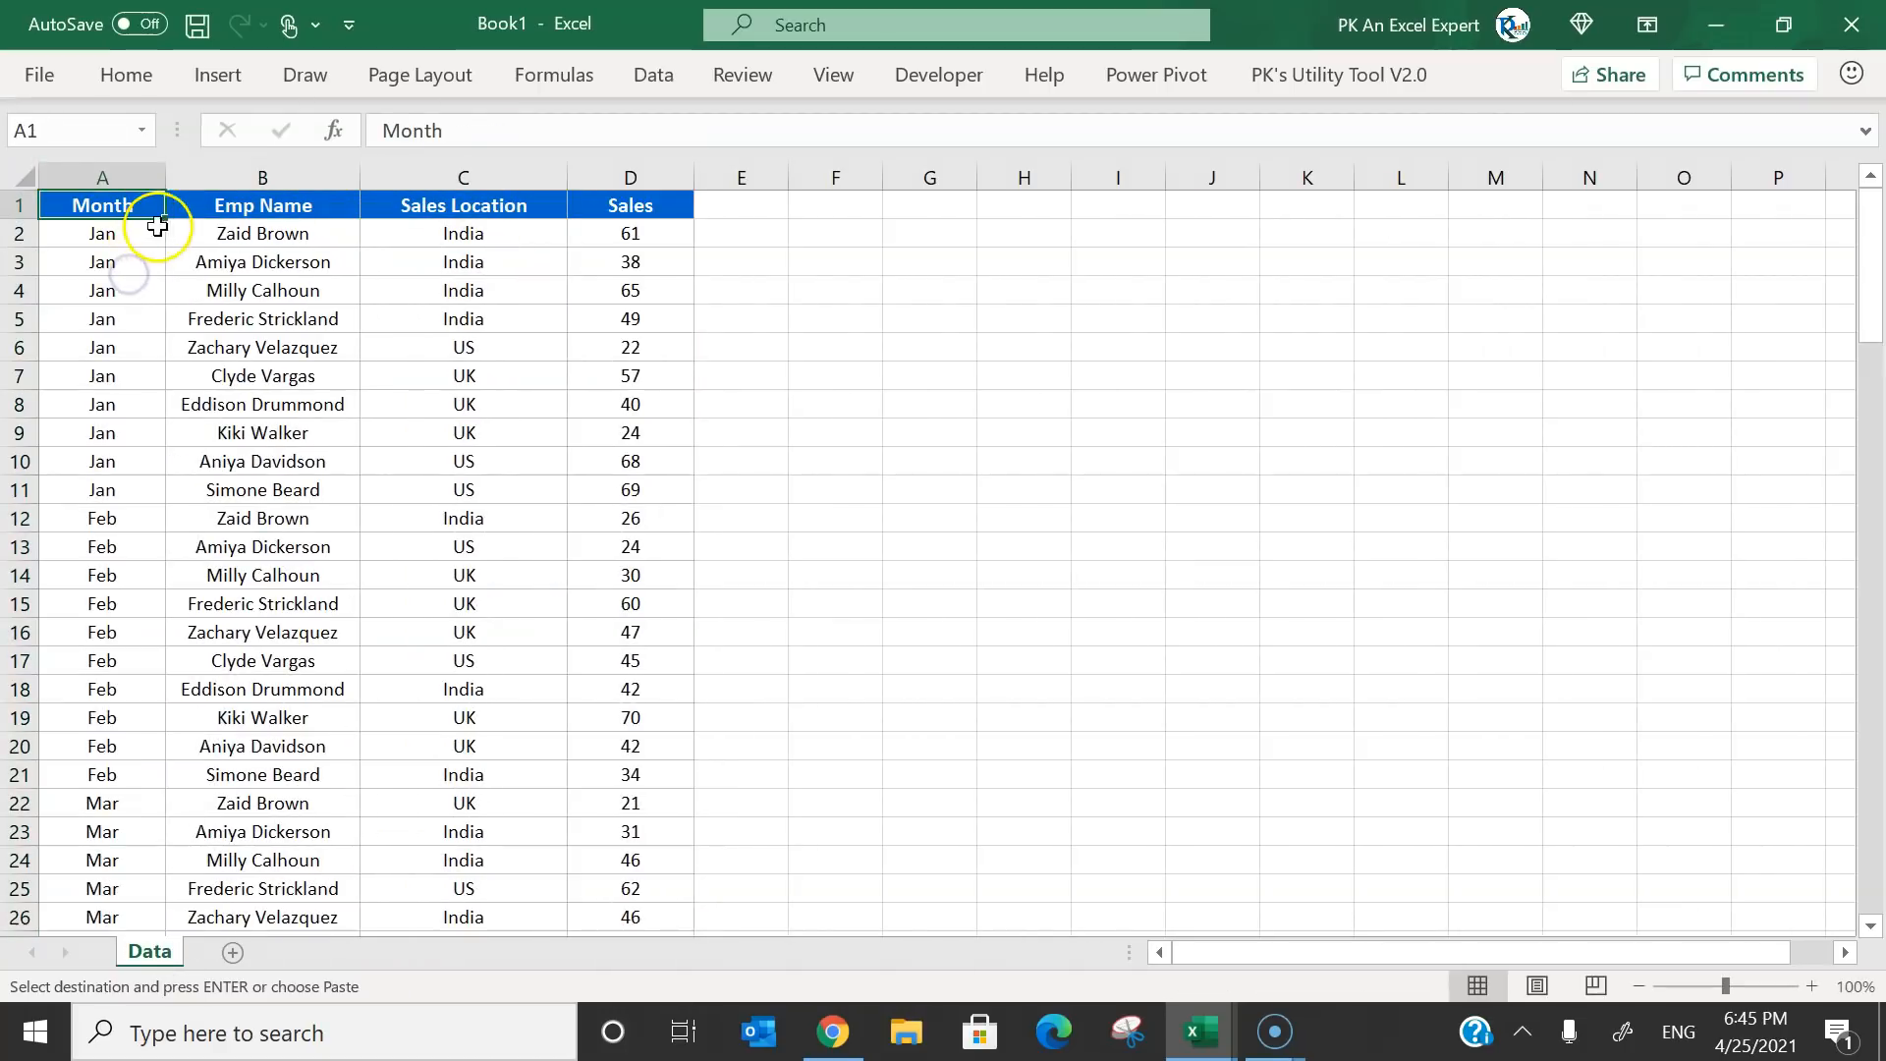
Create a PivotTable from the sales data on a new worksheet, with Month as rows and Sales as values.
{"action": "left_click", "coordinate": [218, 76]}
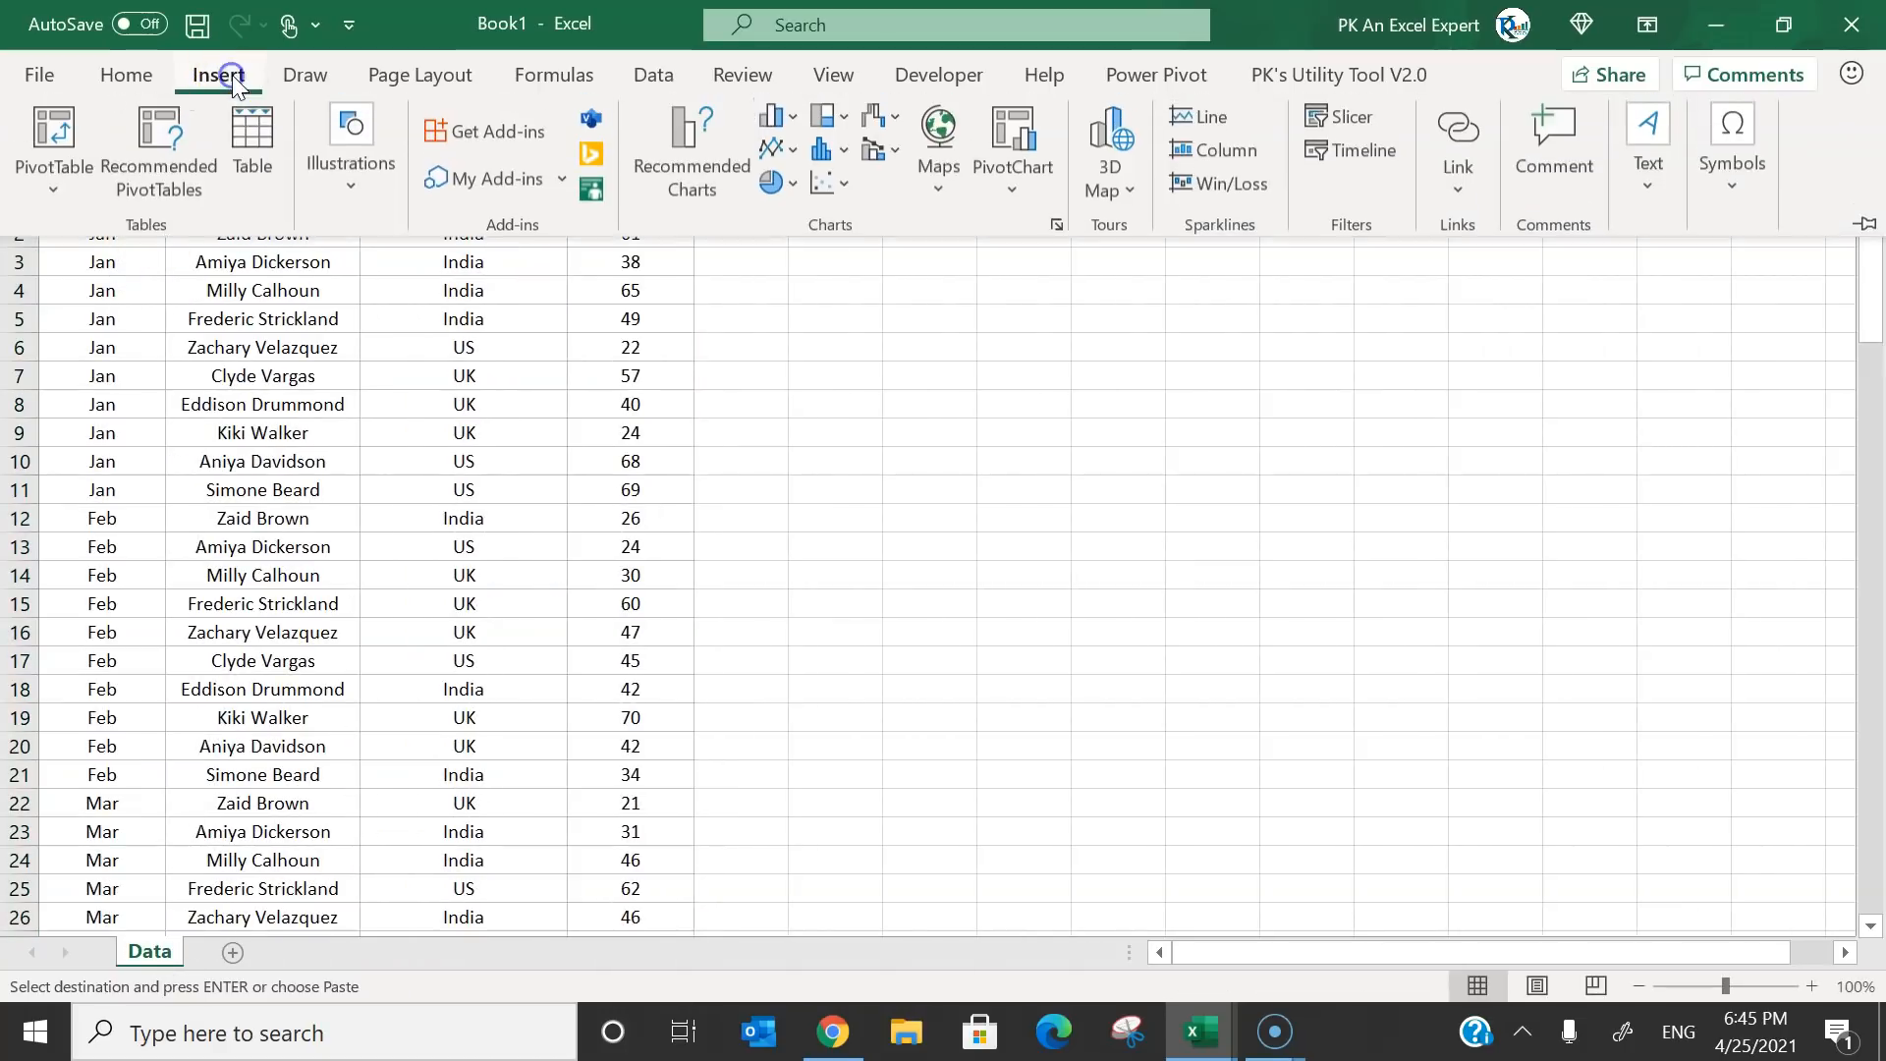
{"action": "left_click", "coordinate": [54, 133]}
{"action": "left_click", "coordinate": [1160, 822]}
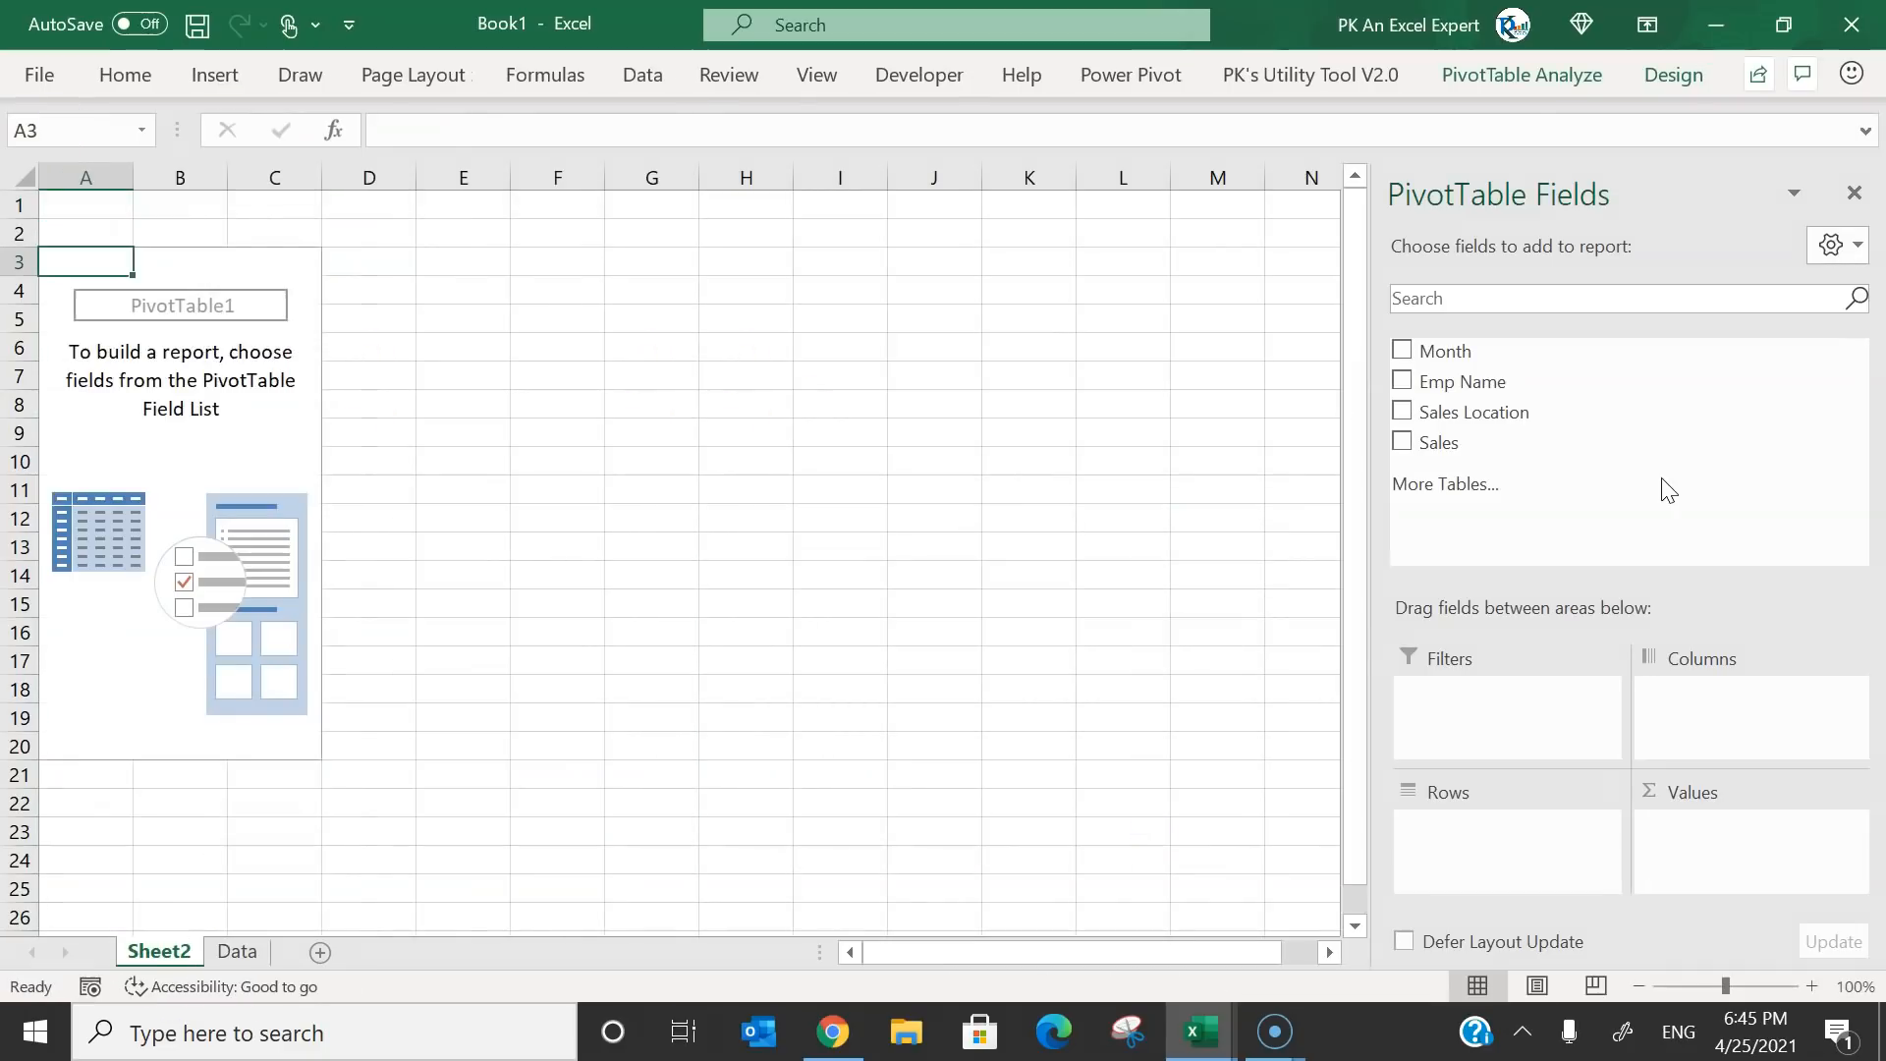
{"action": "left_click_drag", "start_coordinate": [1481, 363], "coordinate": [1497, 847]}
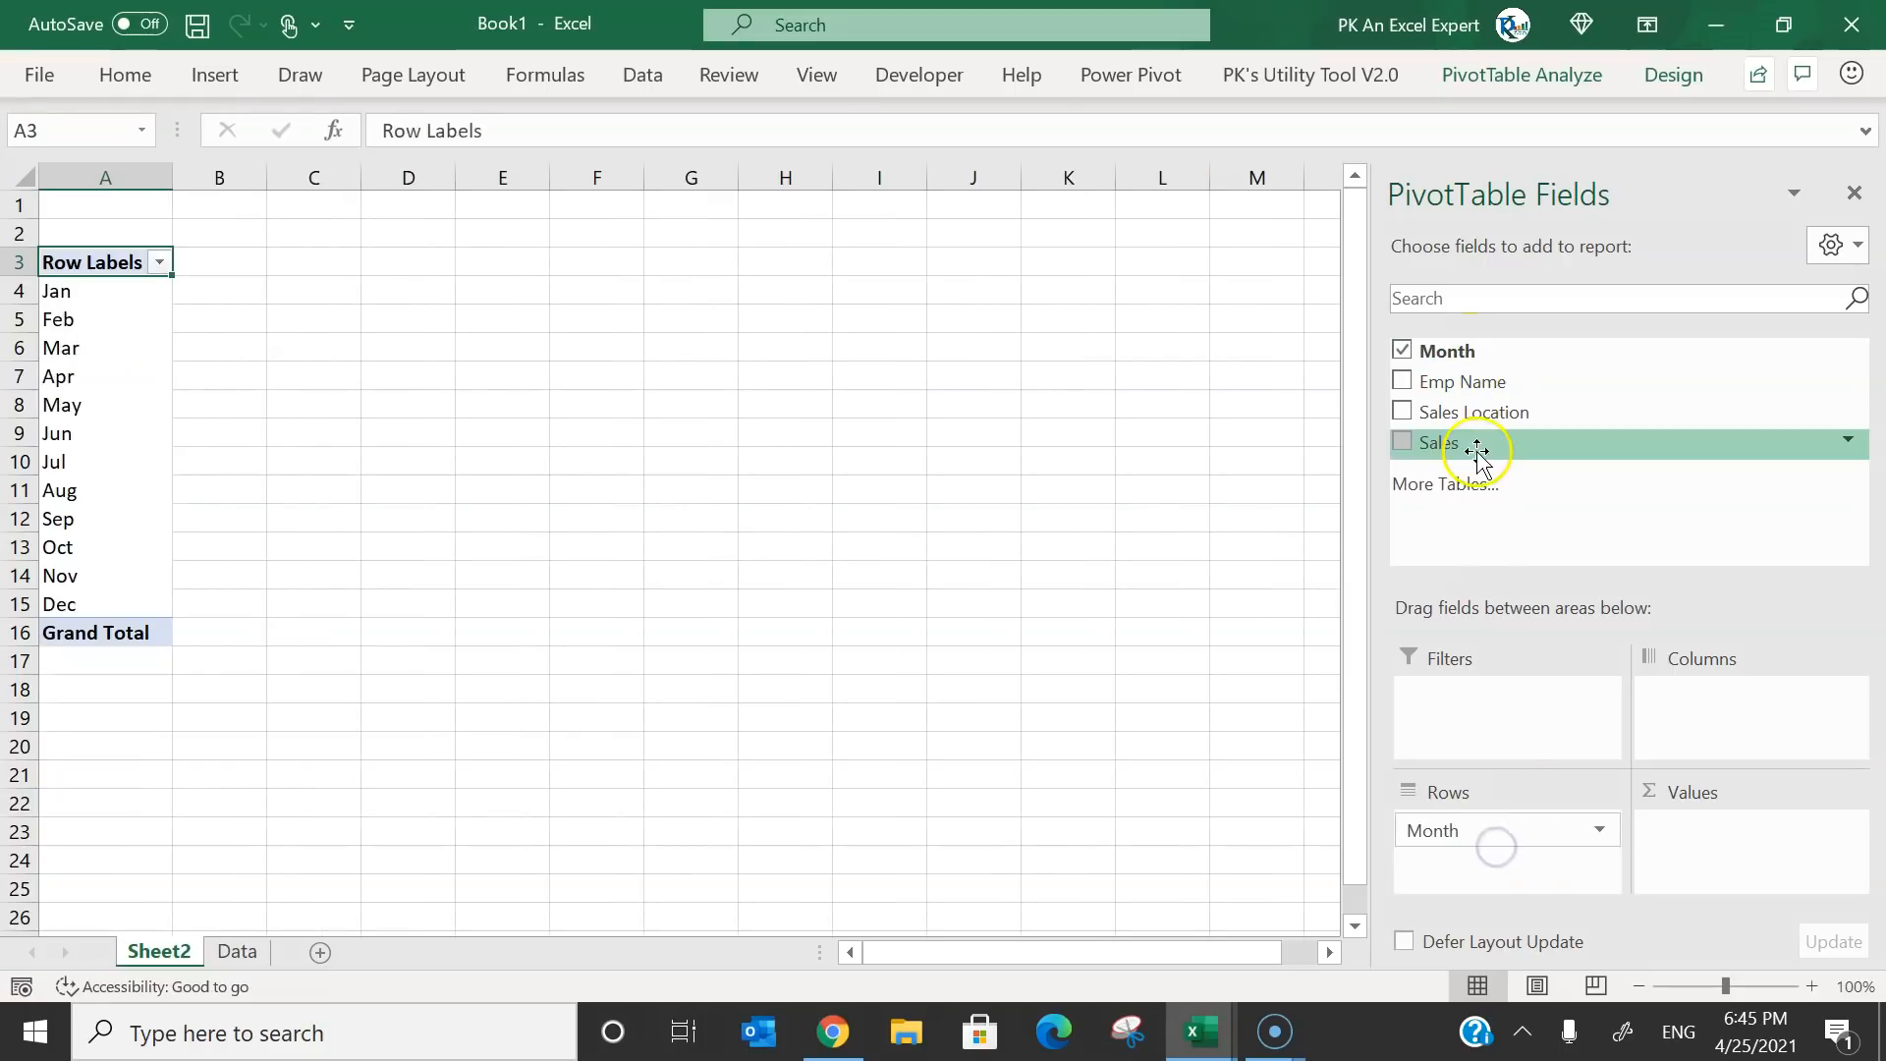
{"action": "left_click_drag", "start_coordinate": [1465, 446], "coordinate": [1700, 850]}
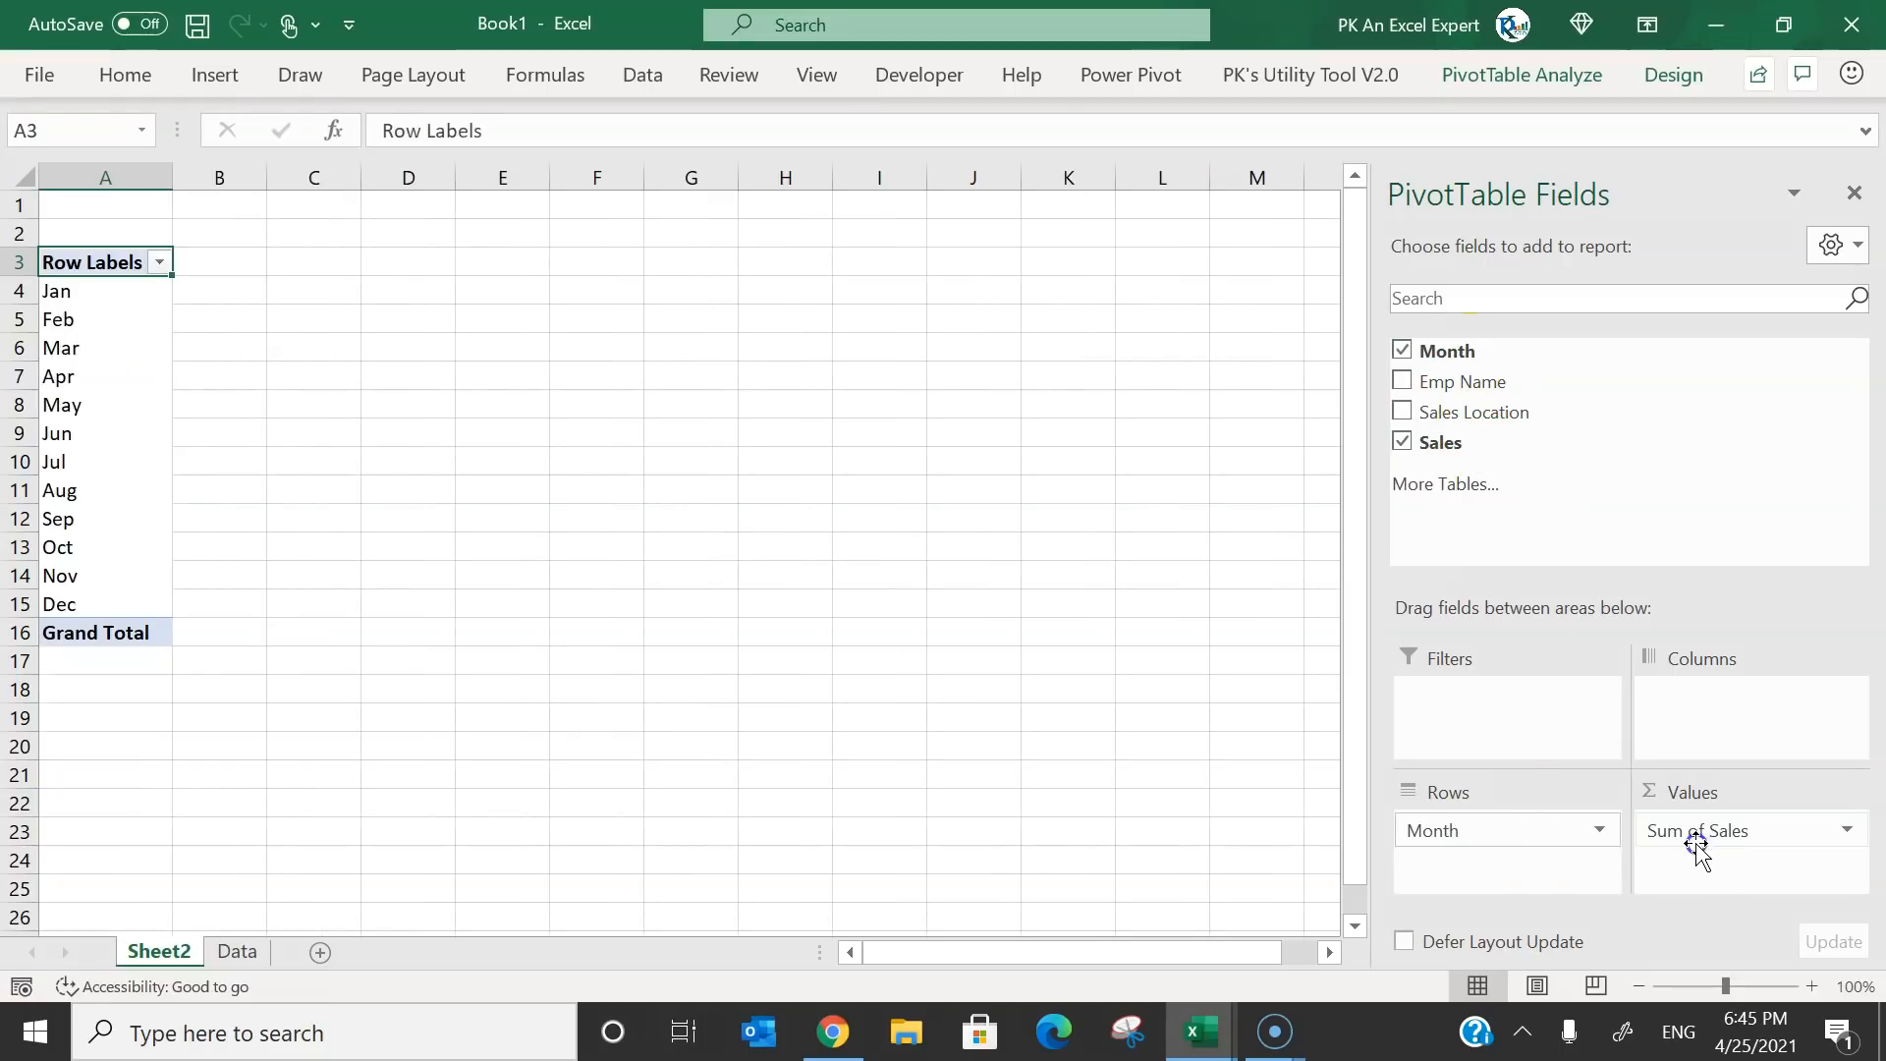
Summarize the PivotTable's Sales values by Average.
{"action": "double_click", "coordinate": [261, 263]}
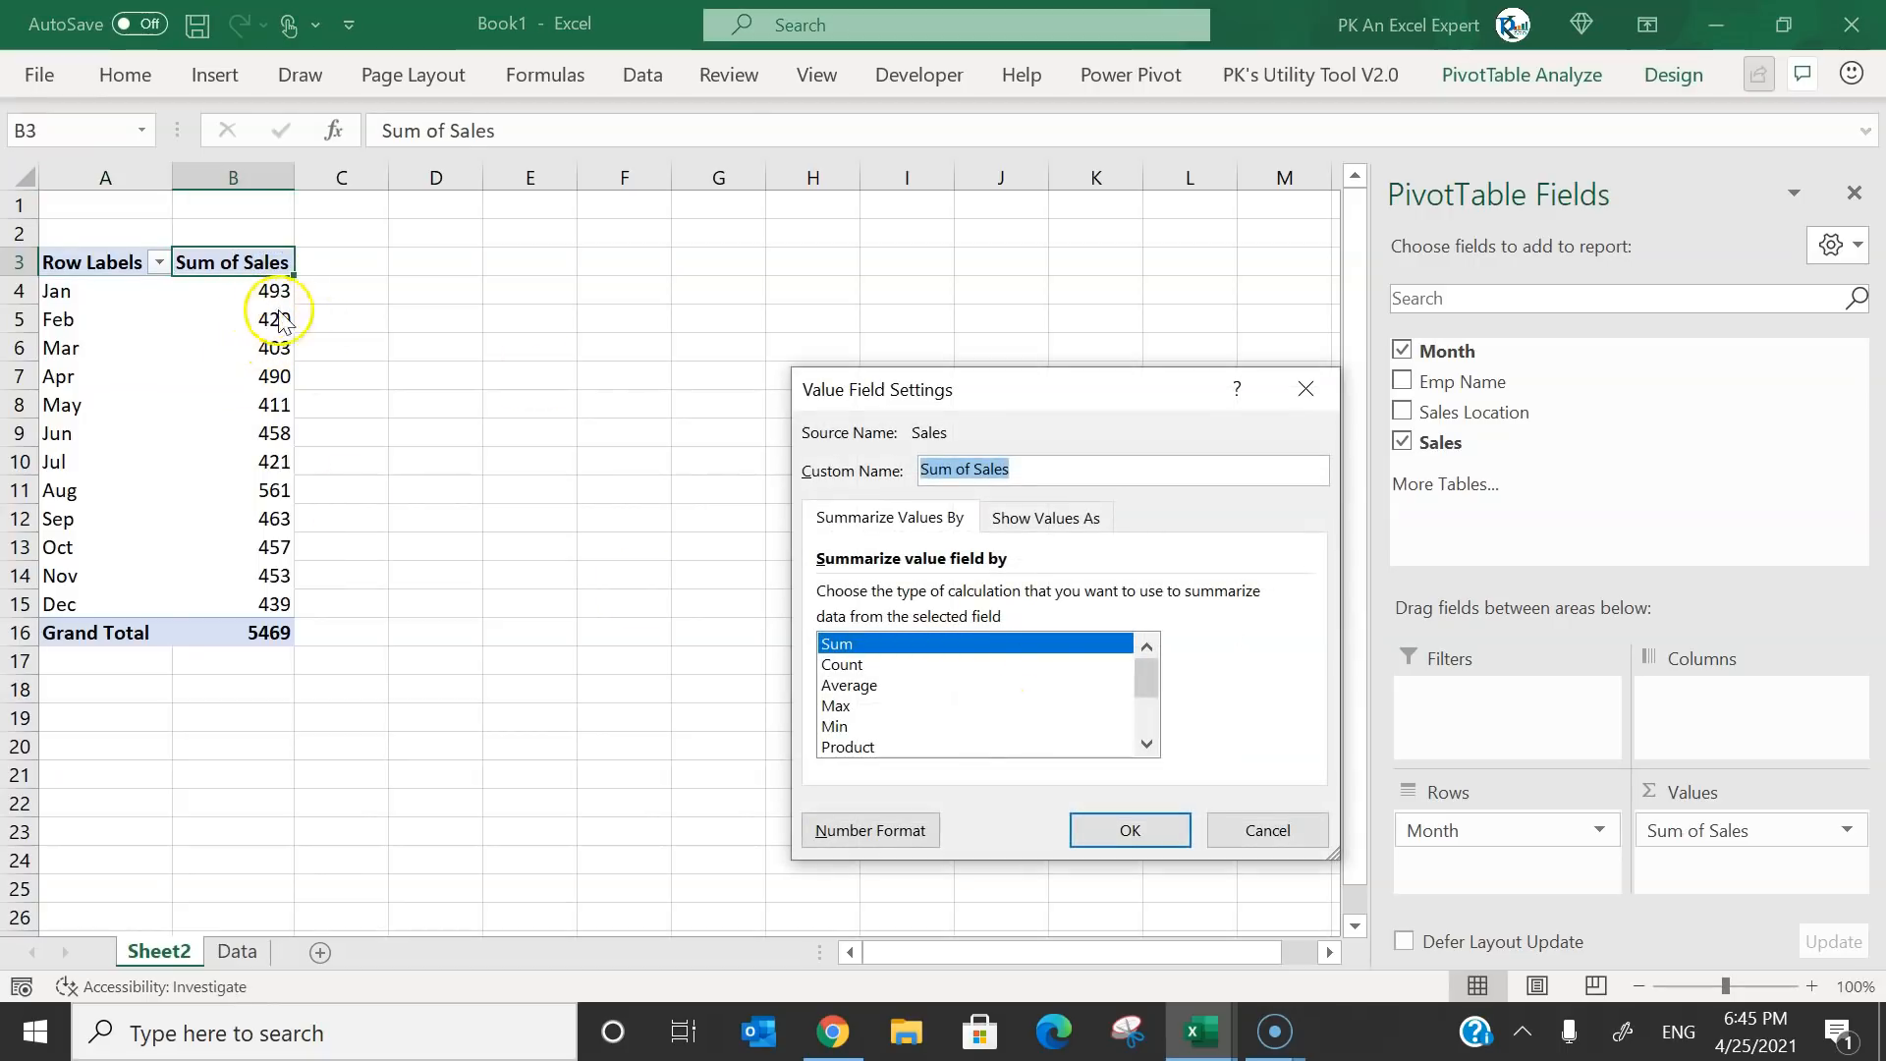
{"action": "left_click", "coordinate": [856, 686]}
{"action": "left_click", "coordinate": [1130, 830]}
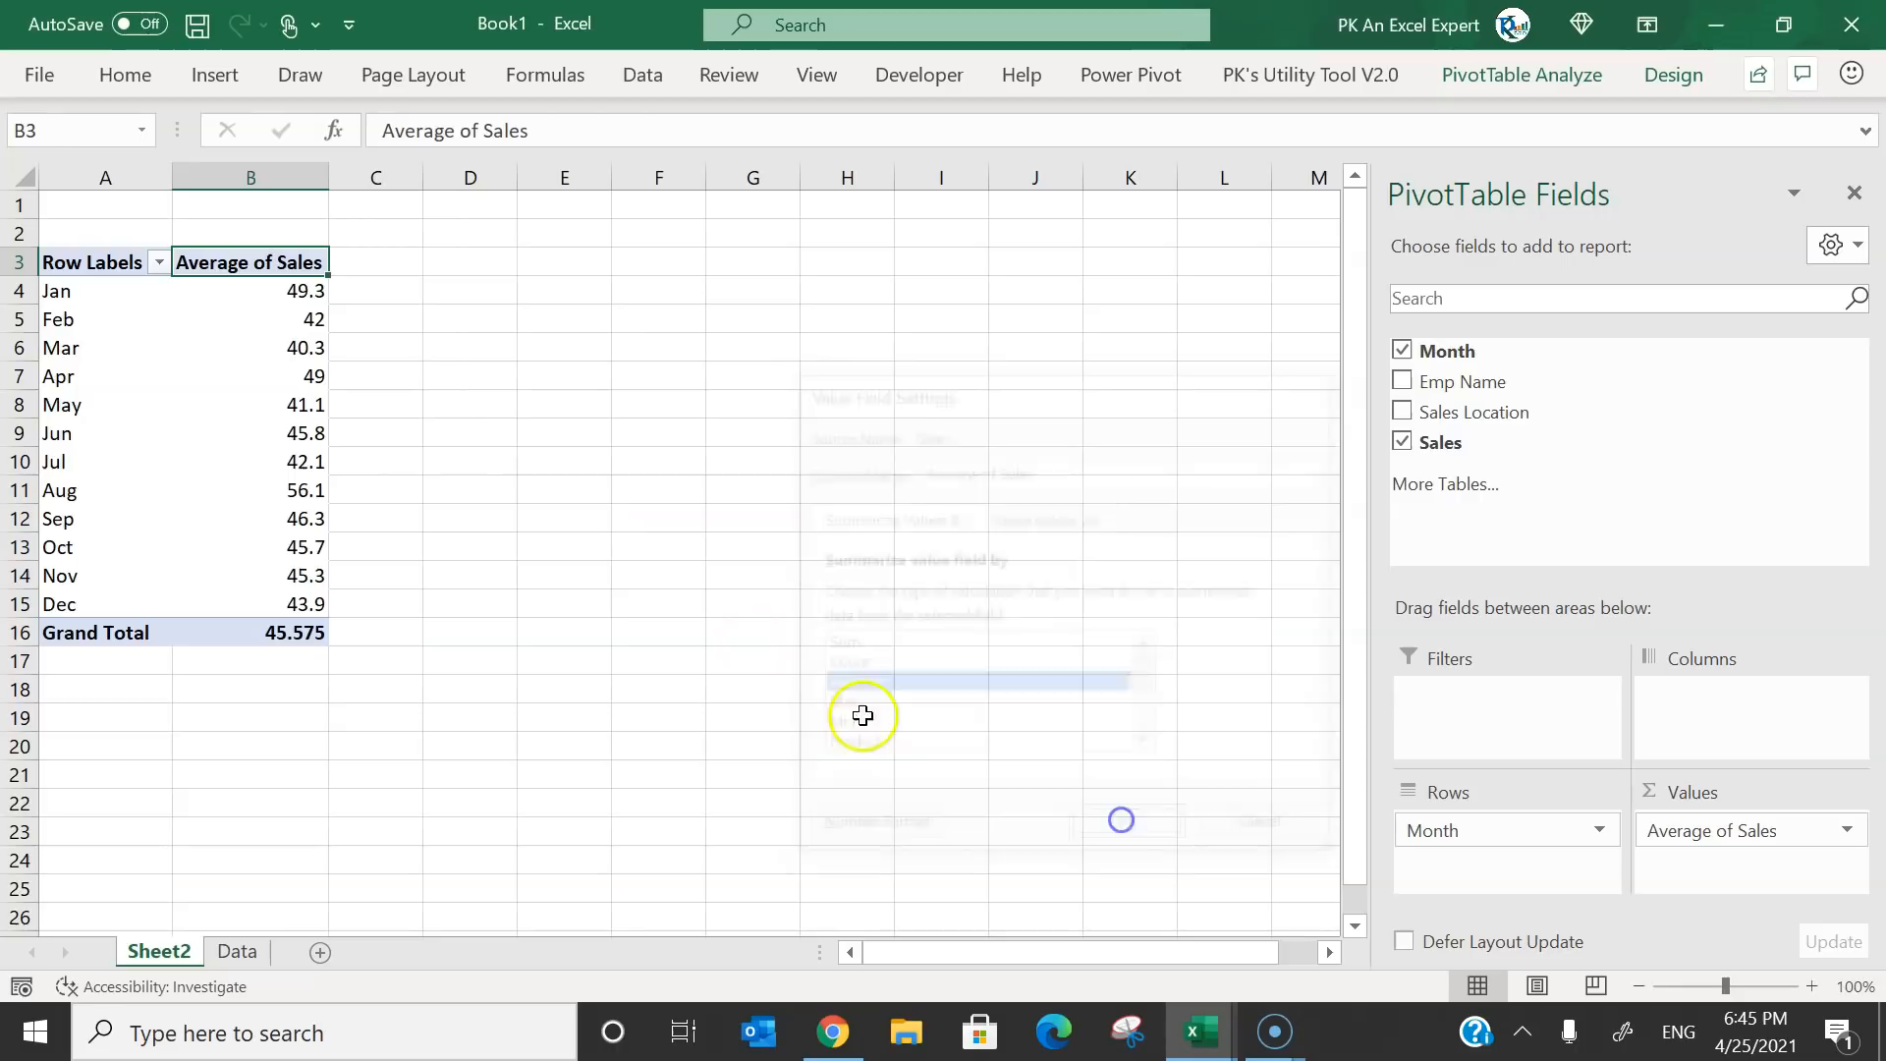
{"action": "left_click", "coordinate": [293, 296]}
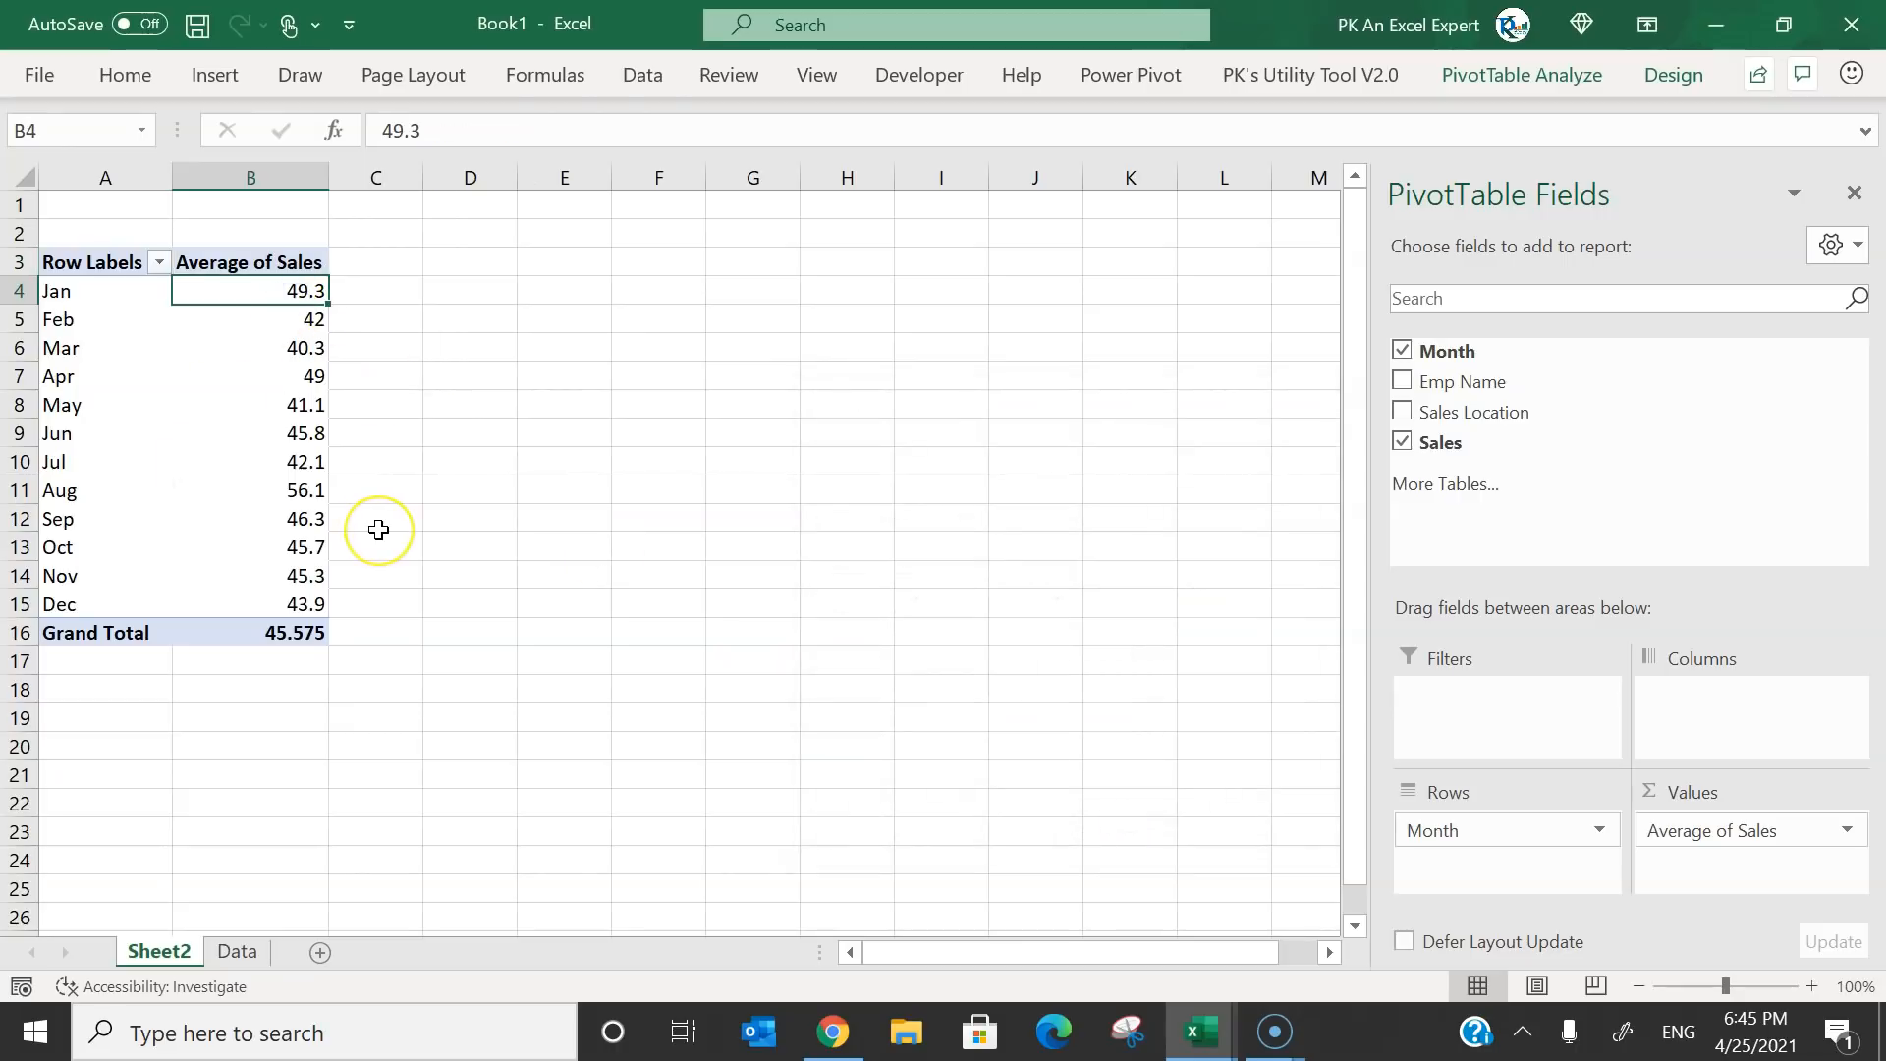
Review the source records on the Data sheet, and add Emp Name as a report filter to the PivotTable on Sheet2.
{"action": "left_click", "coordinate": [236, 951]}
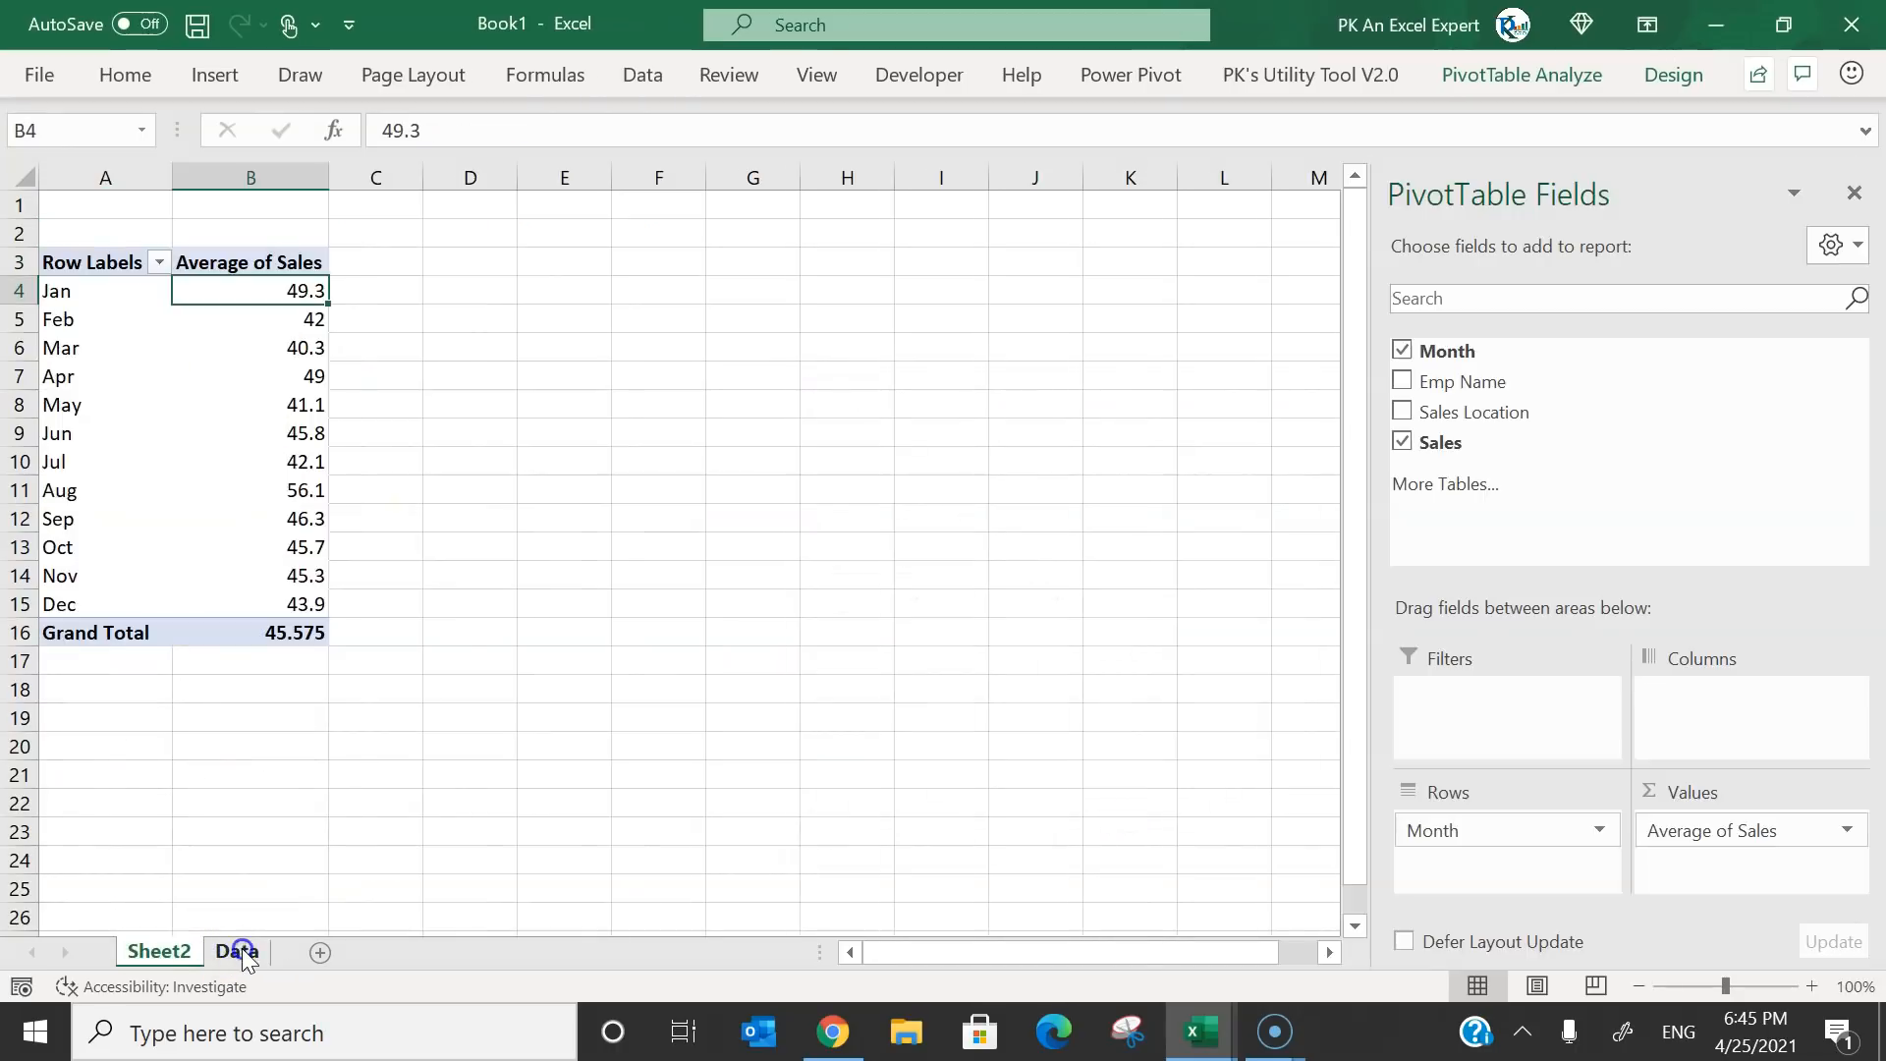
{"action": "left_click", "coordinate": [237, 951]}
{"action": "left_click_drag", "start_coordinate": [114, 240], "coordinate": [644, 447]}
{"action": "left_click", "coordinate": [158, 951]}
{"action": "left_click_drag", "start_coordinate": [1444, 393], "coordinate": [1494, 707]}
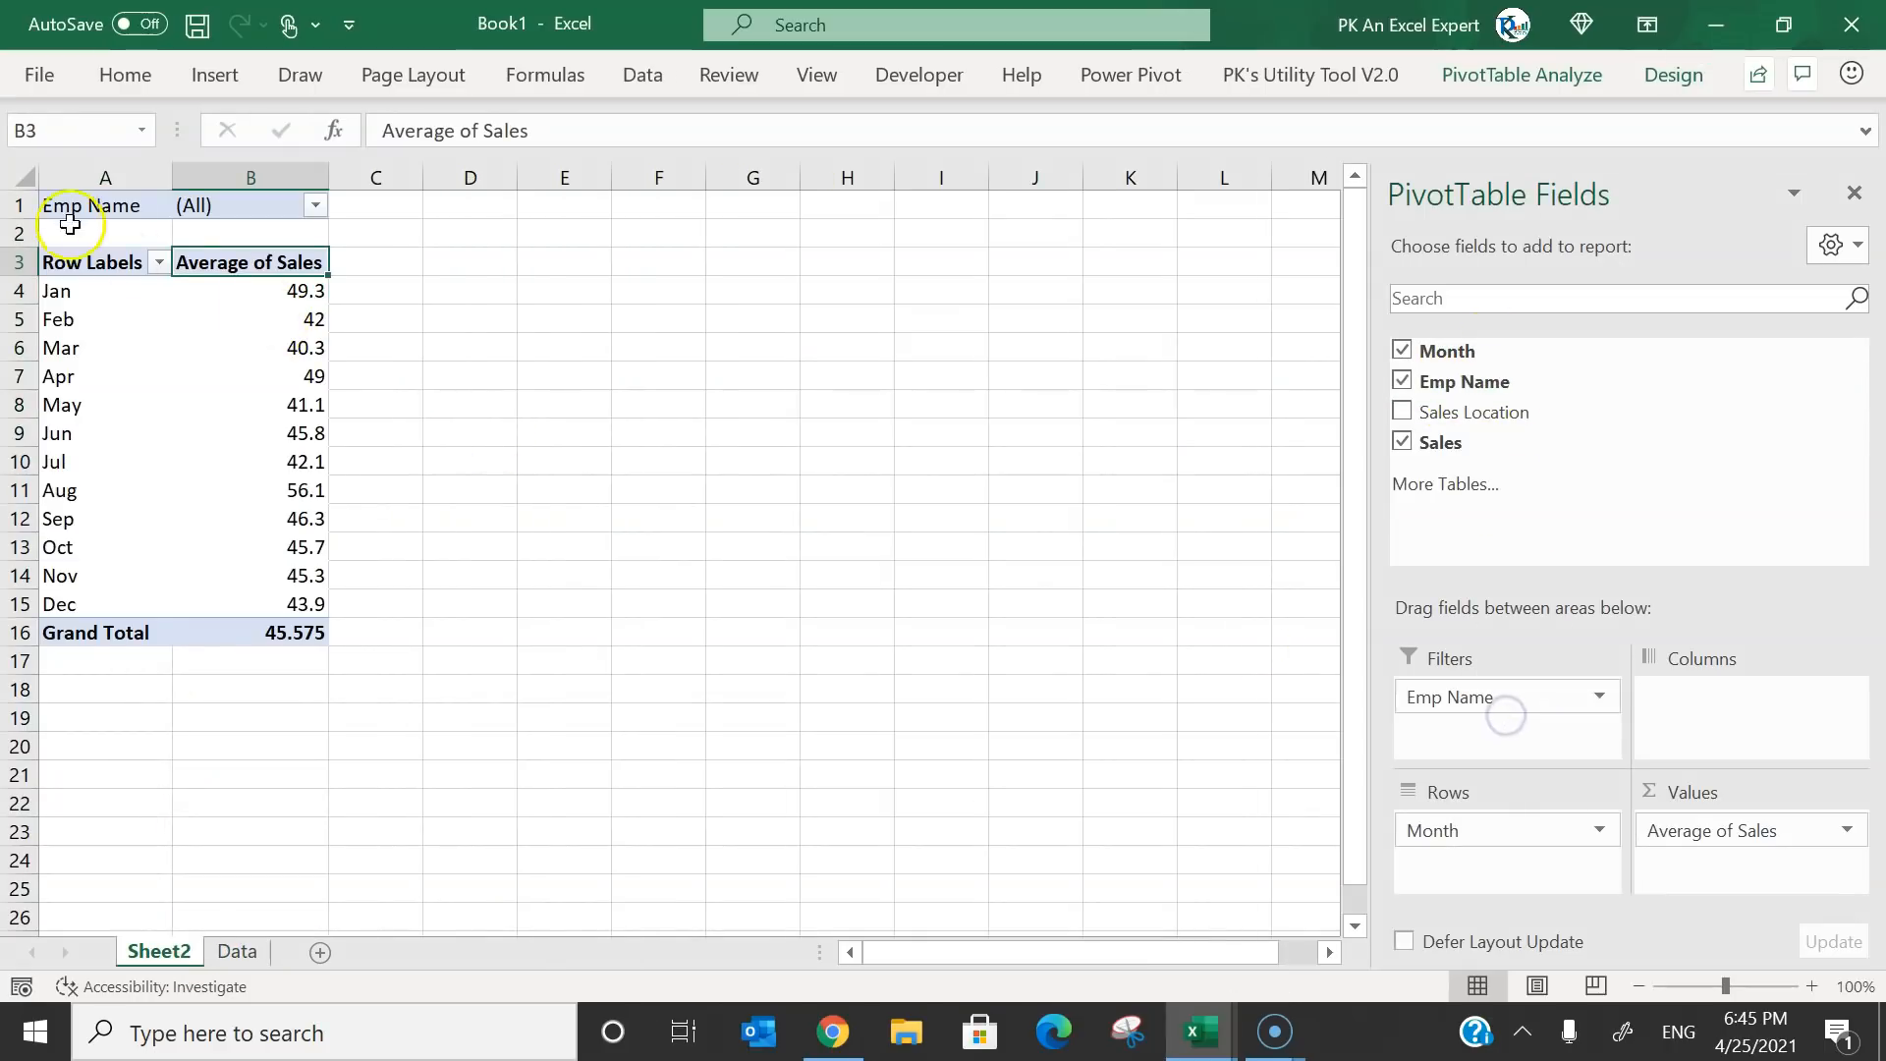
{"action": "left_click", "coordinate": [1854, 192]}
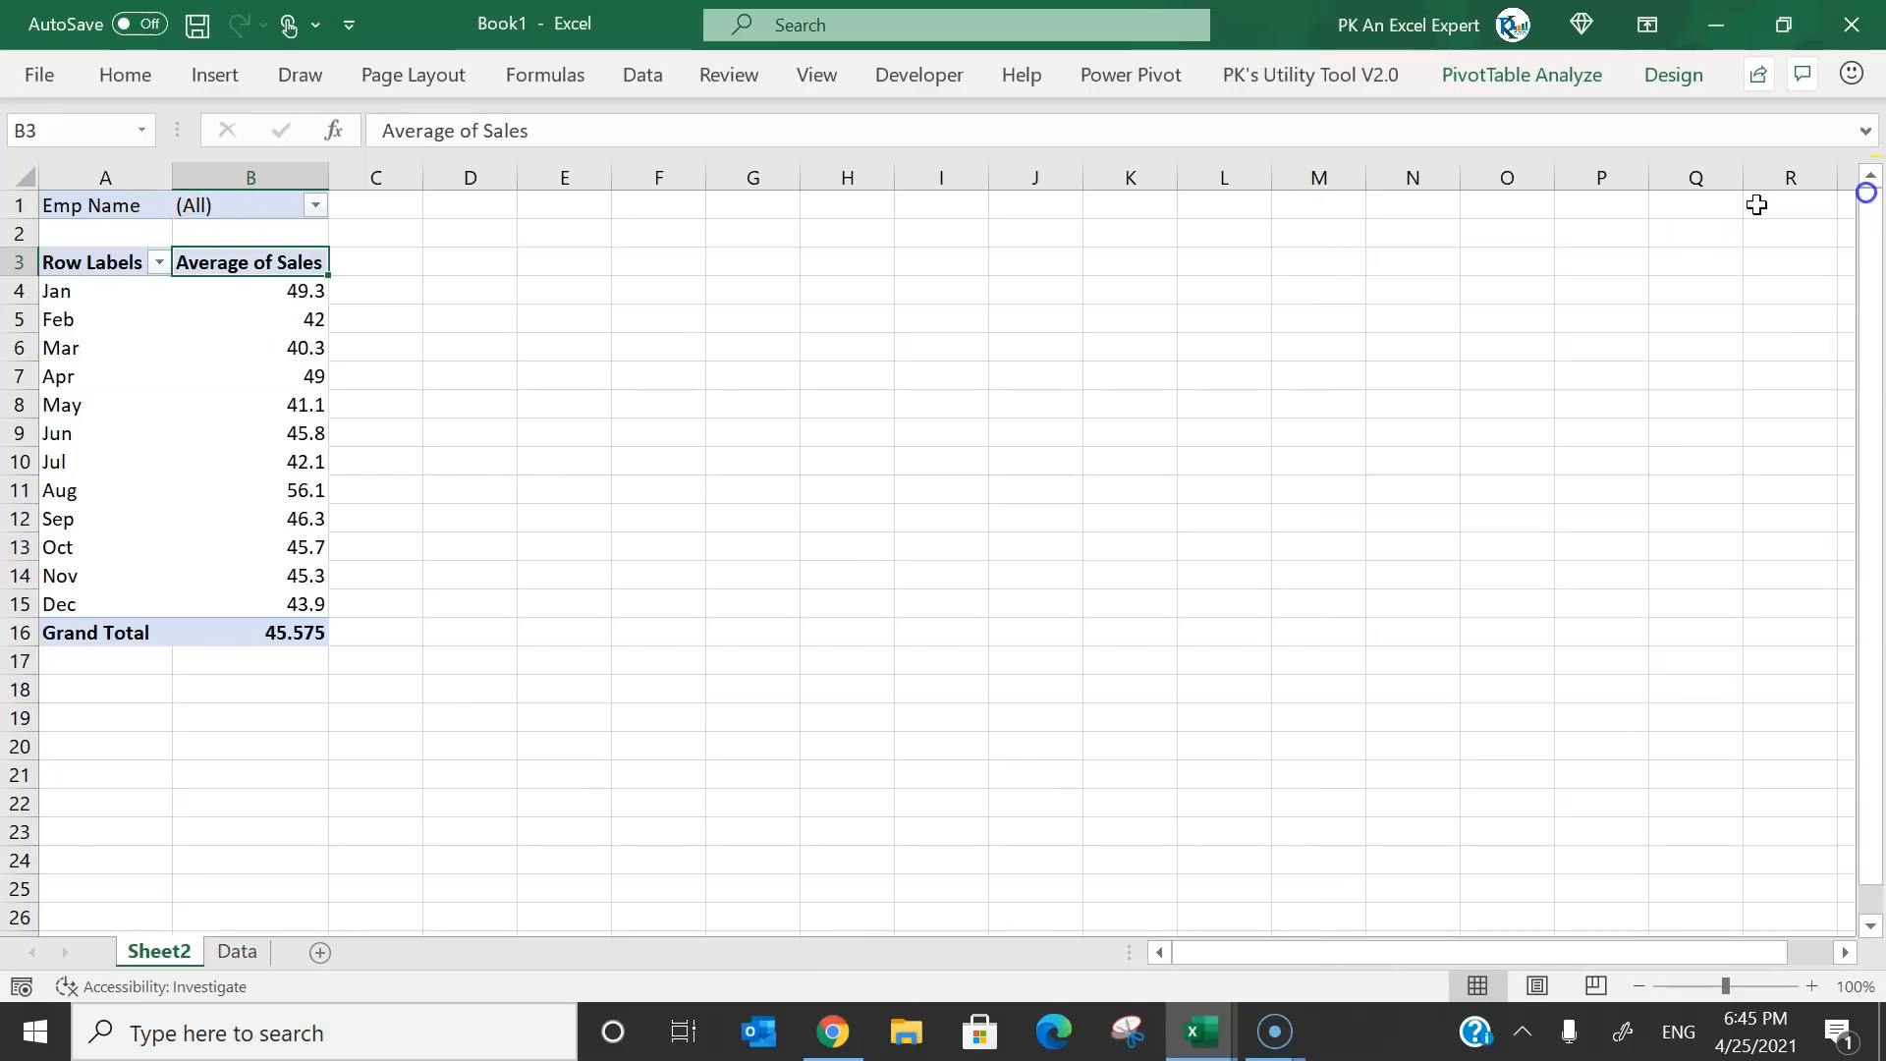
Copy the whole PivotTable to cell E1 and fit the widths of columns E and F to their contents.
{"action": "left_click_drag", "start_coordinate": [101, 202], "coordinate": [308, 630]}
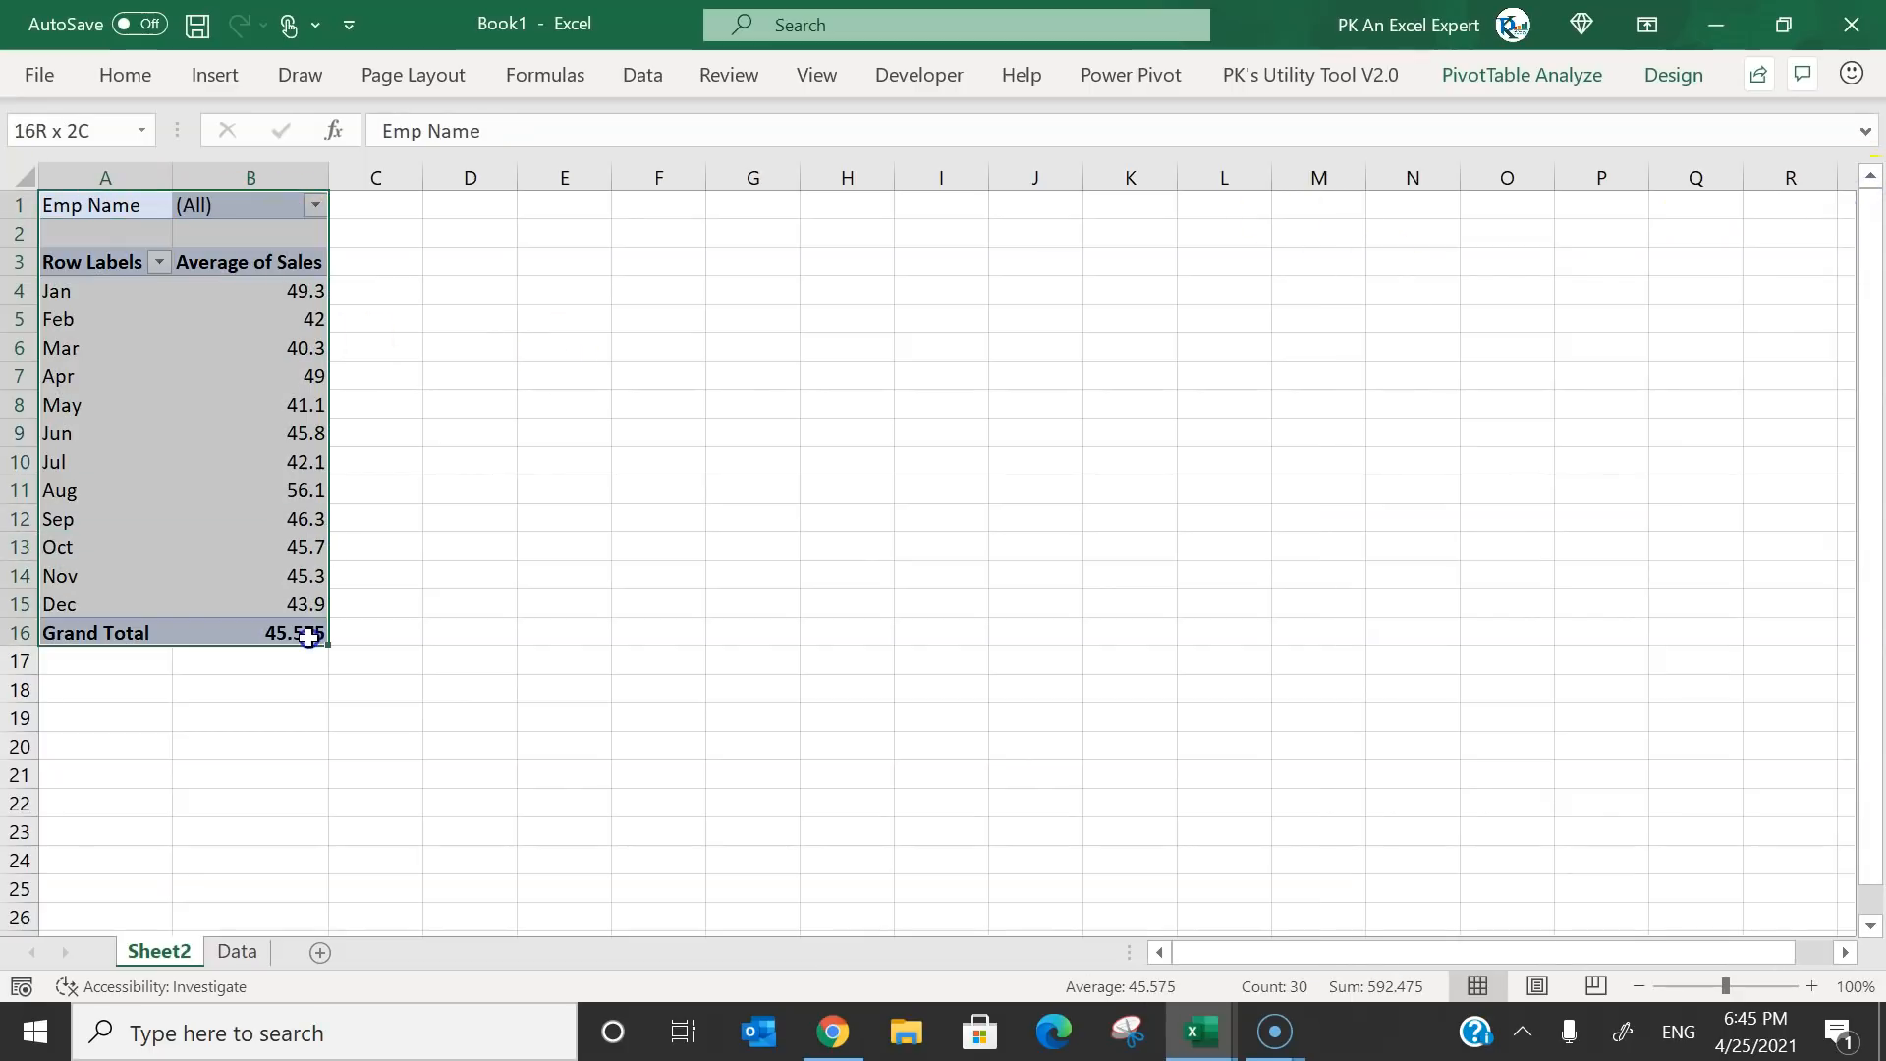
{"action": "key", "text": "ctrl+c"}
{"action": "left_click", "coordinate": [542, 205]}
{"action": "key", "text": "ctrl+v"}
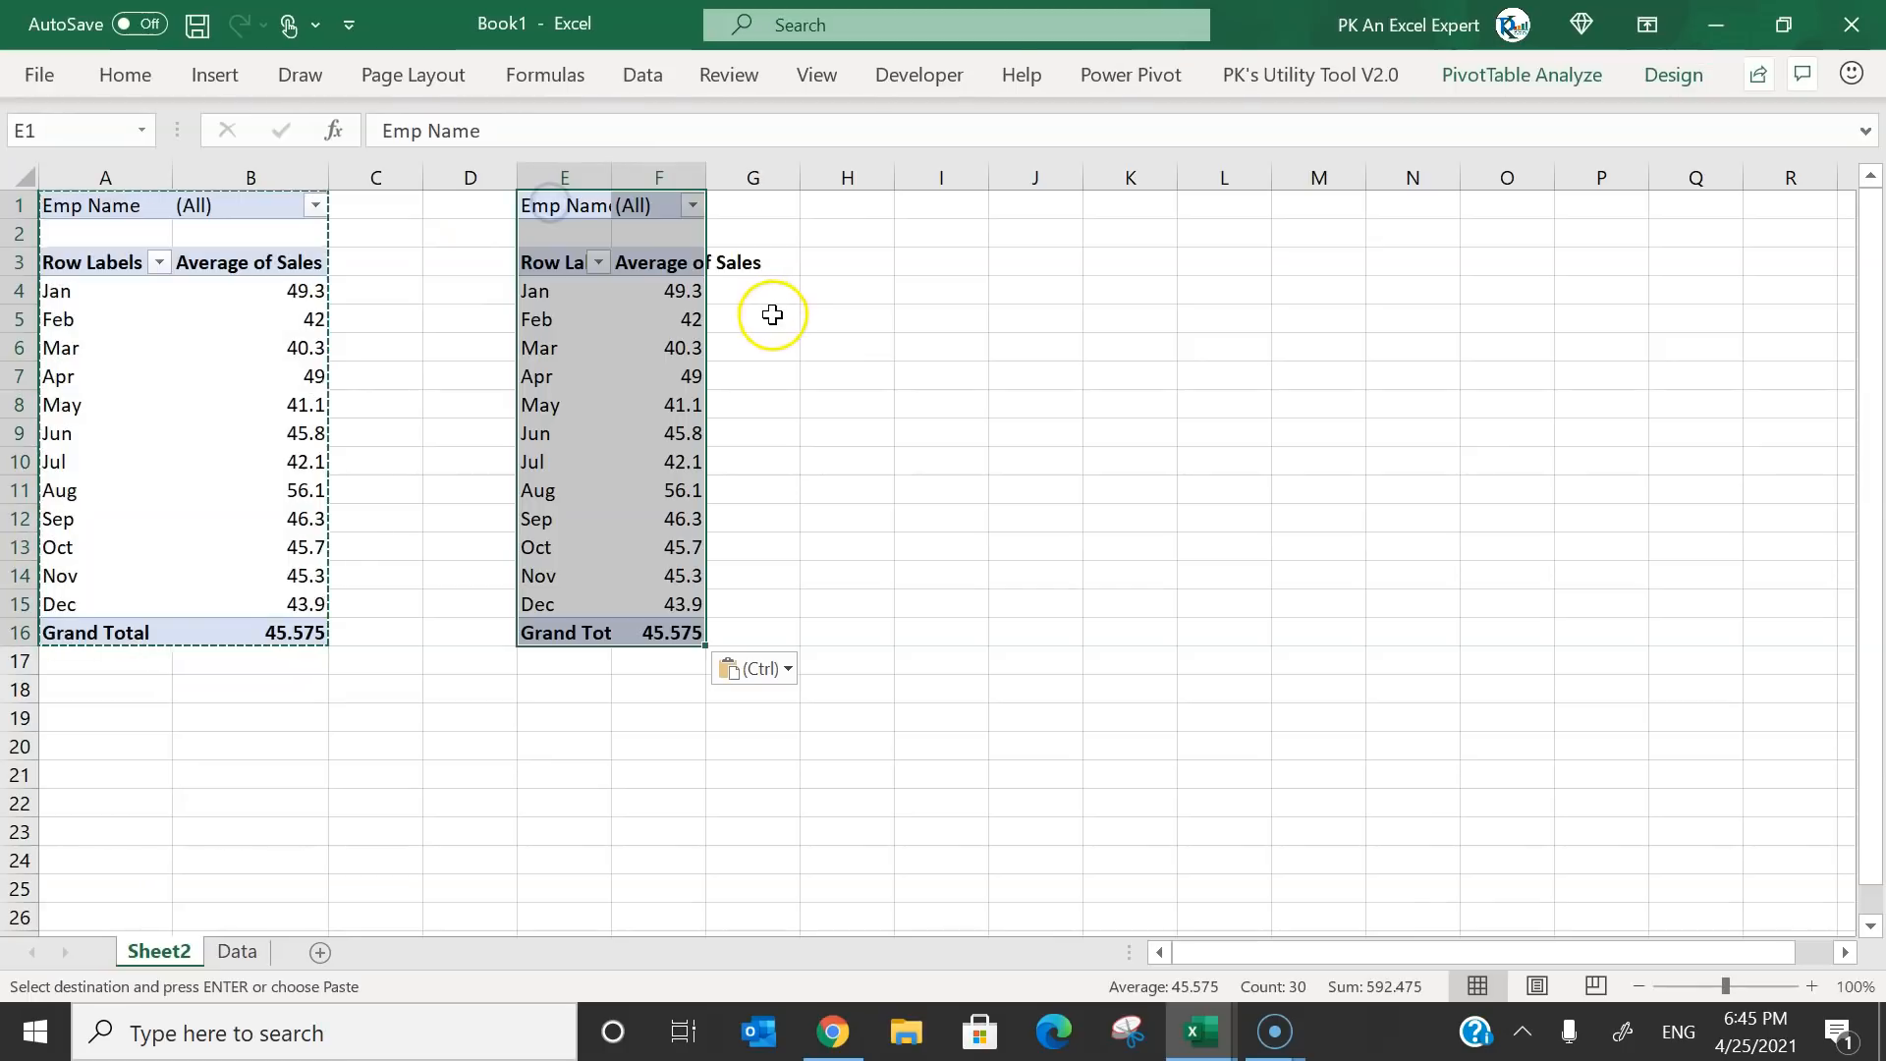
{"action": "double_click", "coordinate": [703, 178]}
{"action": "double_click", "coordinate": [622, 177]}
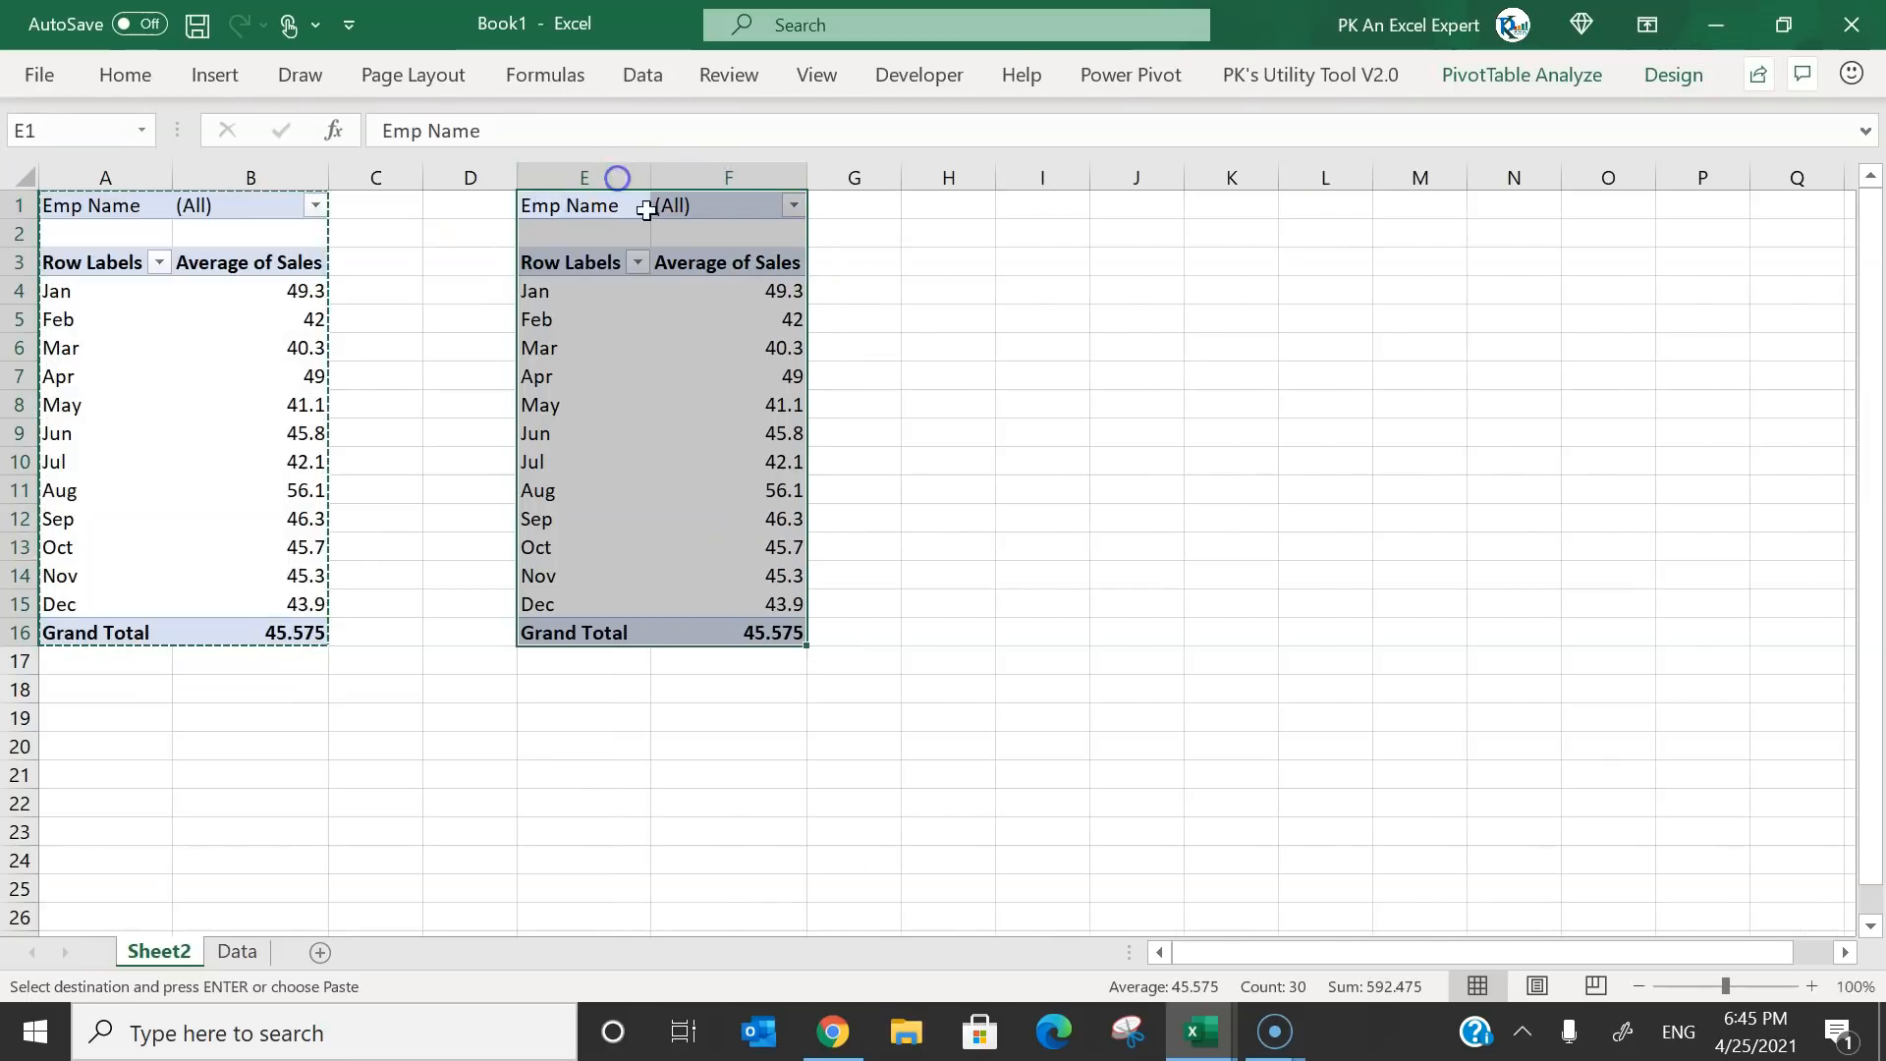
Remove the Emp Name filter from the copied PivotTable and close the field list.
{"action": "left_click", "coordinate": [727, 290]}
{"action": "right_click", "coordinate": [729, 288]}
{"action": "left_click", "coordinate": [865, 802]}
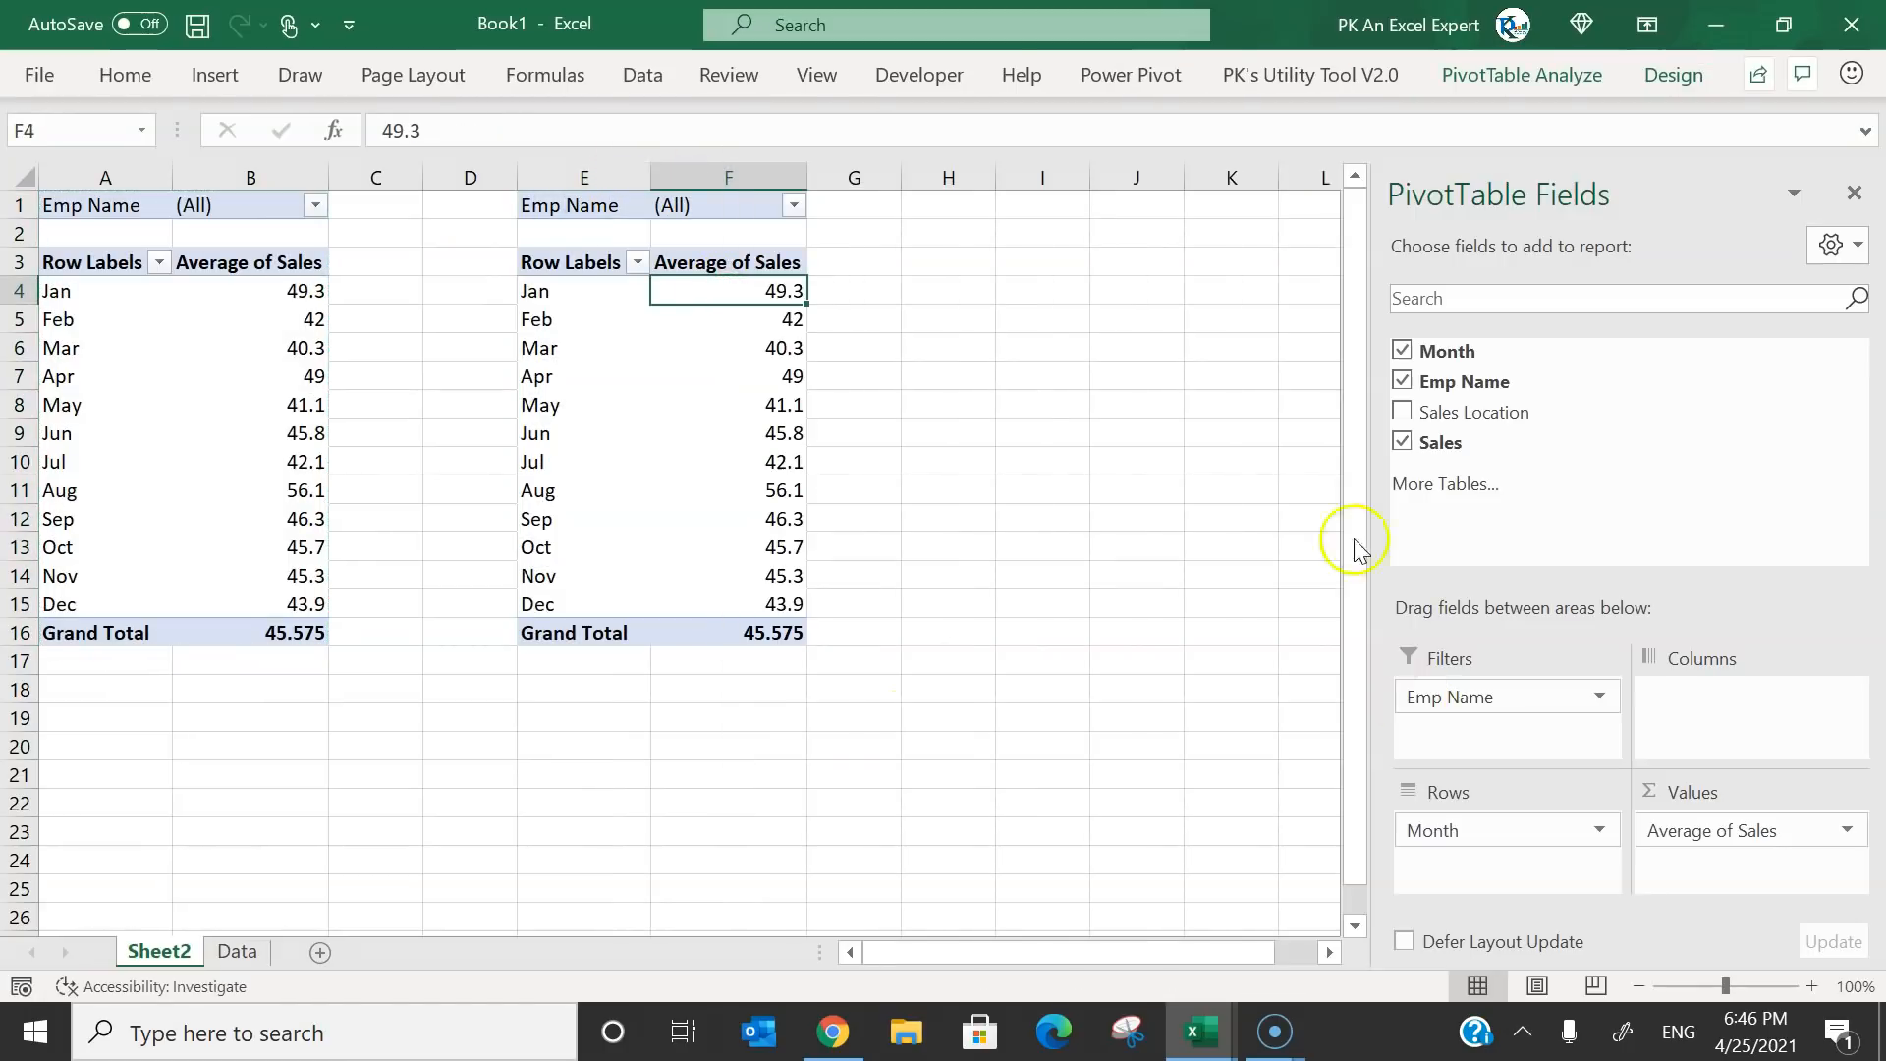
{"action": "left_click_drag", "start_coordinate": [1510, 683], "coordinate": [923, 476]}
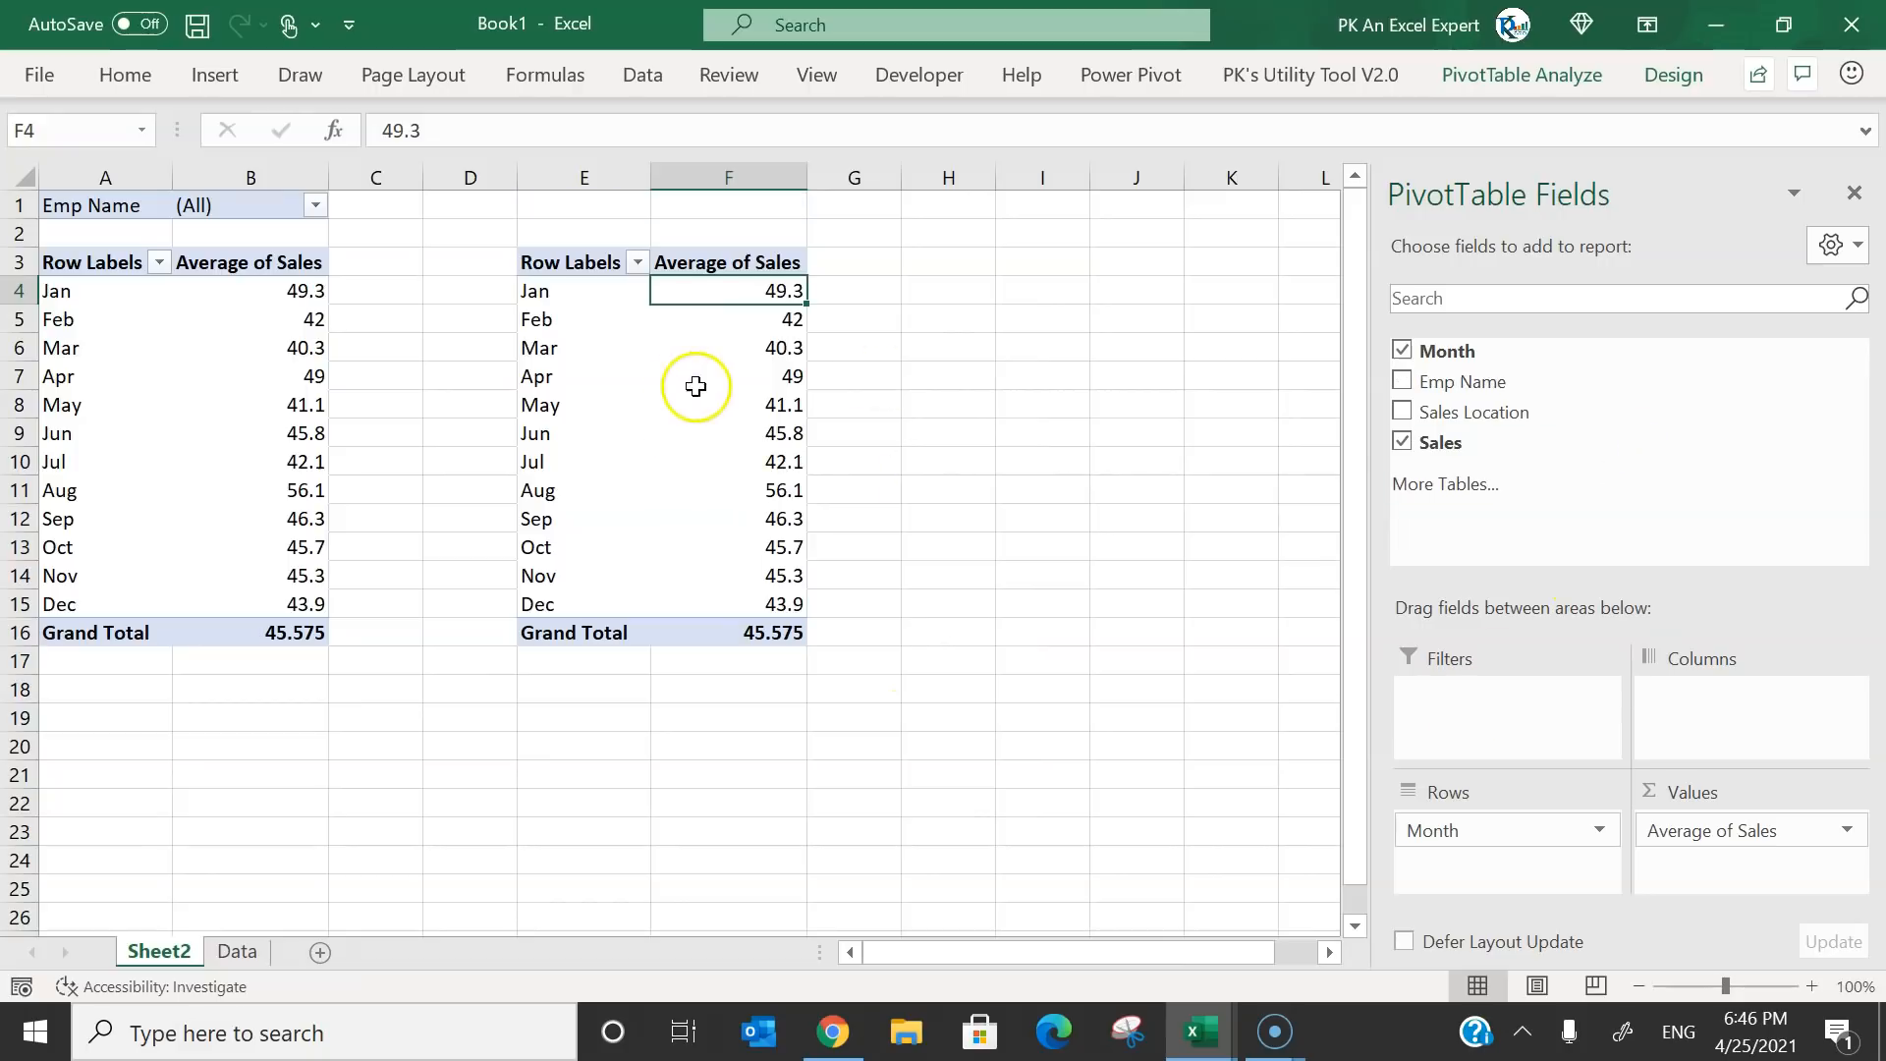
{"action": "left_click", "coordinate": [1859, 193]}
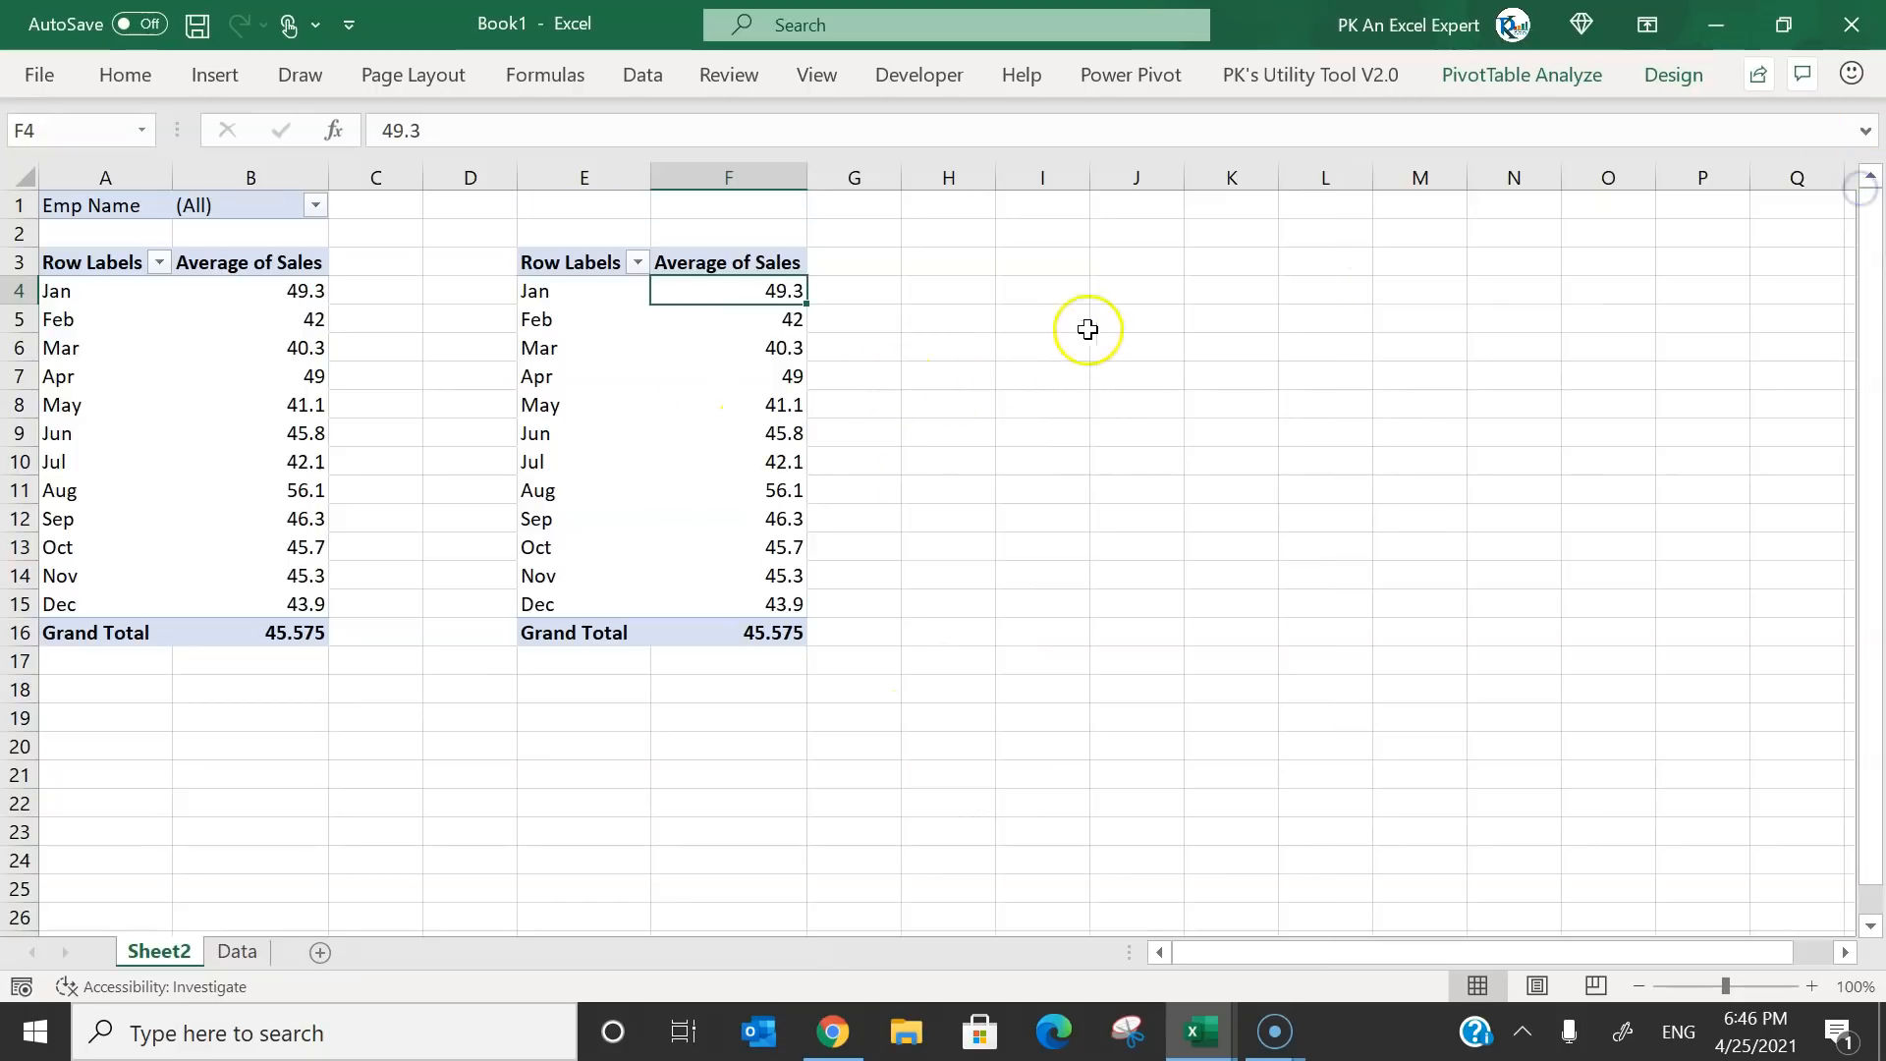
{"action": "left_click_drag", "start_coordinate": [1087, 329], "coordinate": [864, 328]}
{"action": "left_click", "coordinate": [139, 312]}
{"action": "left_click", "coordinate": [654, 270]}
Enter the headers Month, Selected and All in cells I3 to K3.
{"action": "left_click", "coordinate": [1022, 280]}
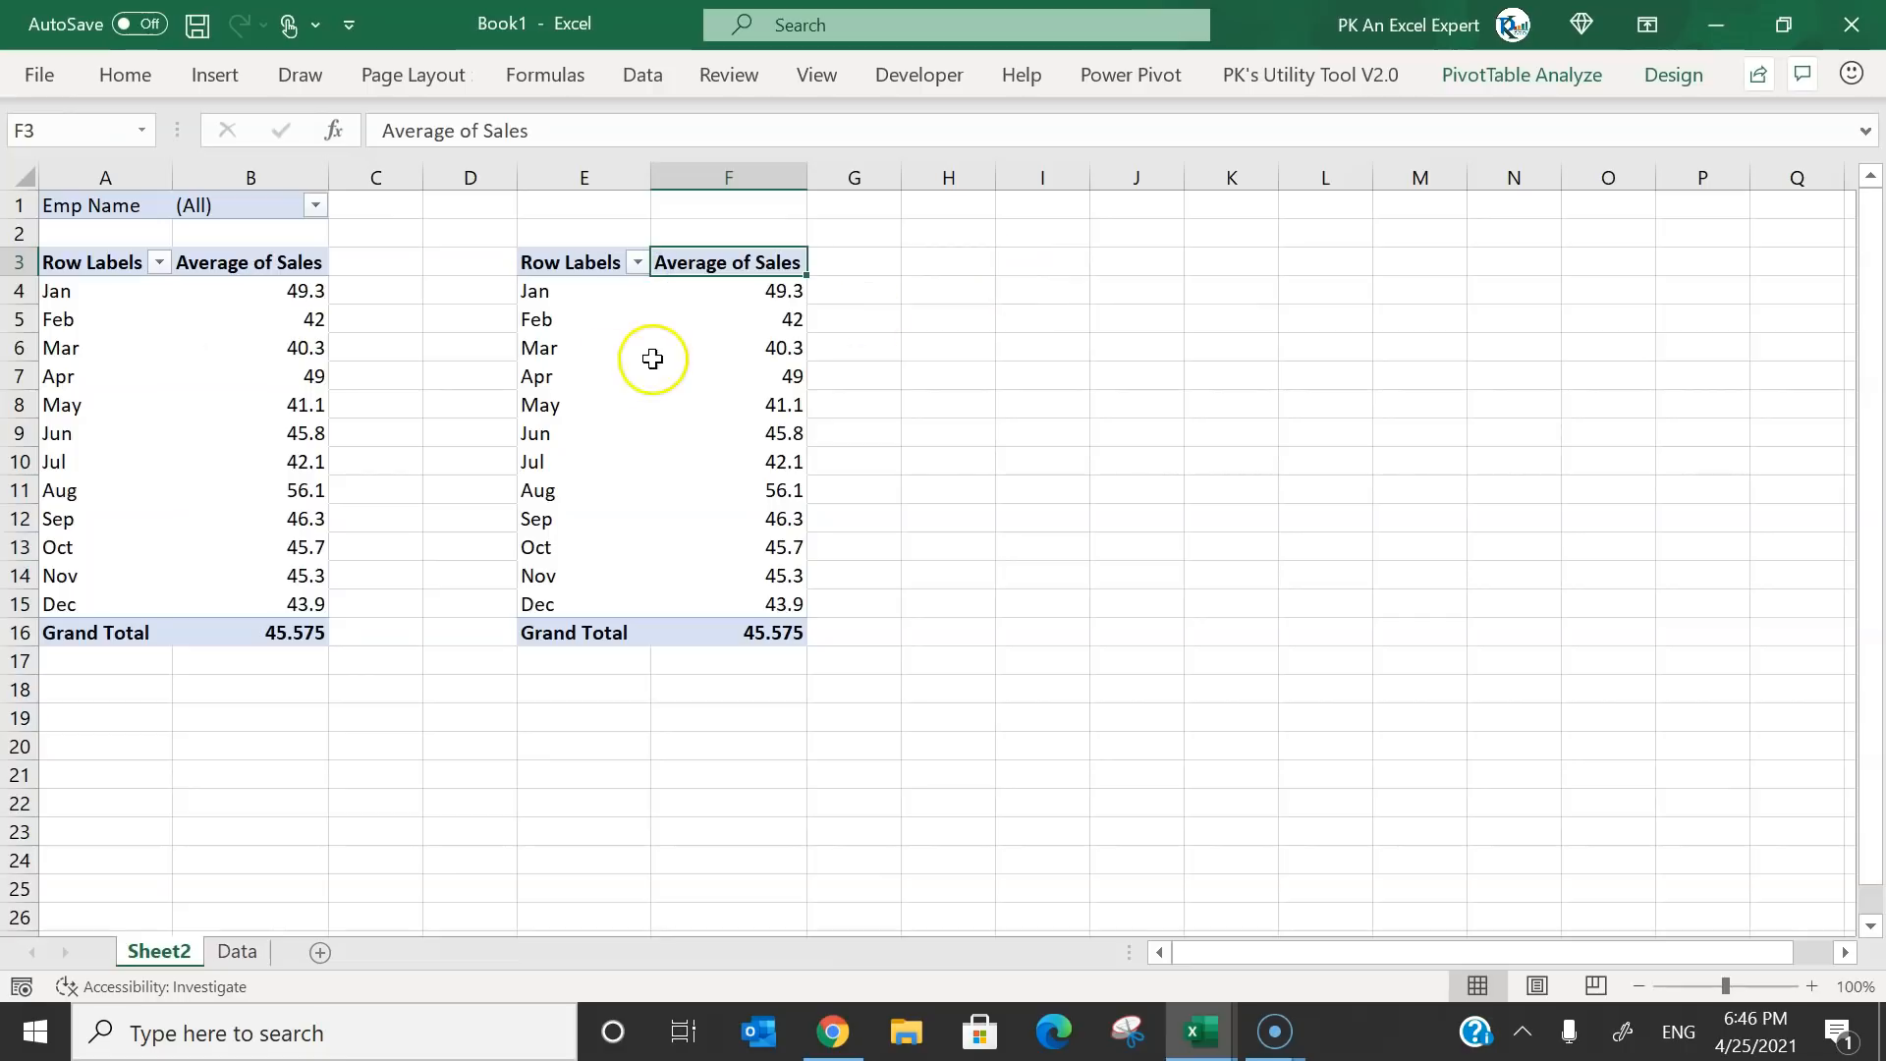
{"action": "type", "text": "Month"}
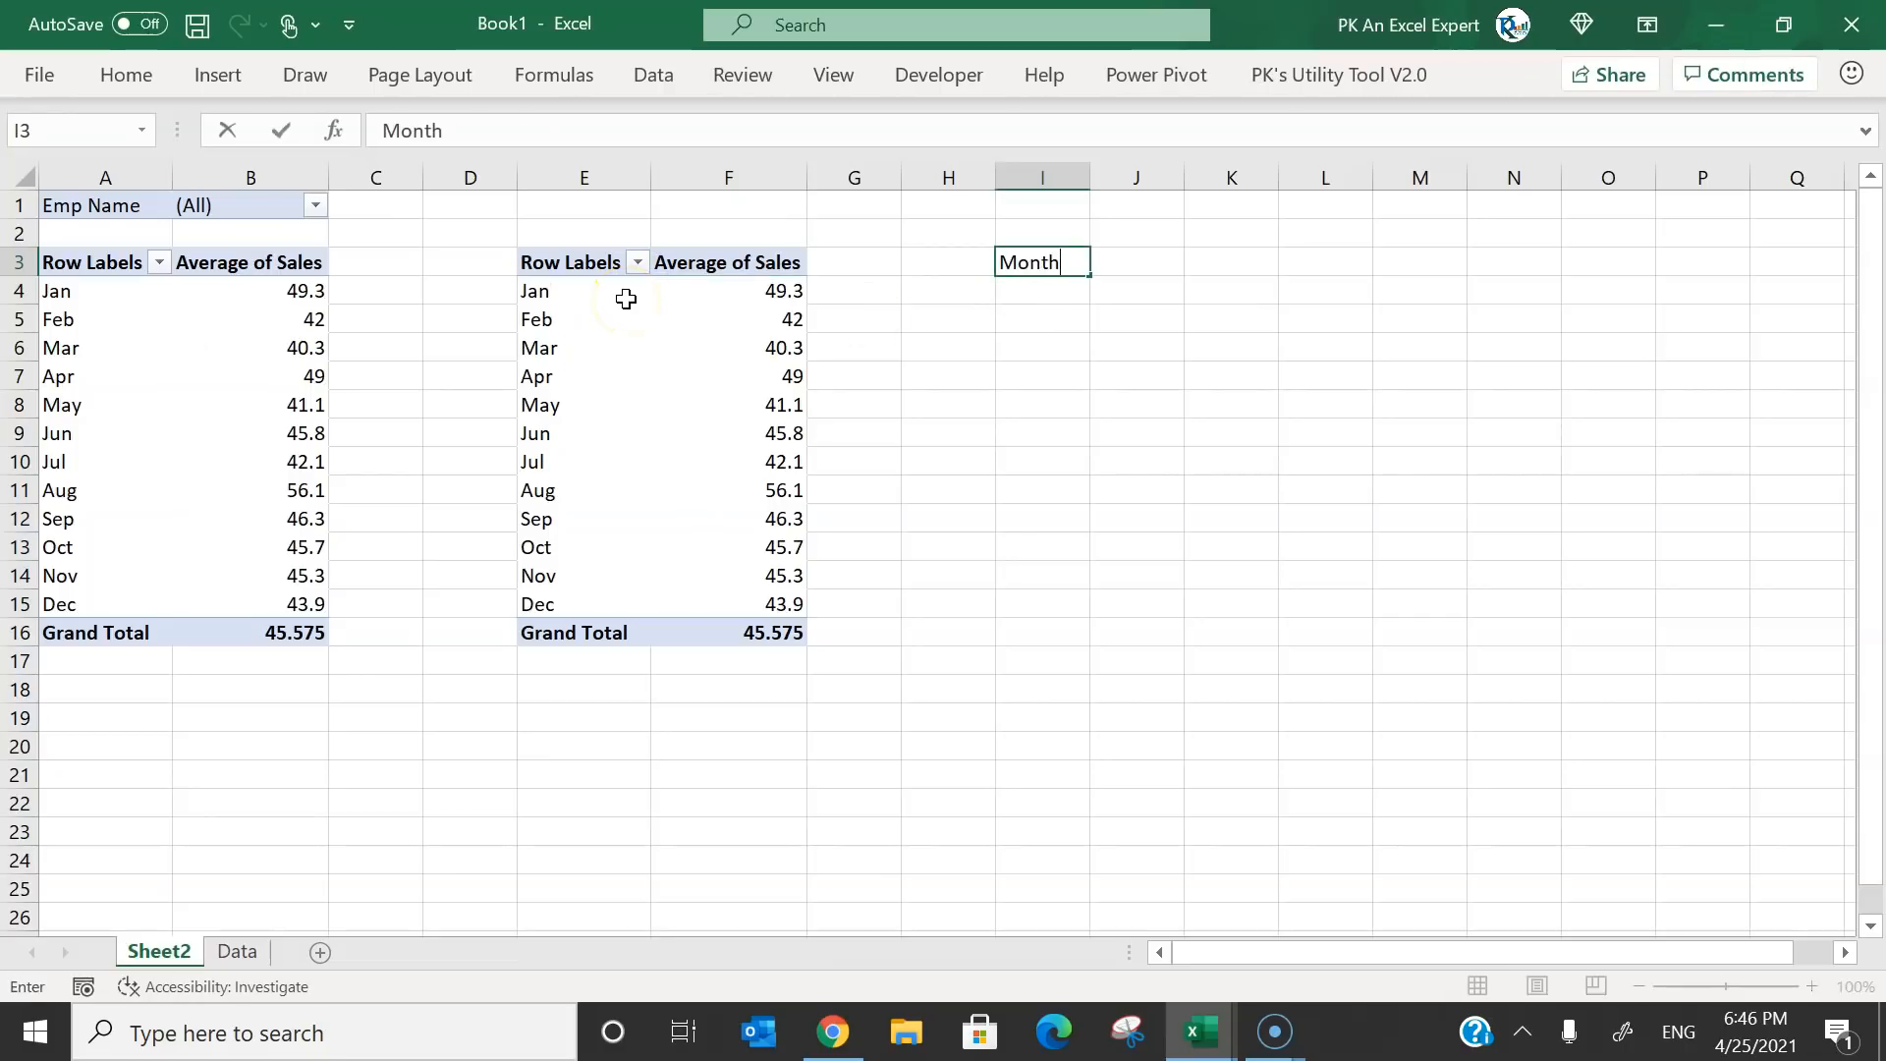
{"action": "key", "text": "Return"}
{"action": "key", "text": "Up"}
{"action": "key", "text": "Right"}
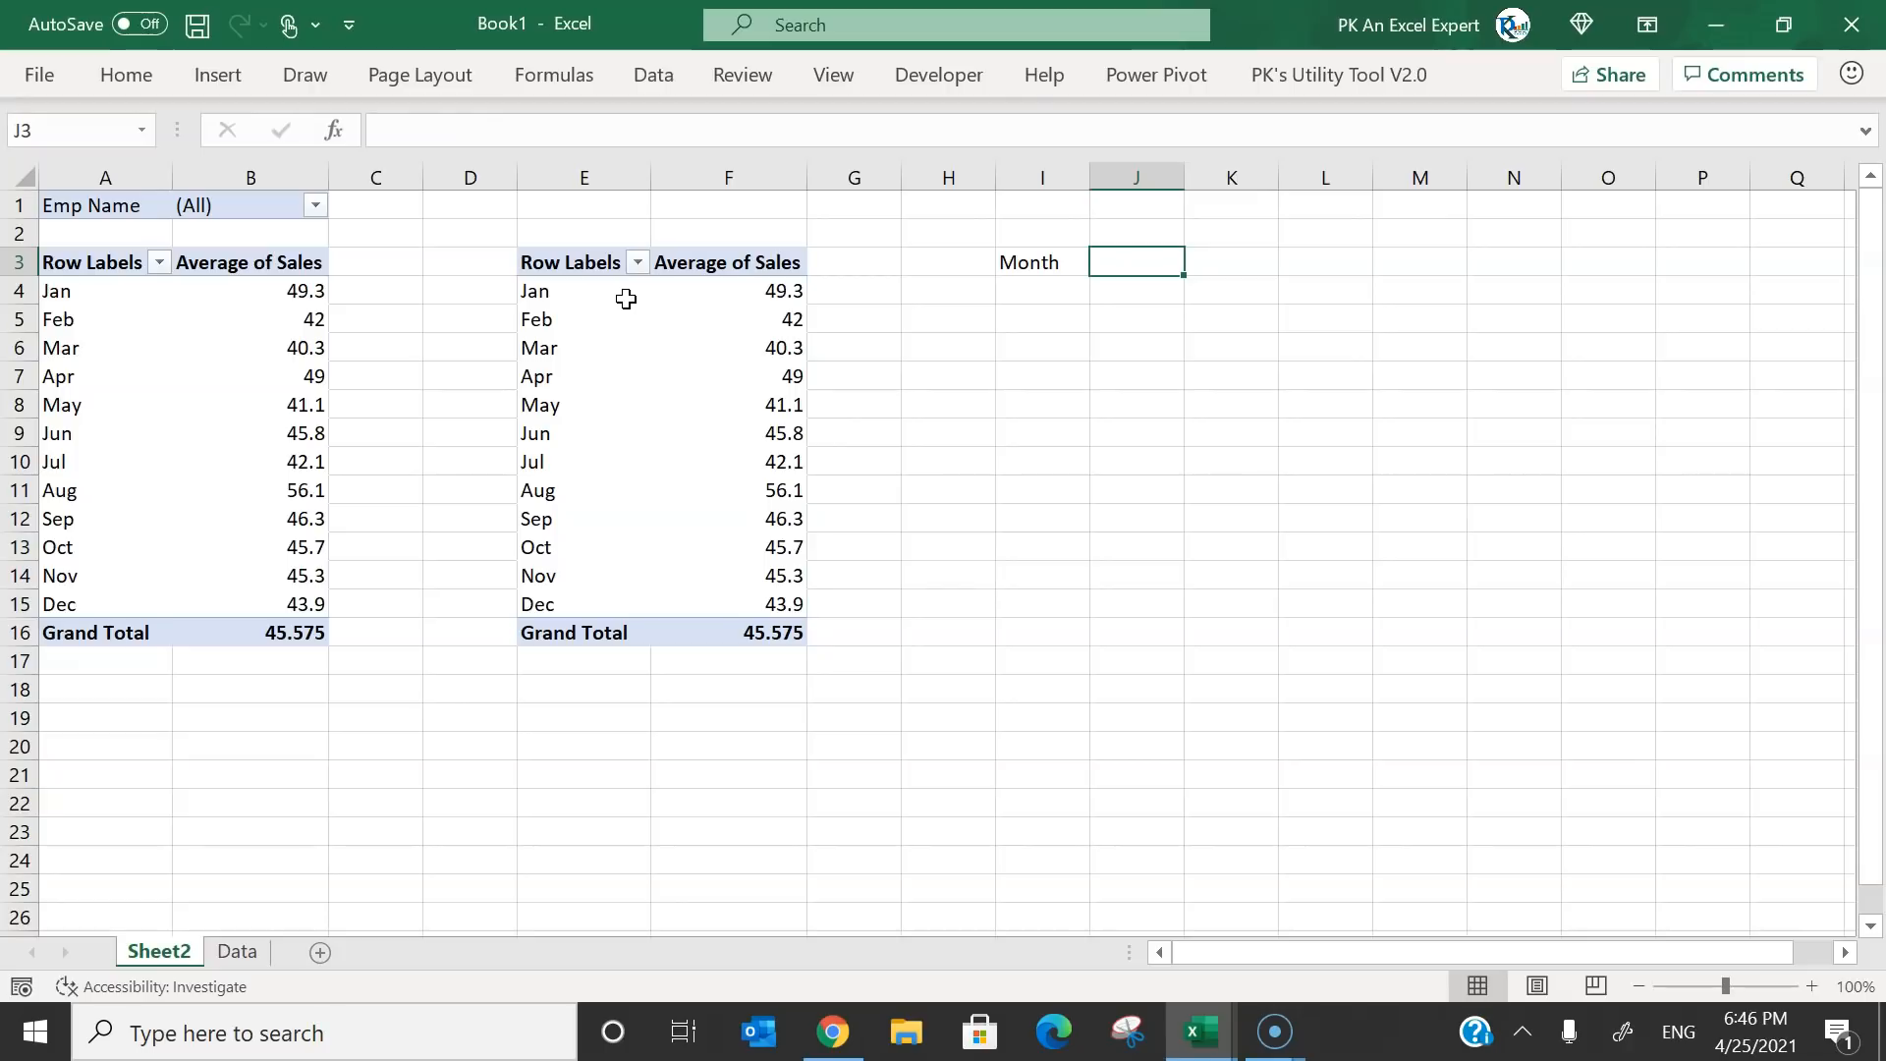
{"action": "type", "text": "Se"}
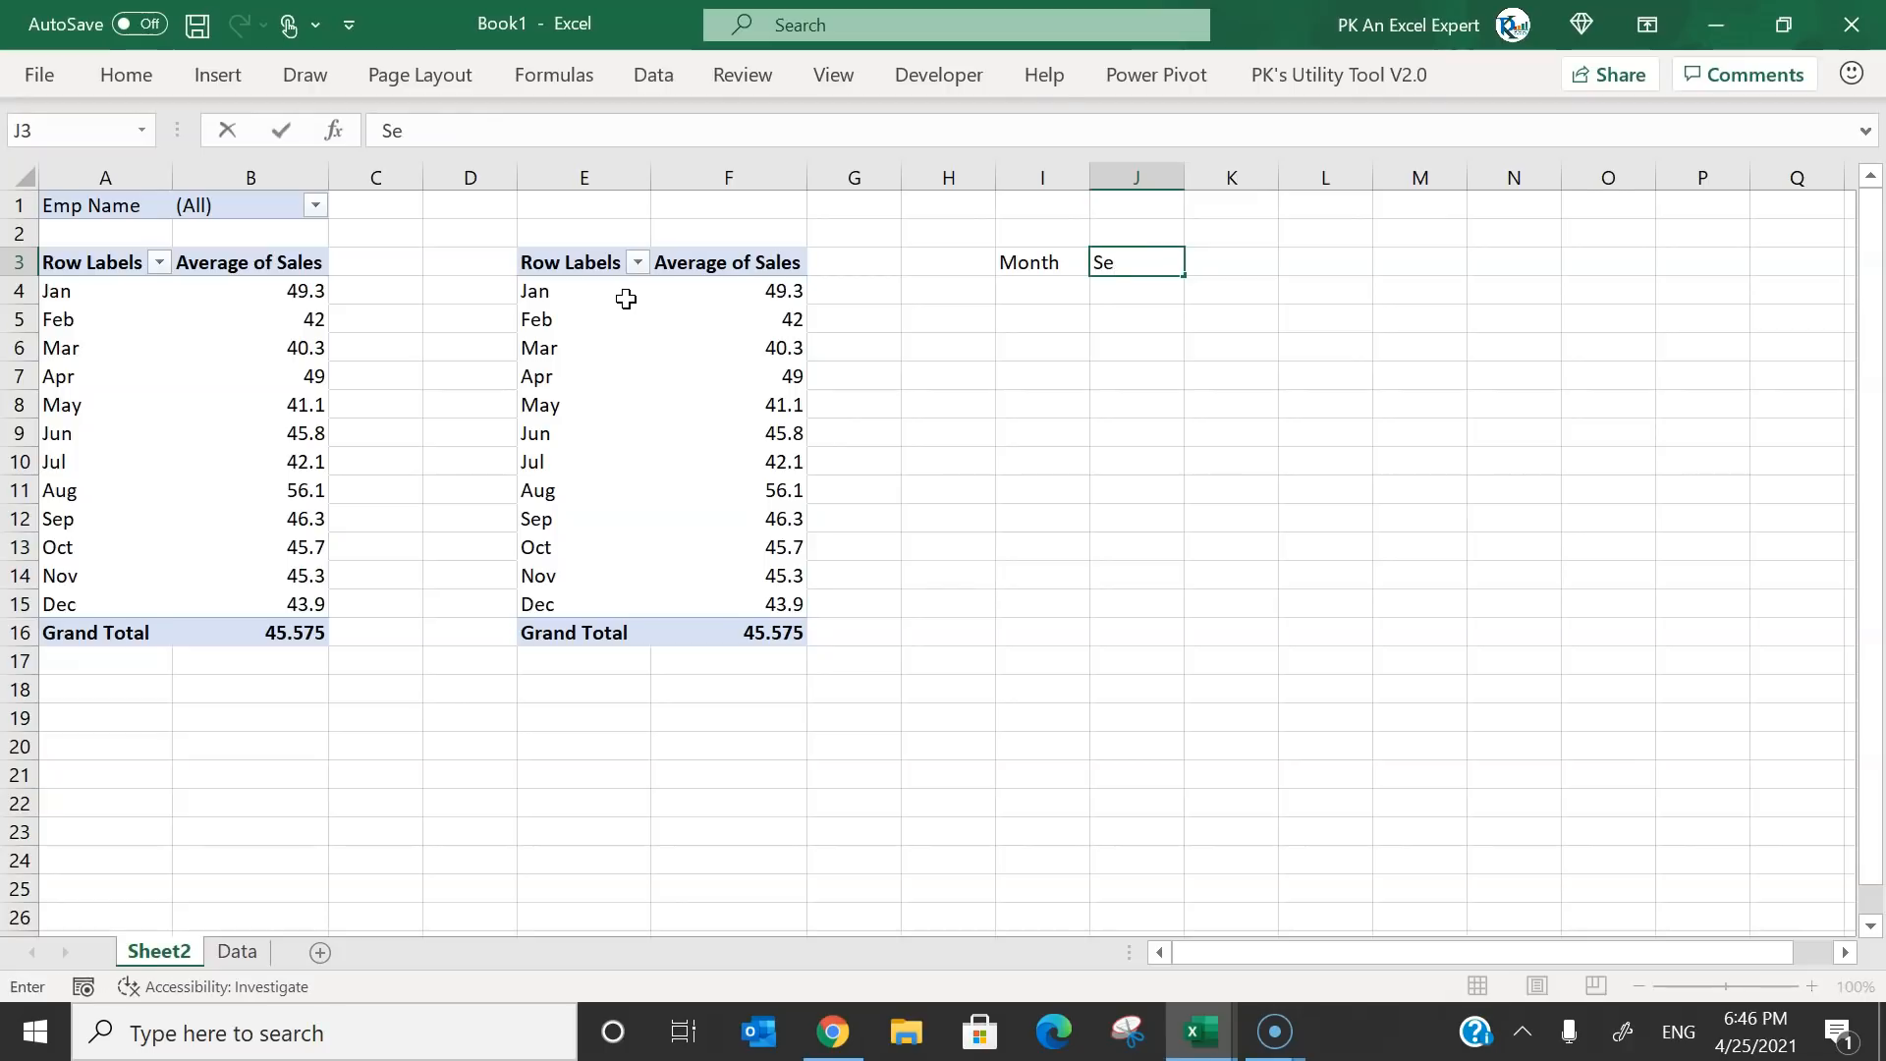
{"action": "type", "text": "lected"}
{"action": "key", "text": "Right"}
{"action": "type", "text": "All"}
{"action": "key", "text": "Return"}
Fill the month names Jan to Dec down cells I4 to I15.
{"action": "key", "text": "Left"}
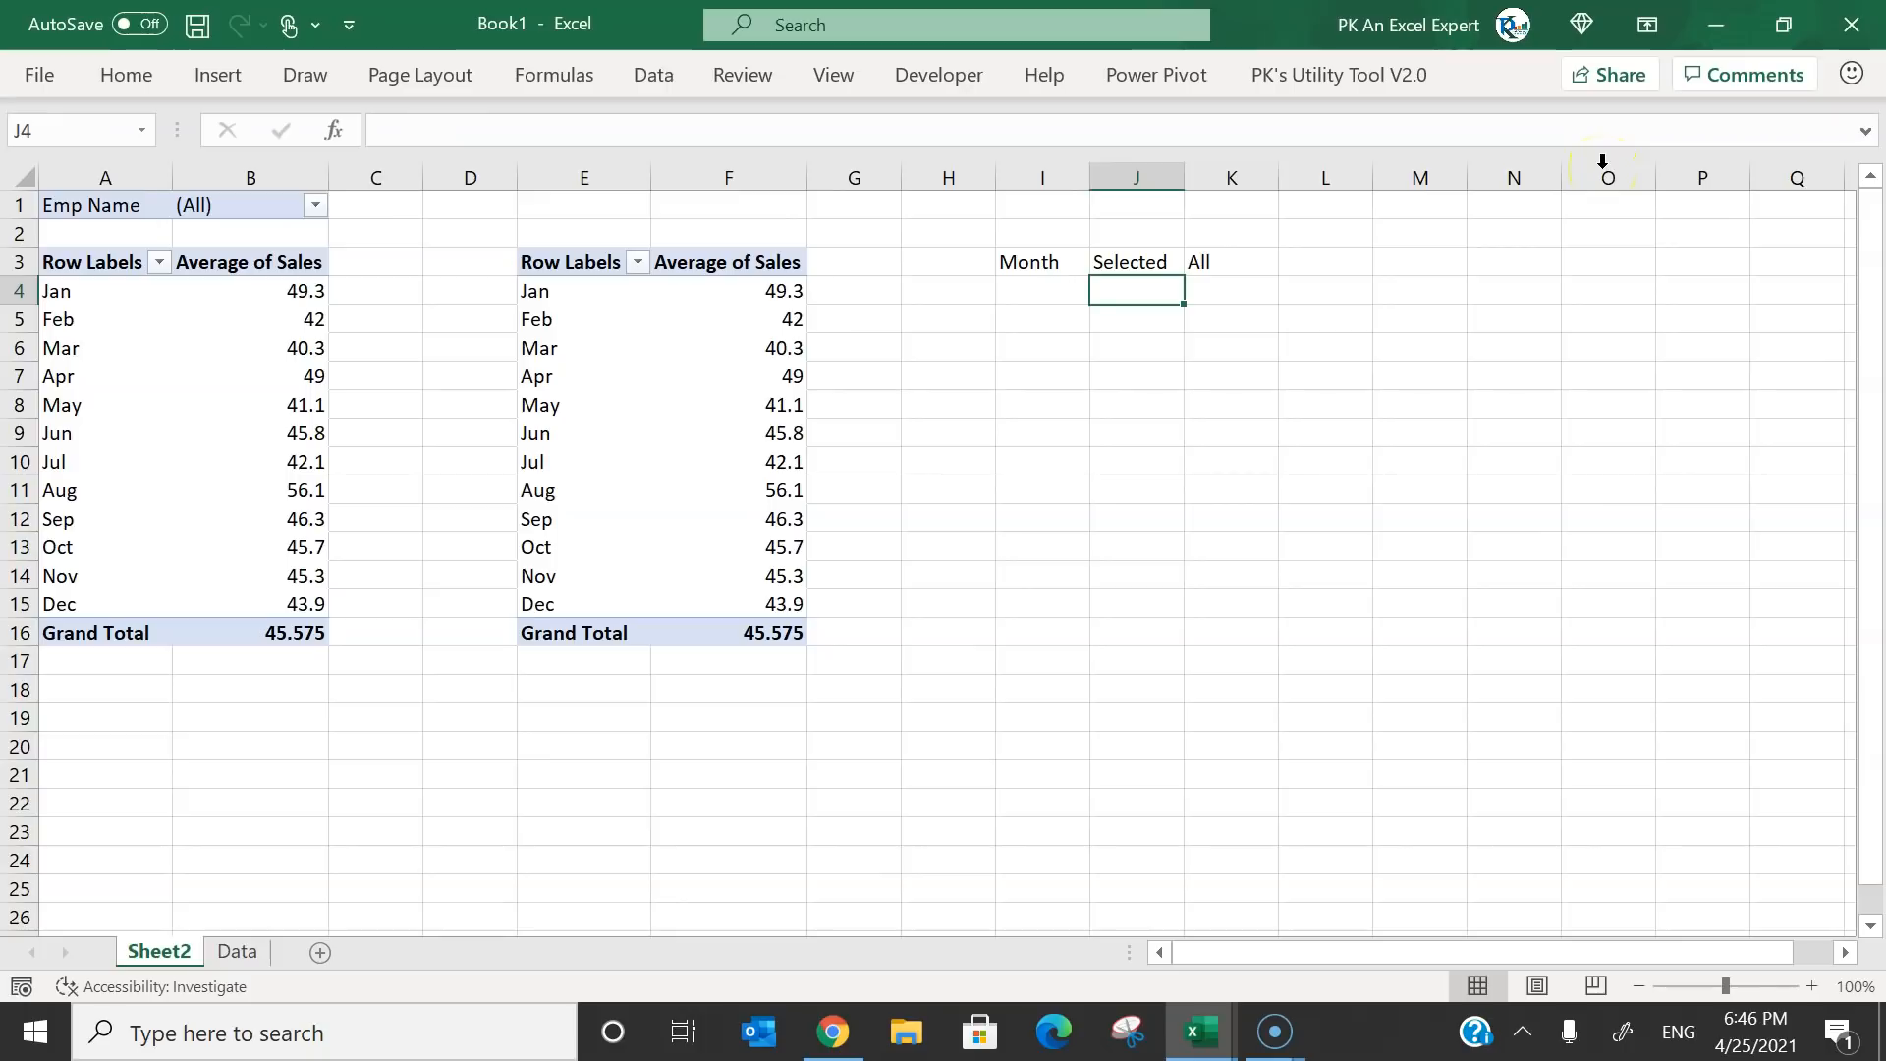
{"action": "key", "text": "Left"}
{"action": "type", "text": "Jan"}
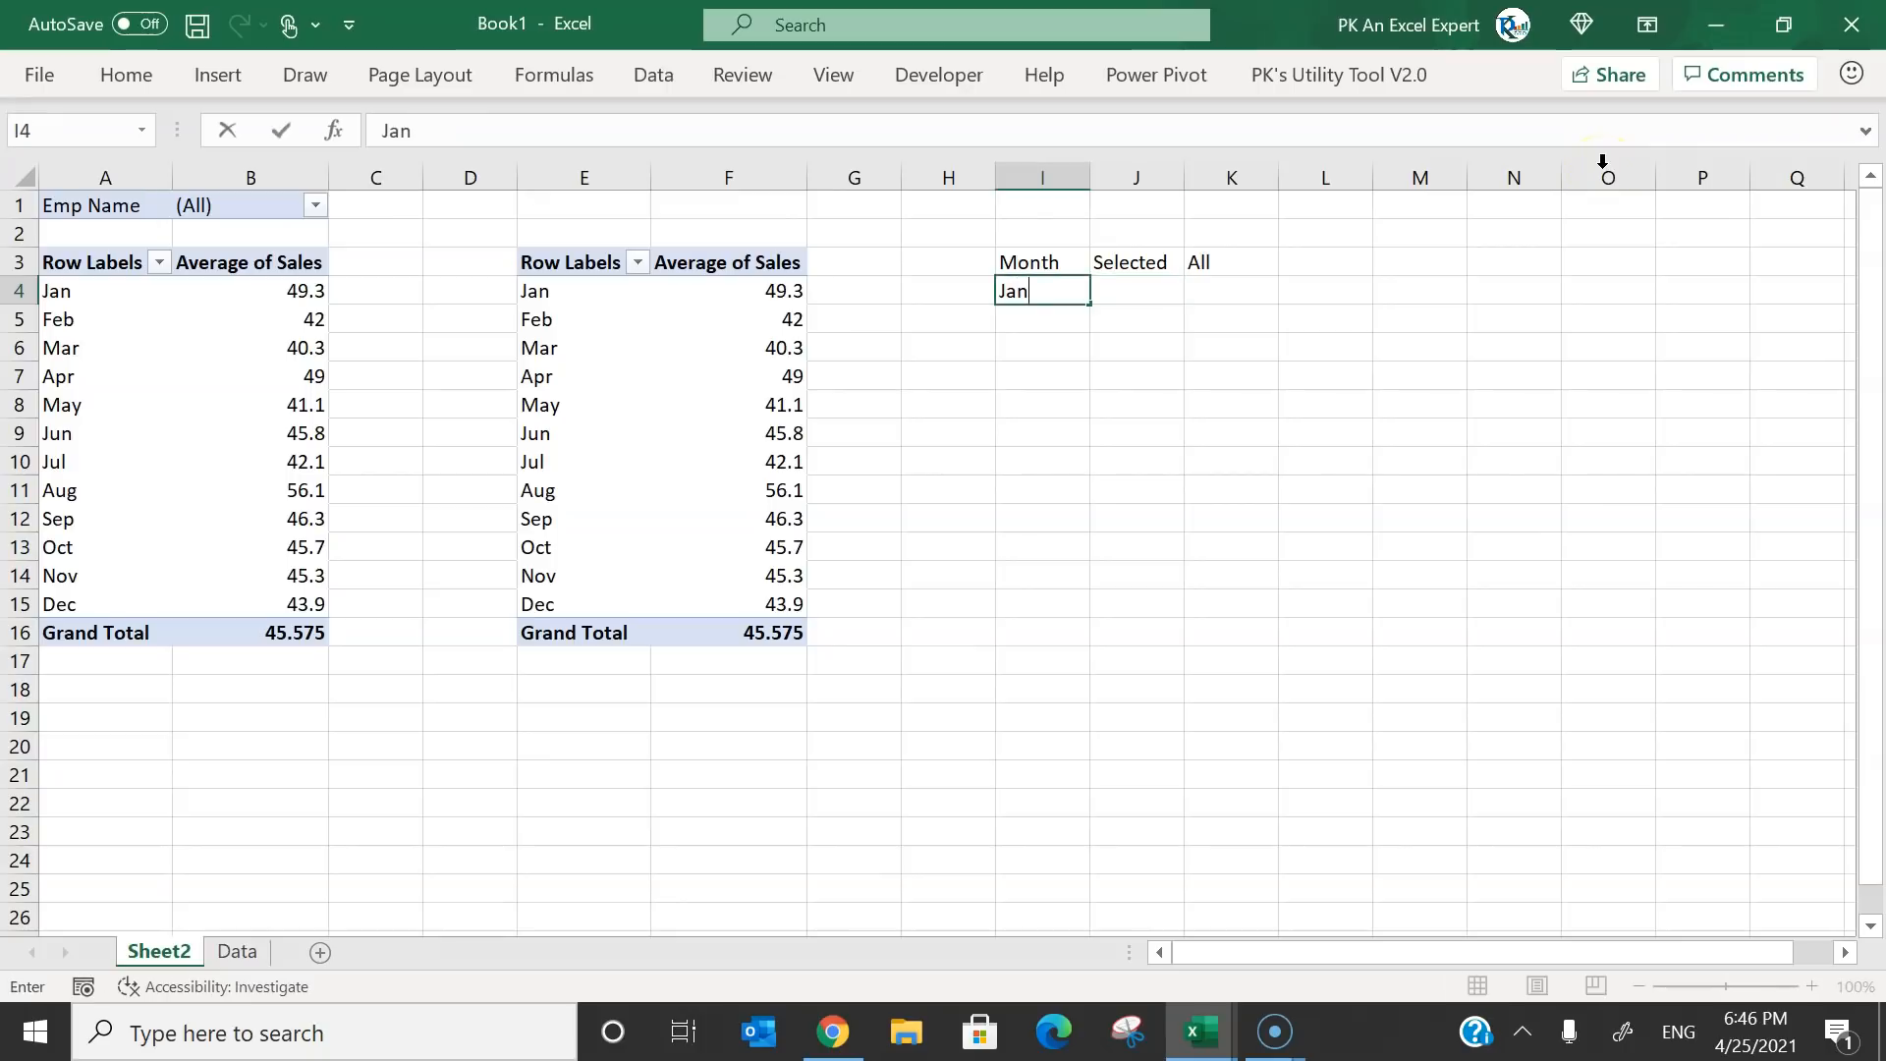
{"action": "left_click_drag", "start_coordinate": [1089, 303], "coordinate": [1067, 629]}
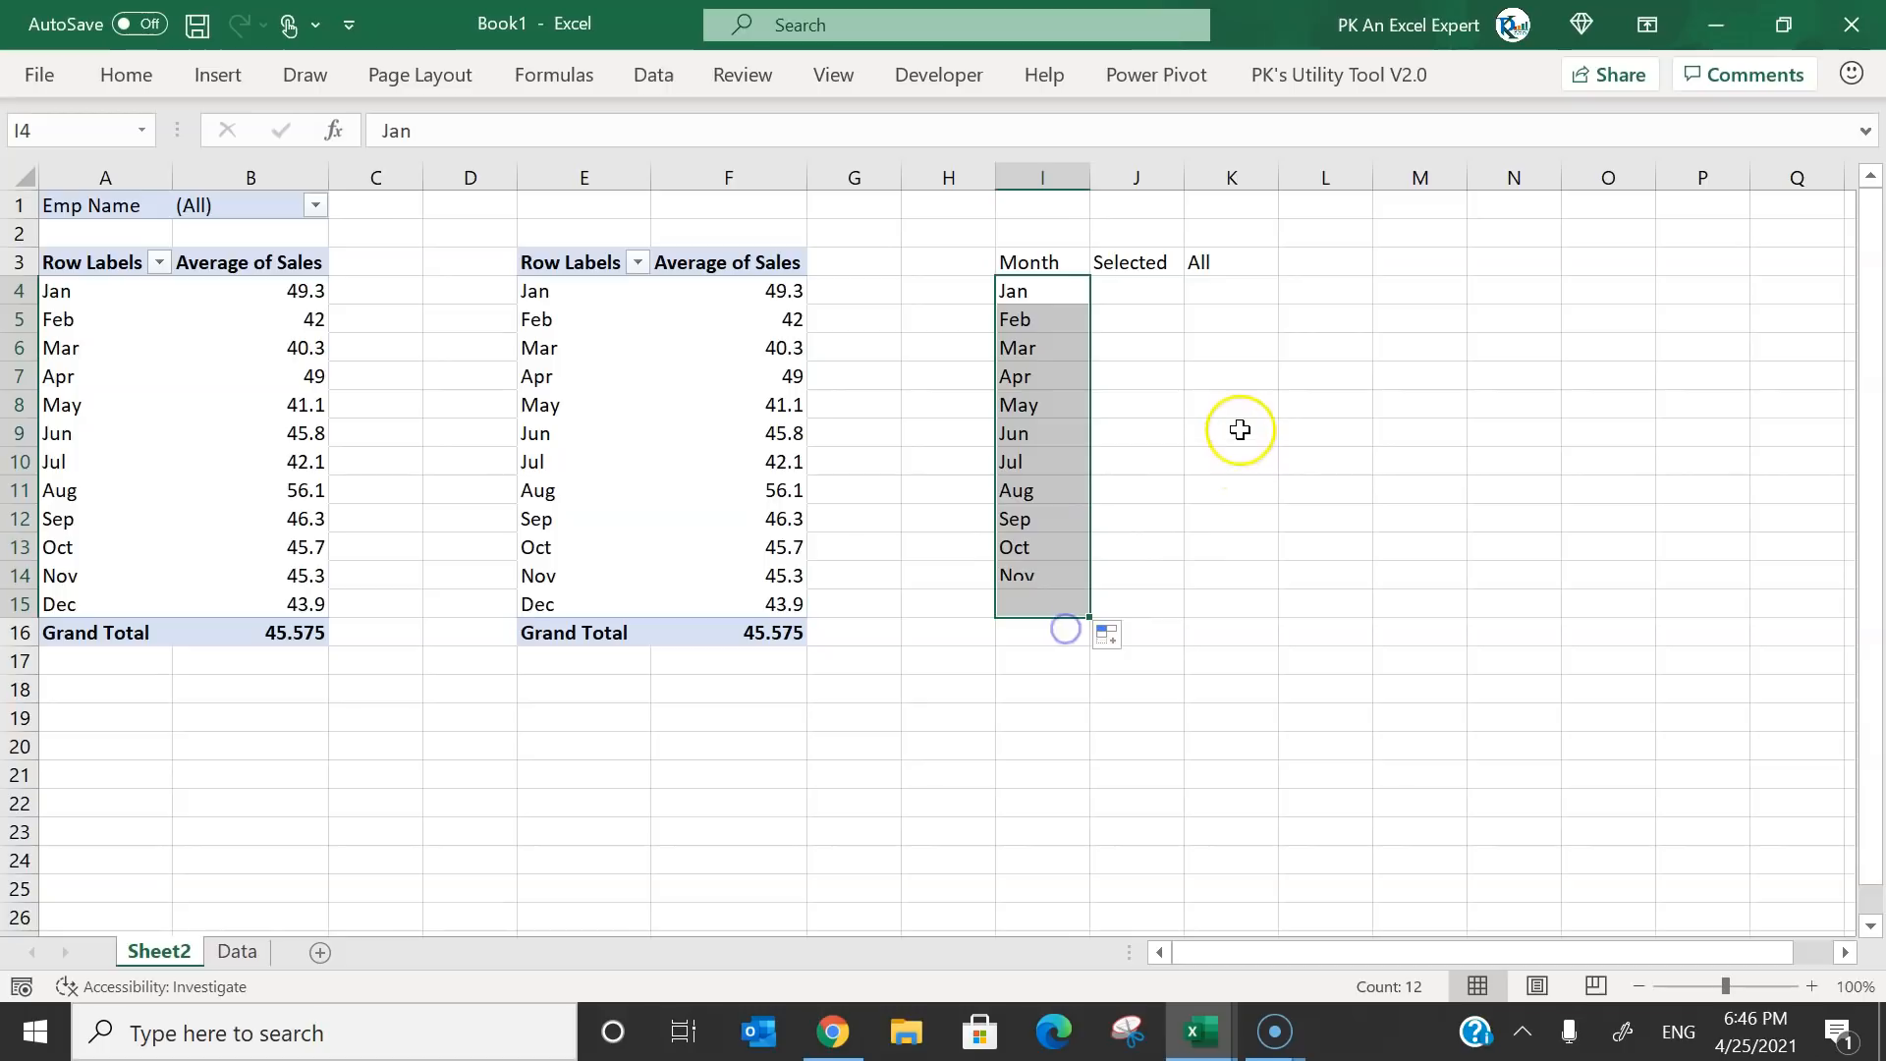
{"action": "left_click", "coordinate": [1149, 285]}
{"action": "left_click_drag", "start_coordinate": [62, 286], "coordinate": [68, 604]}
{"action": "left_click", "coordinate": [262, 293]}
{"action": "left_click_drag", "start_coordinate": [764, 293], "coordinate": [769, 609]}
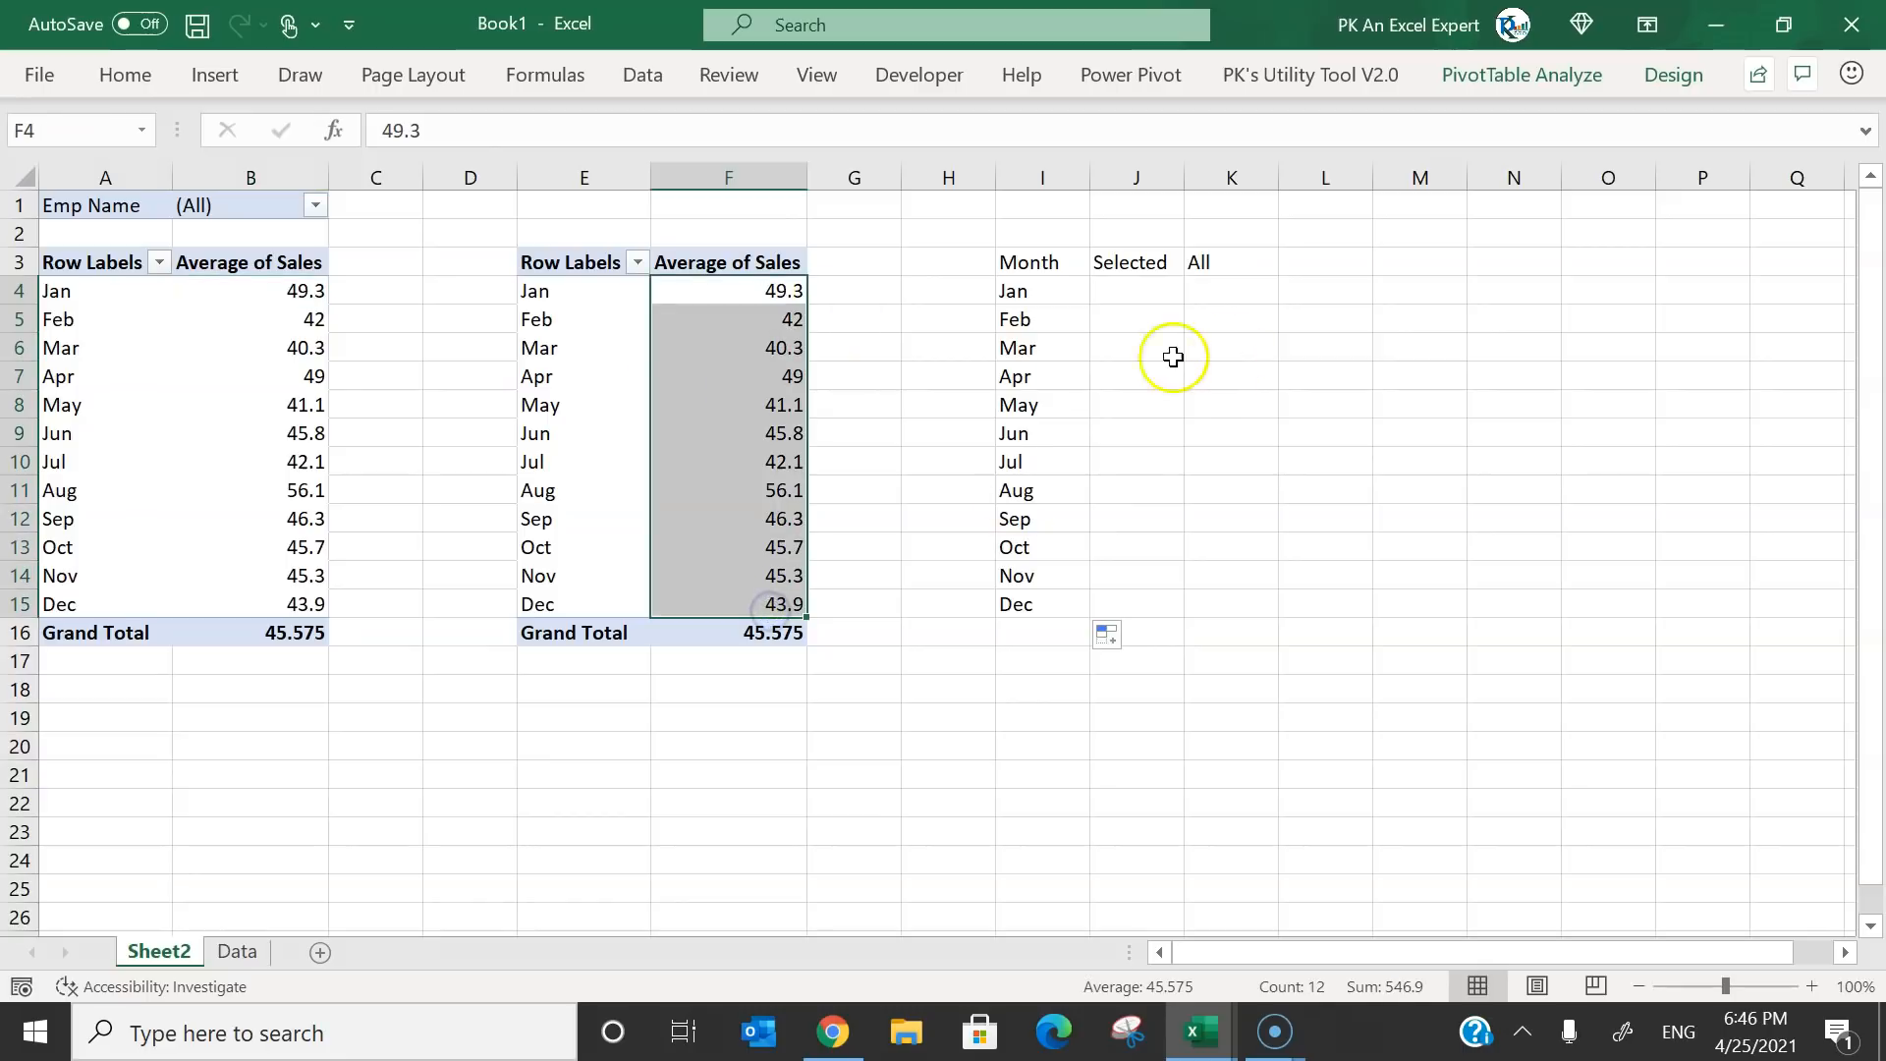
Insert an Emp Name slicer for the first PivotTable and place it beside the summary table, around columns O to Q.
{"action": "left_click", "coordinate": [304, 312]}
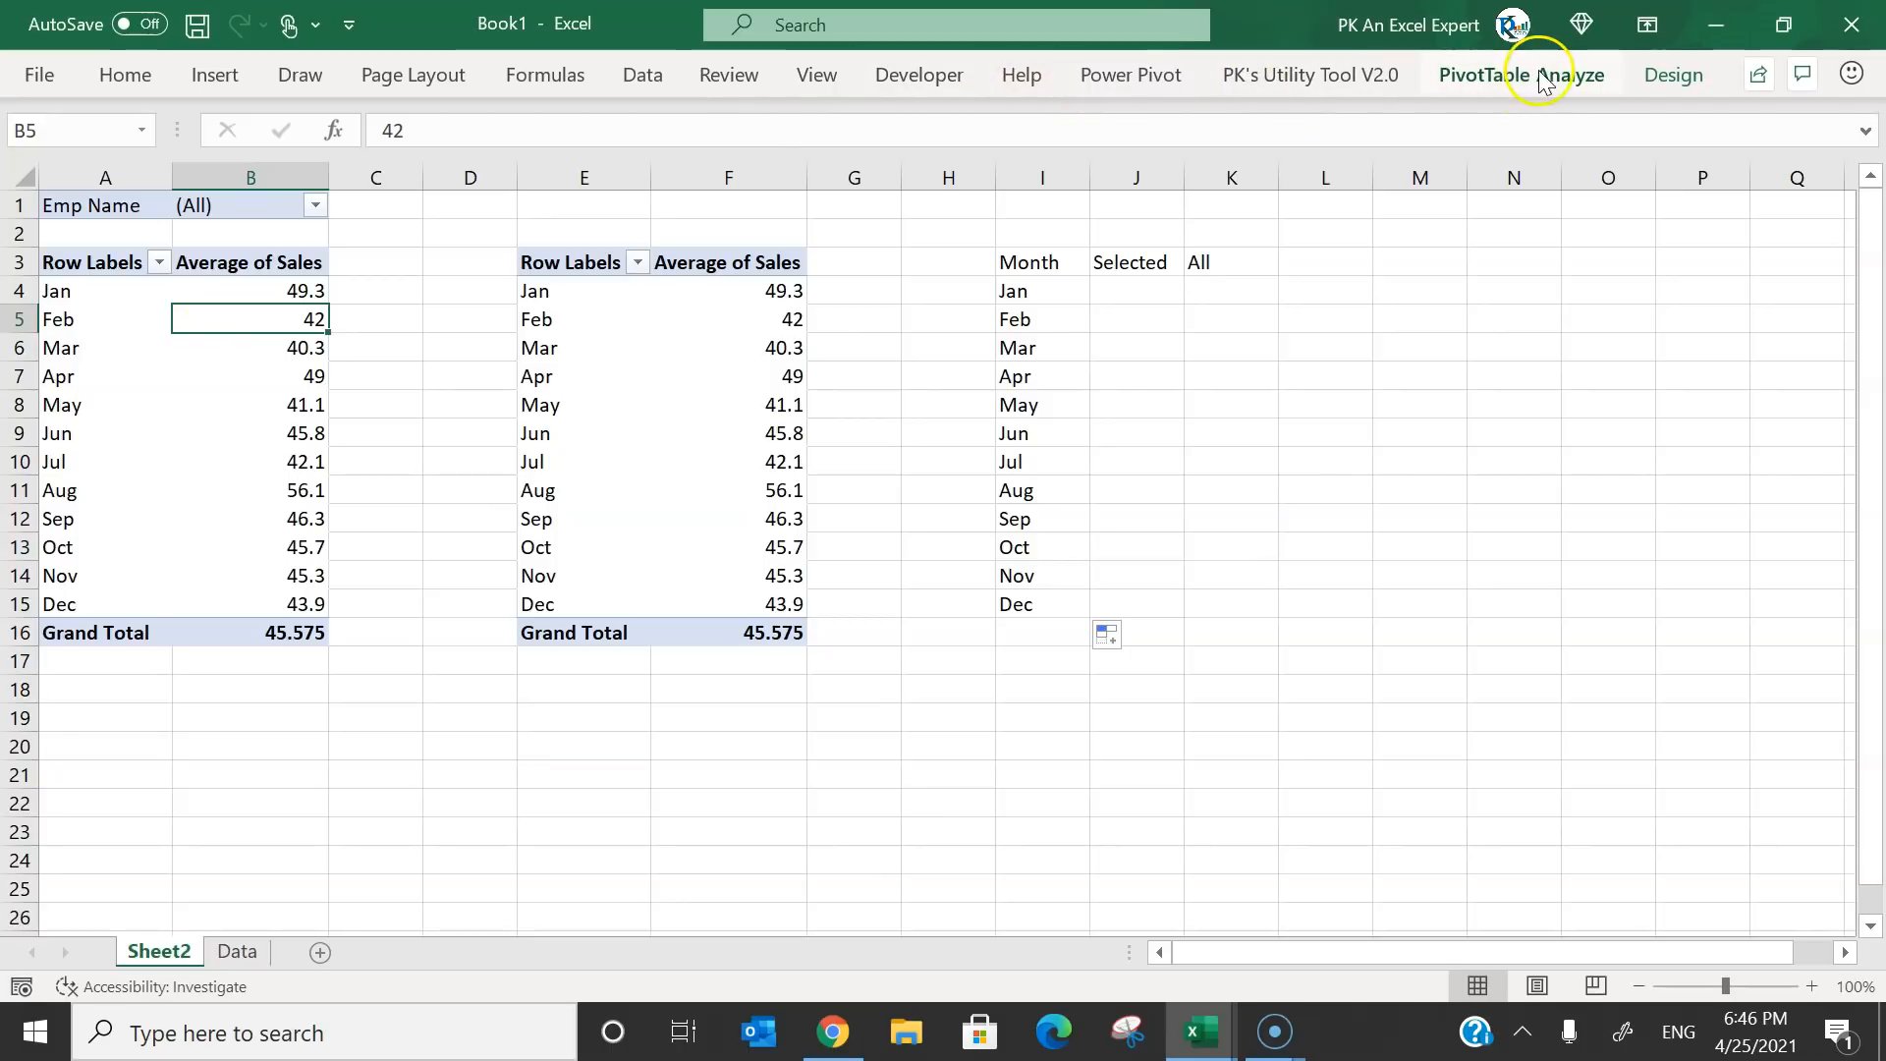
{"action": "double_click", "coordinate": [1578, 78]}
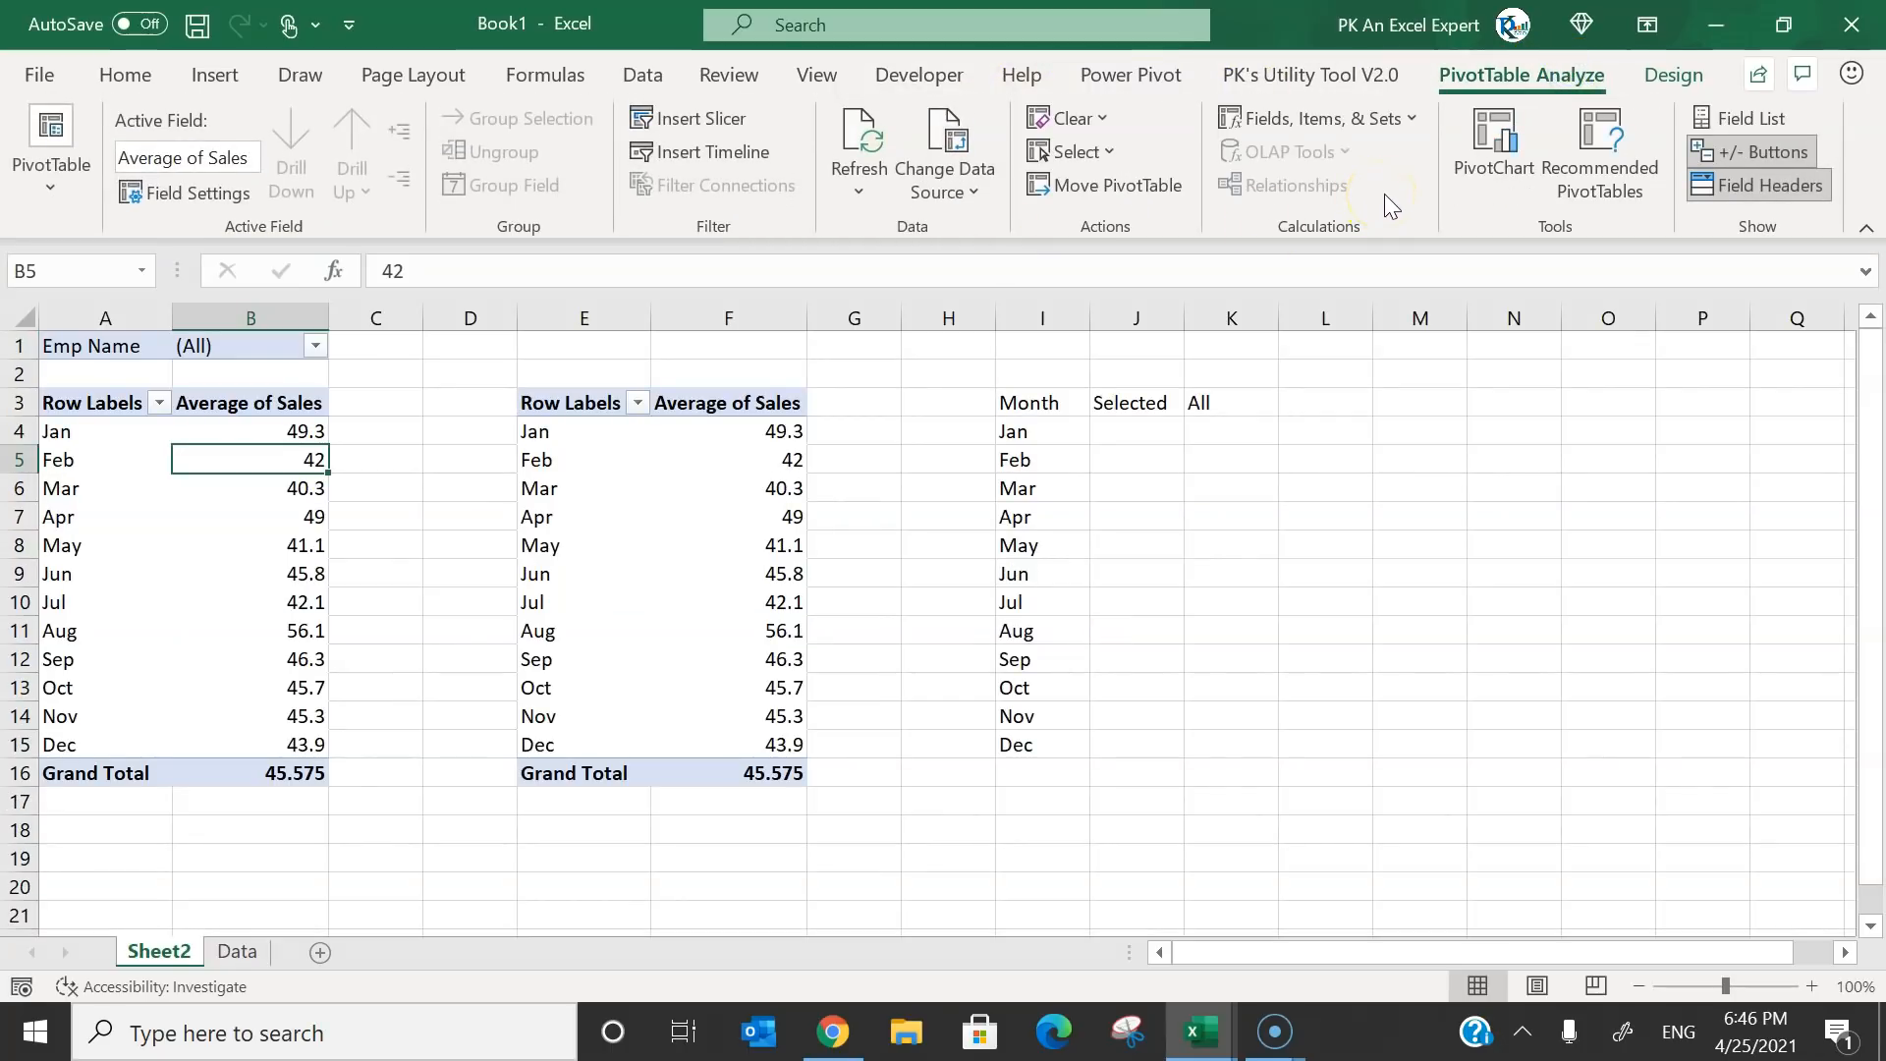
{"action": "left_click", "coordinate": [712, 127]}
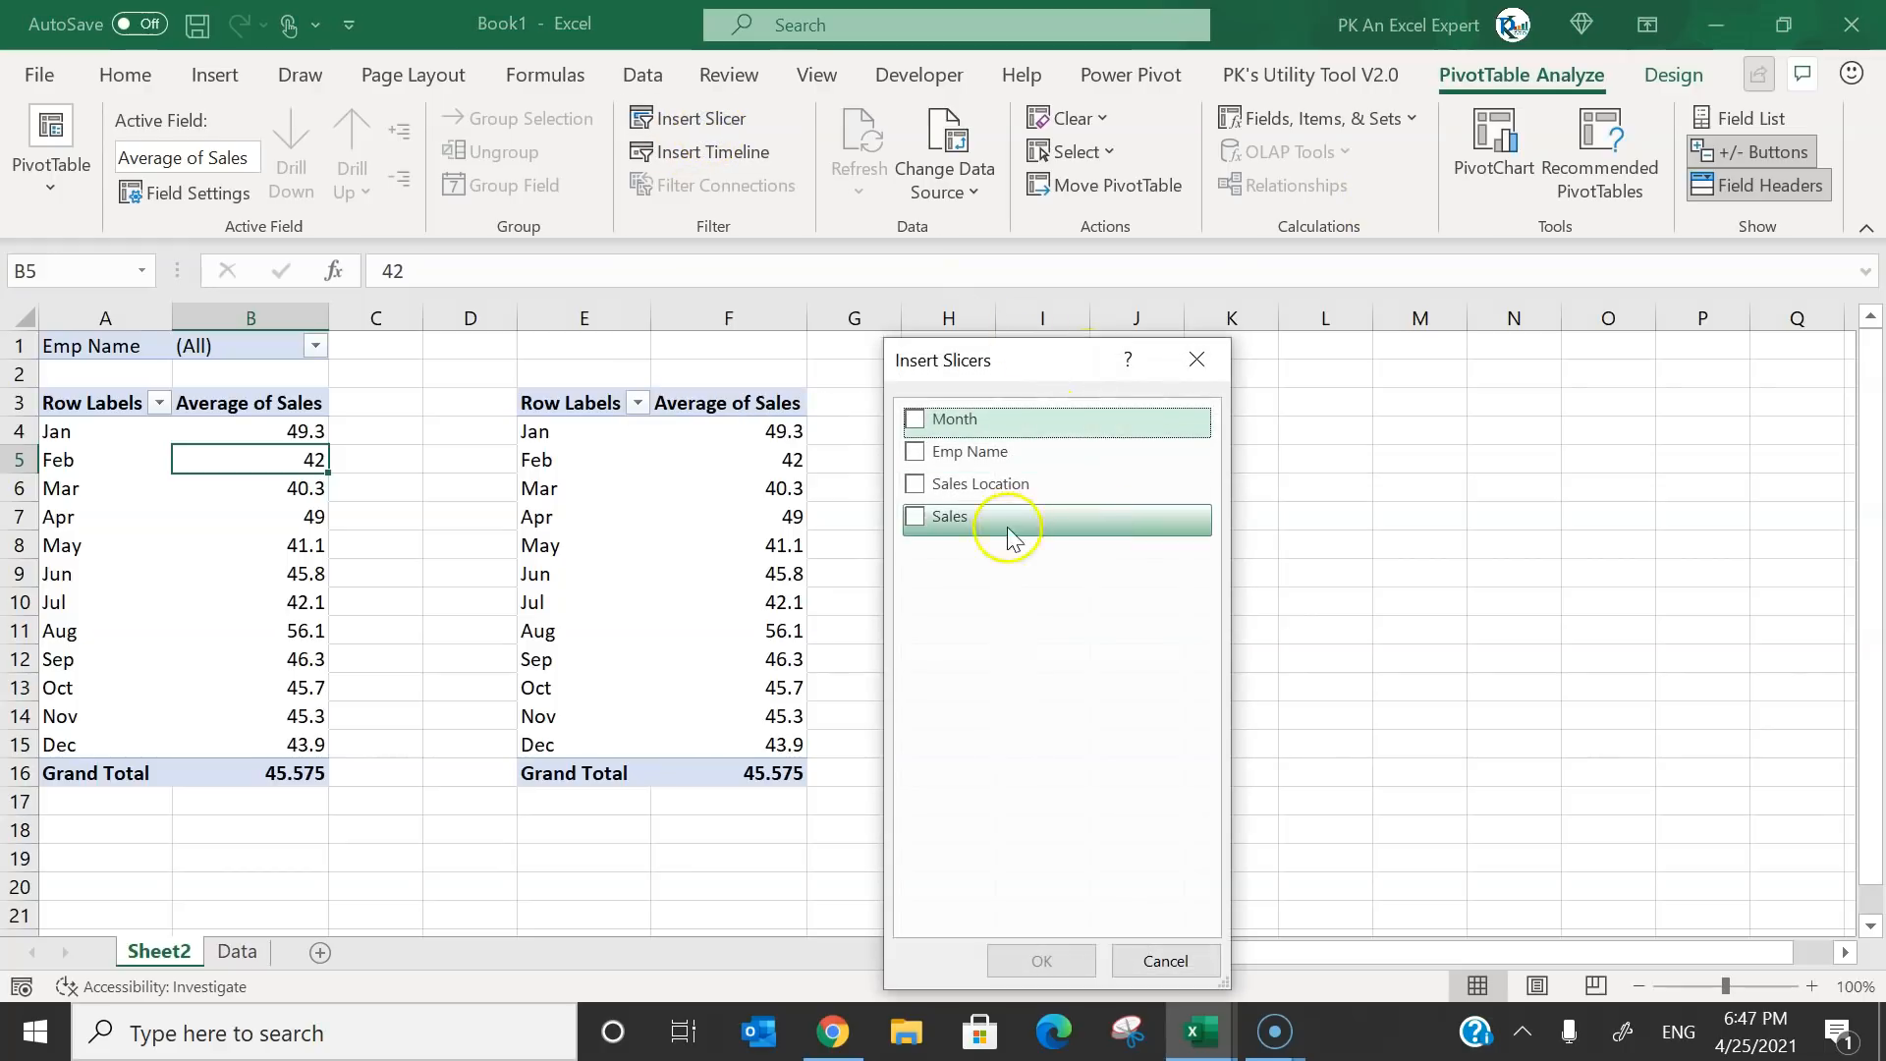
{"action": "left_click", "coordinate": [928, 451]}
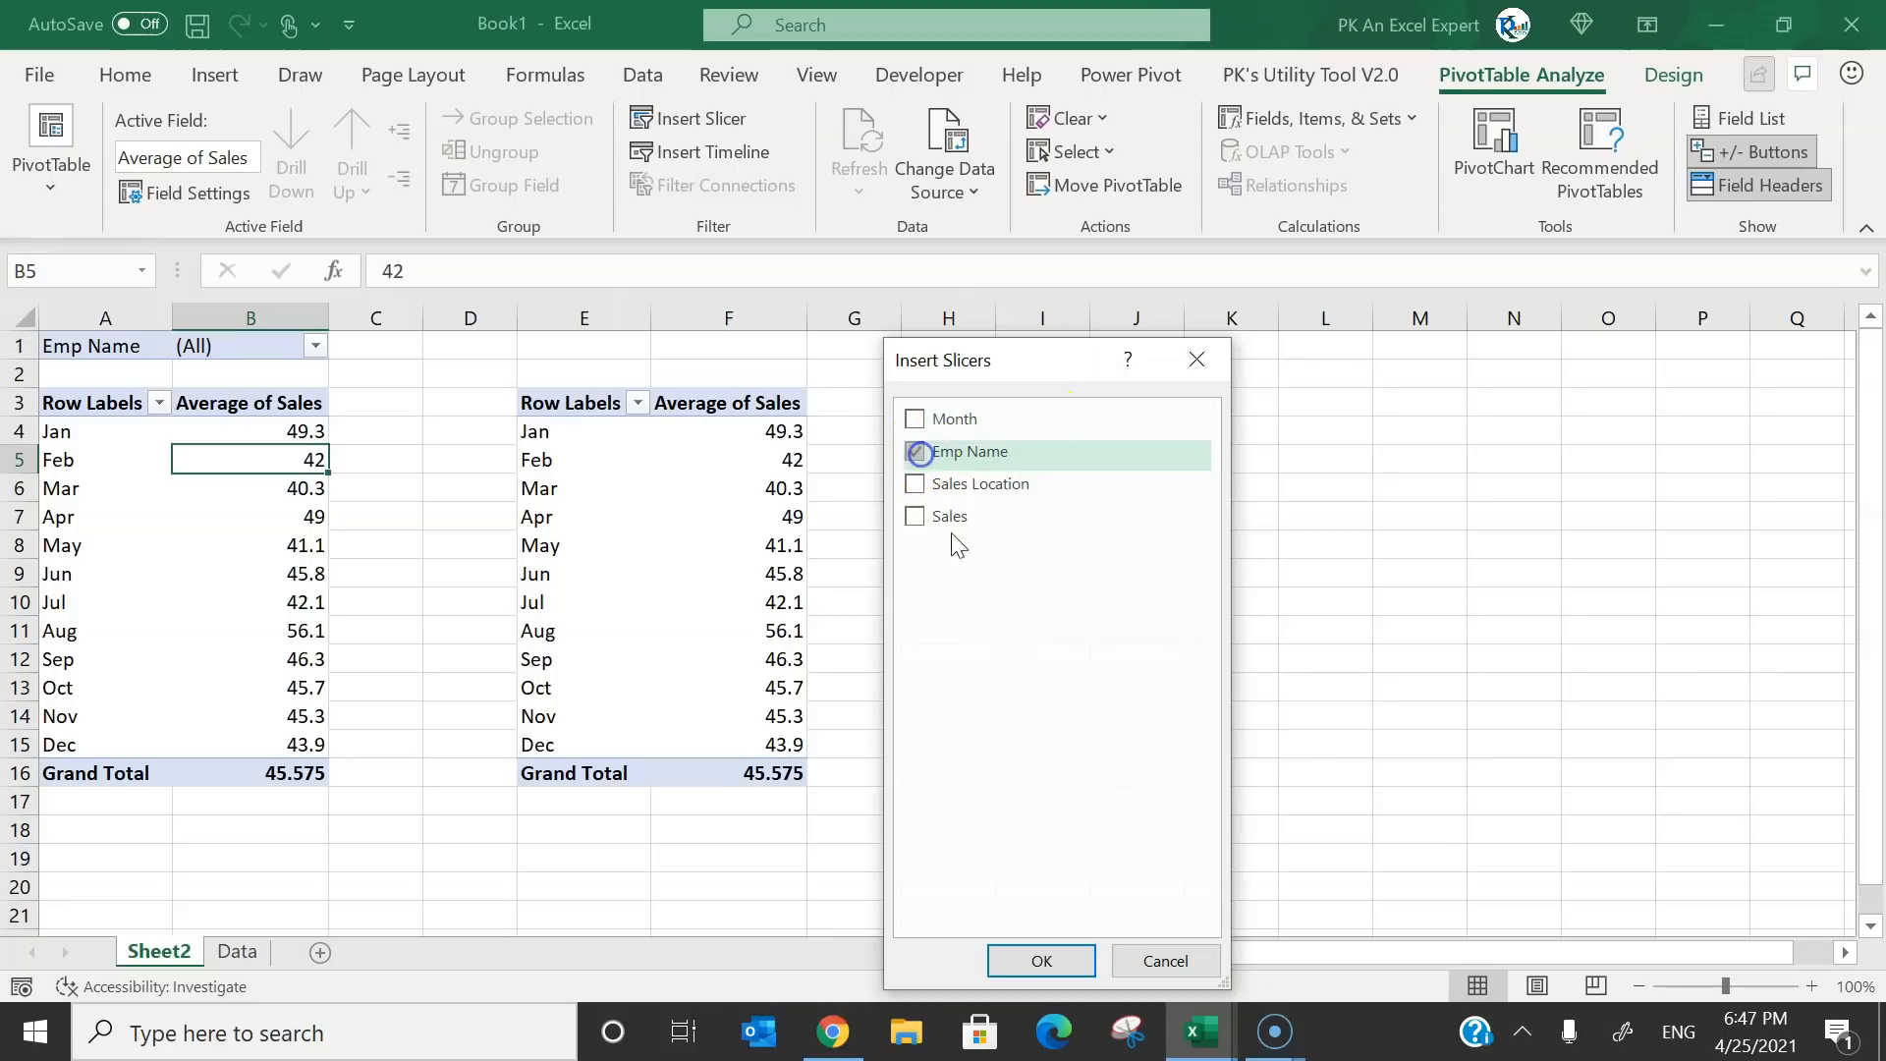
{"action": "left_click", "coordinate": [1050, 960]}
{"action": "left_click_drag", "start_coordinate": [892, 469], "coordinate": [1616, 381]}
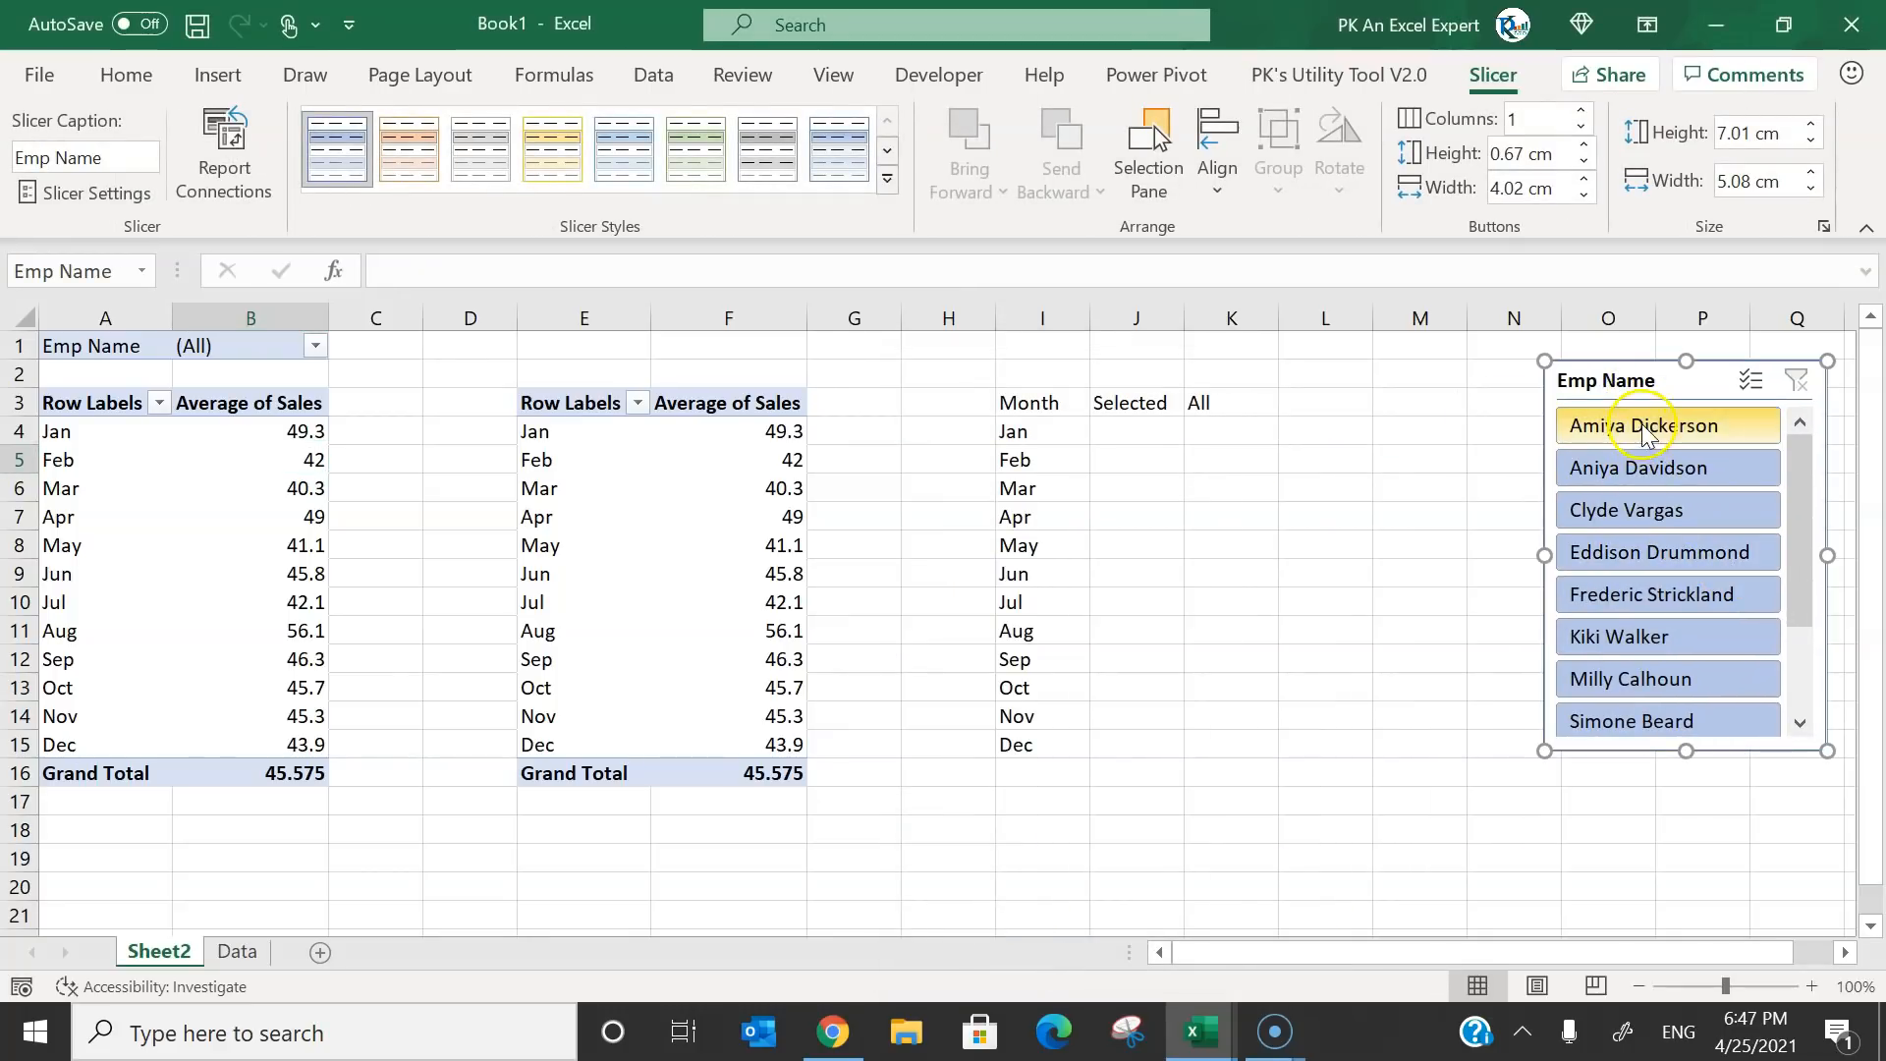
Filter the first PivotTable by each of the first three employees in turn with the slicer, leaving the third selected.
{"action": "left_click", "coordinate": [1640, 425]}
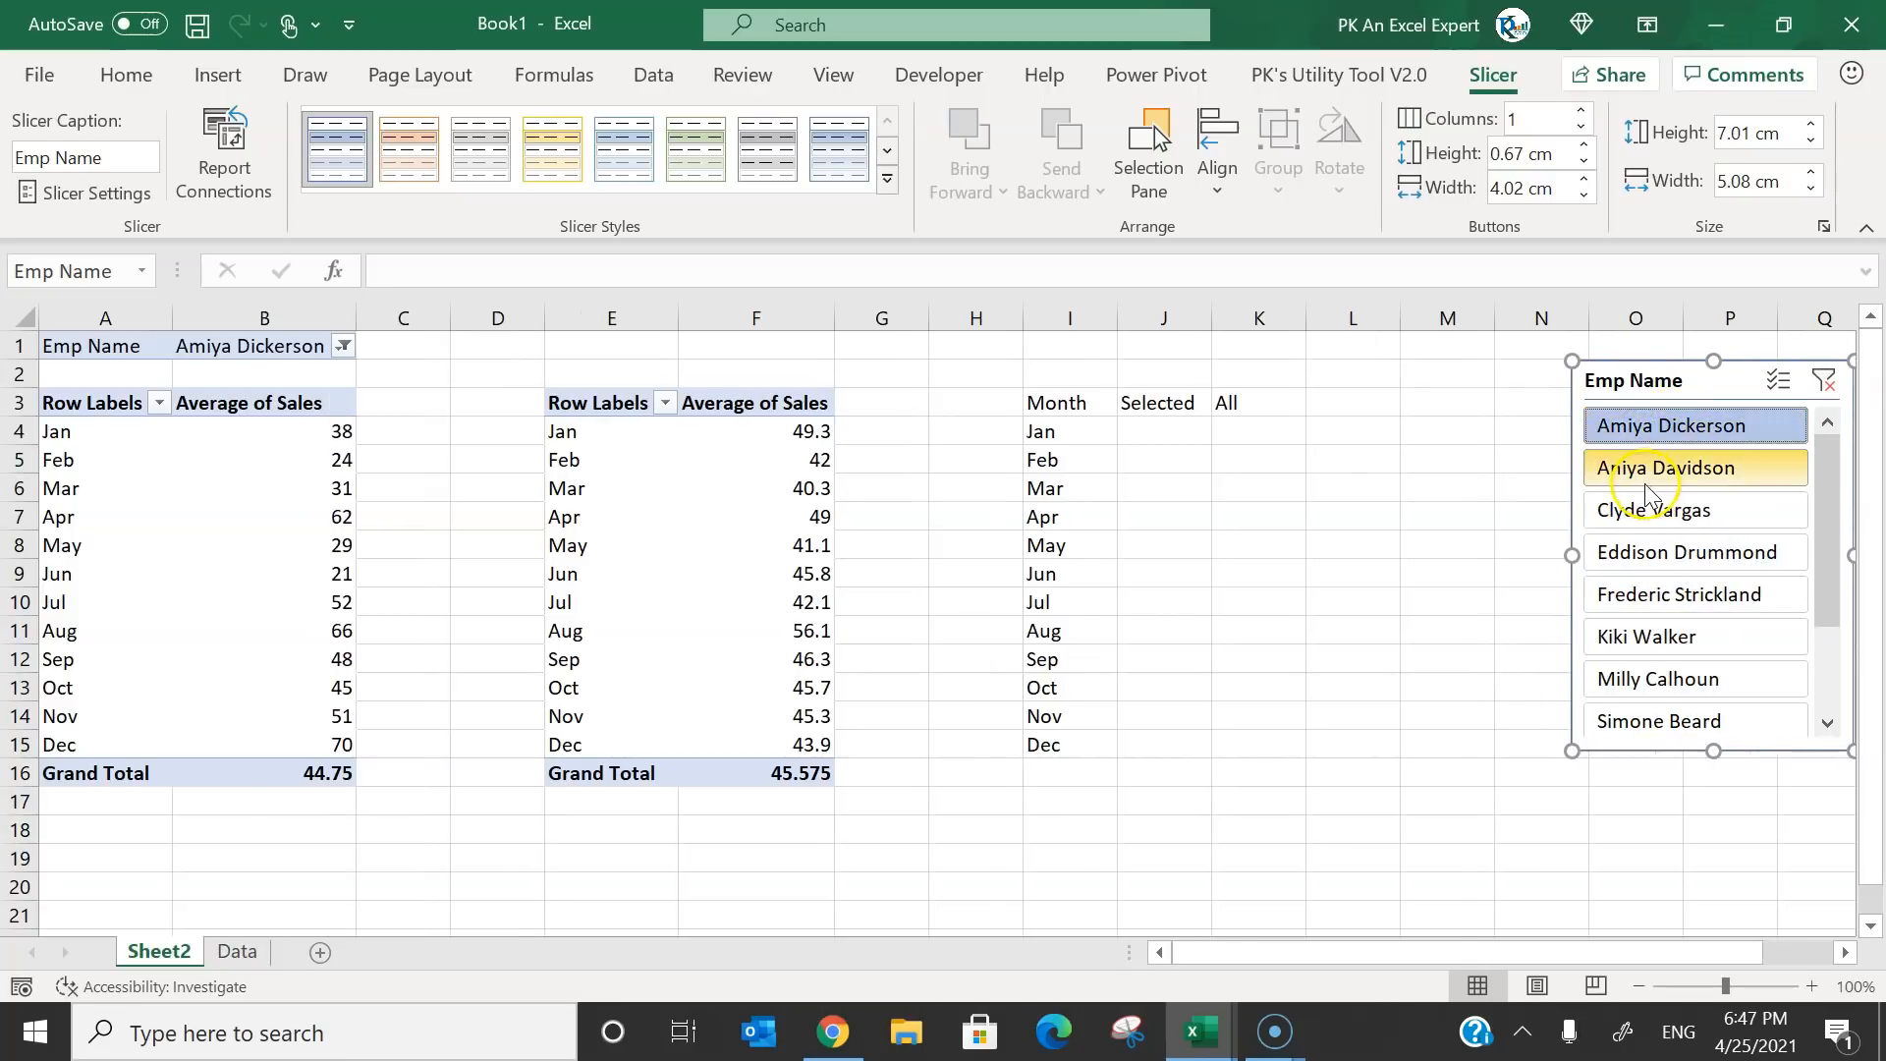
{"action": "left_click", "coordinate": [1643, 468]}
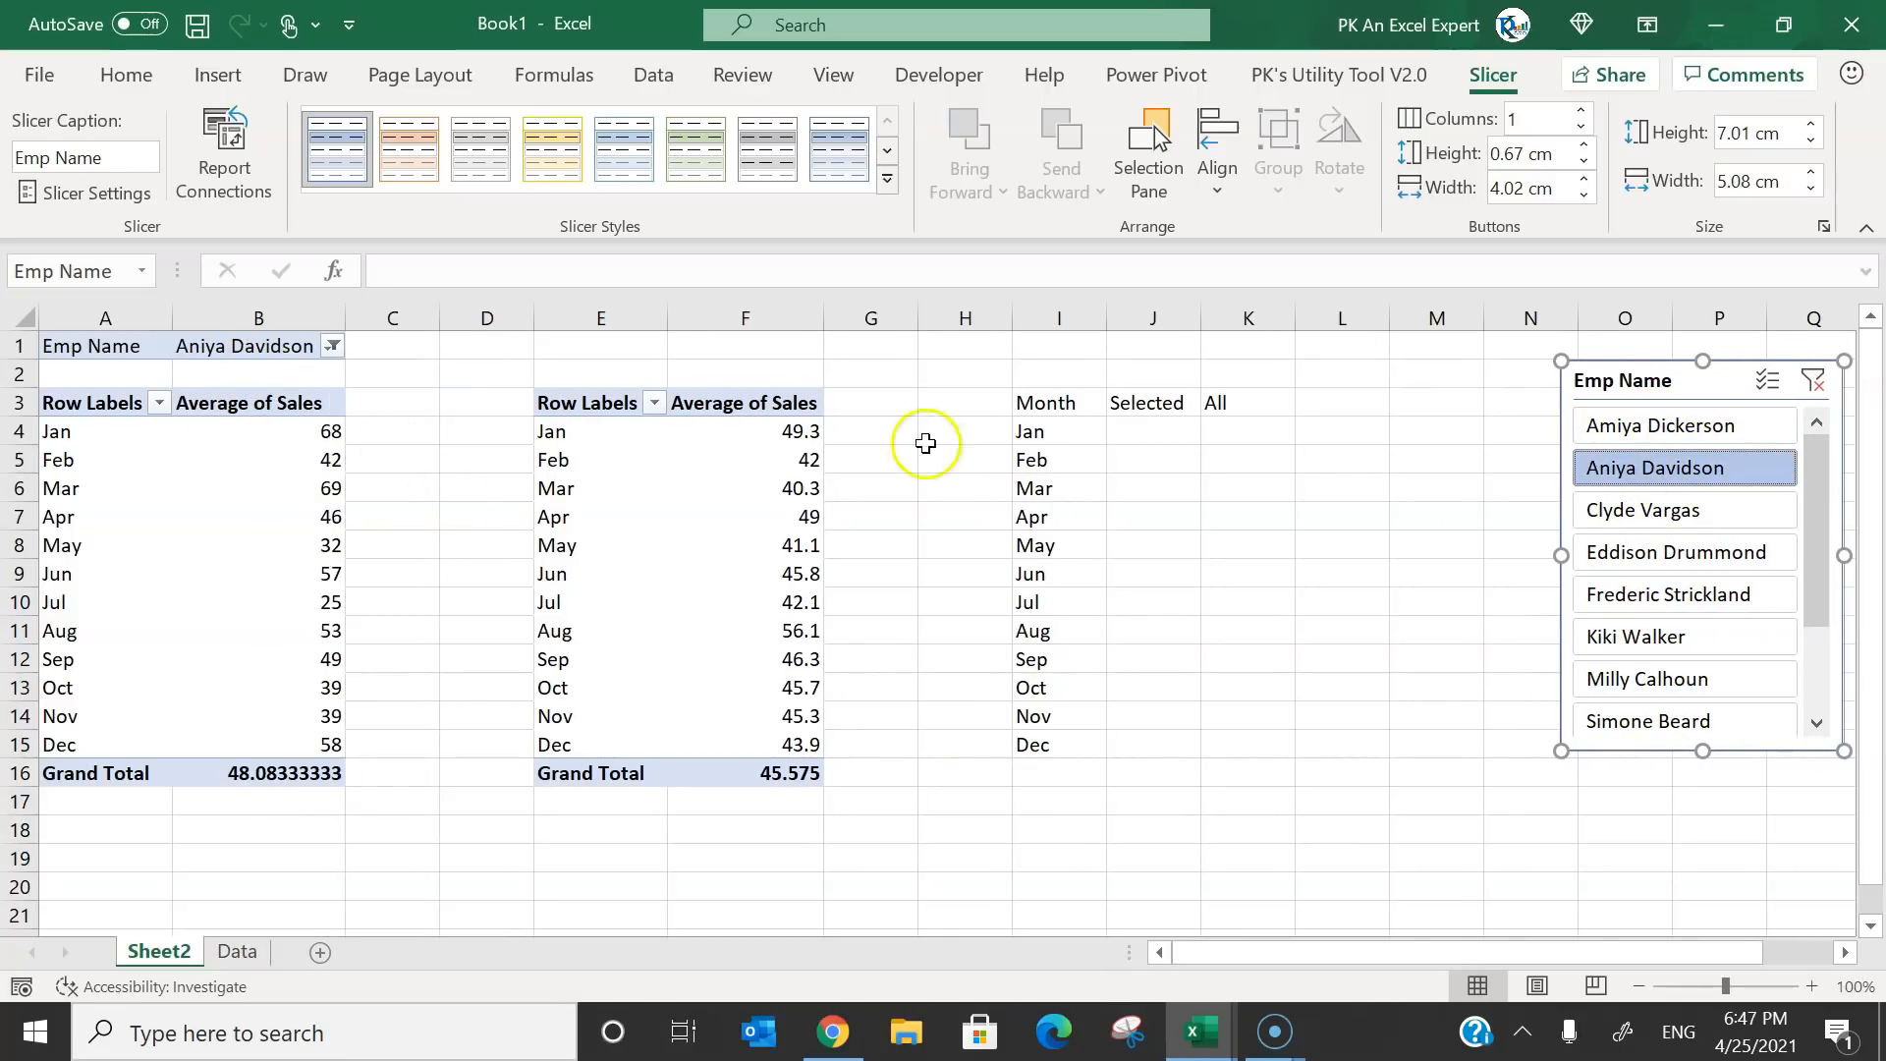
{"action": "left_click", "coordinate": [762, 435]}
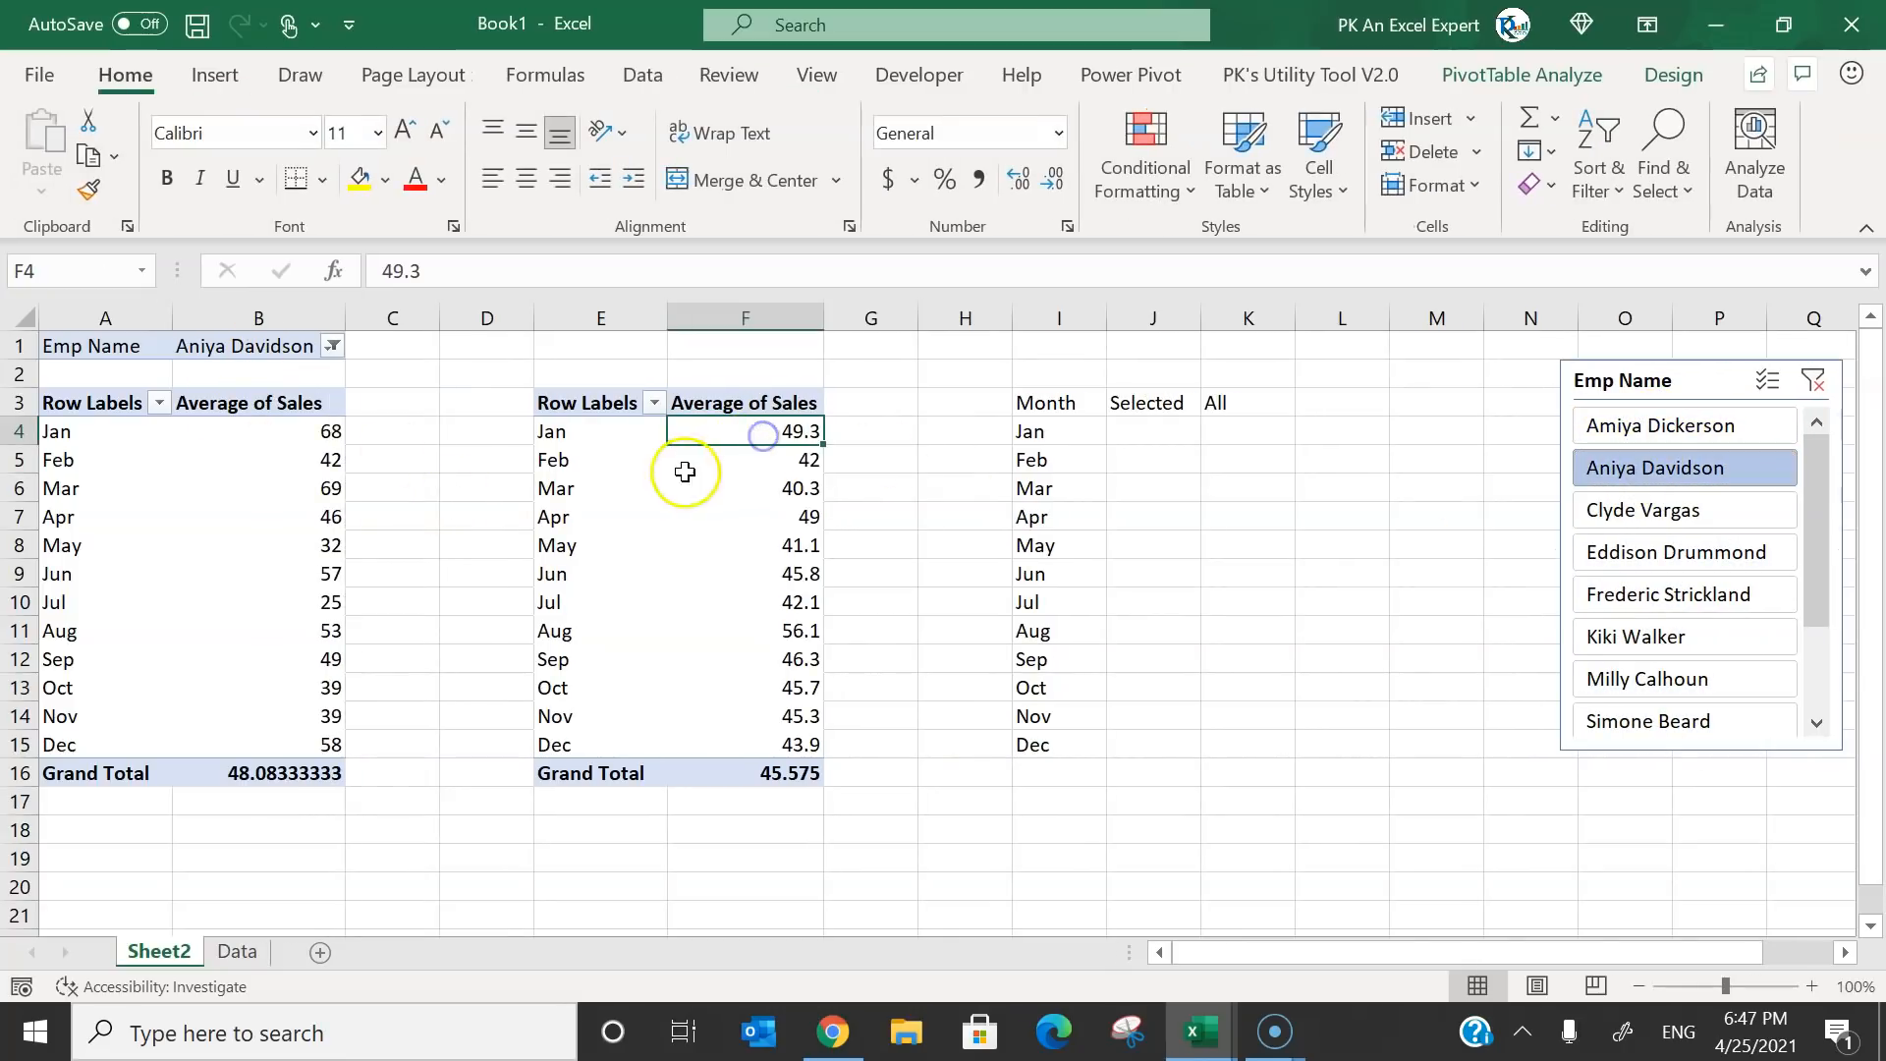
{"action": "left_click", "coordinate": [1662, 510]}
Check which PivotTables the Emp Name slicer is connected to, leaving its report connections unchanged.
{"action": "left_click_drag", "start_coordinate": [1634, 383], "coordinate": [1429, 409]}
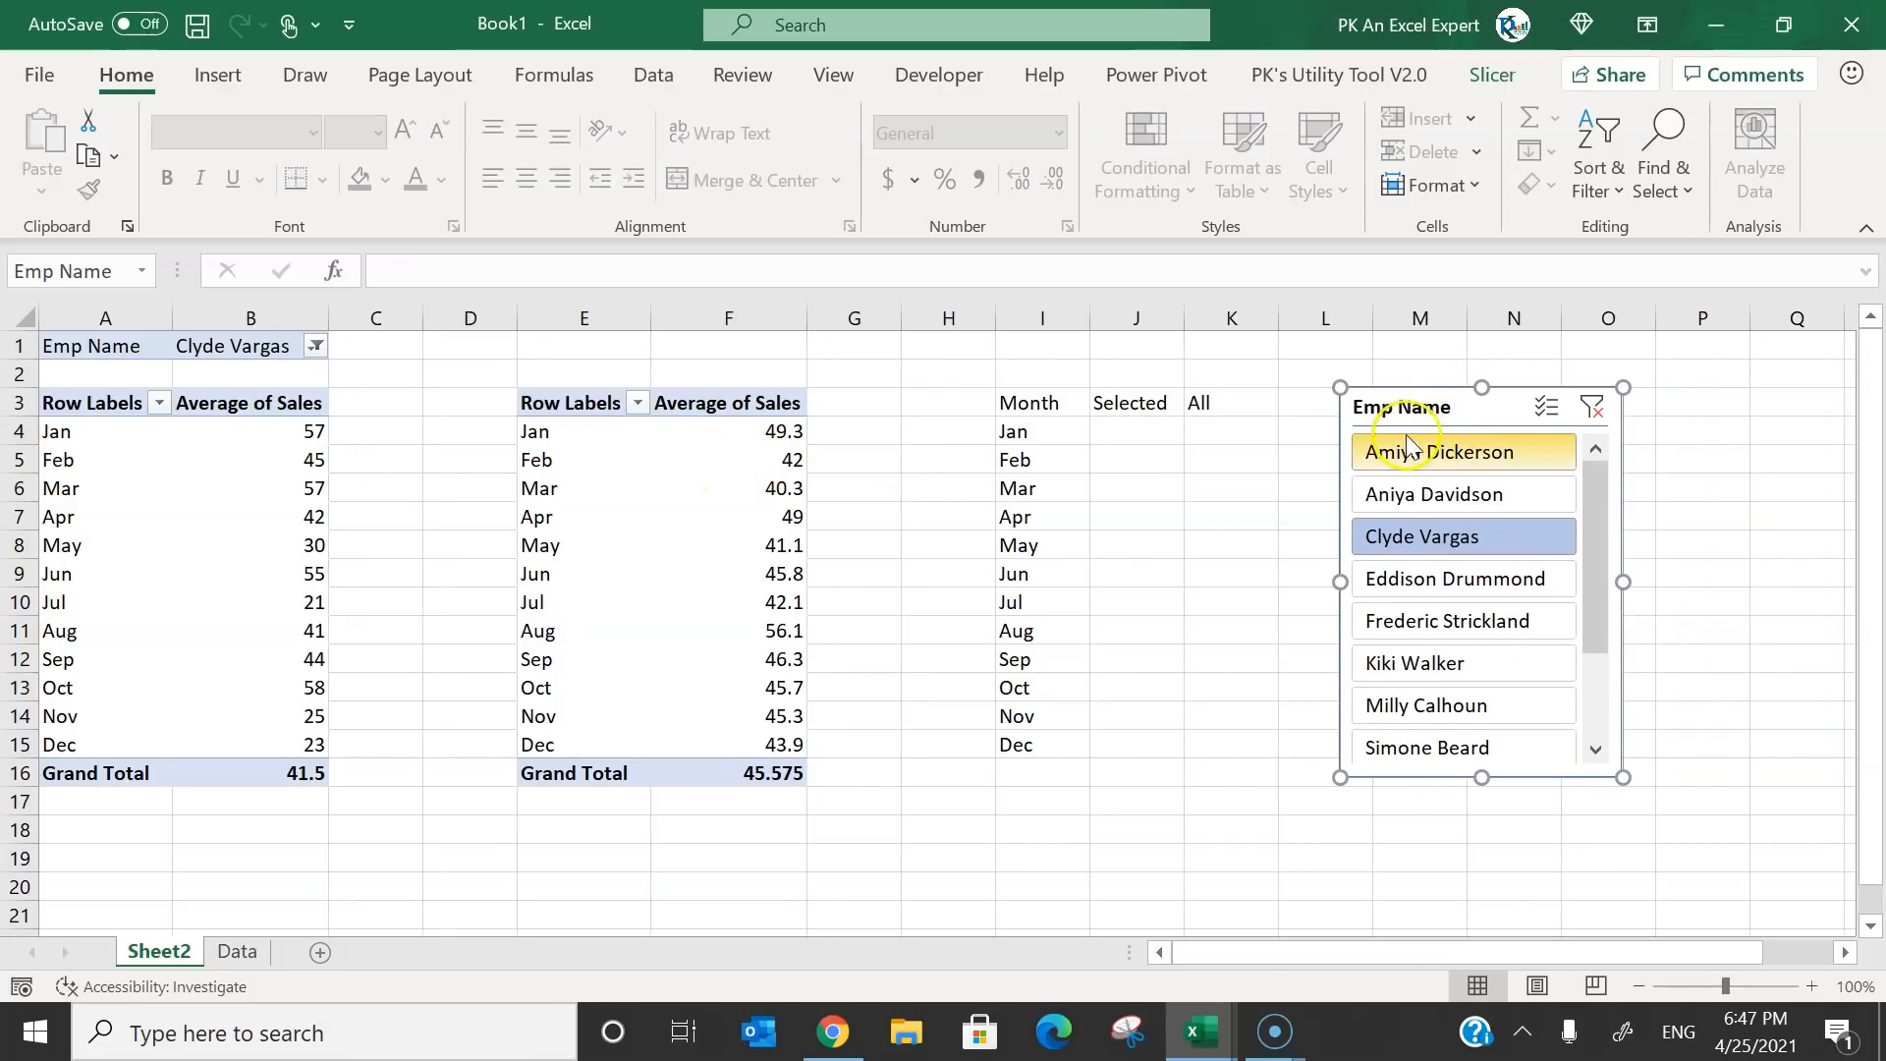
{"action": "right_click", "coordinate": [1429, 408]}
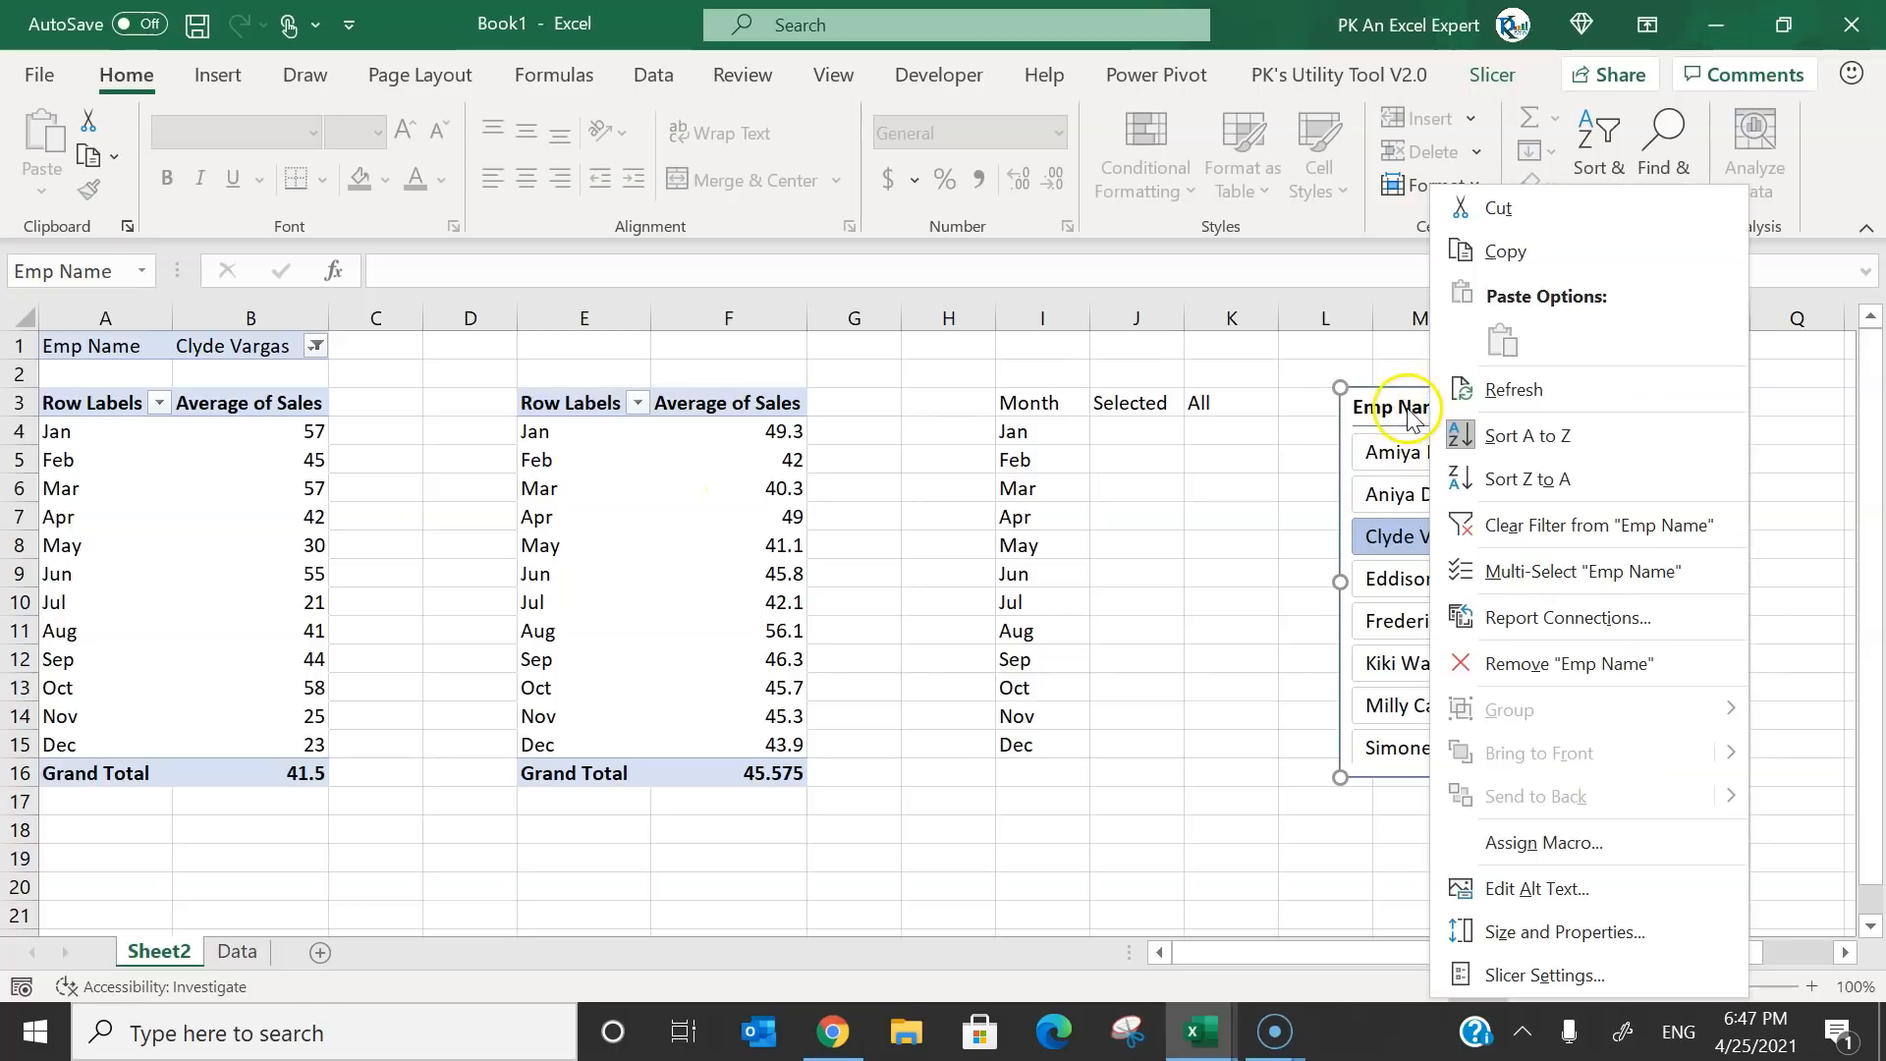
{"action": "left_click", "coordinate": [1592, 620]}
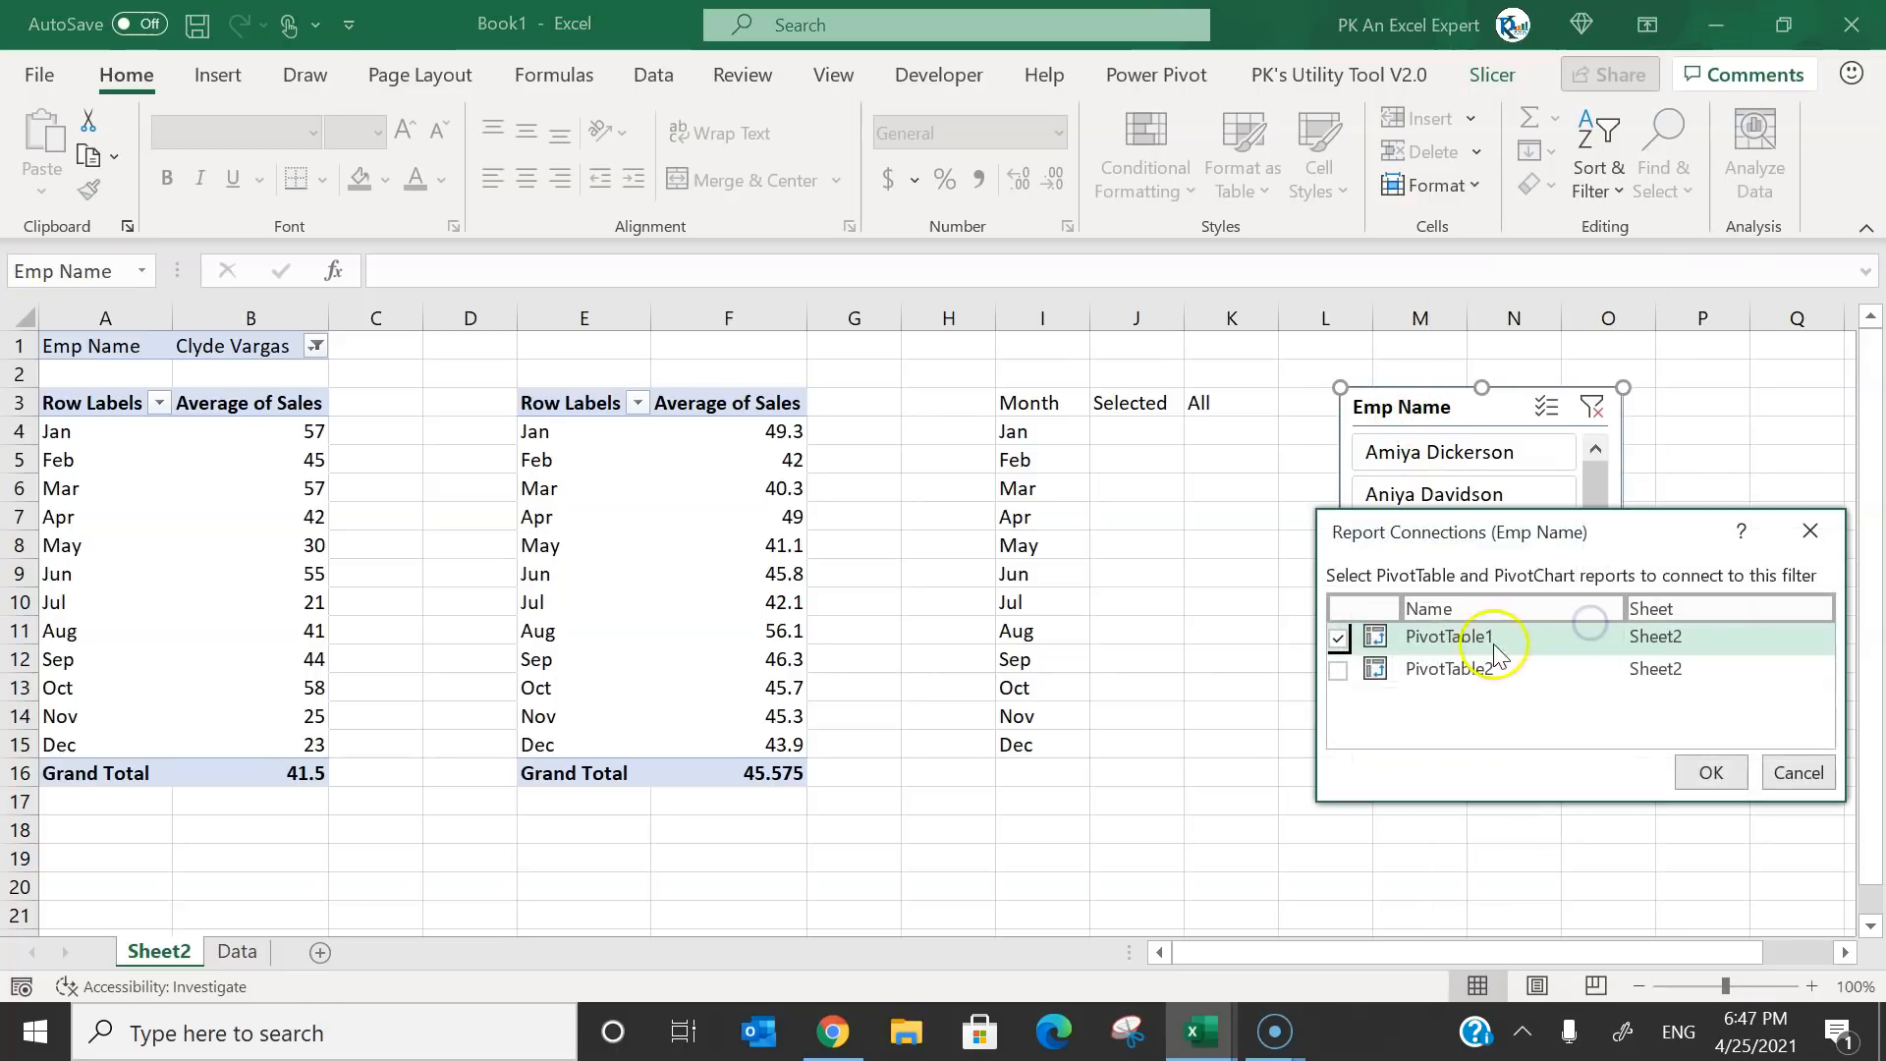
{"action": "left_click_drag", "start_coordinate": [1486, 531], "coordinate": [928, 557]}
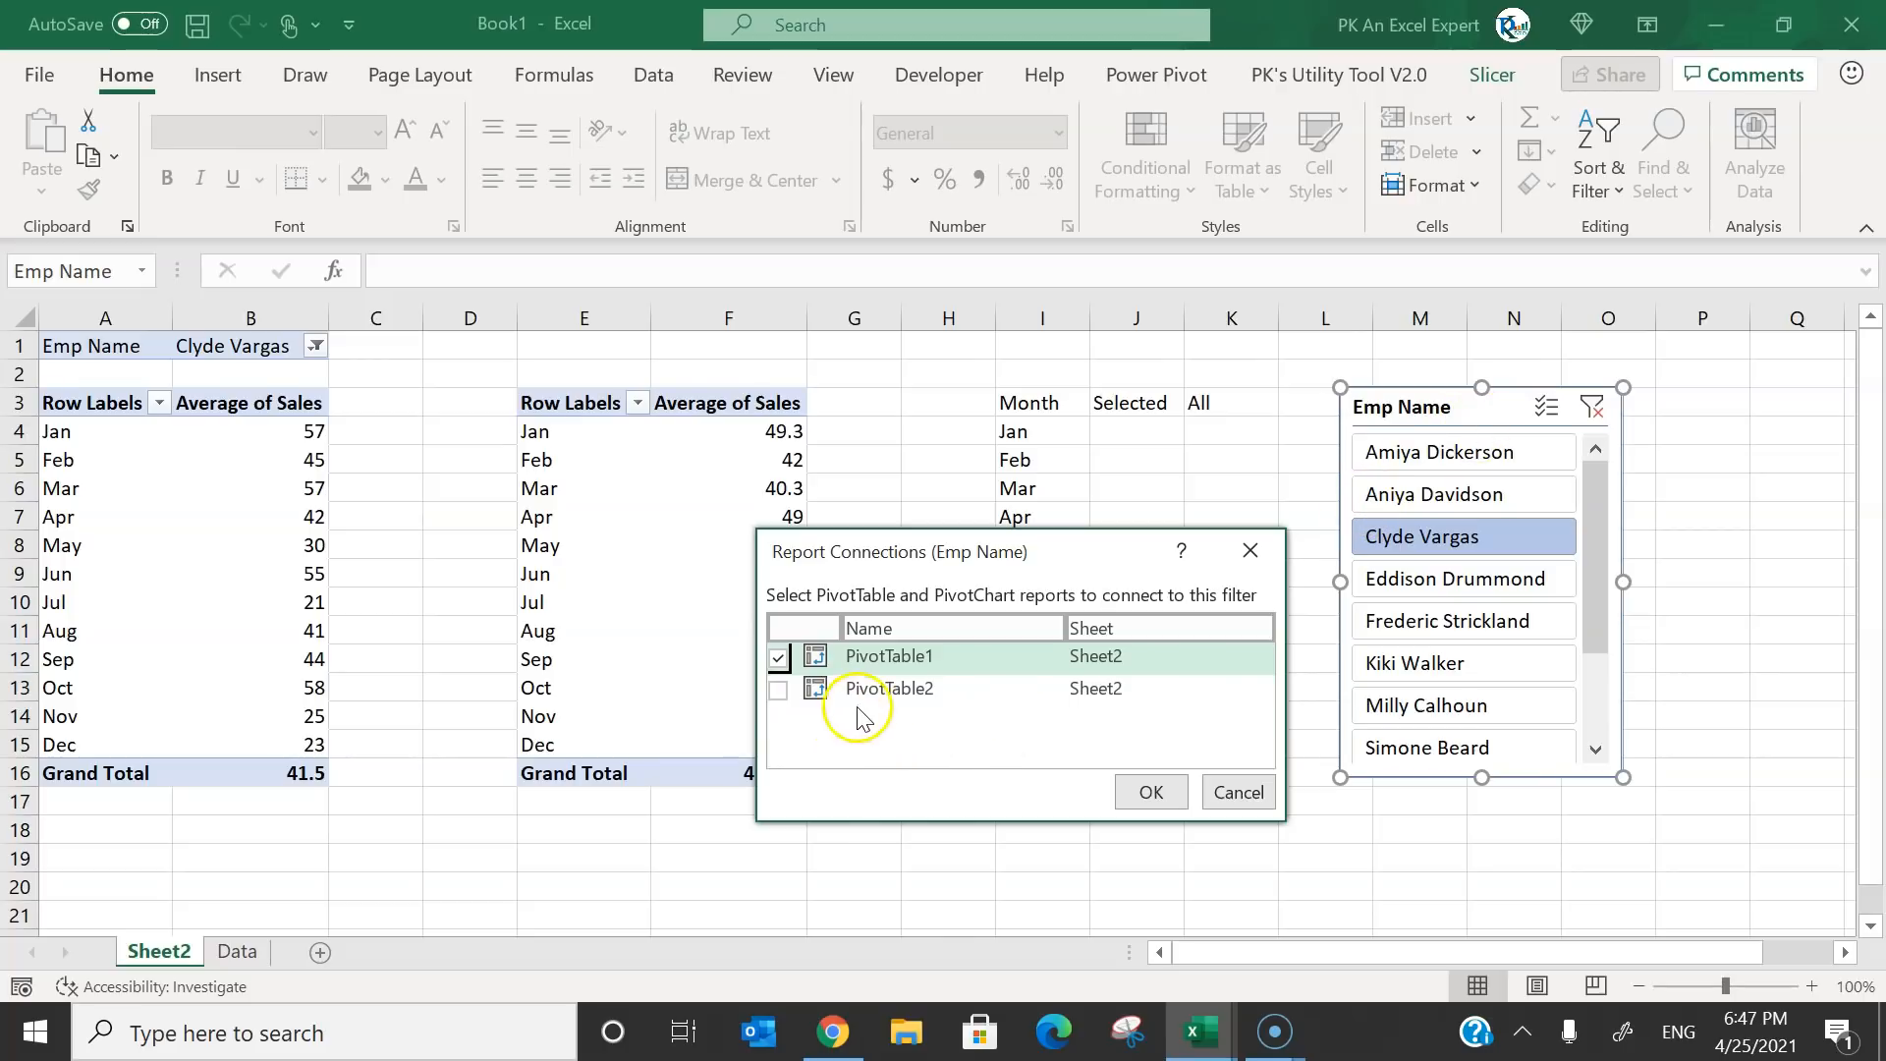
{"action": "left_click", "coordinate": [1238, 792]}
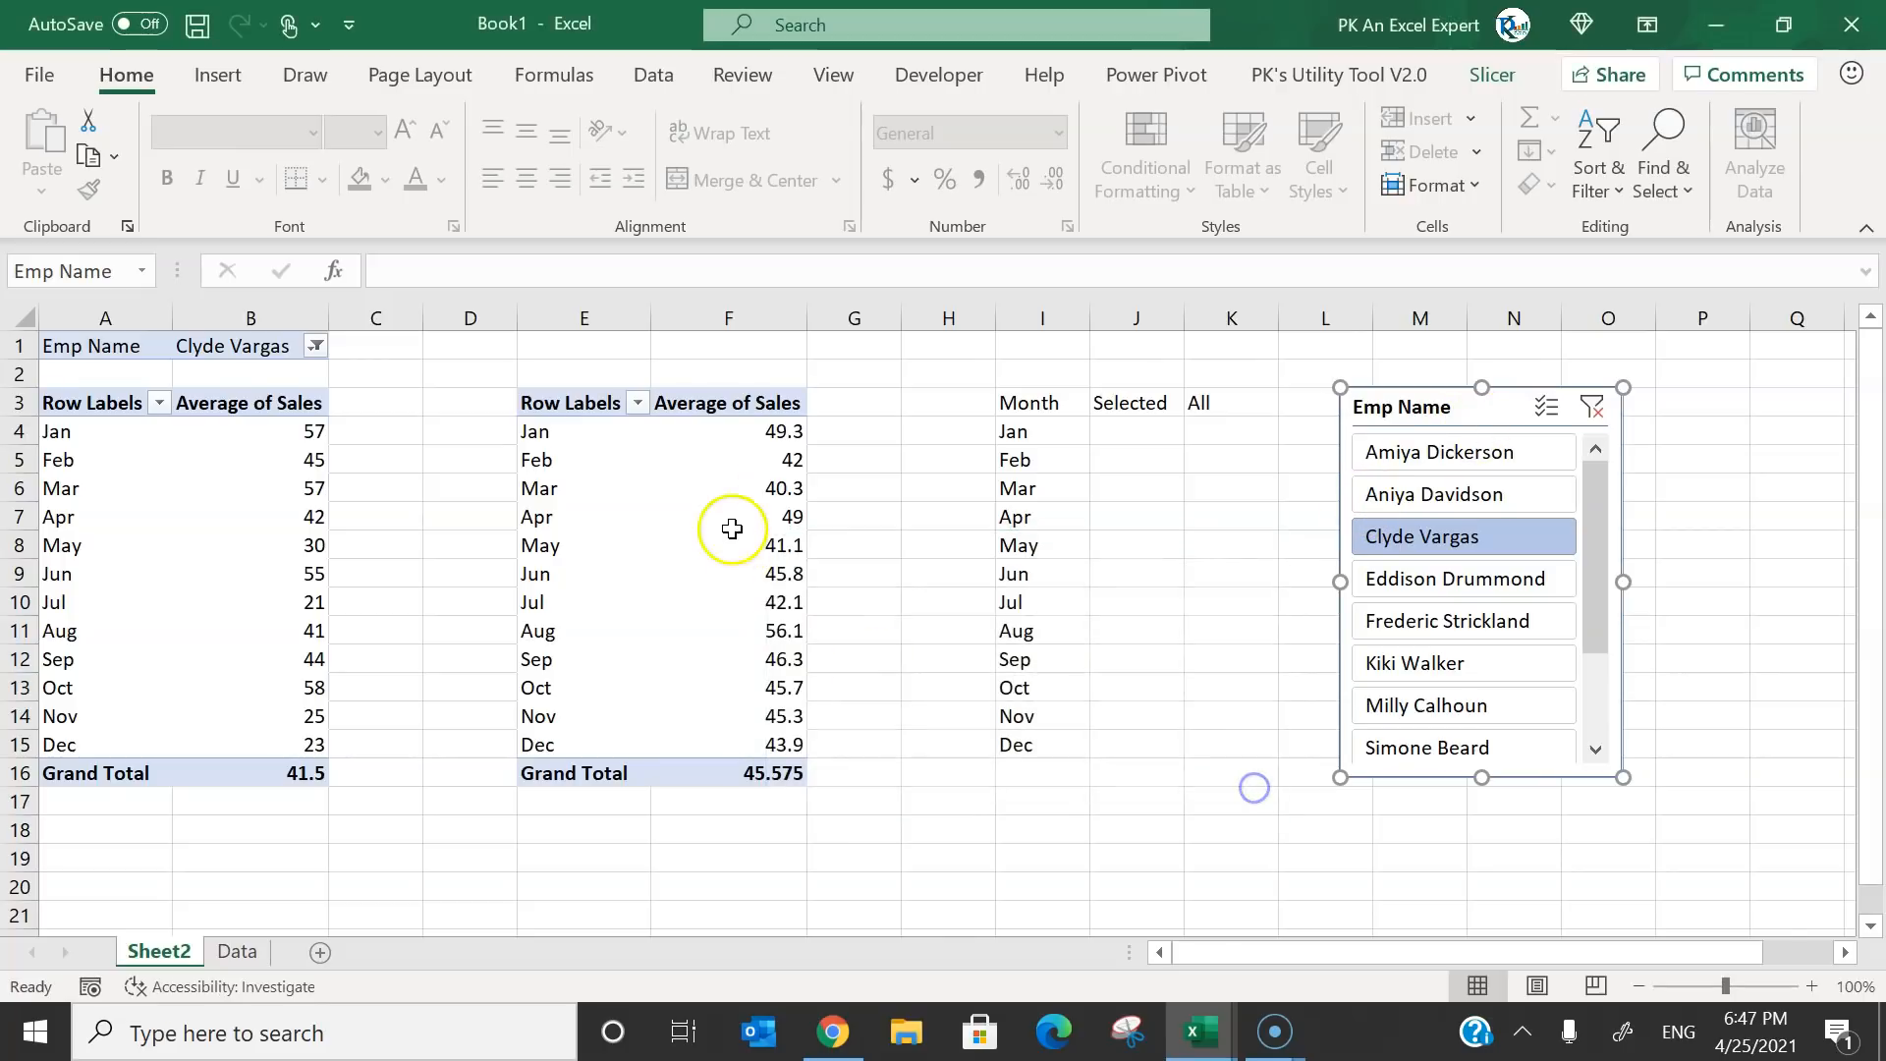
Enter =VLOOKUP(I4,A:B,2,0) in cell J4 to look up the selected employee's January average from the first PivotTable.
{"action": "left_click", "coordinate": [786, 486]}
{"action": "left_click", "coordinate": [1095, 433]}
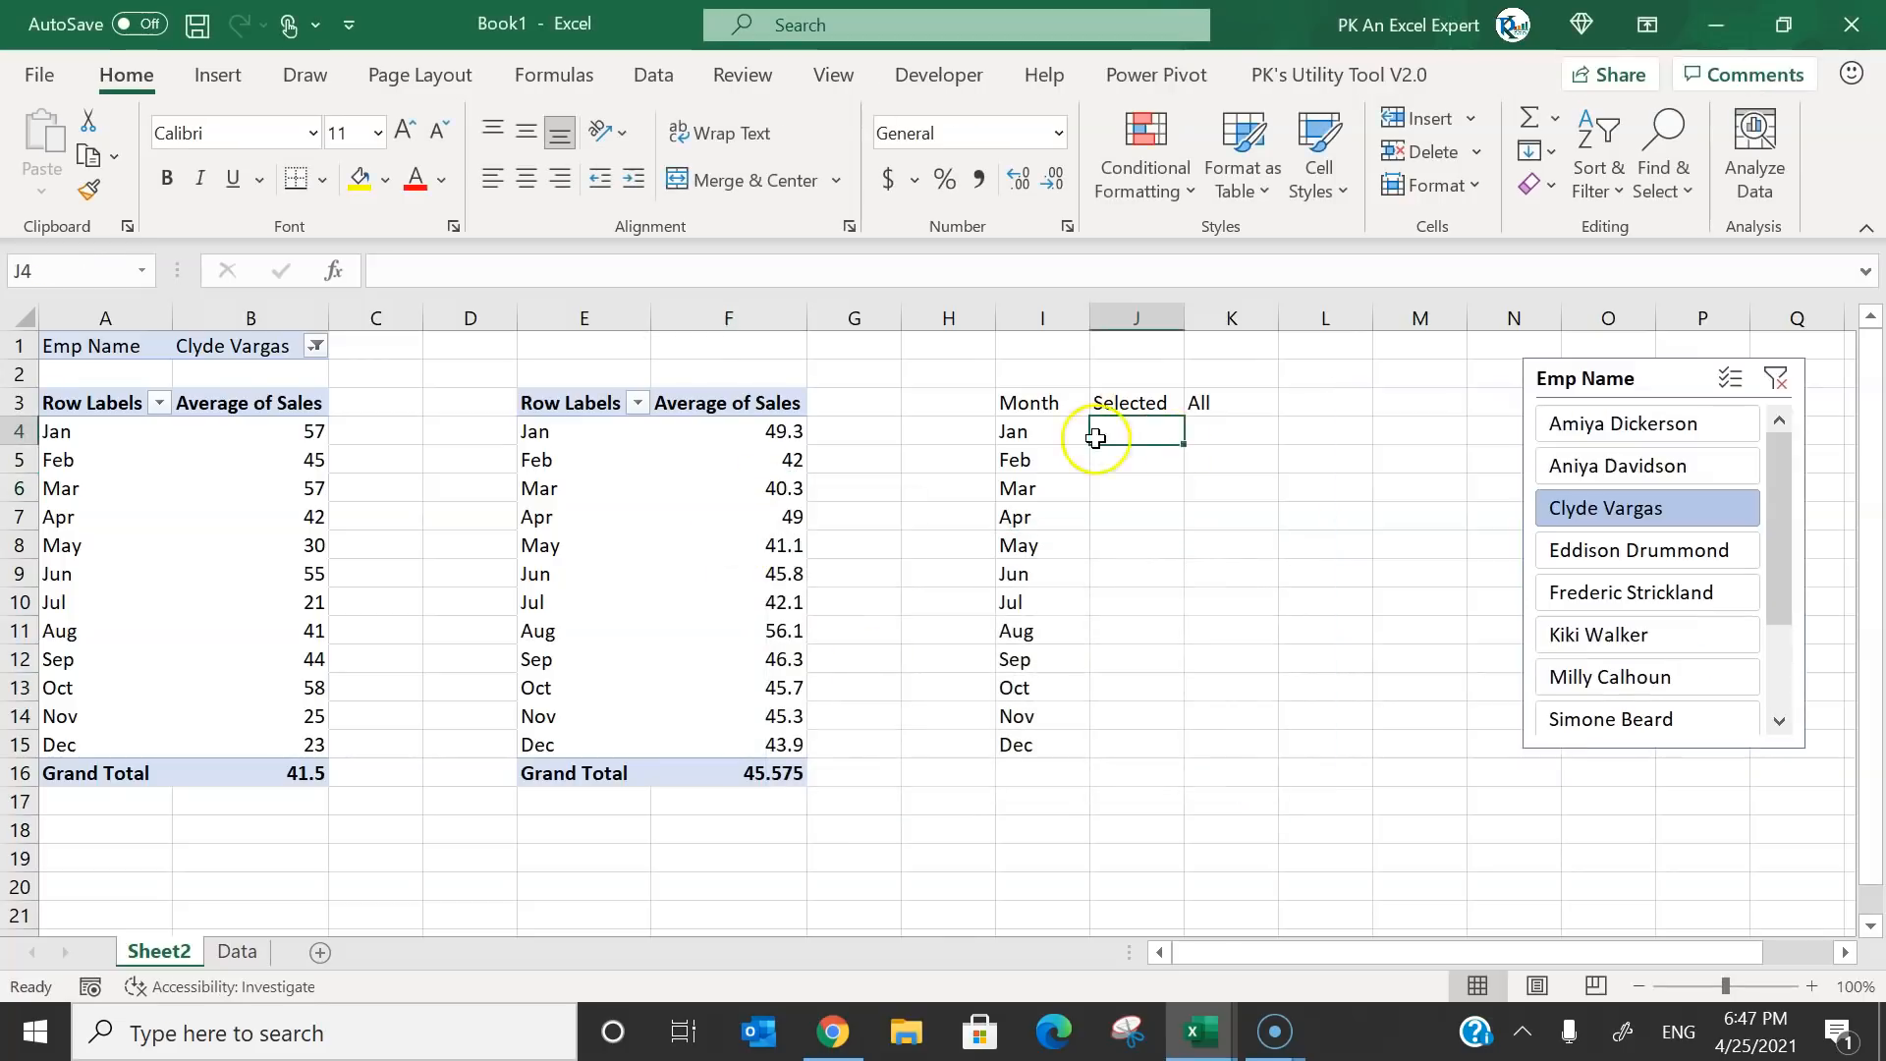
{"action": "type", "text": "=vl"}
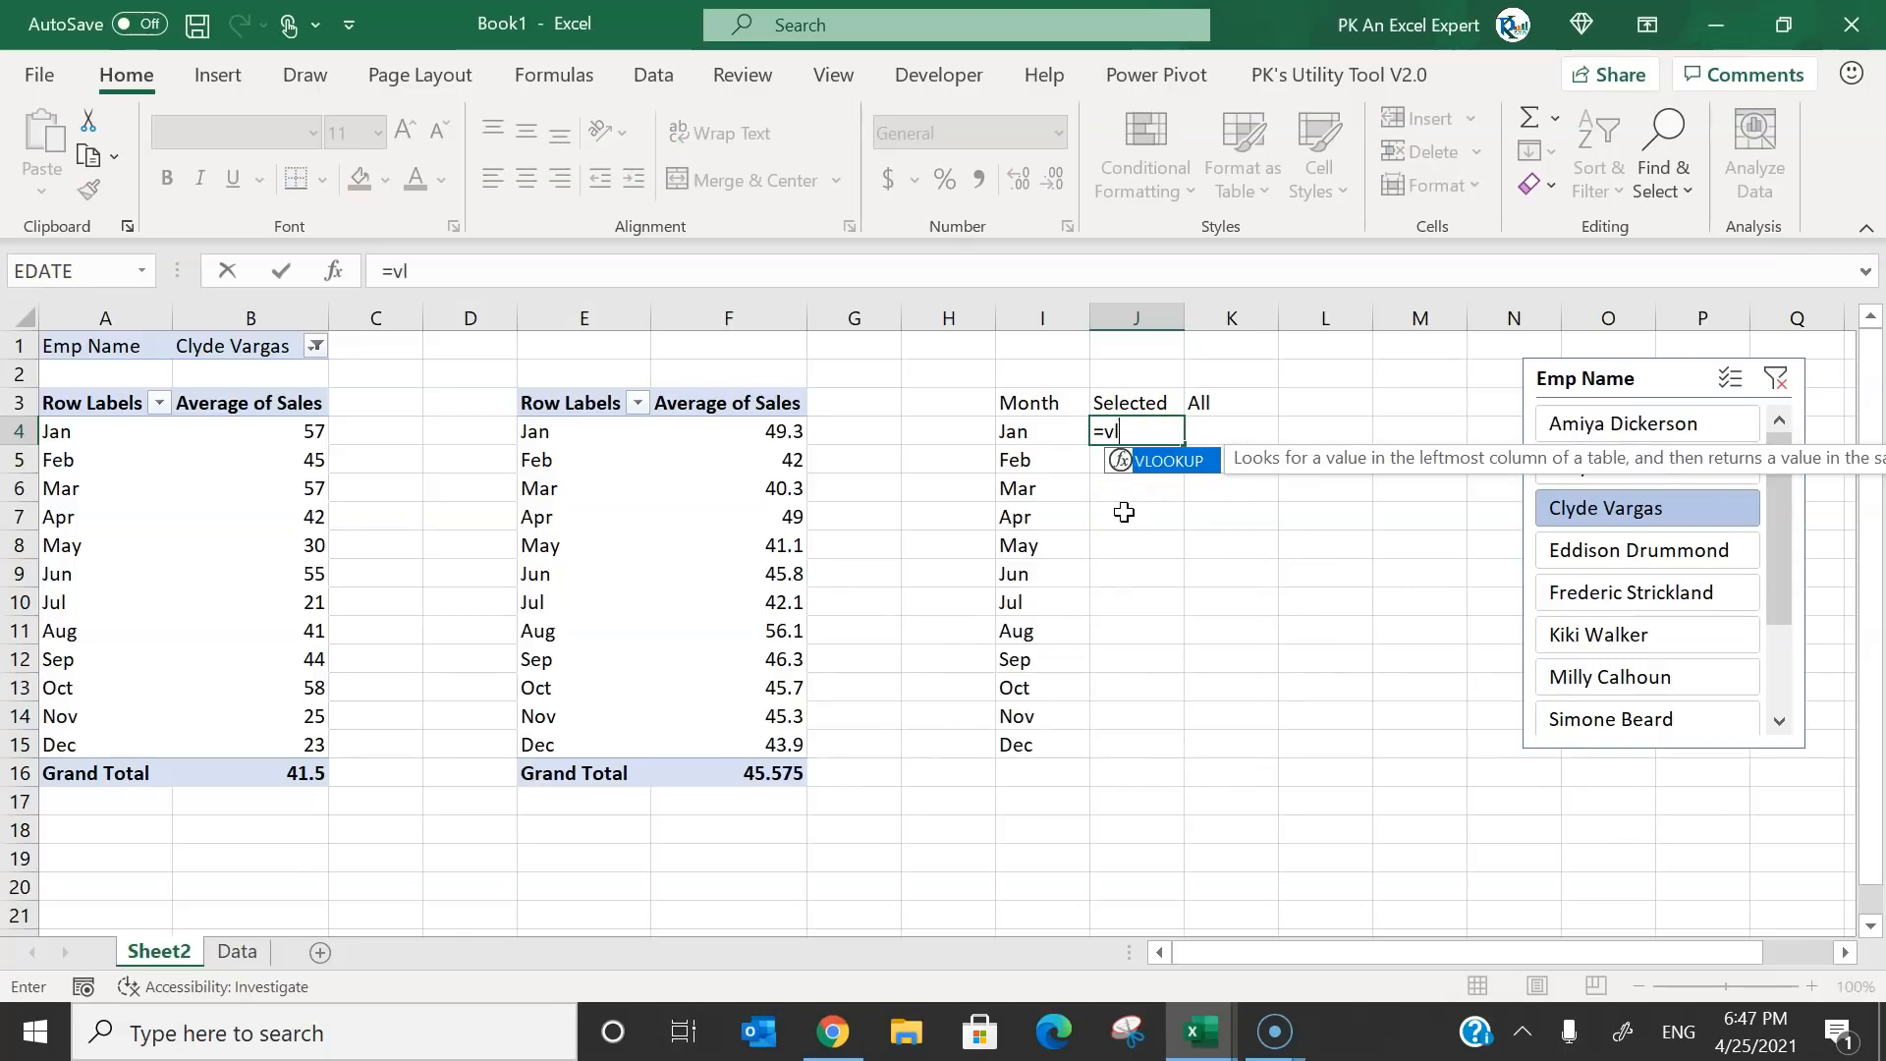
{"action": "key", "text": "Tab"}
{"action": "key", "text": "Left"}
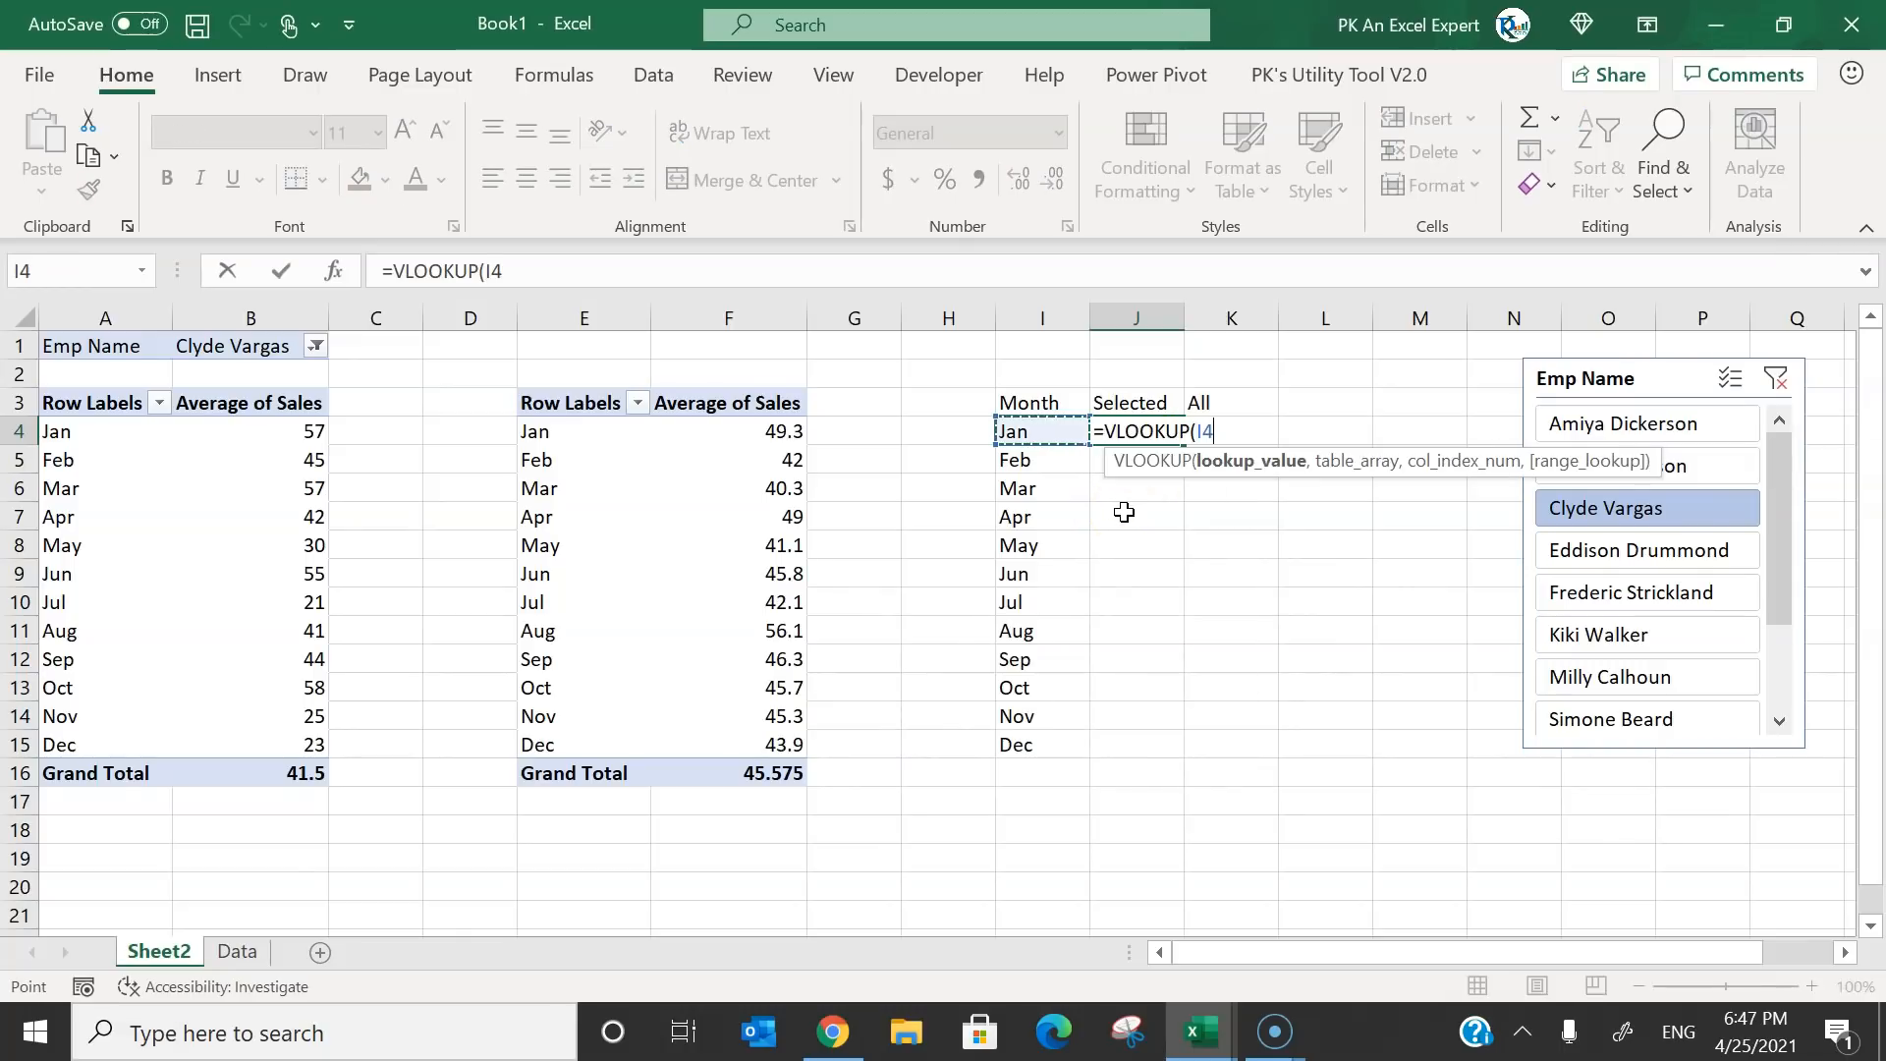
{"action": "type", "text": ","}
{"action": "left_click_drag", "start_coordinate": [106, 317], "coordinate": [238, 313]}
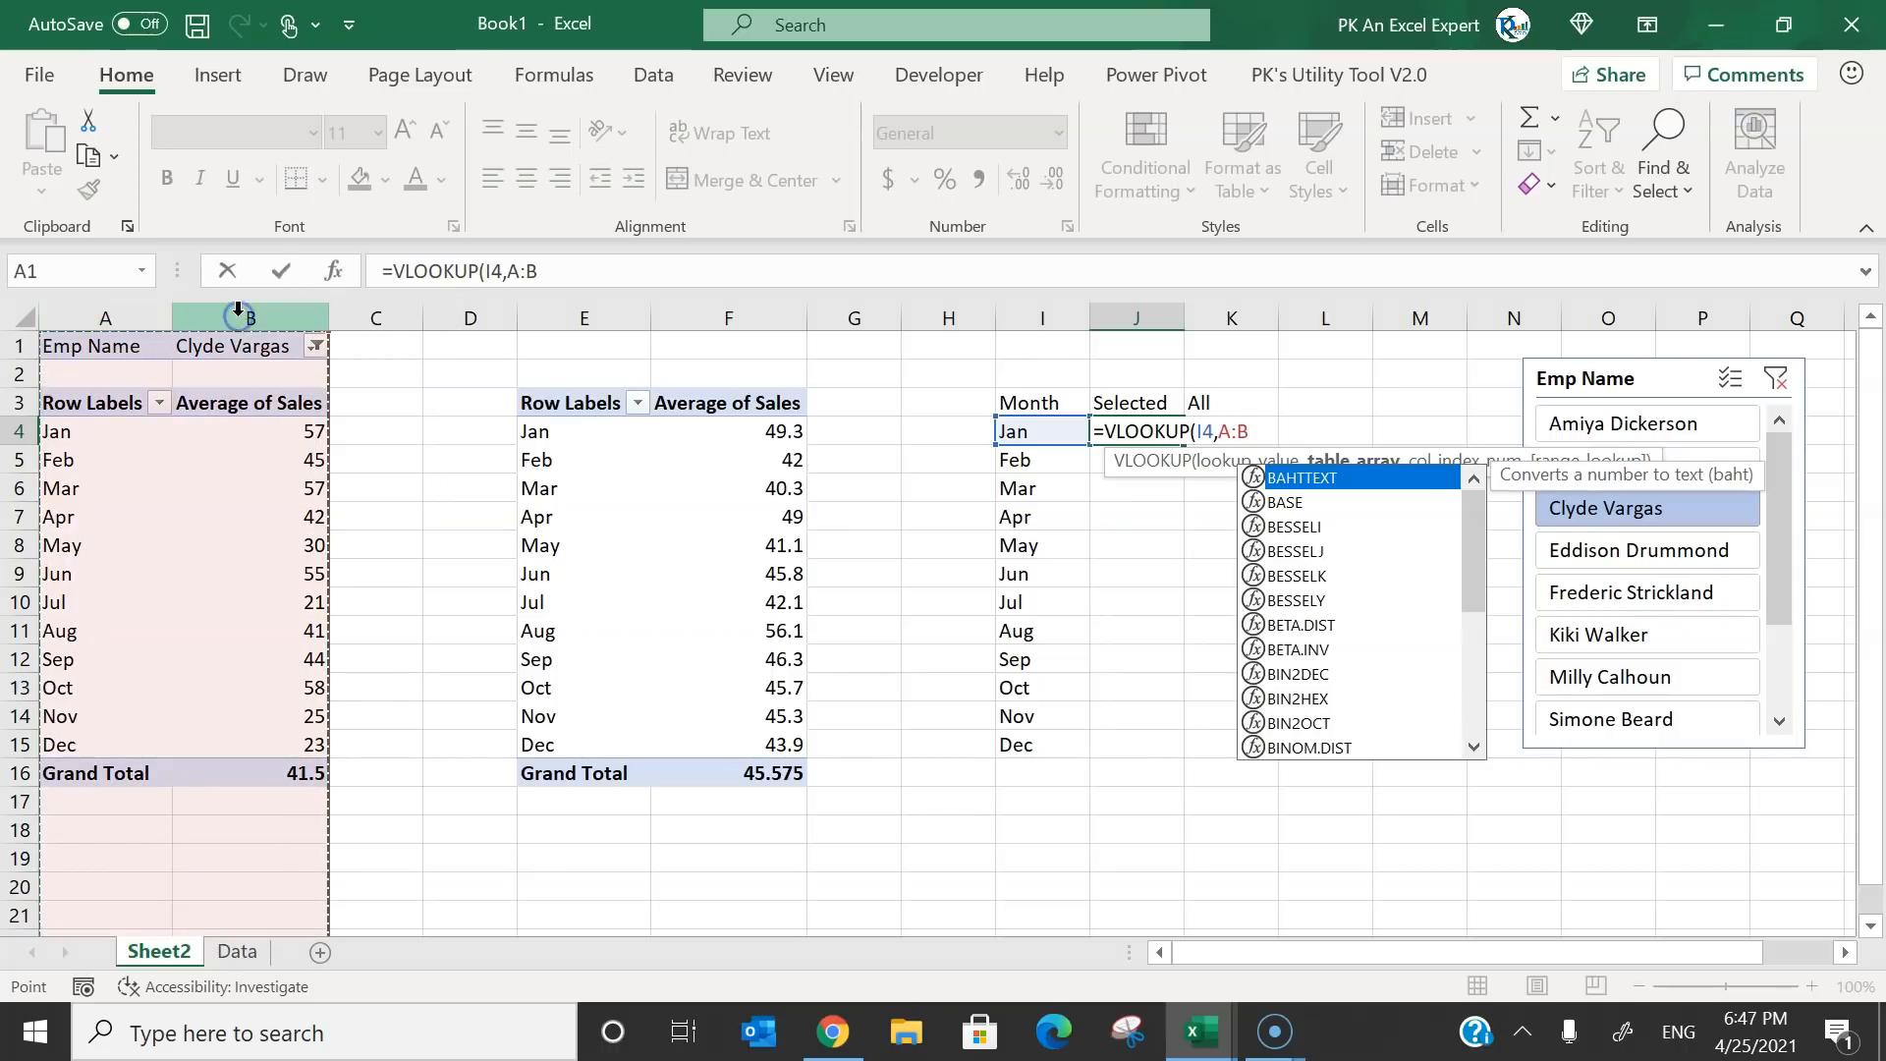
{"action": "type", "text": ",2,0)"}
{"action": "key", "text": "Return"}
Fill the Selected column's lookup formula from J4 down to J15.
{"action": "key", "text": "Up"}
{"action": "key", "text": "Left"}
{"action": "key", "text": "ctrl+Down"}
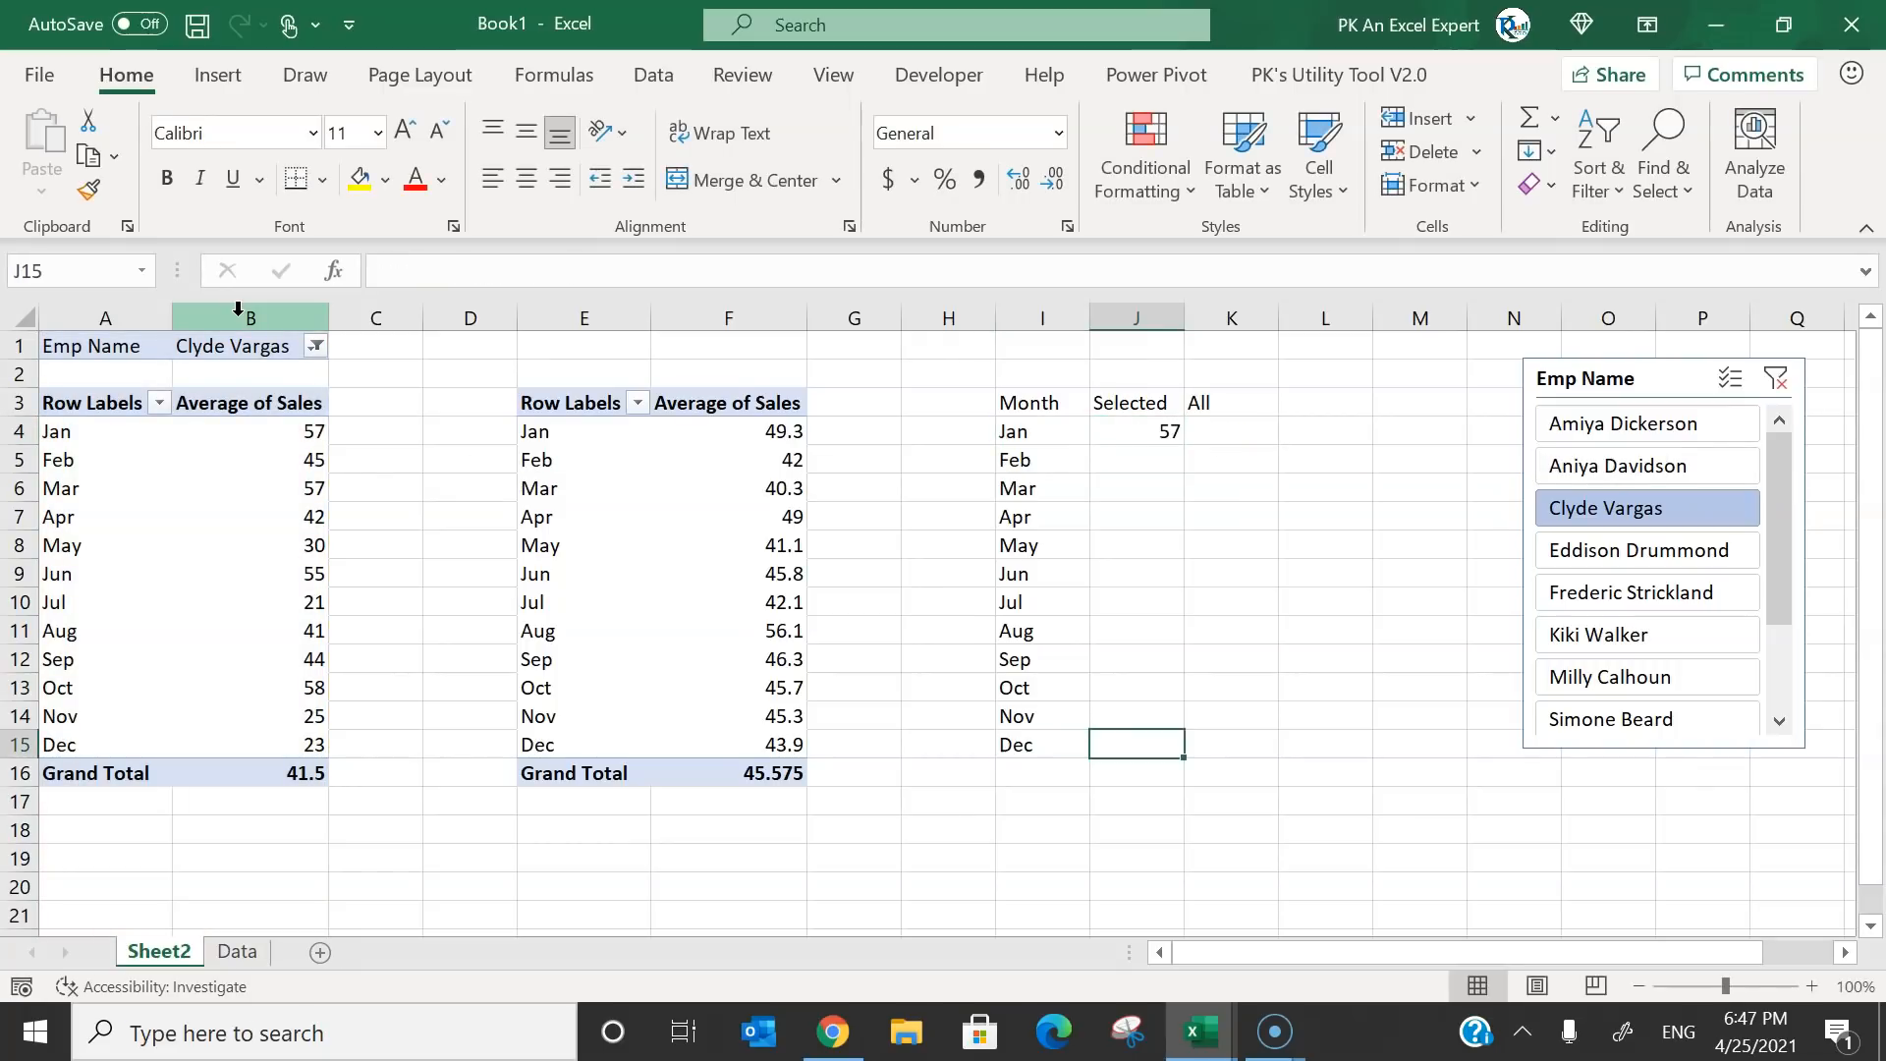
{"action": "key", "text": "Right"}
{"action": "key", "text": "ctrl+shift+Up"}
{"action": "key", "text": "ctrl+d"}
Enter =VLOOKUP(I4,E:F,2,0) in cell K4 and fill it down to K15.
{"action": "key", "text": "ctrl+Up"}
{"action": "key", "text": "Down"}
{"action": "key", "text": "Right"}
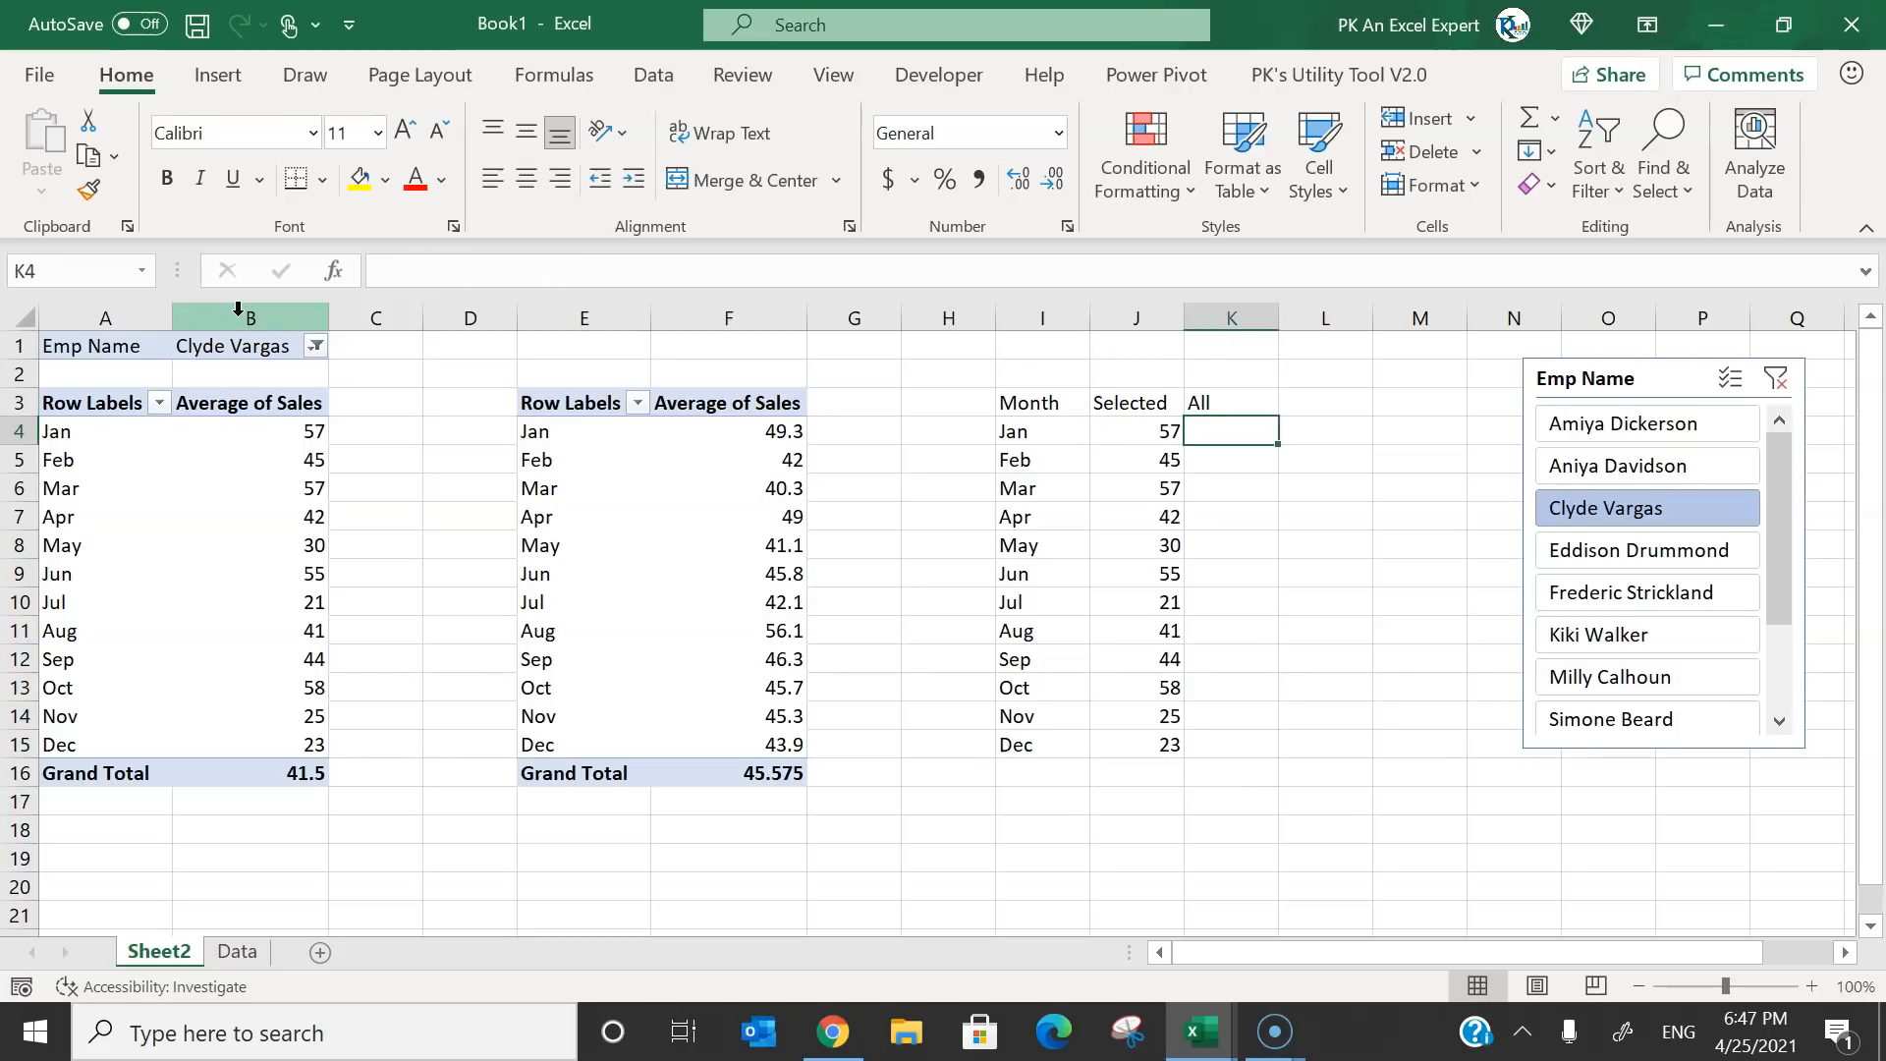
{"action": "type", "text": "=vl"}
{"action": "key", "text": "Tab"}
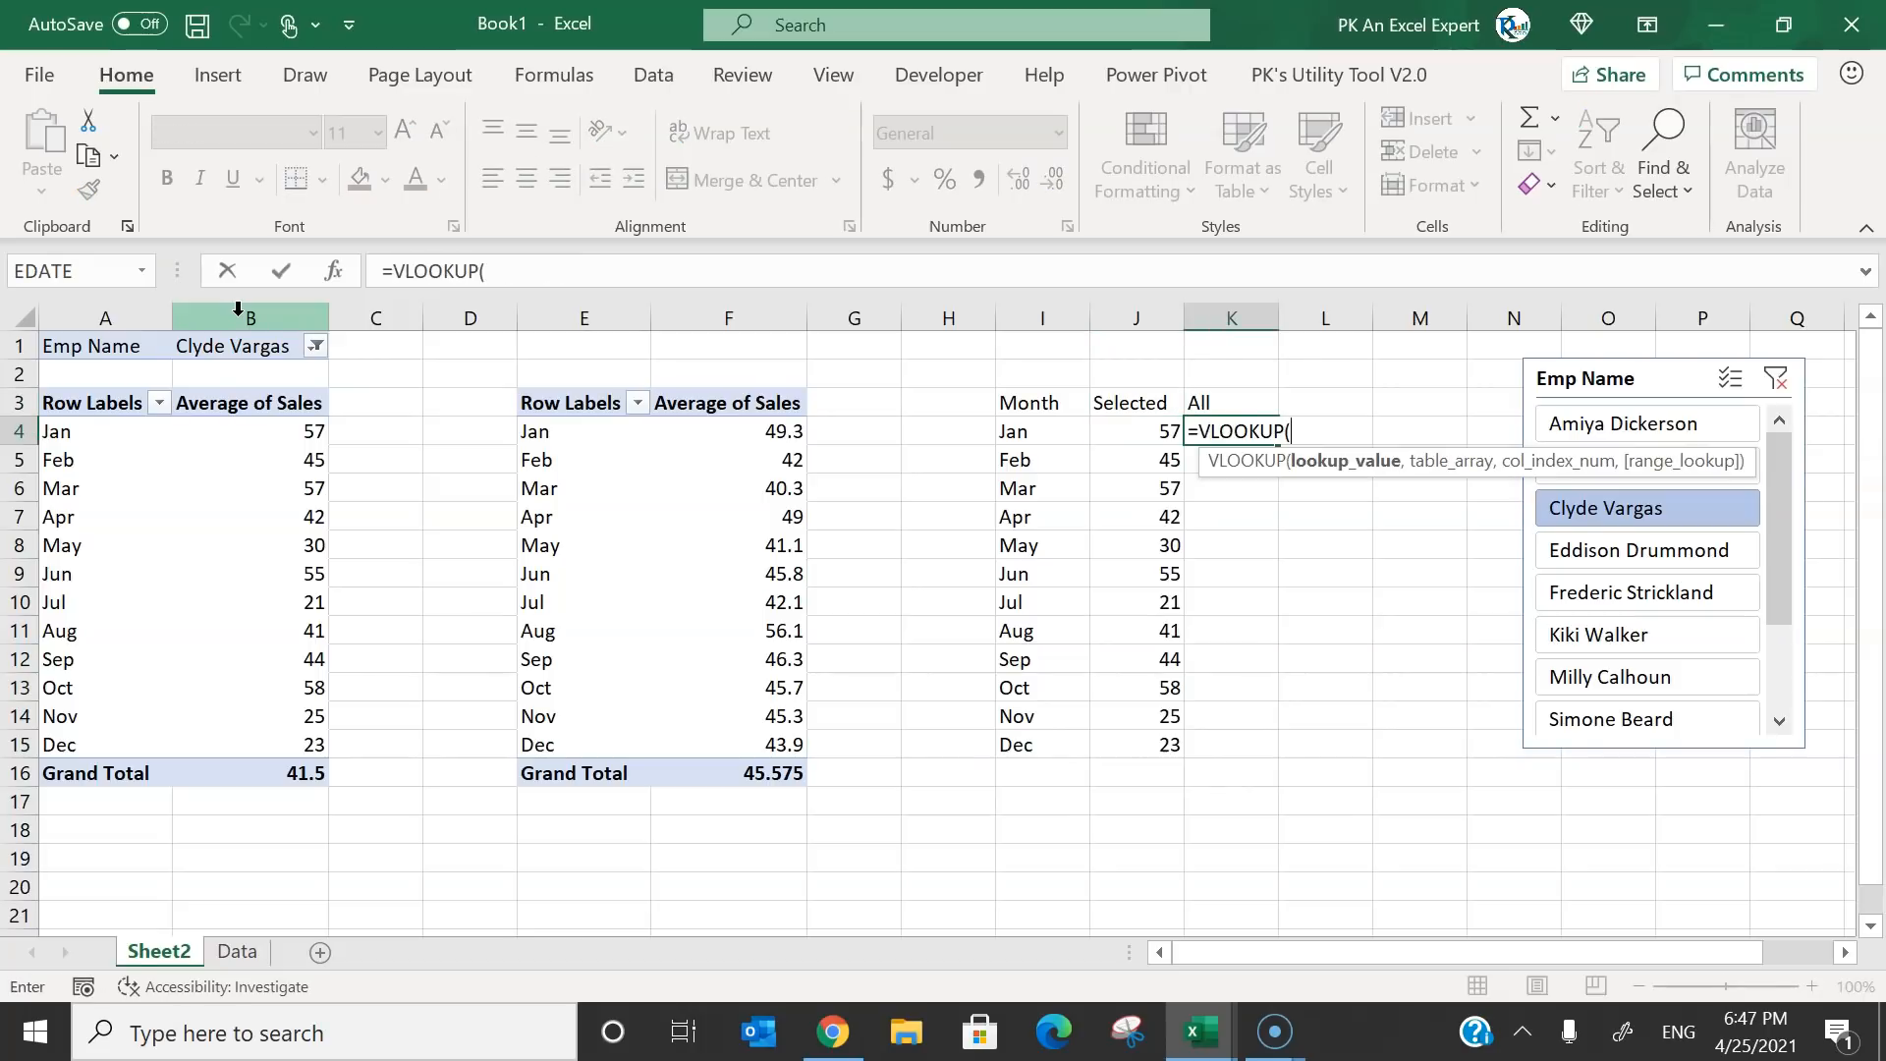
{"action": "key", "text": "Left"}
{"action": "type", "text": ","}
{"action": "left_click", "coordinate": [581, 319]}
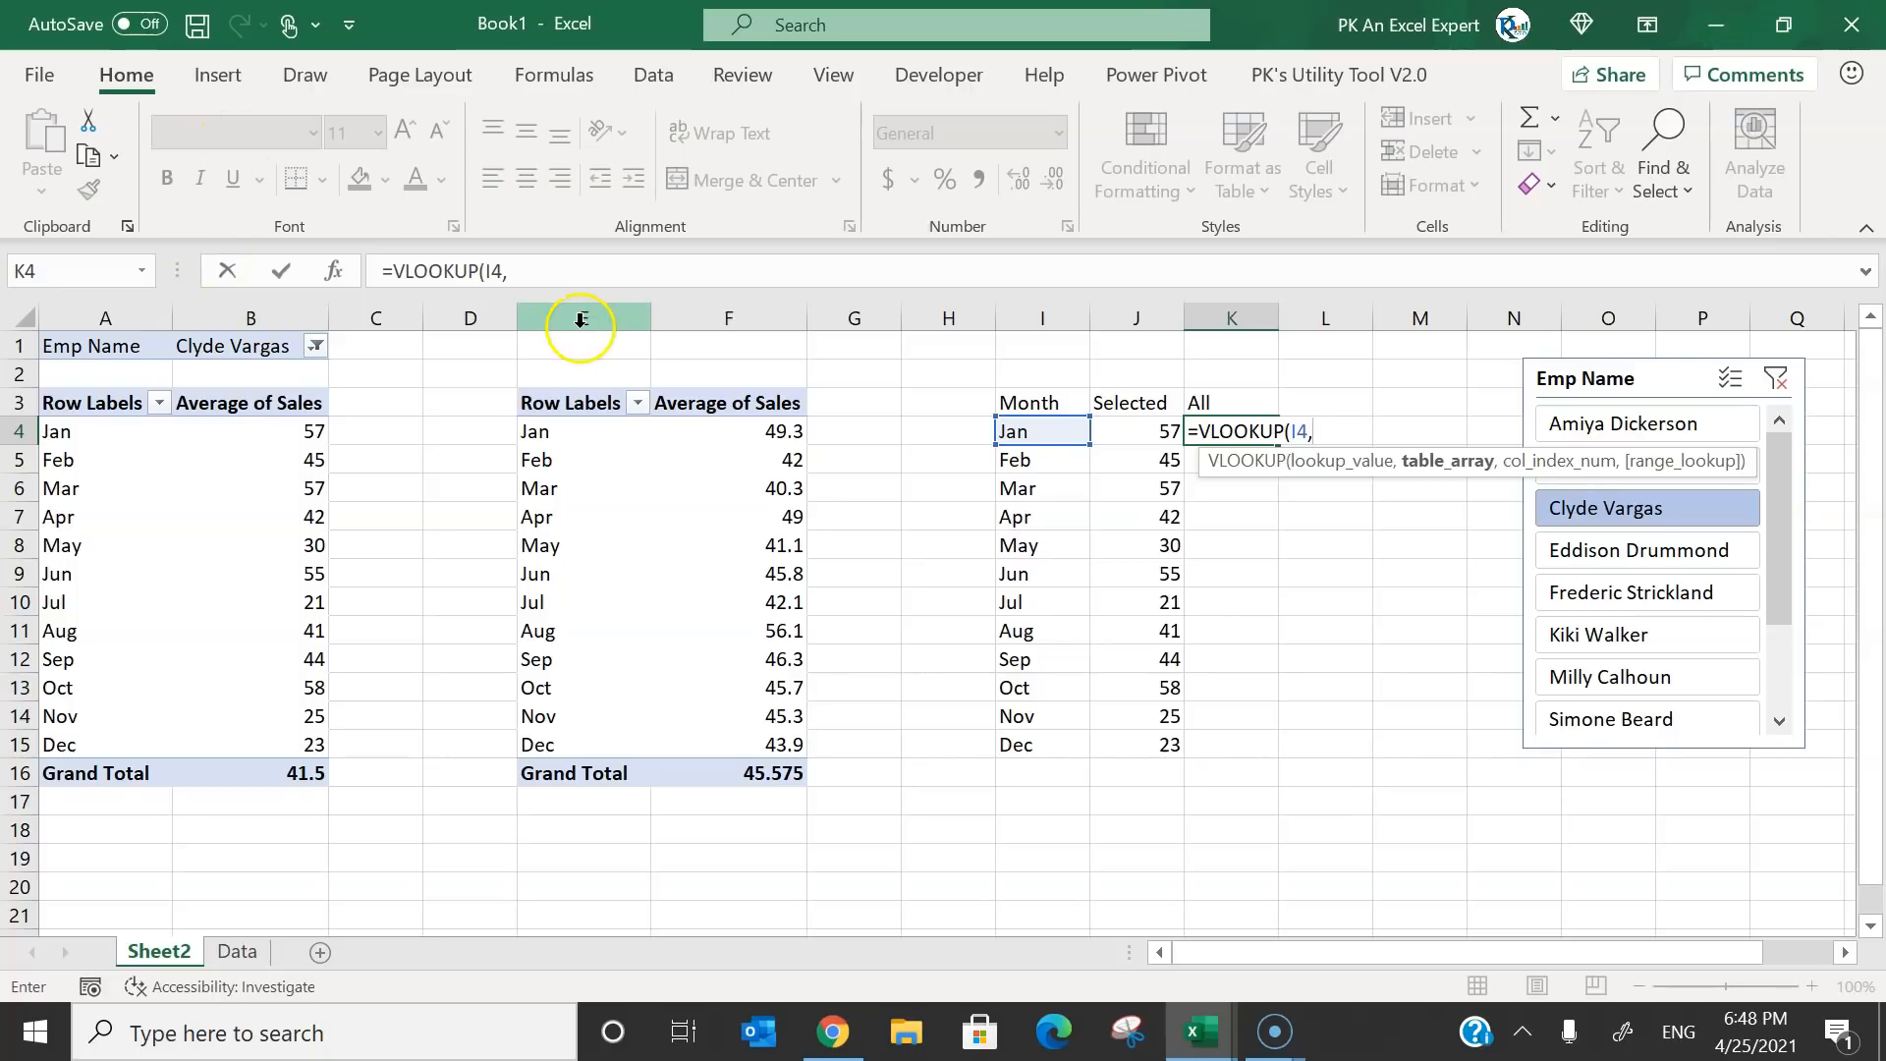
{"action": "left_click_drag", "start_coordinate": [582, 313], "coordinate": [709, 311]}
{"action": "type", "text": ",2,"}
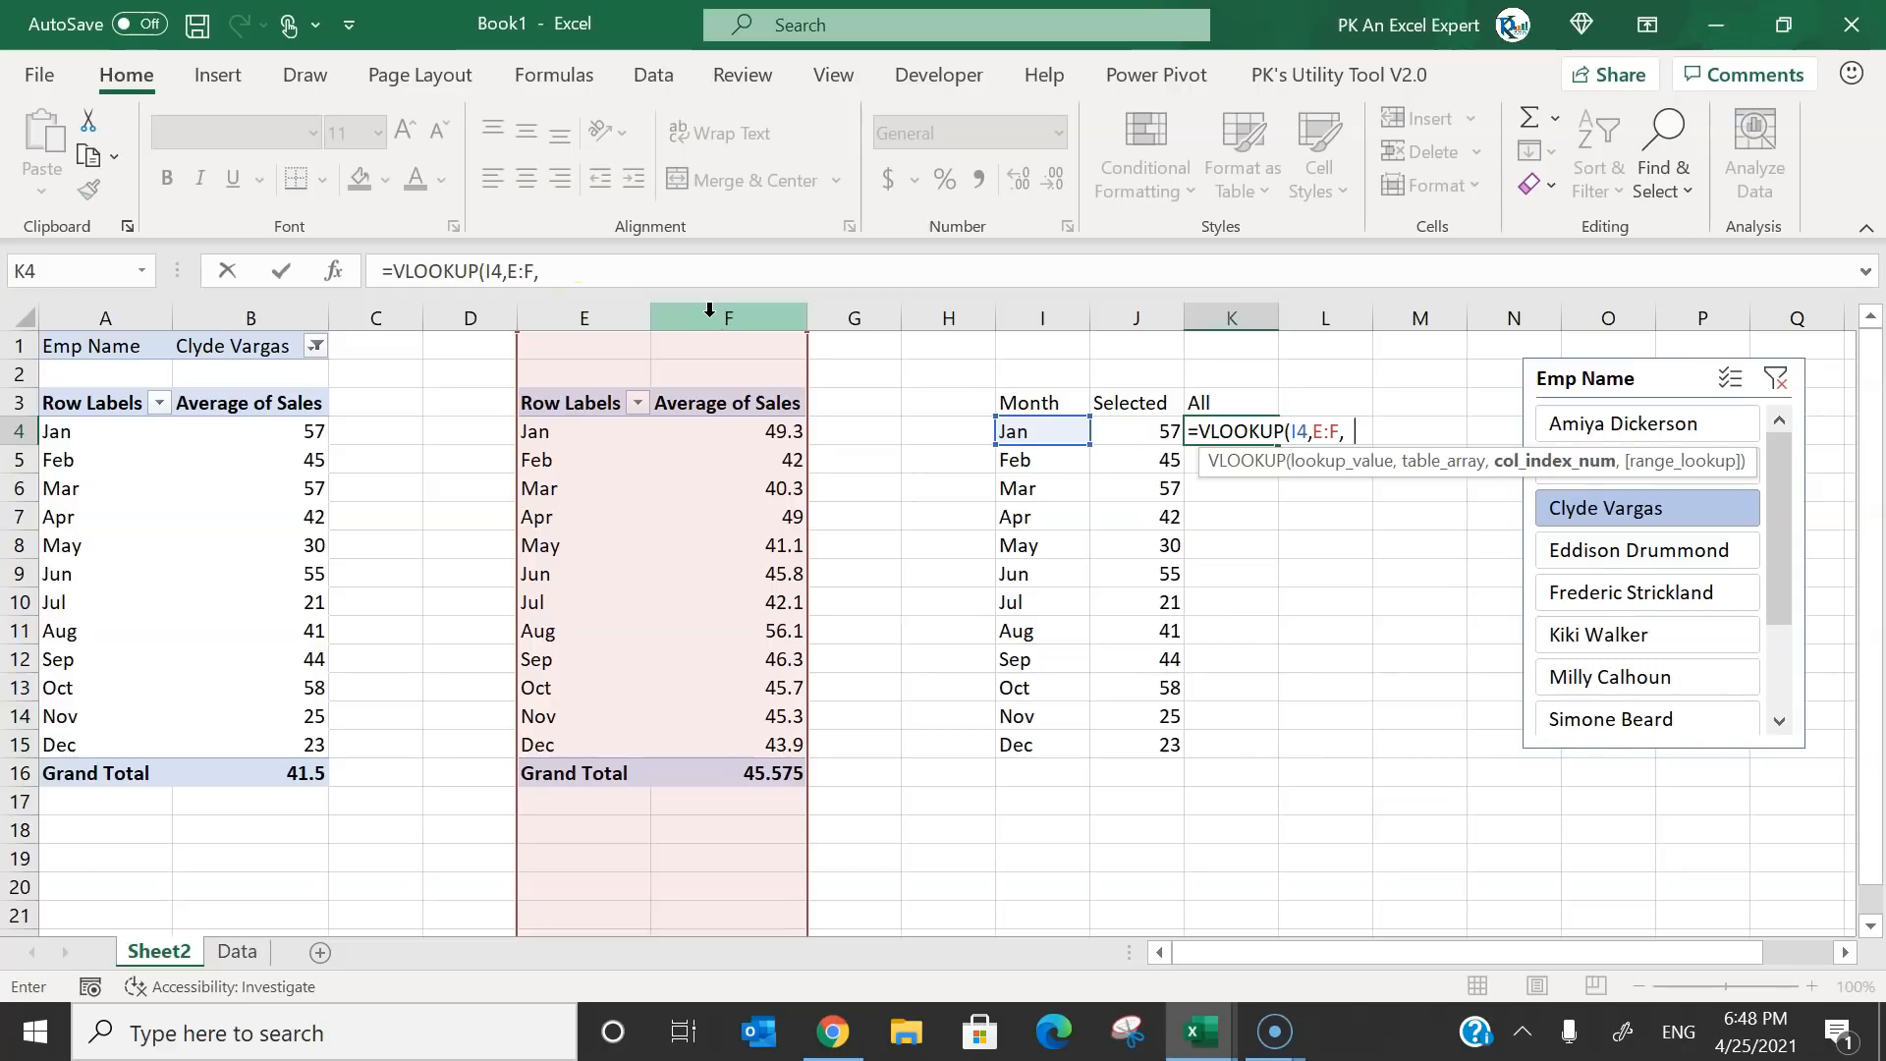
{"action": "type", "text": "0)"}
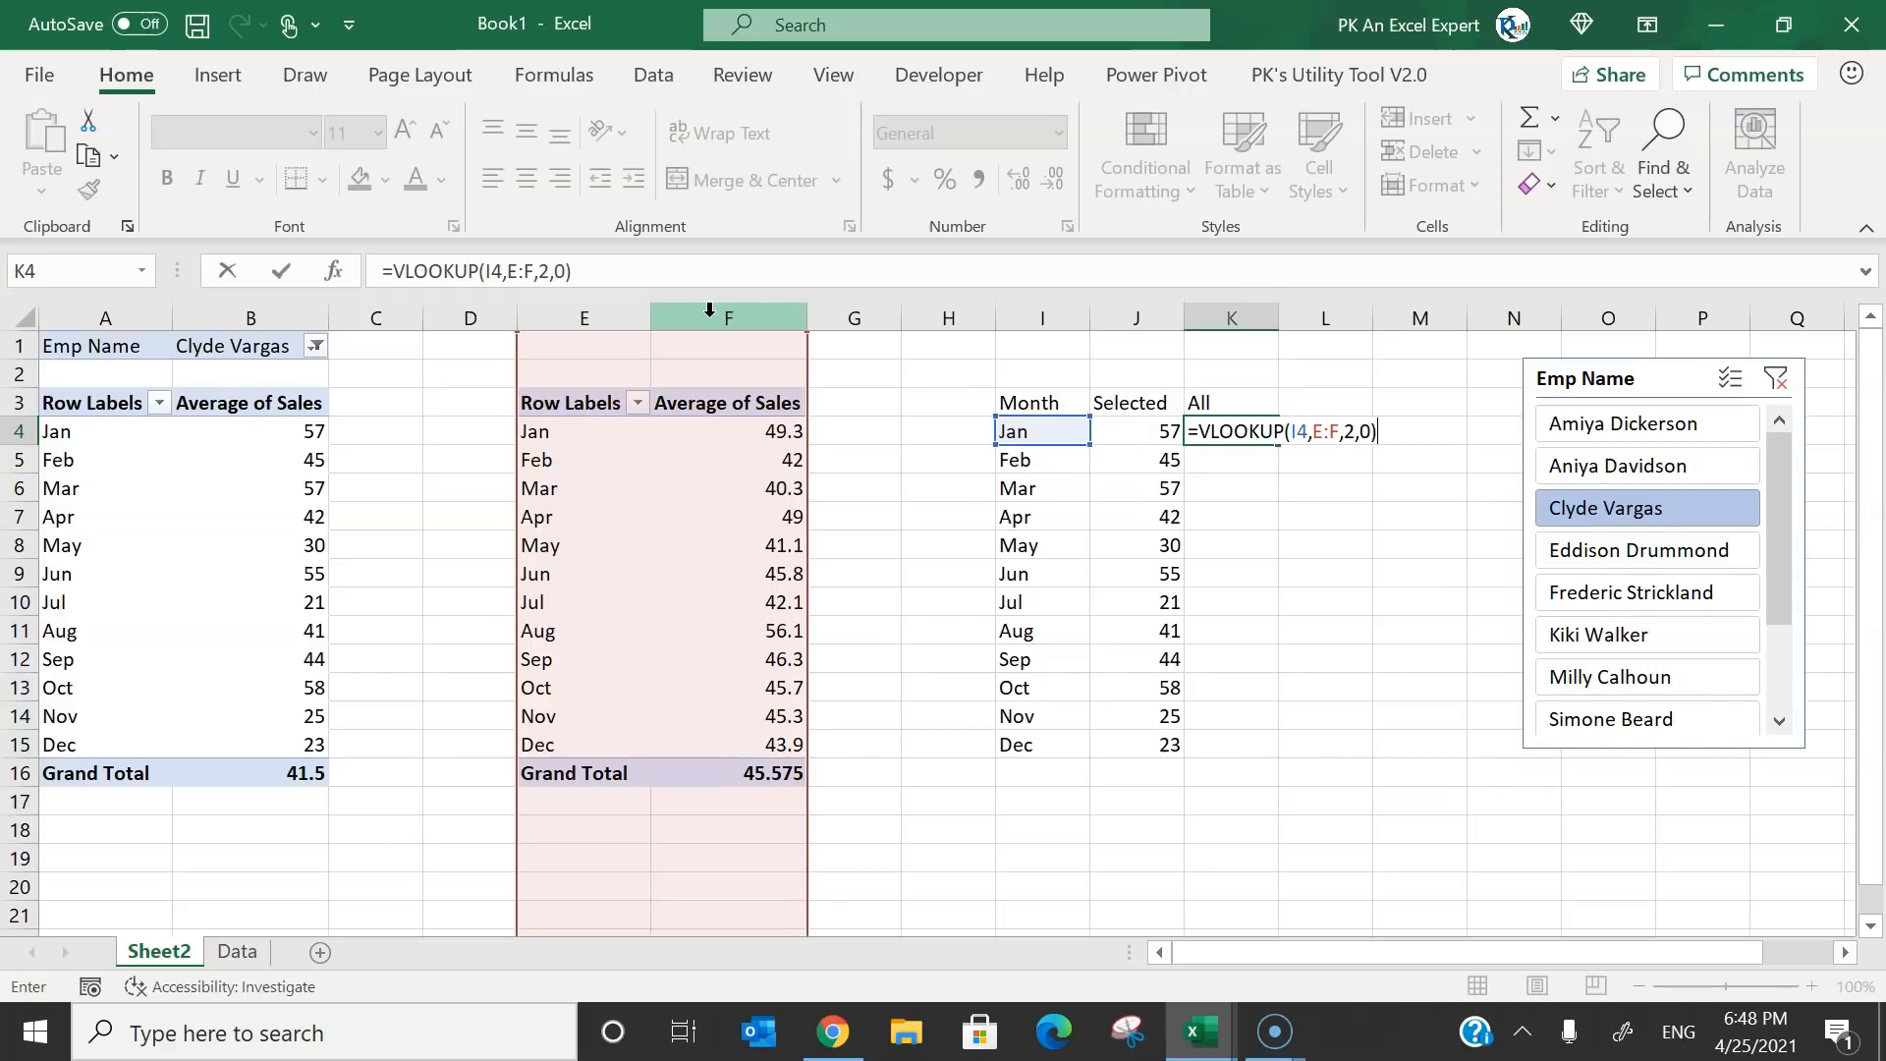
{"action": "key", "text": "Return"}
{"action": "left_click", "coordinate": [1255, 432]}
{"action": "left_click_drag", "start_coordinate": [1277, 445], "coordinate": [1276, 760]}
Format J4:K15 to show no decimals and centre the contents of the summary table I3:K15.
{"action": "left_click_drag", "start_coordinate": [1164, 433], "coordinate": [1254, 746]}
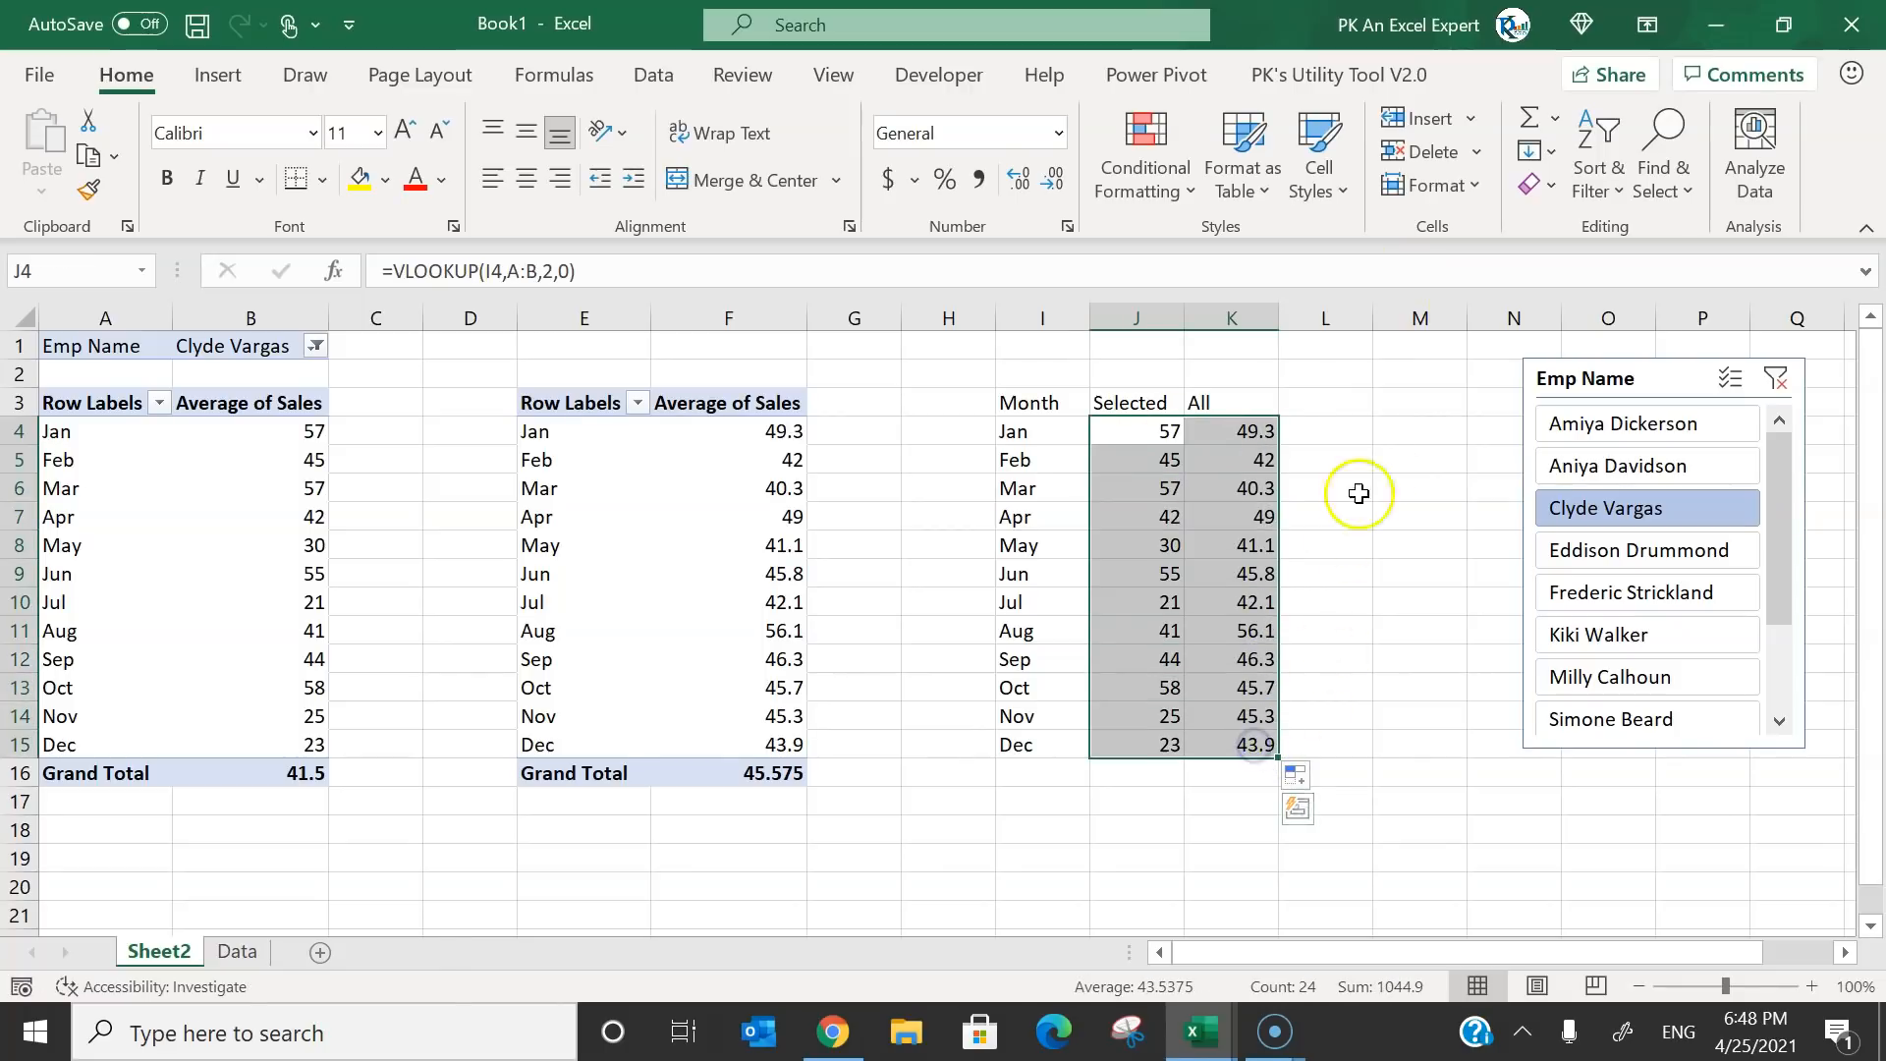
{"action": "left_click", "coordinate": [1050, 181]}
{"action": "left_click_drag", "start_coordinate": [1043, 404], "coordinate": [1234, 749]}
{"action": "left_click", "coordinate": [527, 180]}
{"action": "left_click", "coordinate": [1135, 430]}
{"action": "left_click_drag", "start_coordinate": [1644, 388], "coordinate": [1485, 428]}
Rename Sheet2 as Support and add a new worksheet named Chart after it.
{"action": "double_click", "coordinate": [155, 952]}
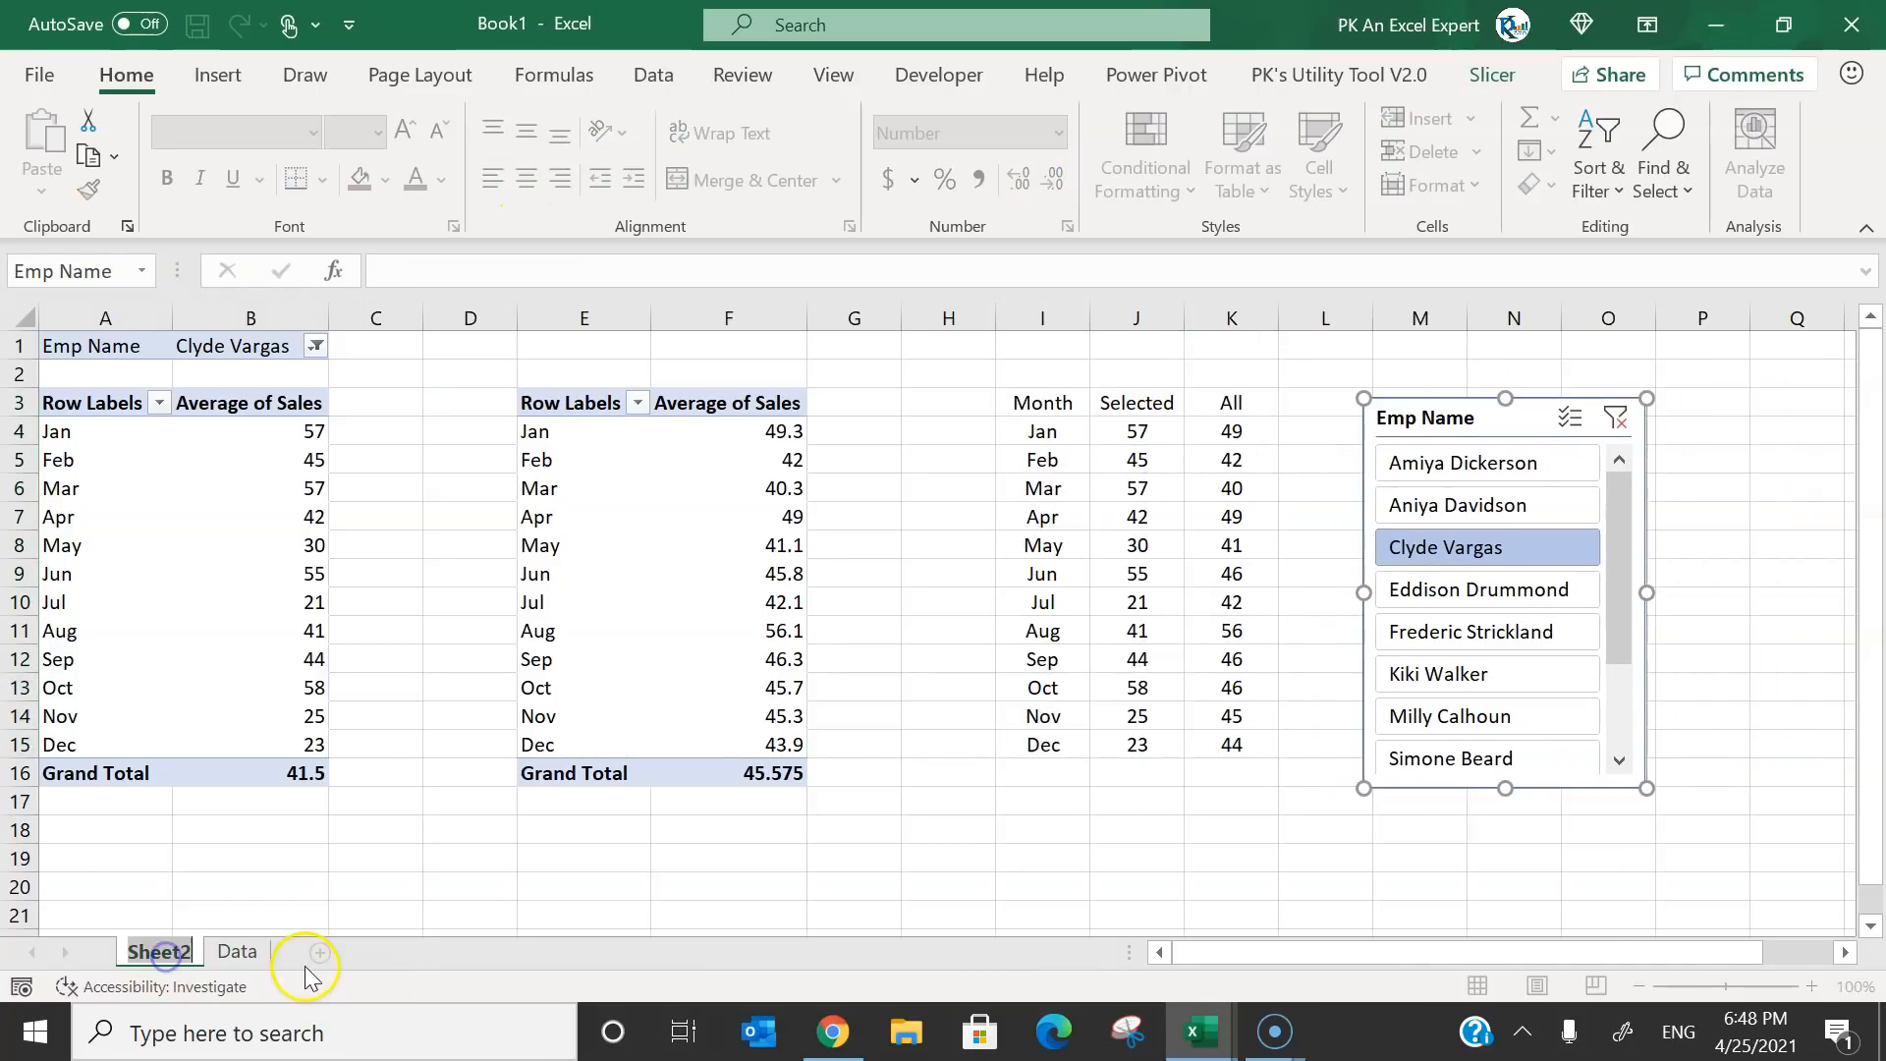
{"action": "type", "text": "Support"}
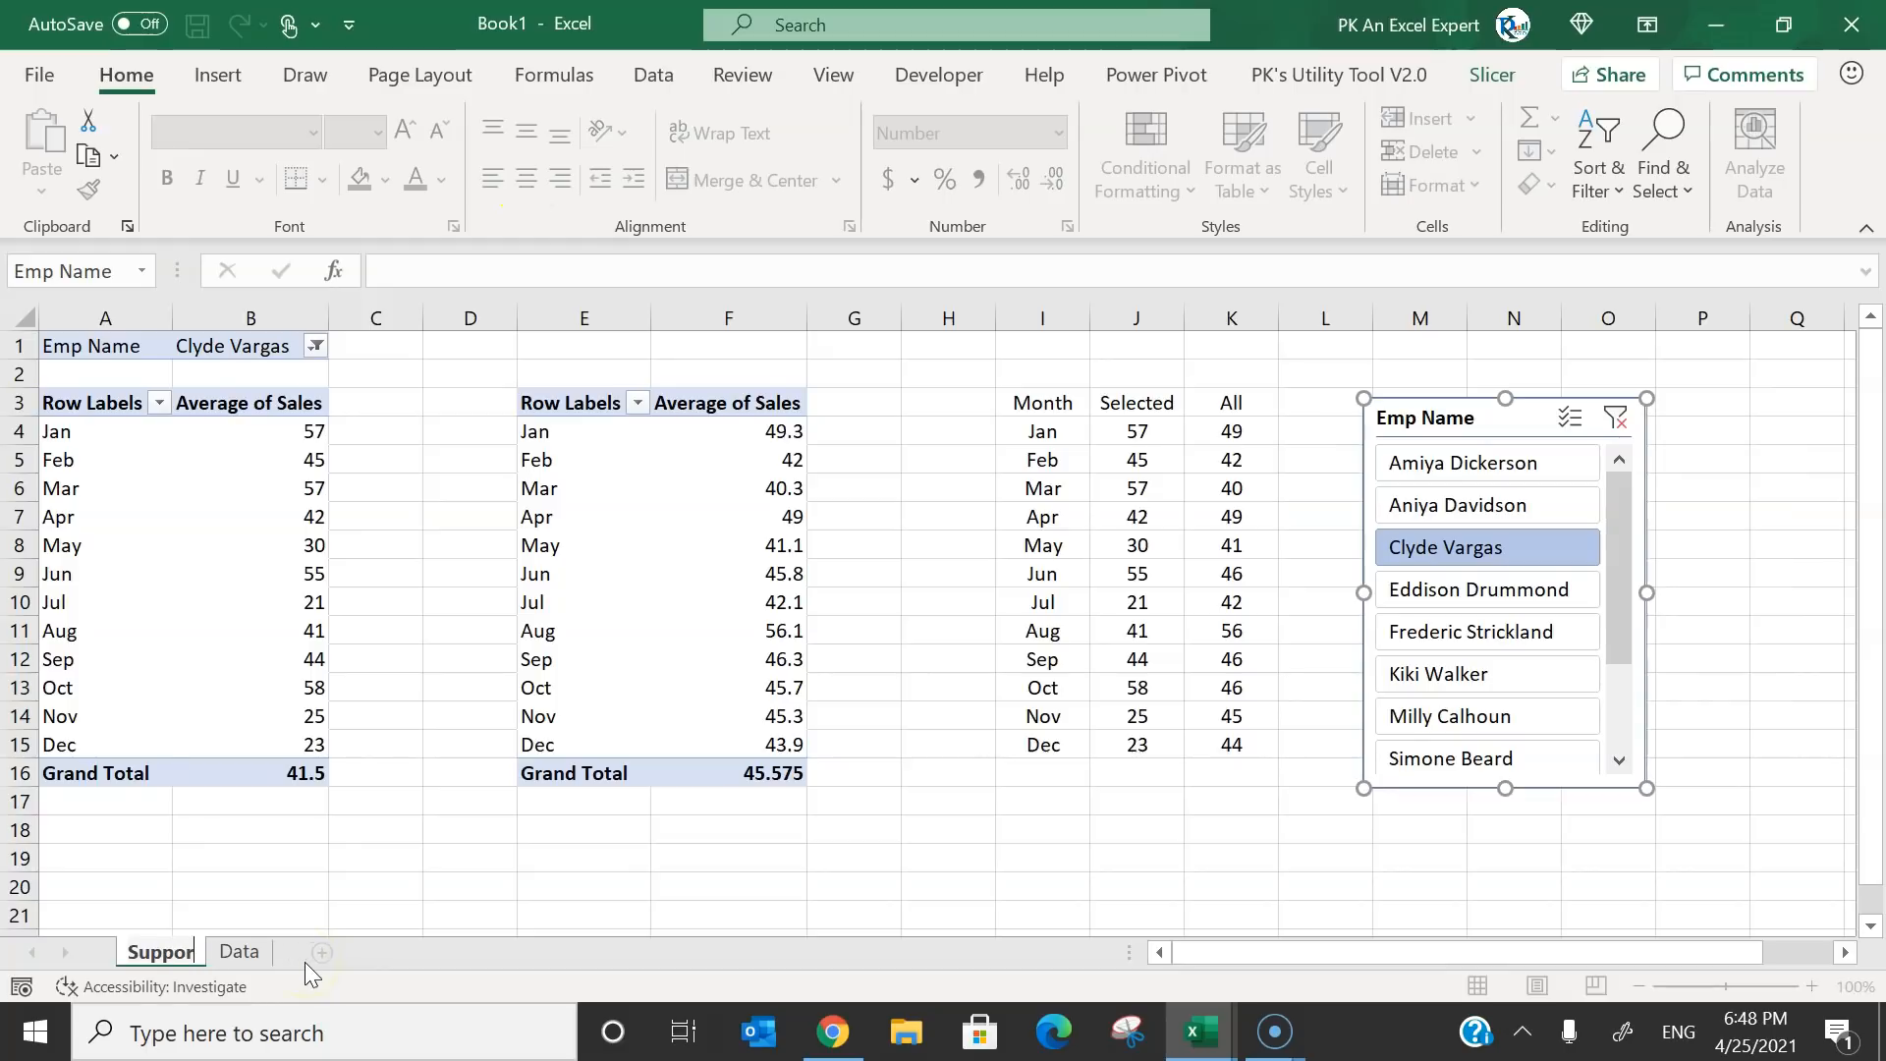
{"action": "key", "text": "Return"}
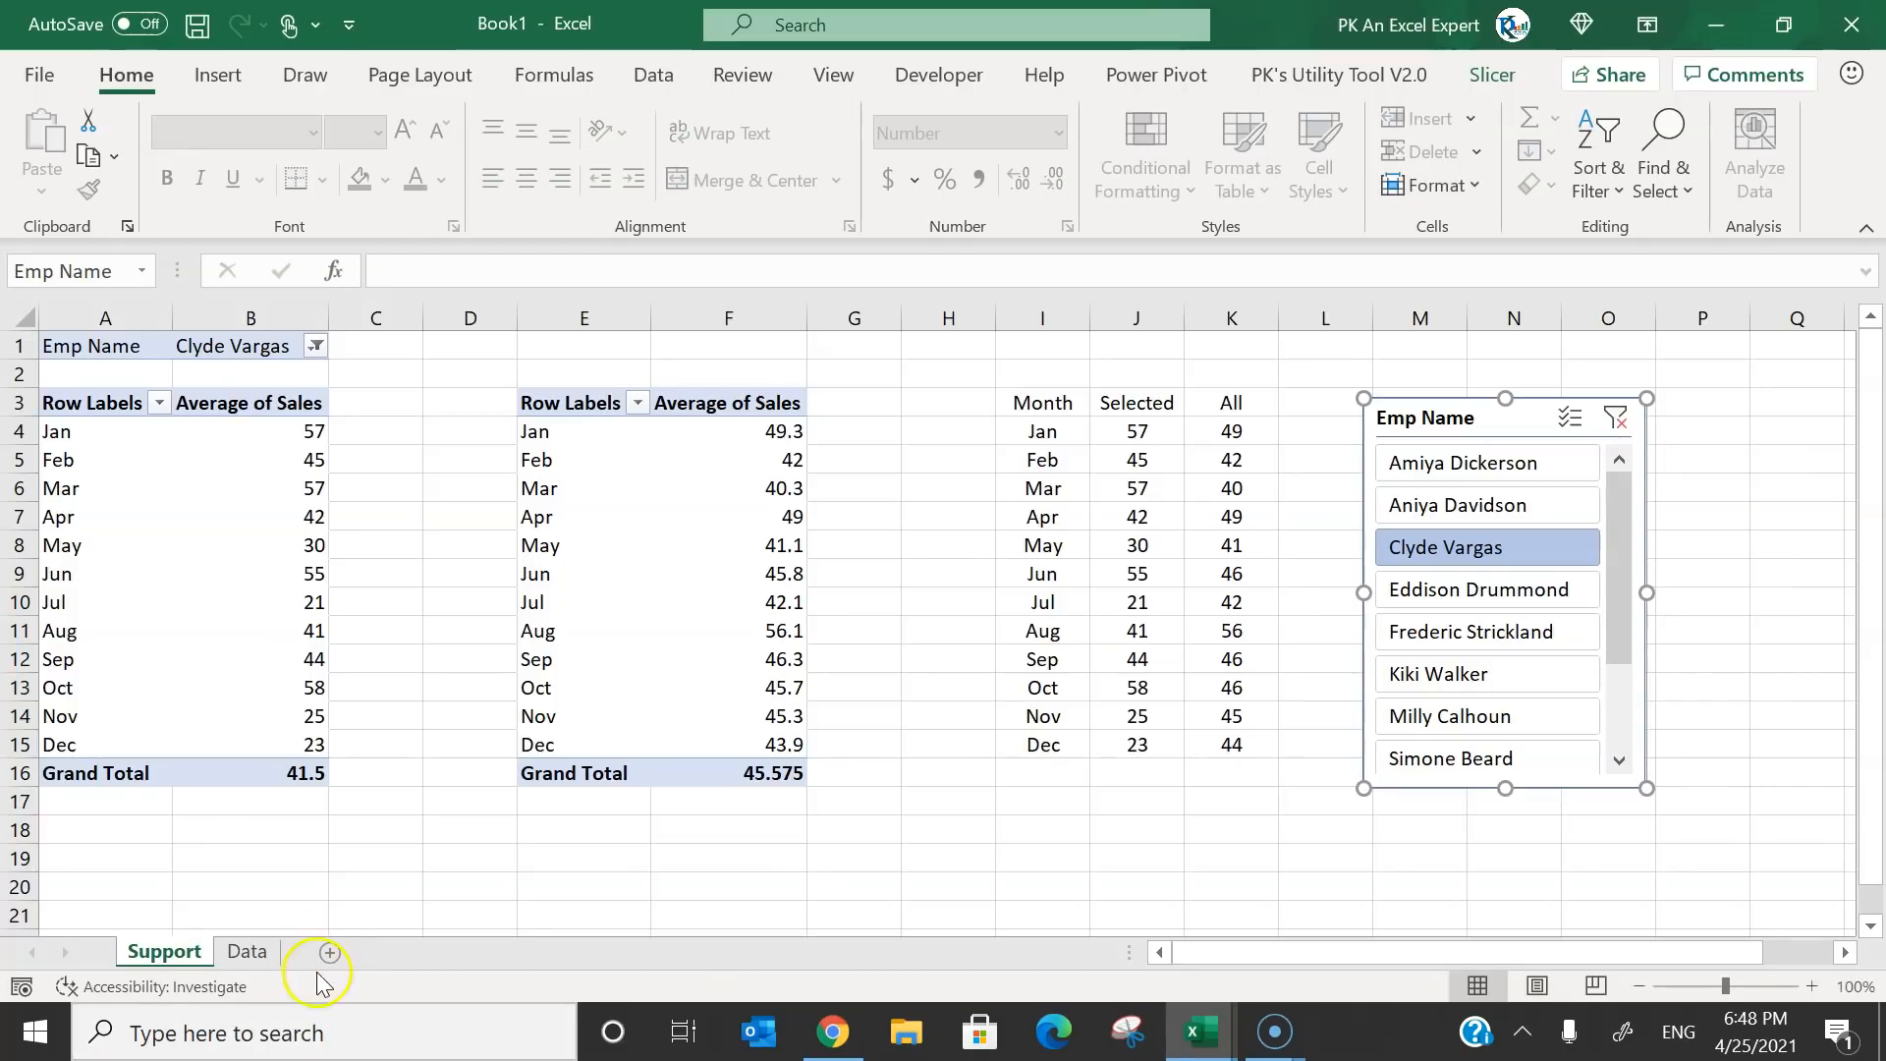
{"action": "left_click", "coordinate": [332, 951]}
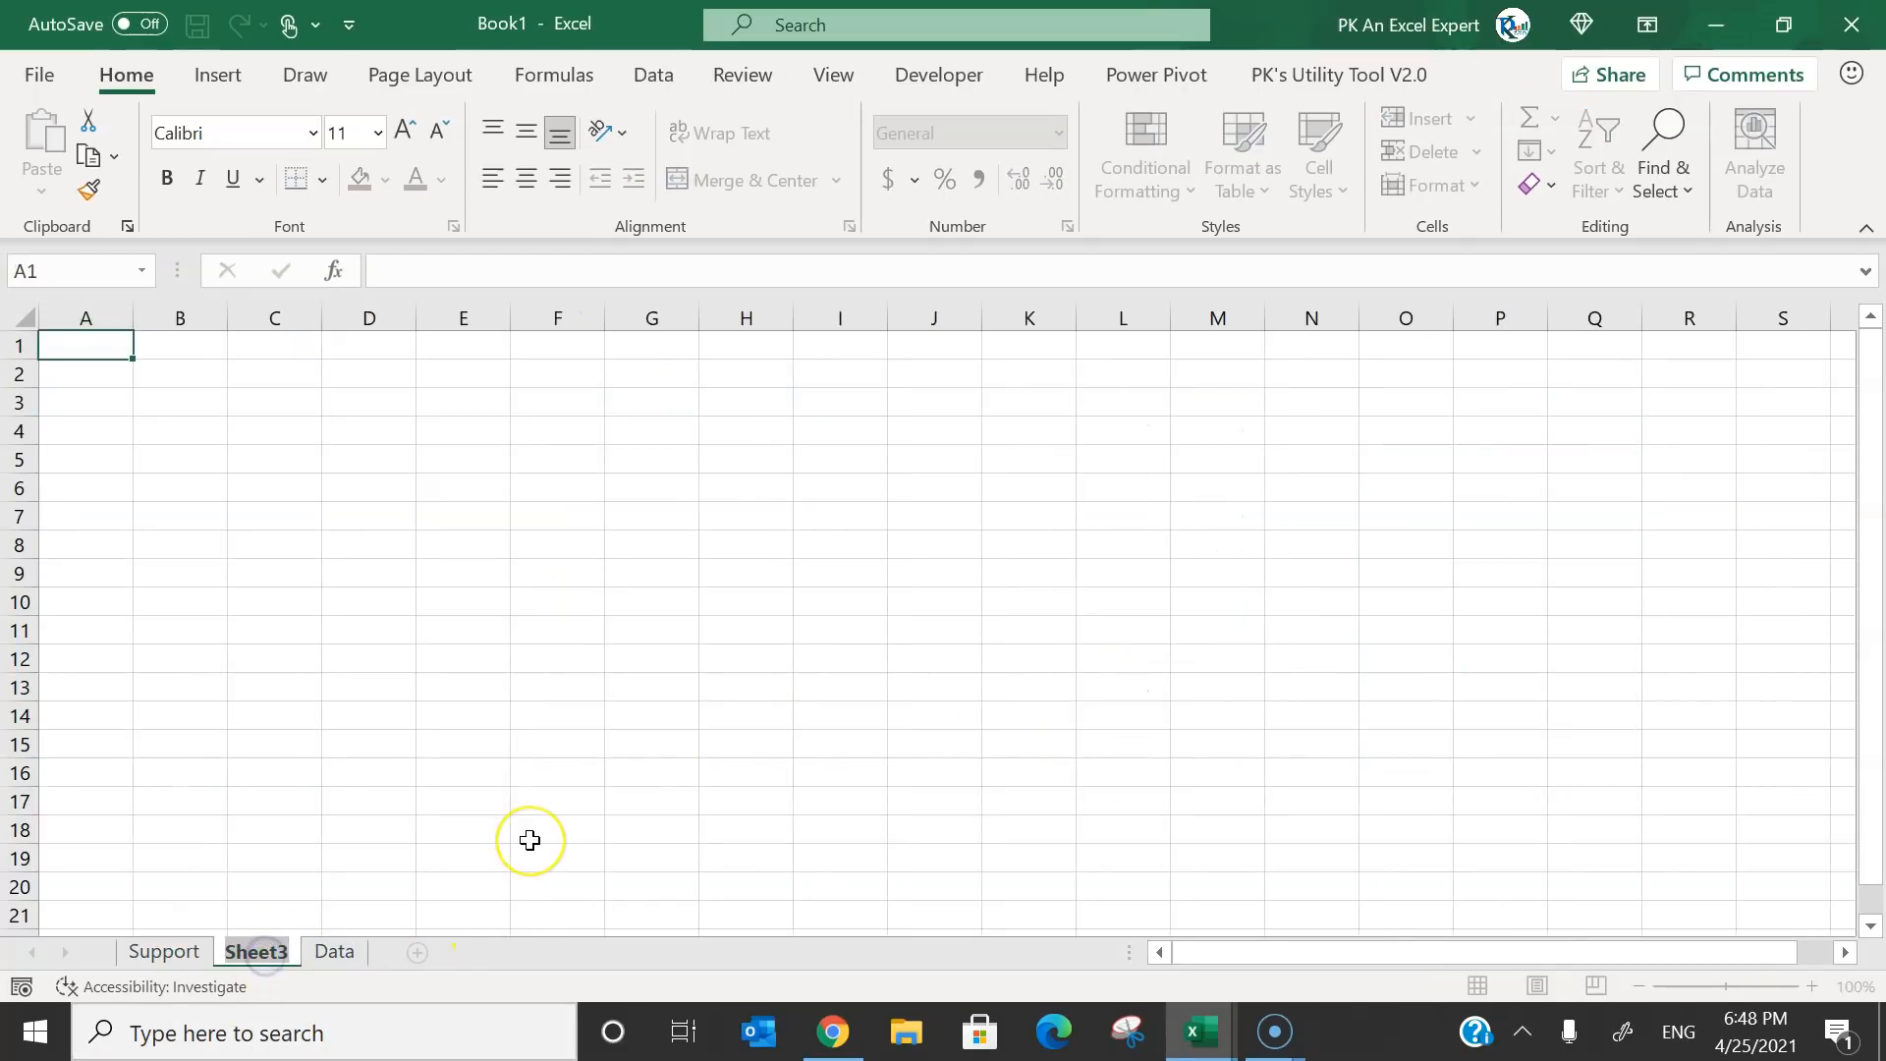
{"action": "type", "text": "Chart"}
{"action": "key", "text": "Return"}
Move the Emp Name slicer from the Support sheet to the Chart sheet and enlarge it to fit all employee names.
{"action": "key", "text": "ctrl+Page_Up"}
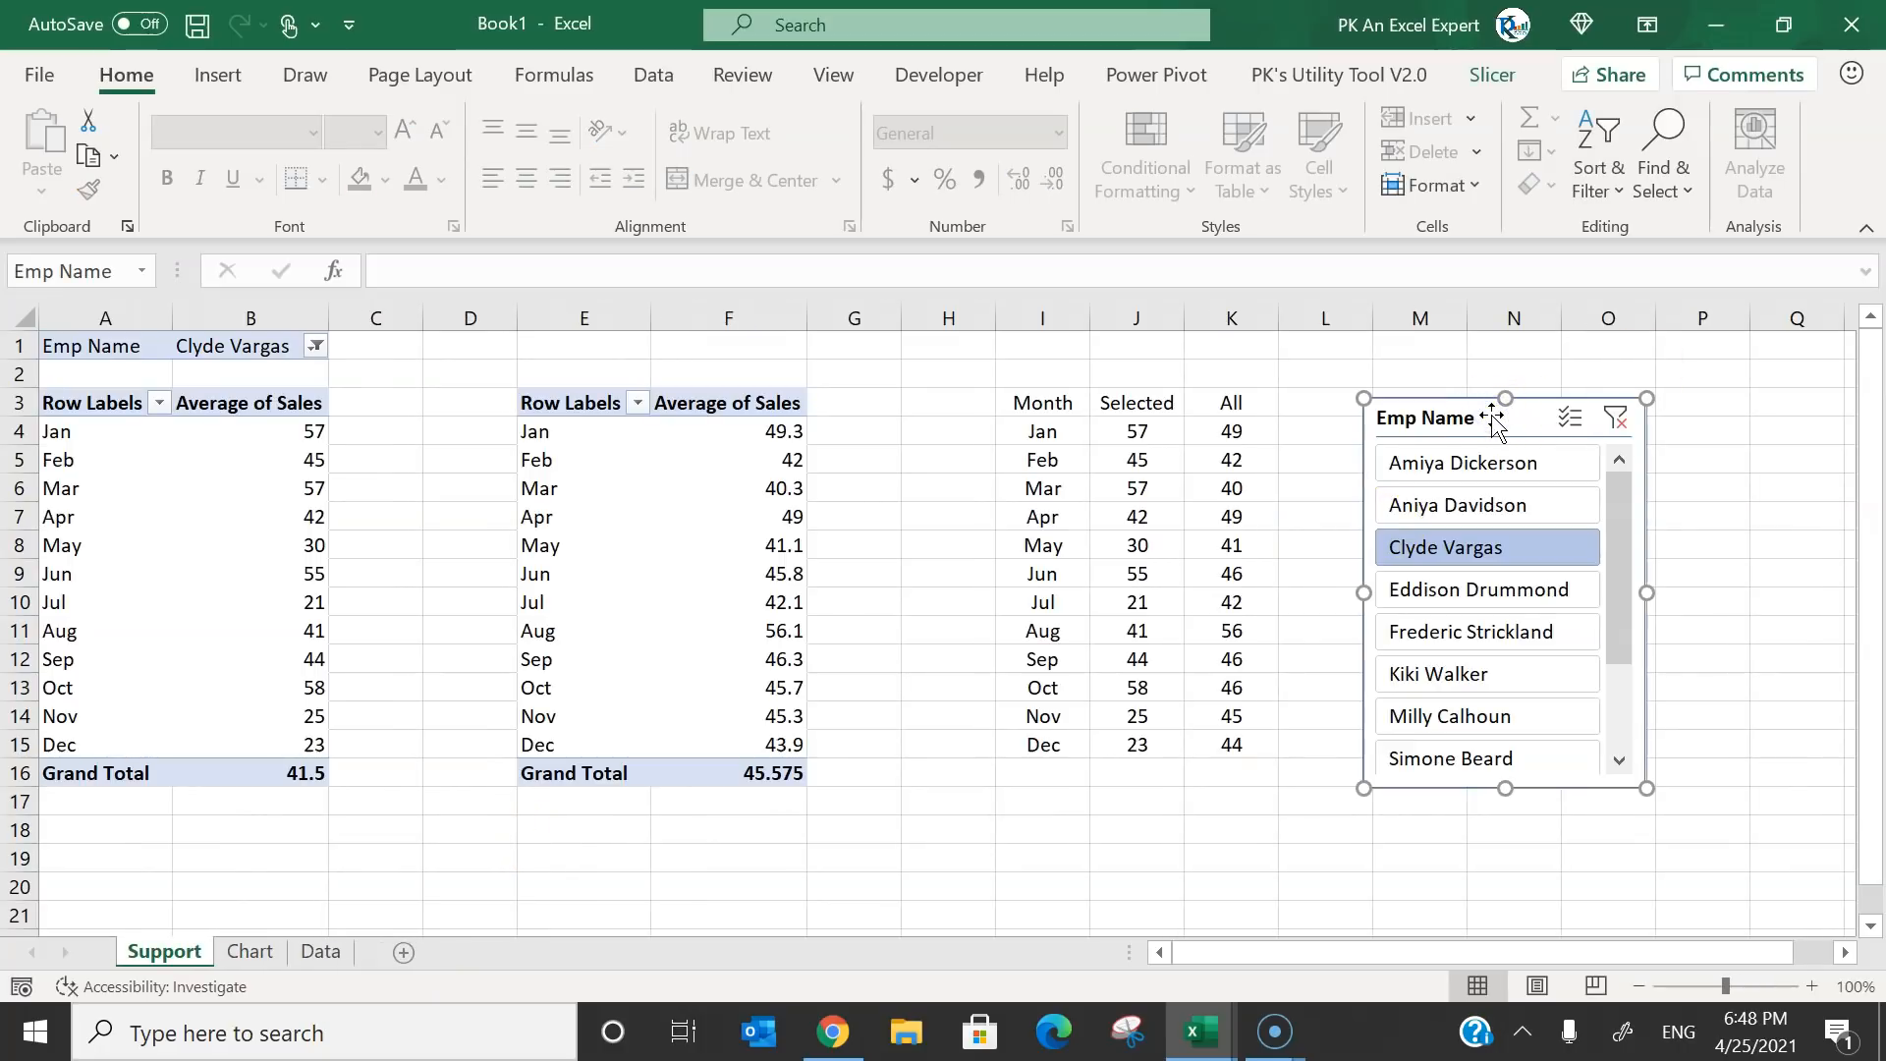
{"action": "key", "text": "ctrl+x"}
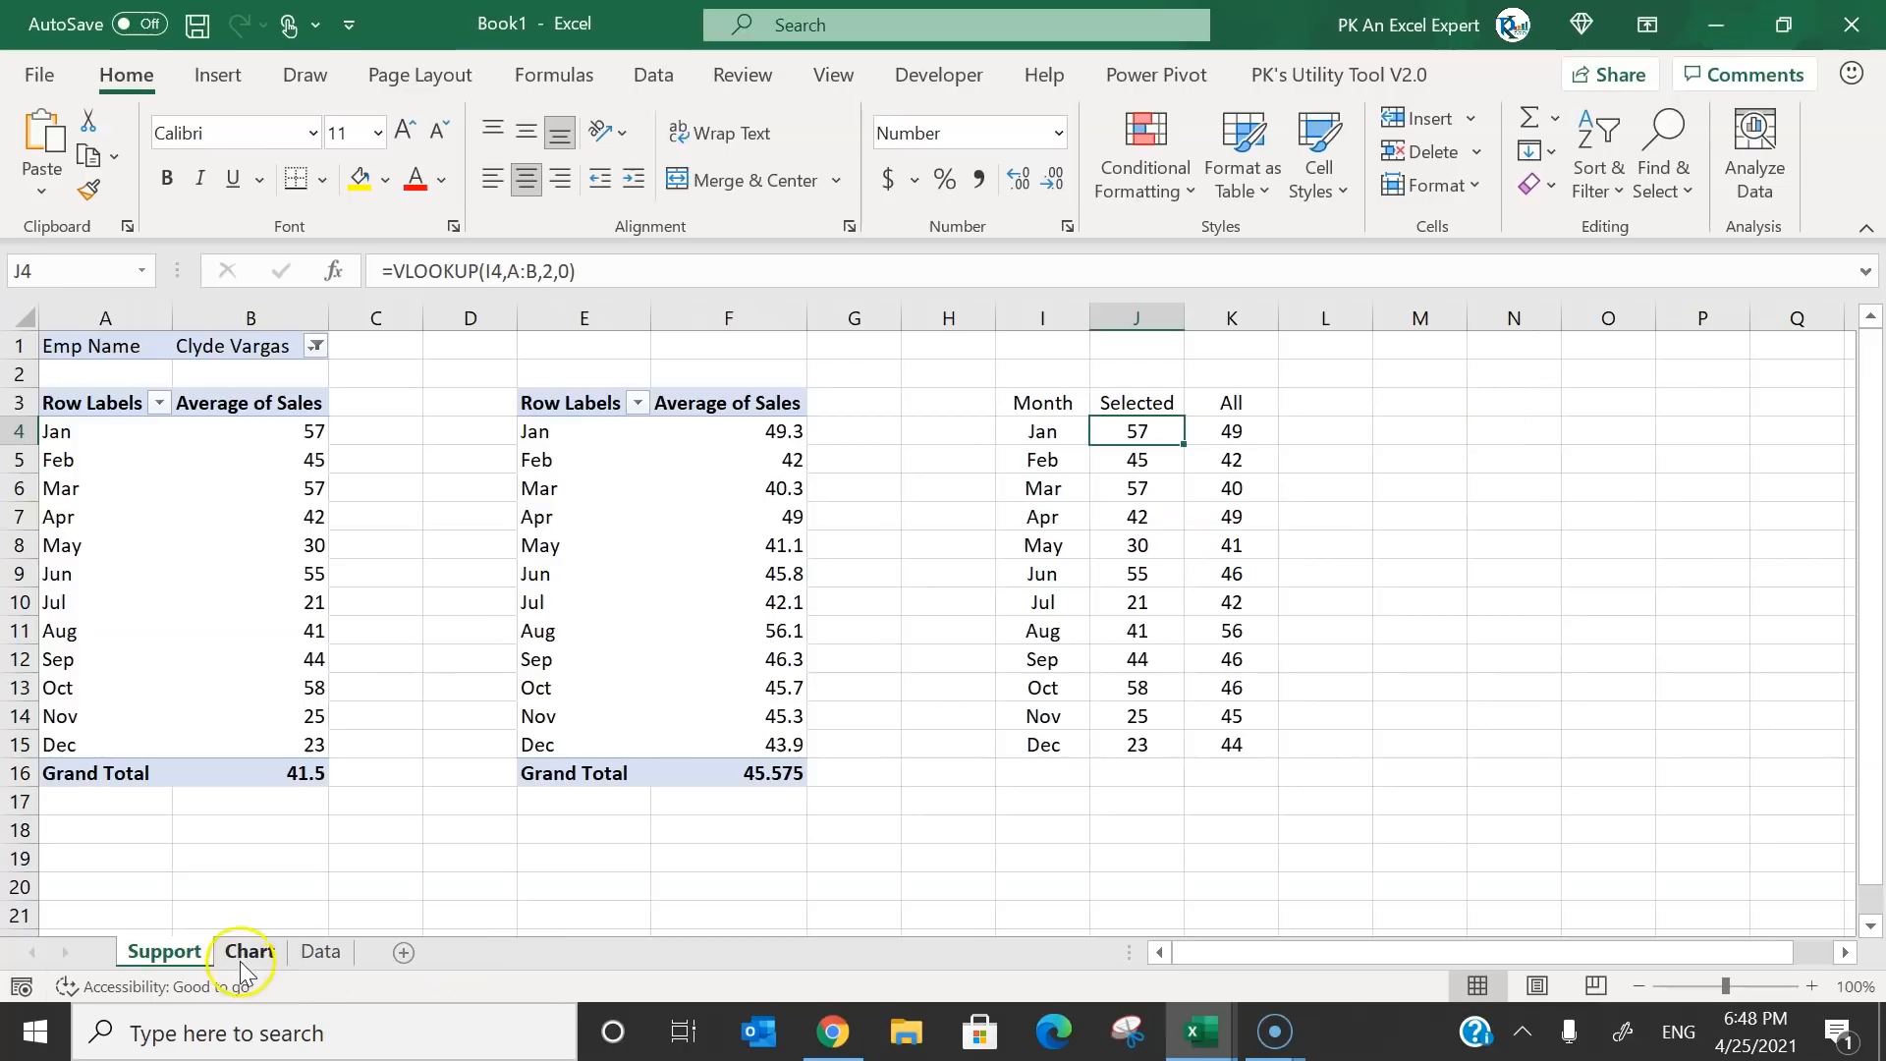
{"action": "left_click", "coordinate": [248, 951]}
{"action": "key", "text": "ctrl+v"}
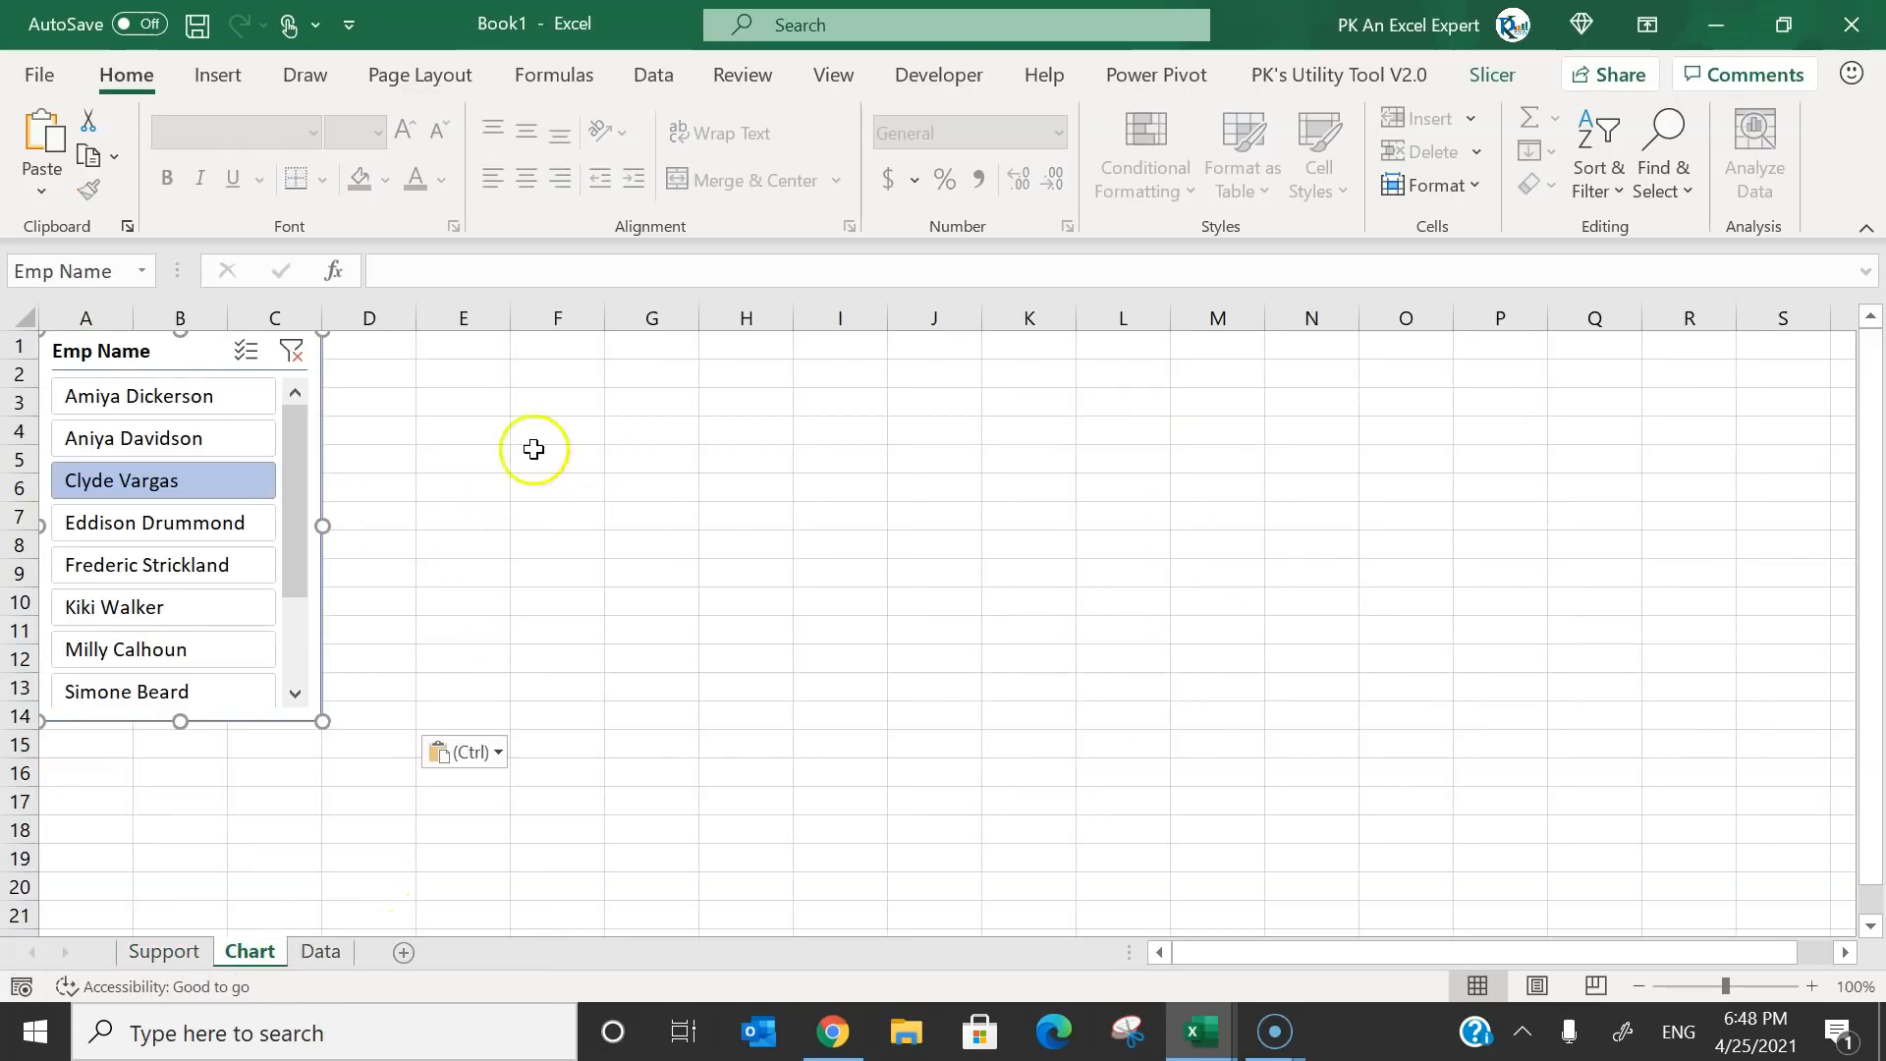
{"action": "left_click_drag", "start_coordinate": [177, 349], "coordinate": [367, 408]}
{"action": "left_click_drag", "start_coordinate": [505, 791], "coordinate": [549, 874]}
{"action": "left_click", "coordinate": [768, 573]}
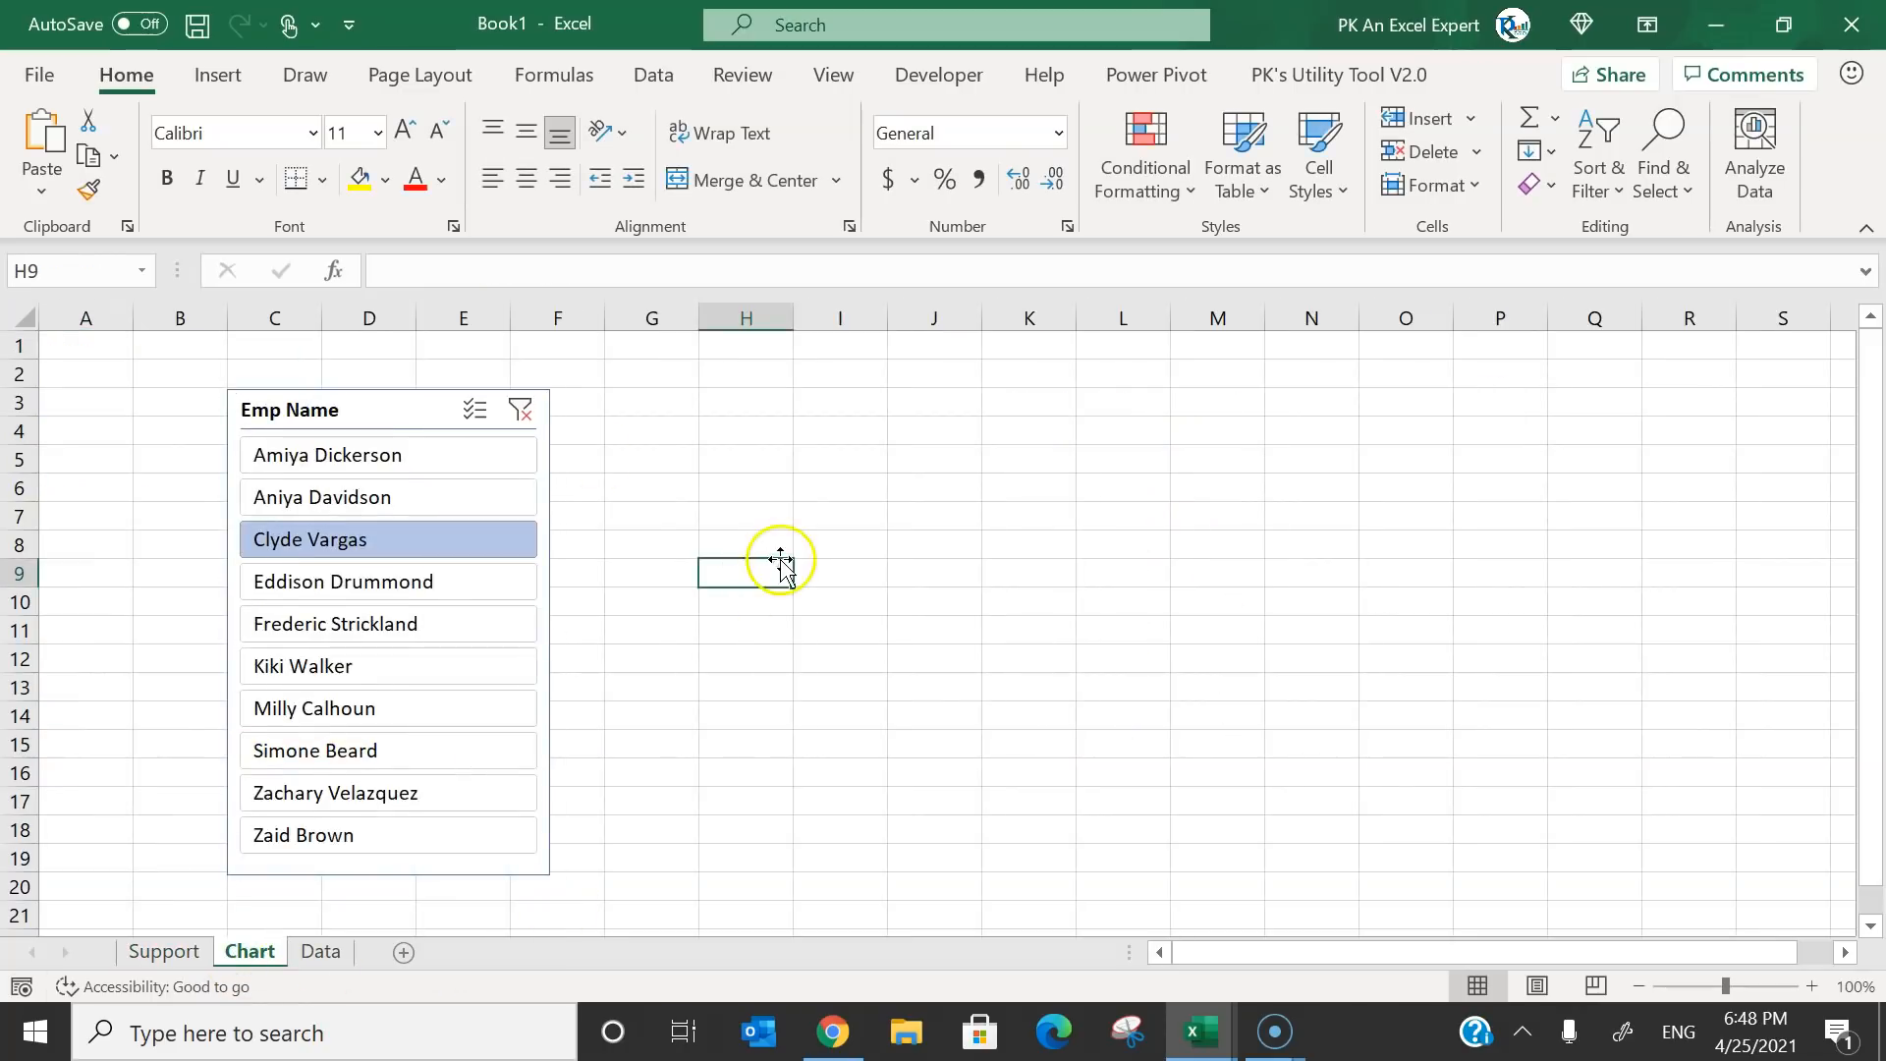
Hide the gridlines on the Chart sheet and shift the slicer so it starts around cell B2.
{"action": "left_click", "coordinate": [837, 76]}
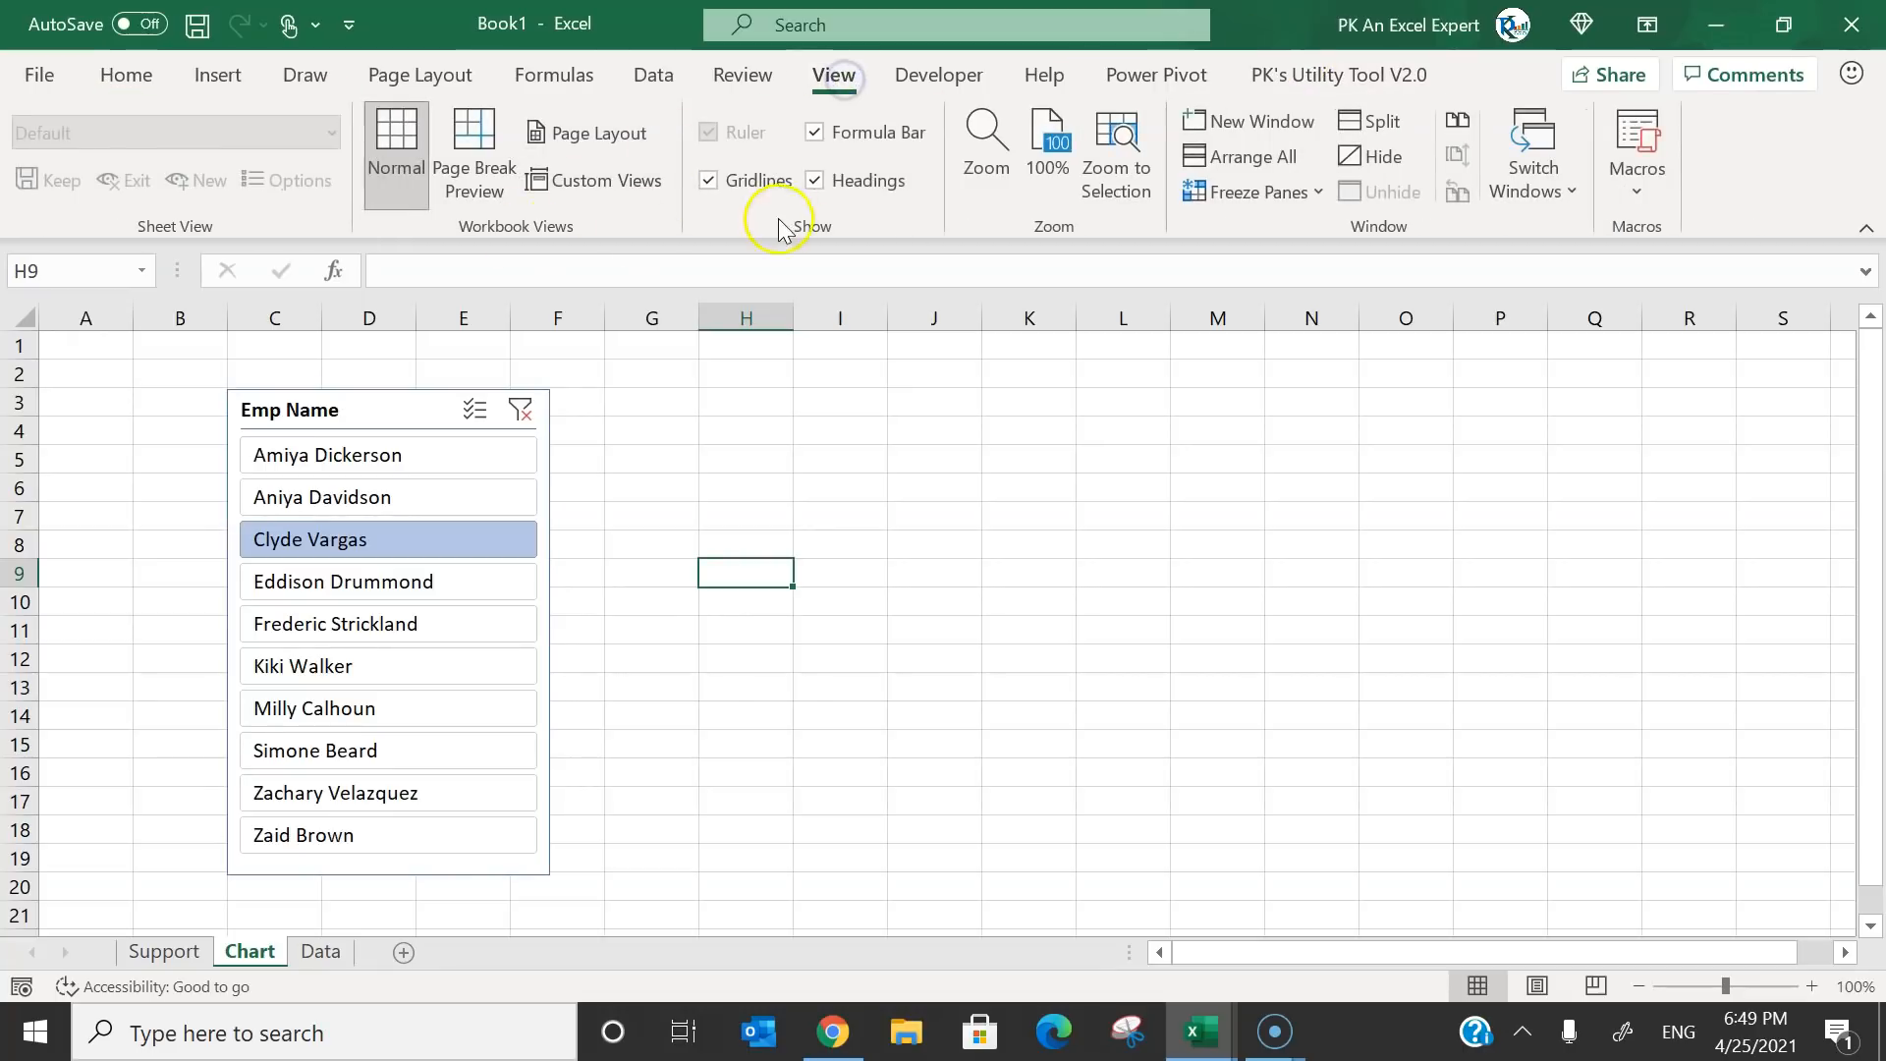
{"action": "left_click", "coordinate": [762, 181]}
{"action": "left_click", "coordinate": [747, 427]}
{"action": "left_click_drag", "start_coordinate": [325, 409], "coordinate": [294, 392]}
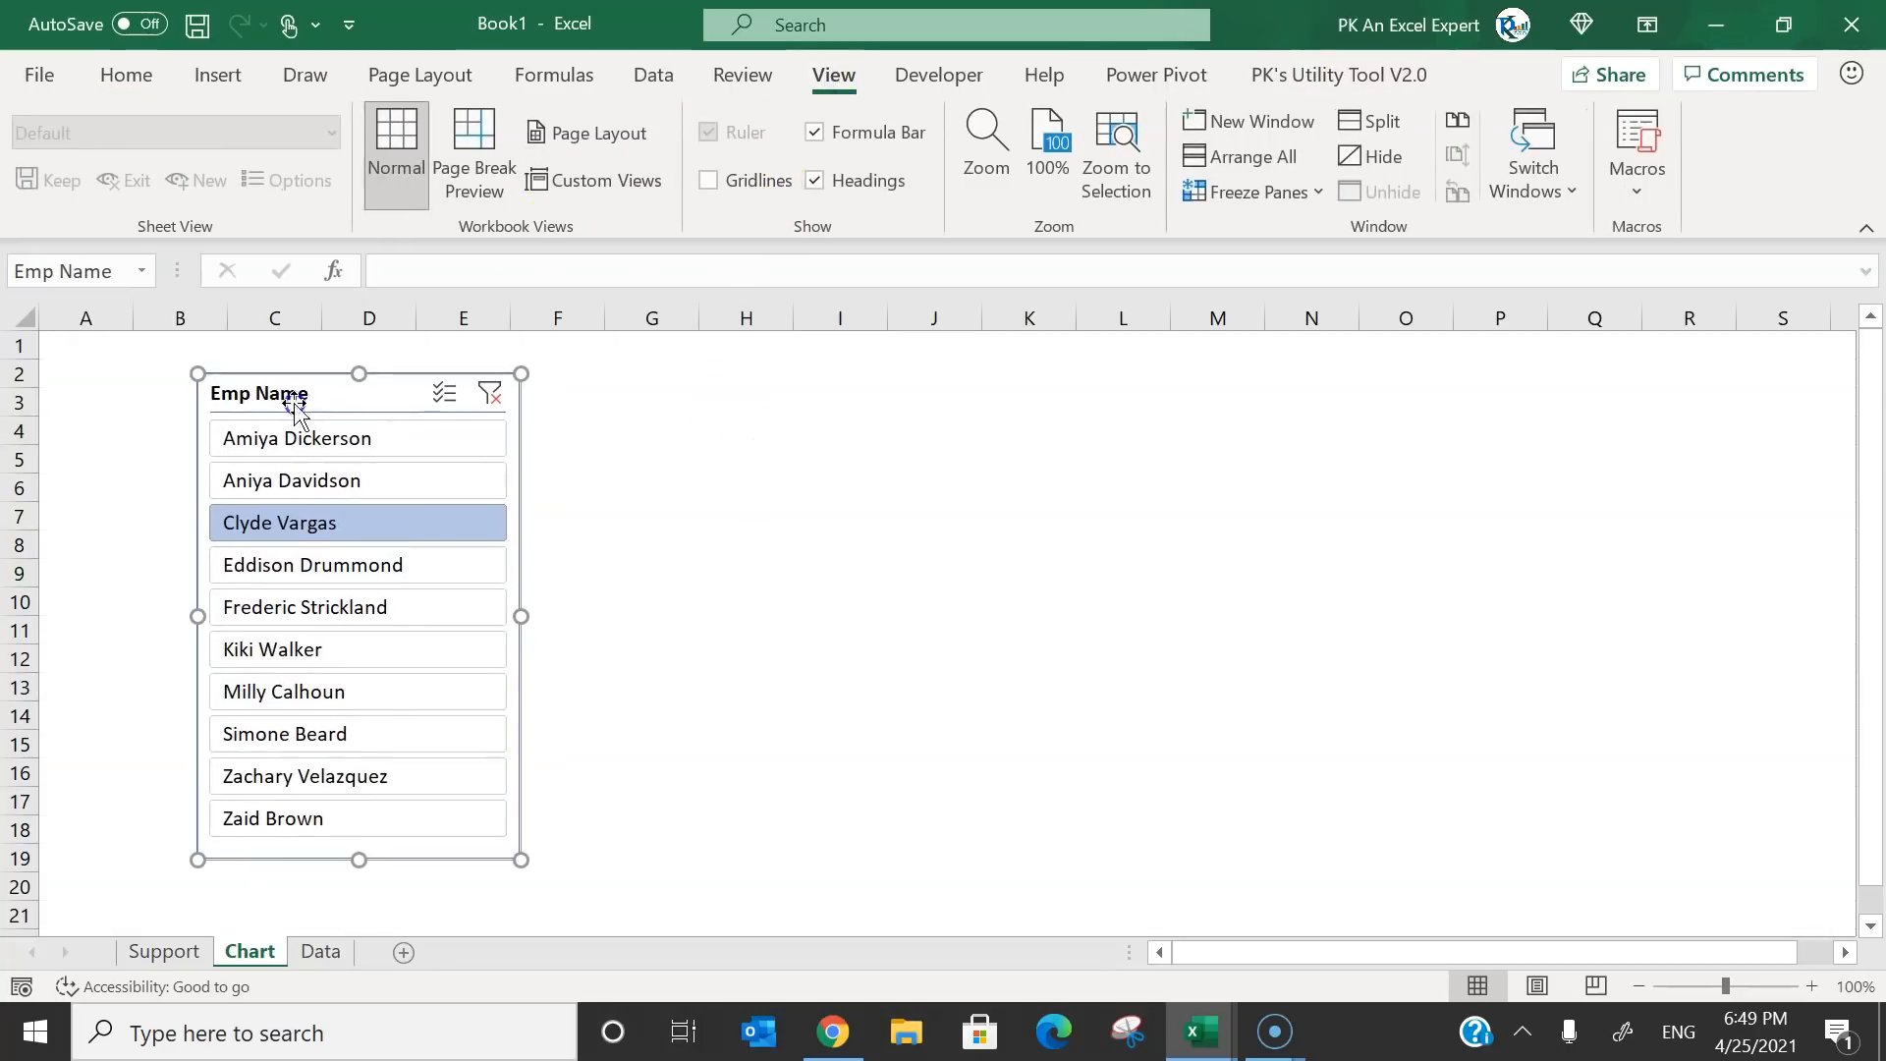
Insert a 2-D line chart with markers from the summary table I3:K15 on the Support sheet.
{"action": "left_click", "coordinate": [163, 951]}
{"action": "left_click", "coordinate": [1049, 488]}
{"action": "left_click_drag", "start_coordinate": [1043, 403], "coordinate": [1206, 732]}
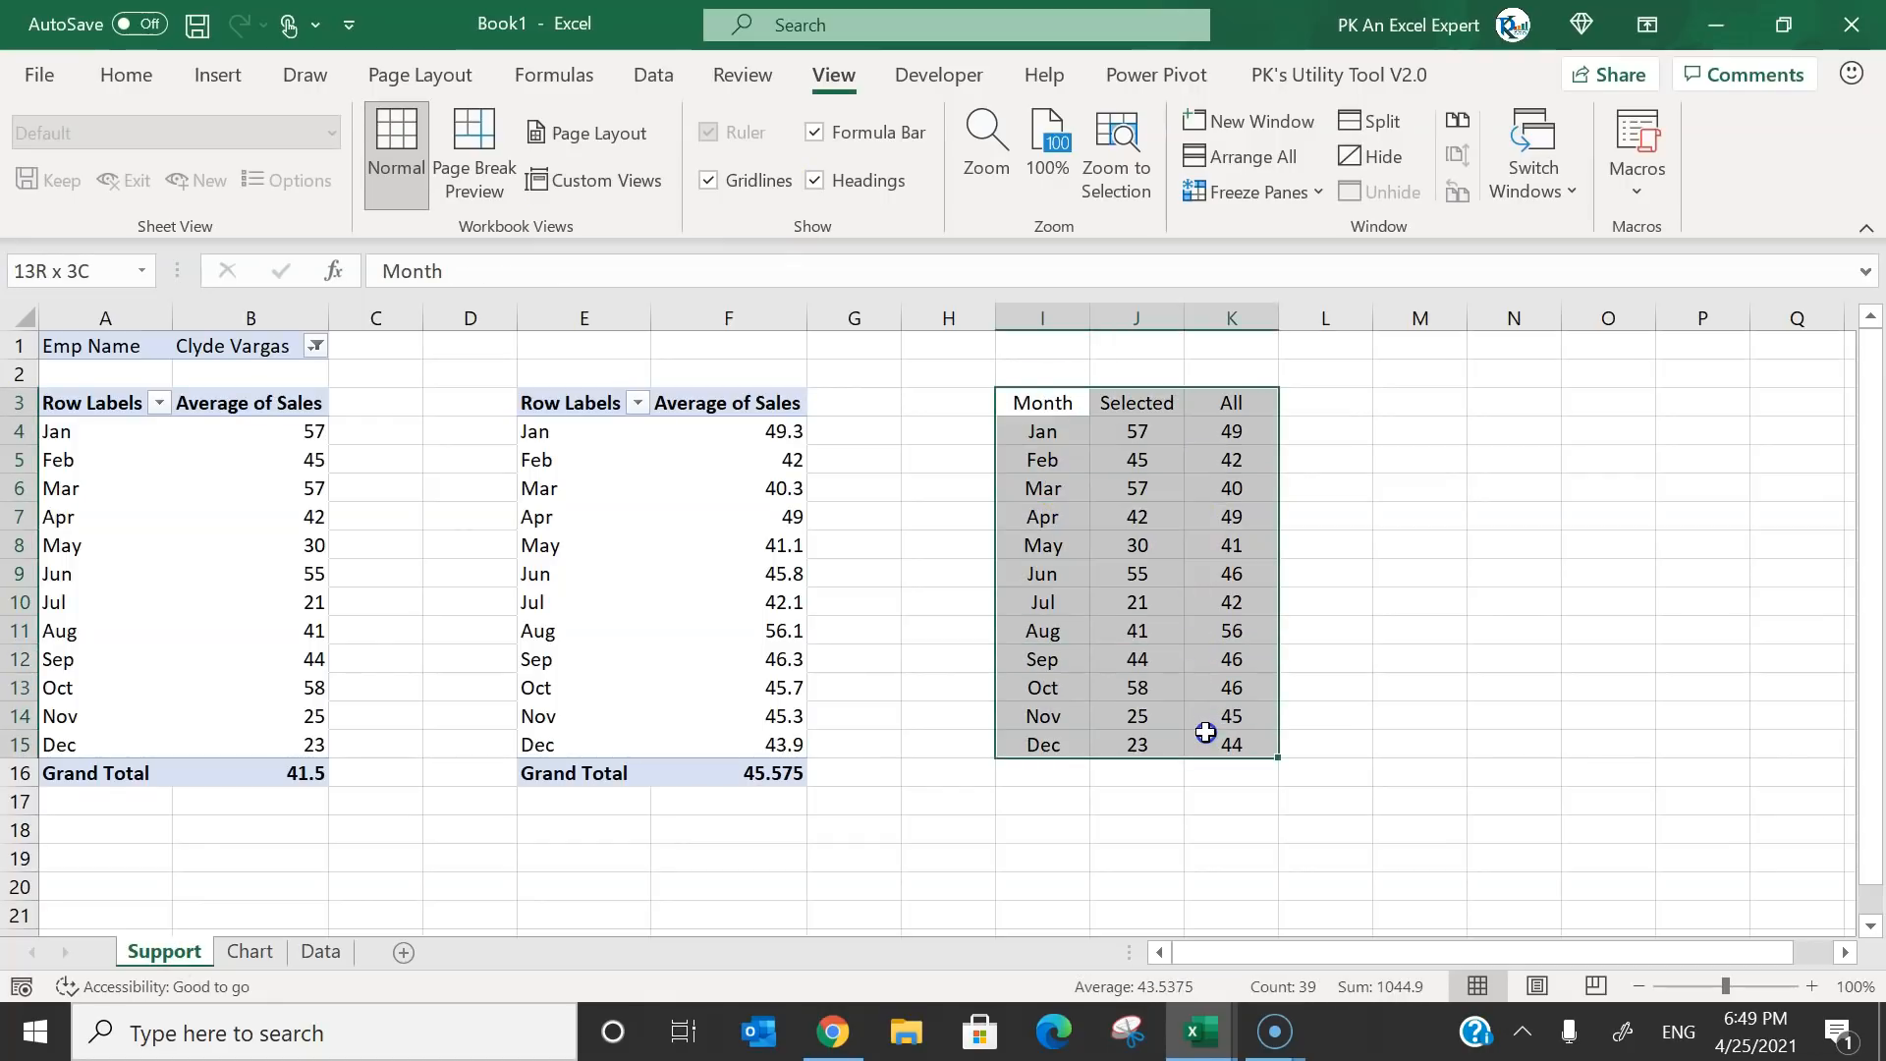
{"action": "left_click", "coordinate": [218, 76]}
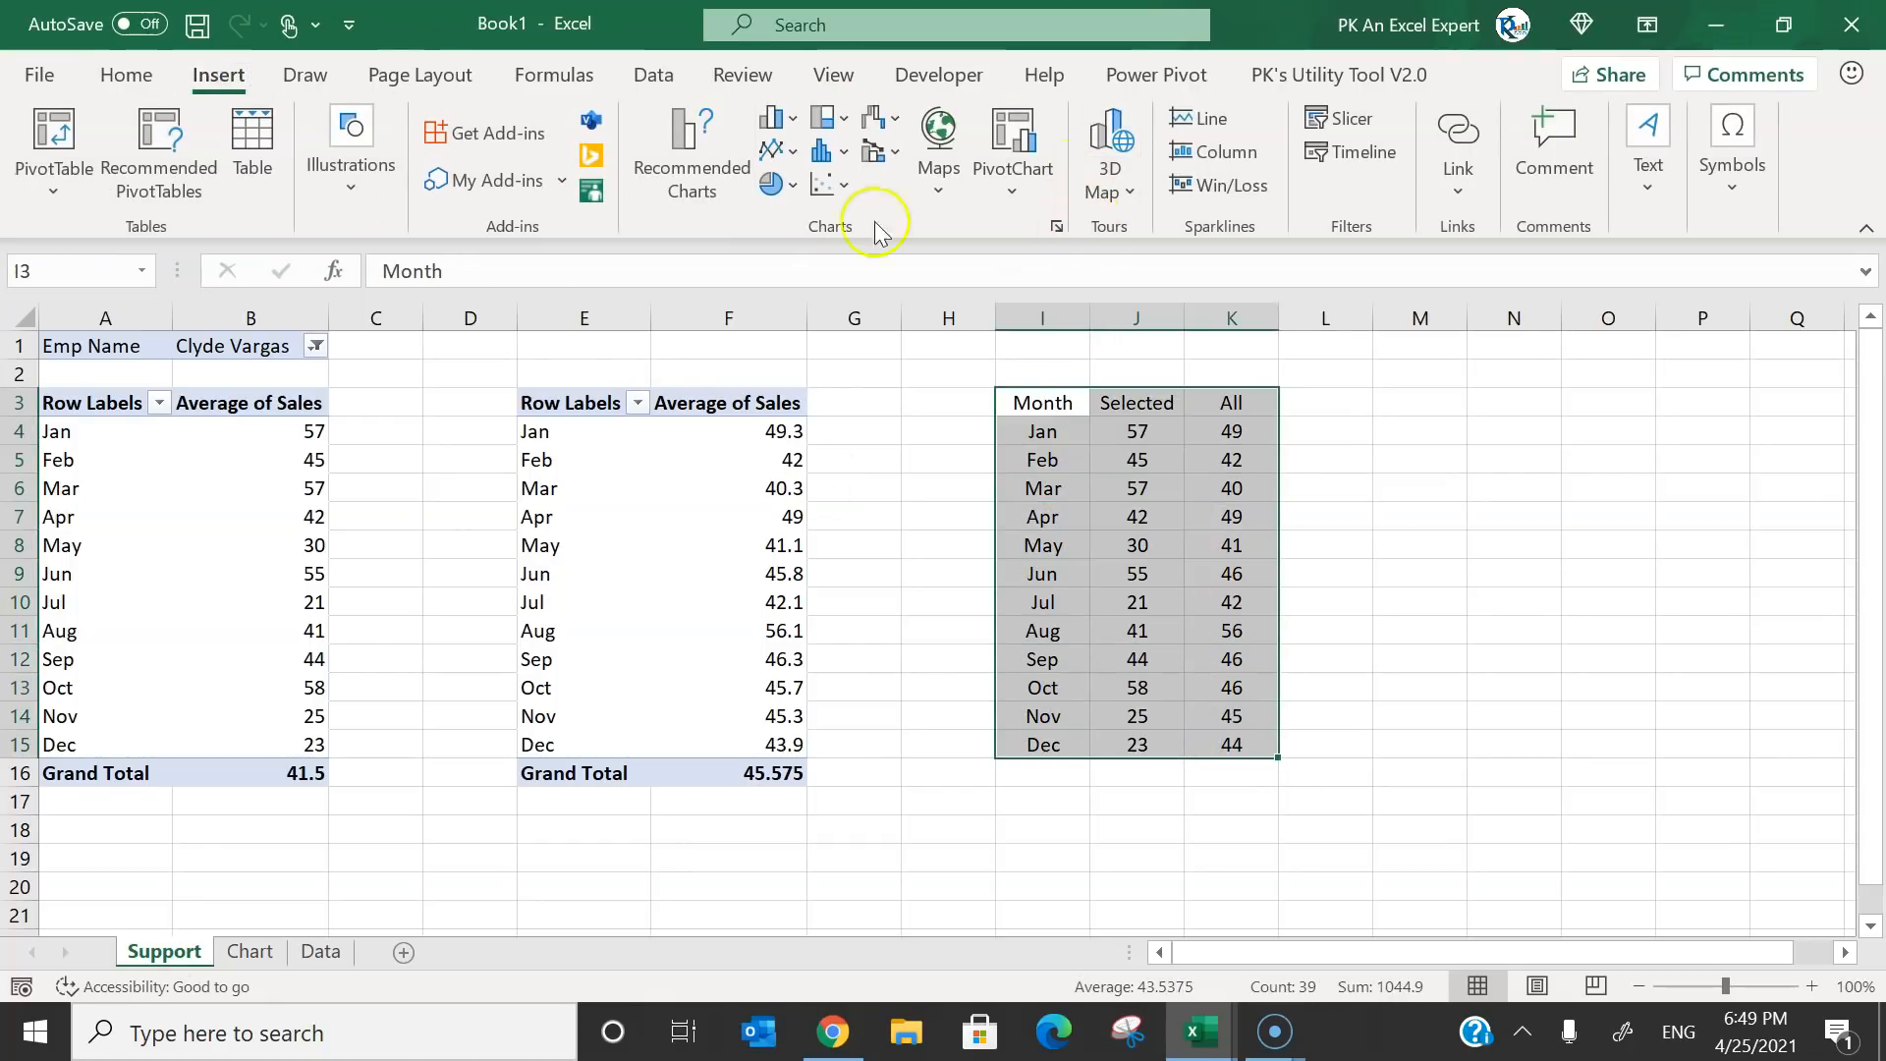
{"action": "left_click", "coordinate": [793, 151]}
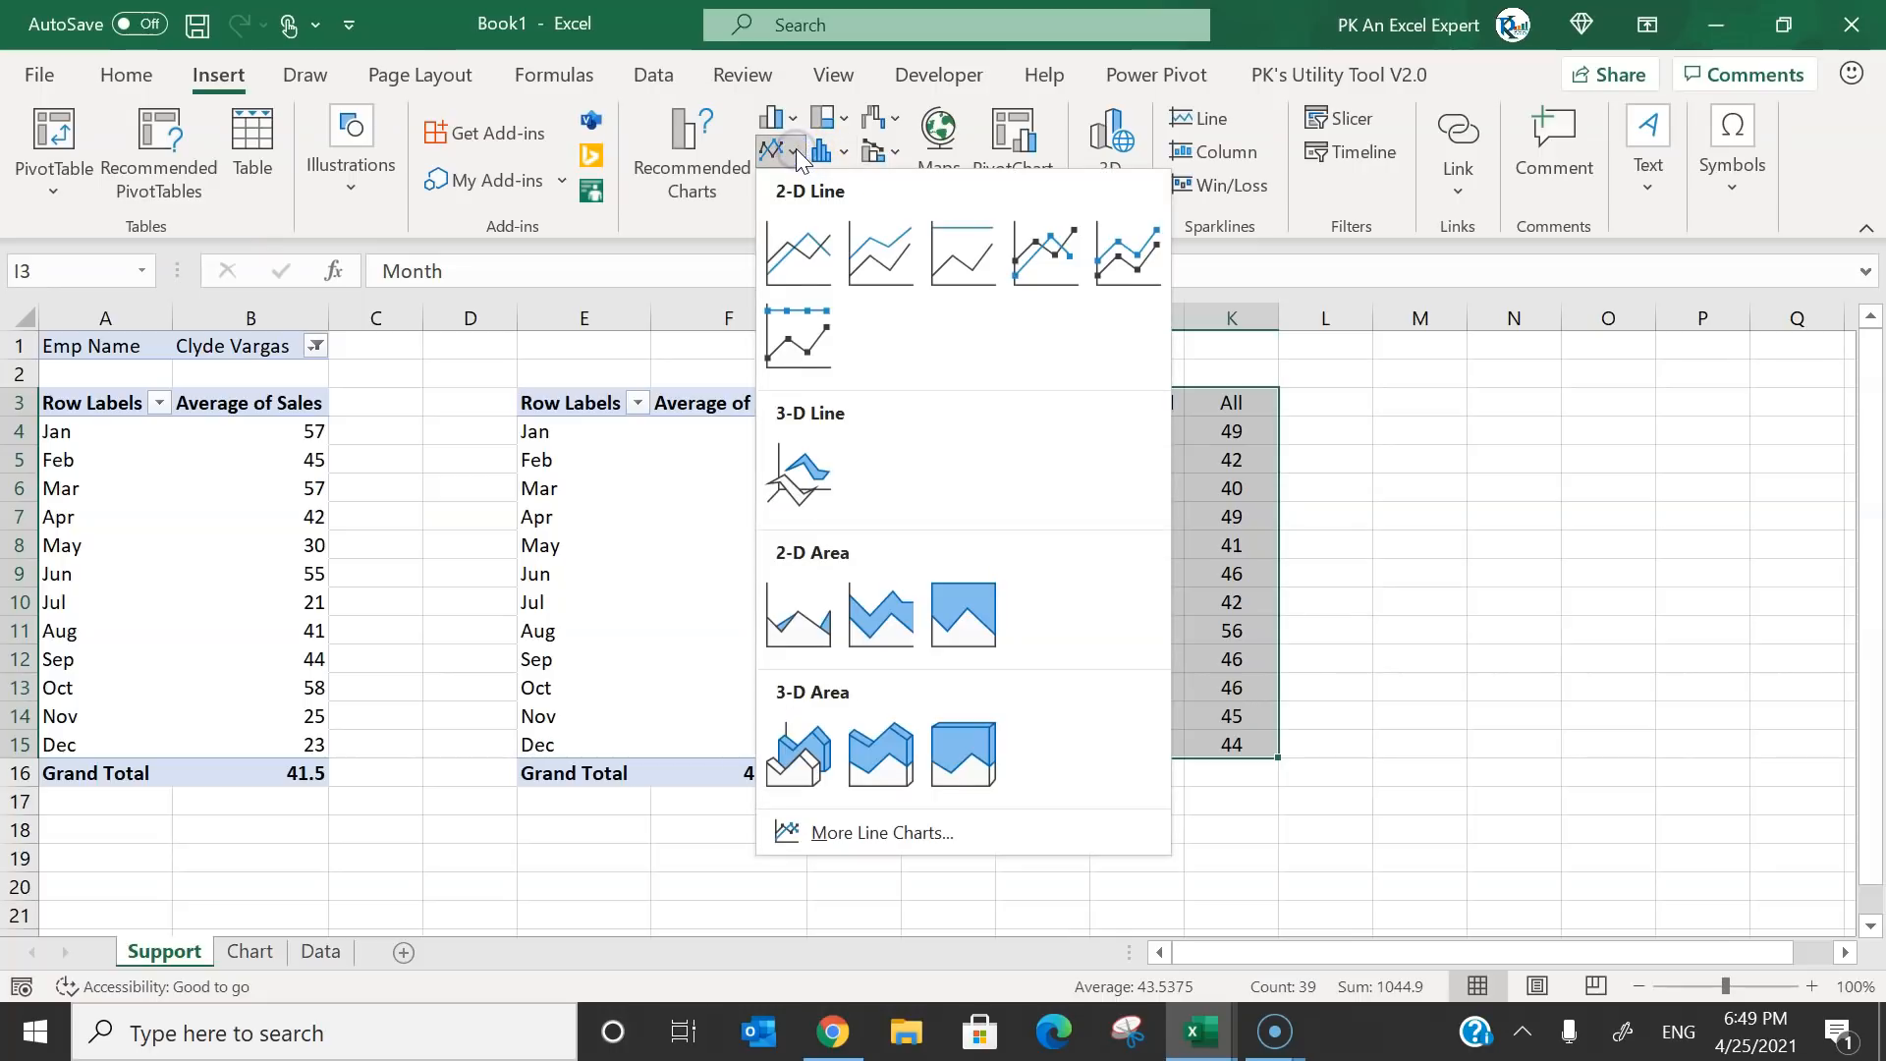
{"action": "left_click", "coordinate": [1058, 274]}
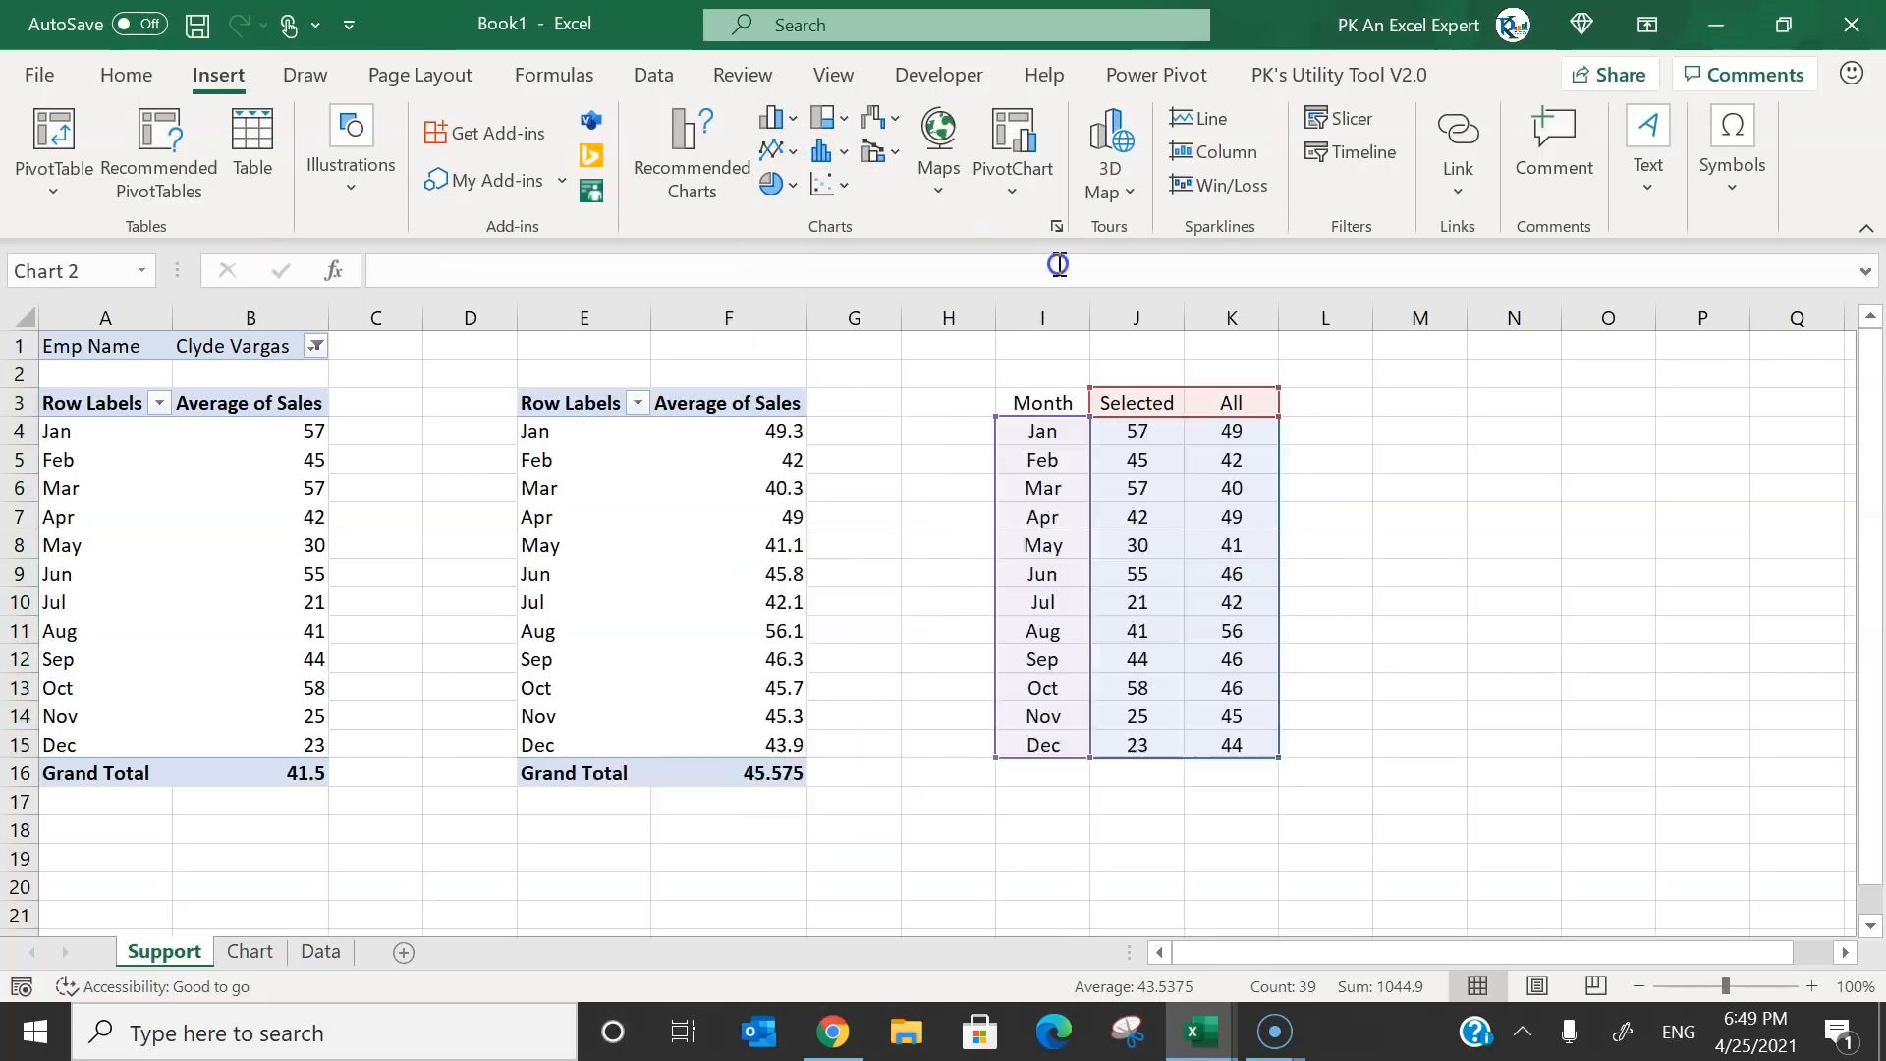
{"action": "left_click_drag", "start_coordinate": [815, 442], "coordinate": [964, 383]}
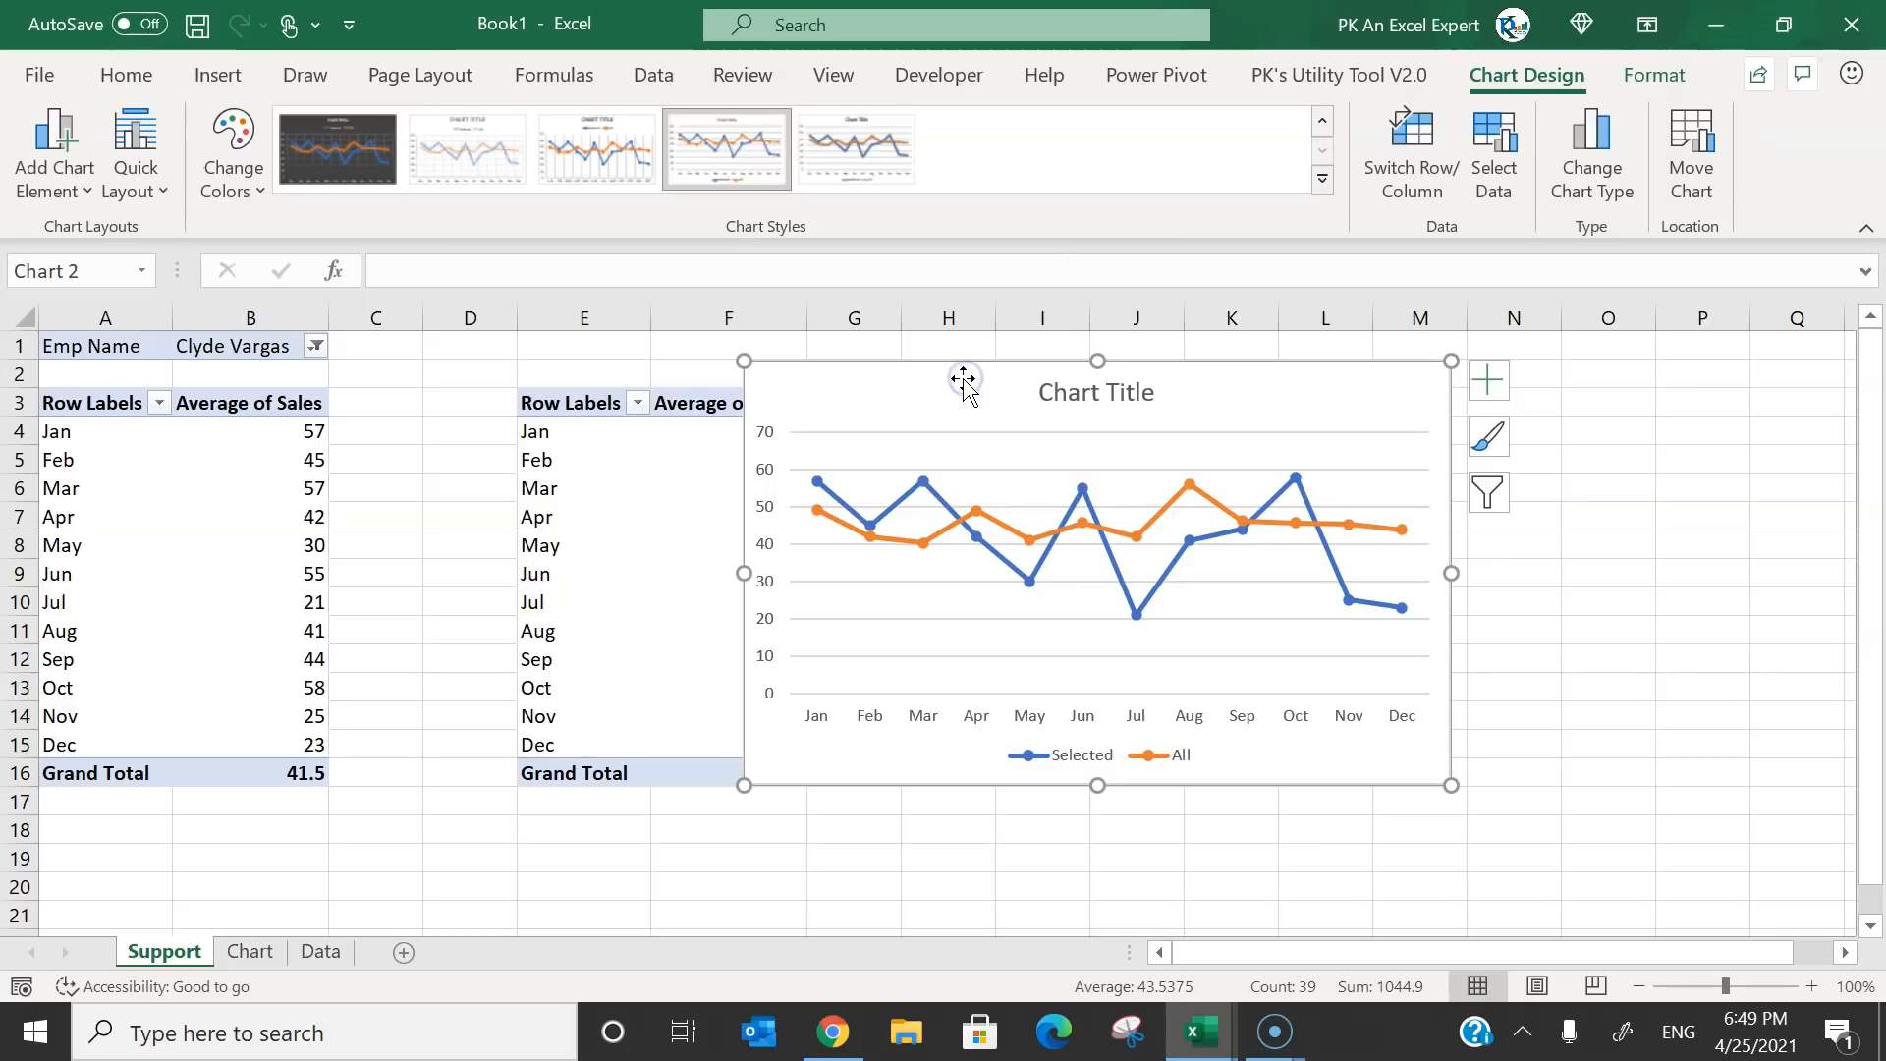
Move the line chart to the Chart sheet and place it beside the slicer, enlarged to about columns F to O.
{"action": "key", "text": "ctrl+x"}
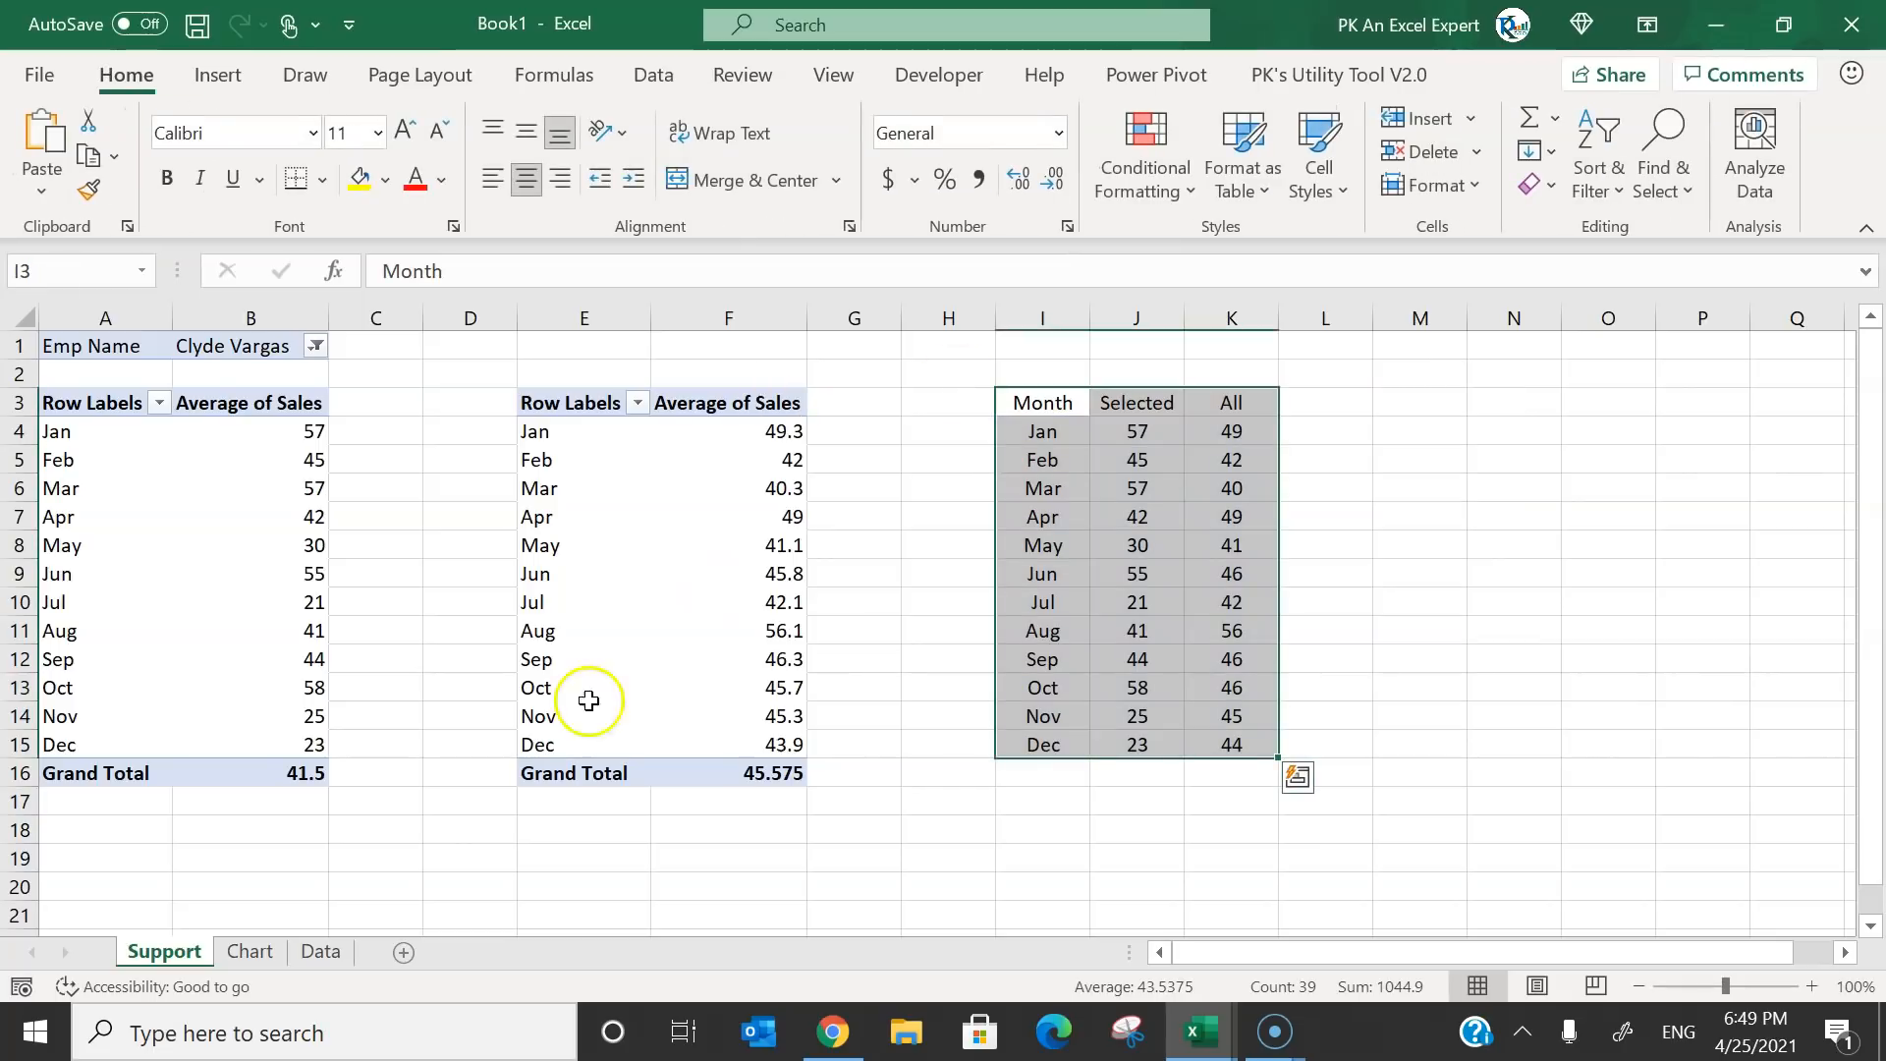
{"action": "left_click", "coordinate": [250, 953]}
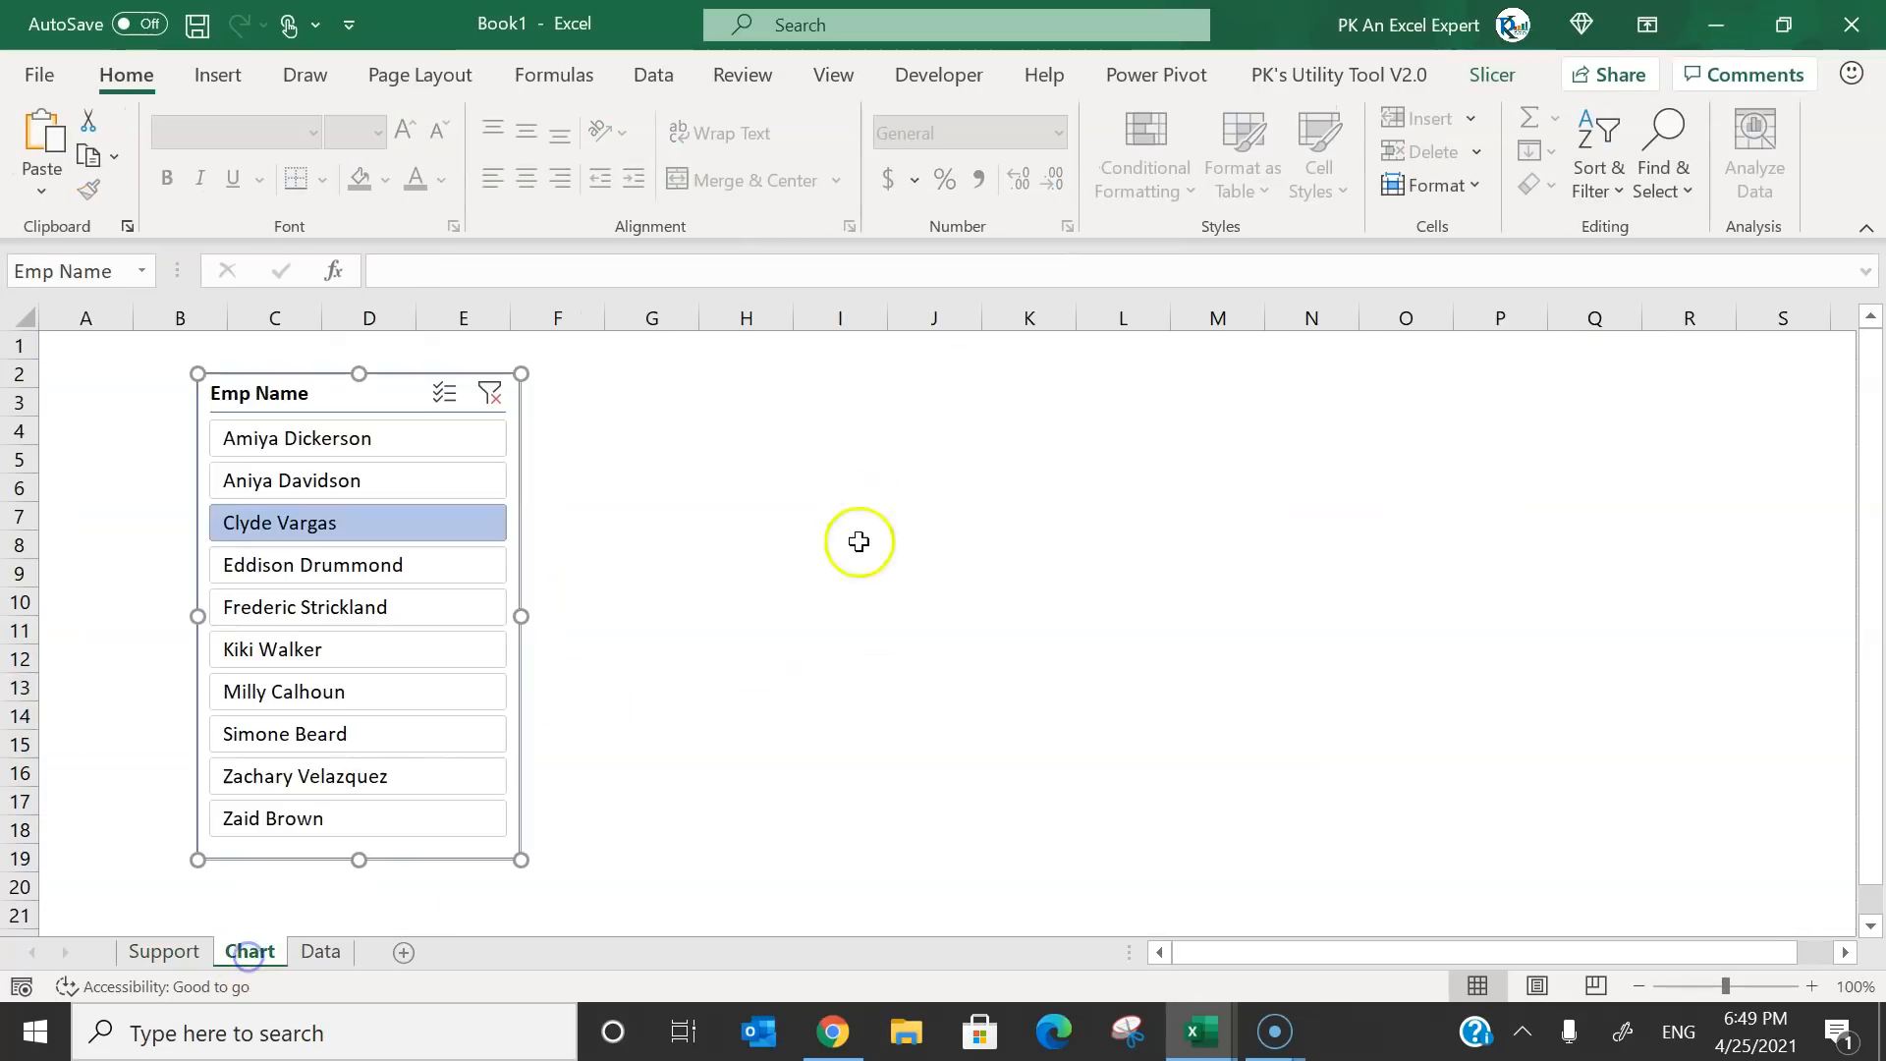
{"action": "left_click", "coordinate": [868, 485]}
{"action": "key", "text": "ctrl+v"}
{"action": "left_click_drag", "start_coordinate": [872, 493], "coordinate": [690, 383]}
{"action": "left_click_drag", "start_coordinate": [1253, 799], "coordinate": [1422, 840]}
{"action": "left_click_drag", "start_coordinate": [786, 395], "coordinate": [771, 388]}
{"action": "left_click", "coordinate": [1562, 654]}
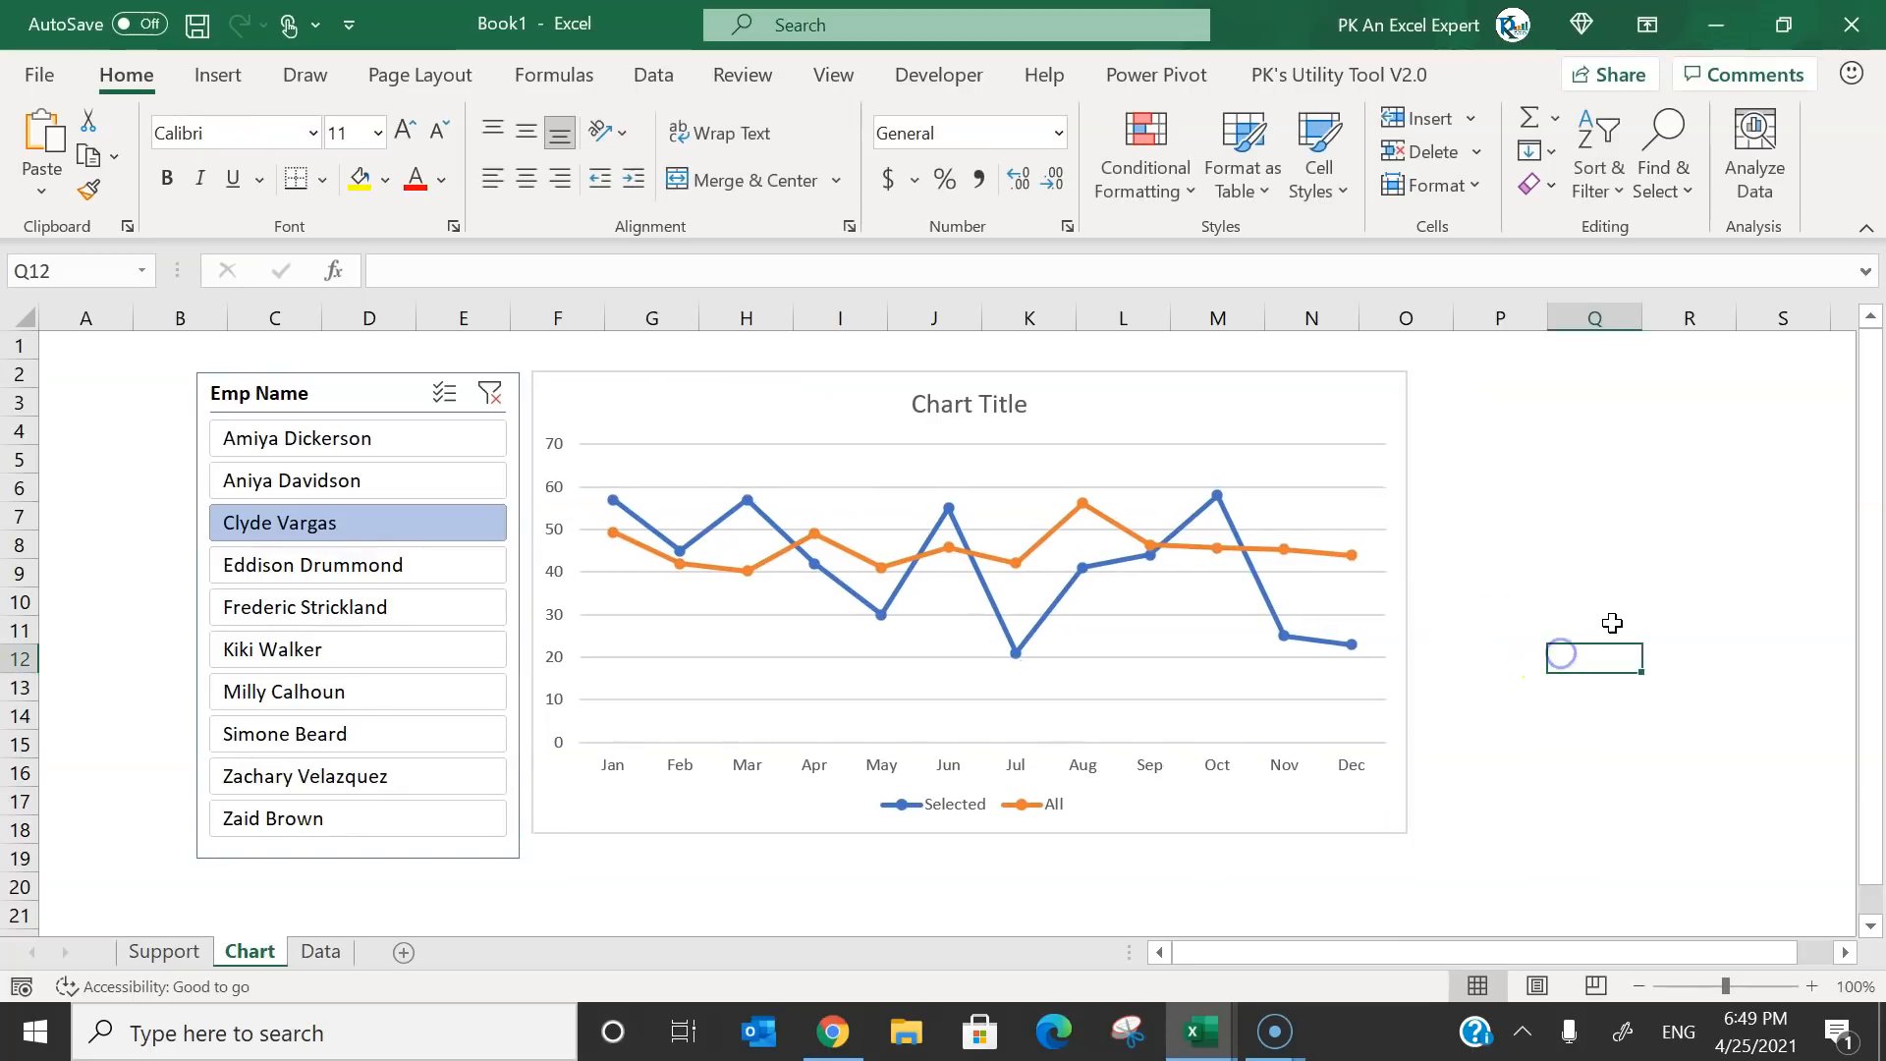
Format the All series line as a solid line in teal green chosen from the standard colour palette.
{"action": "left_click", "coordinate": [989, 553]}
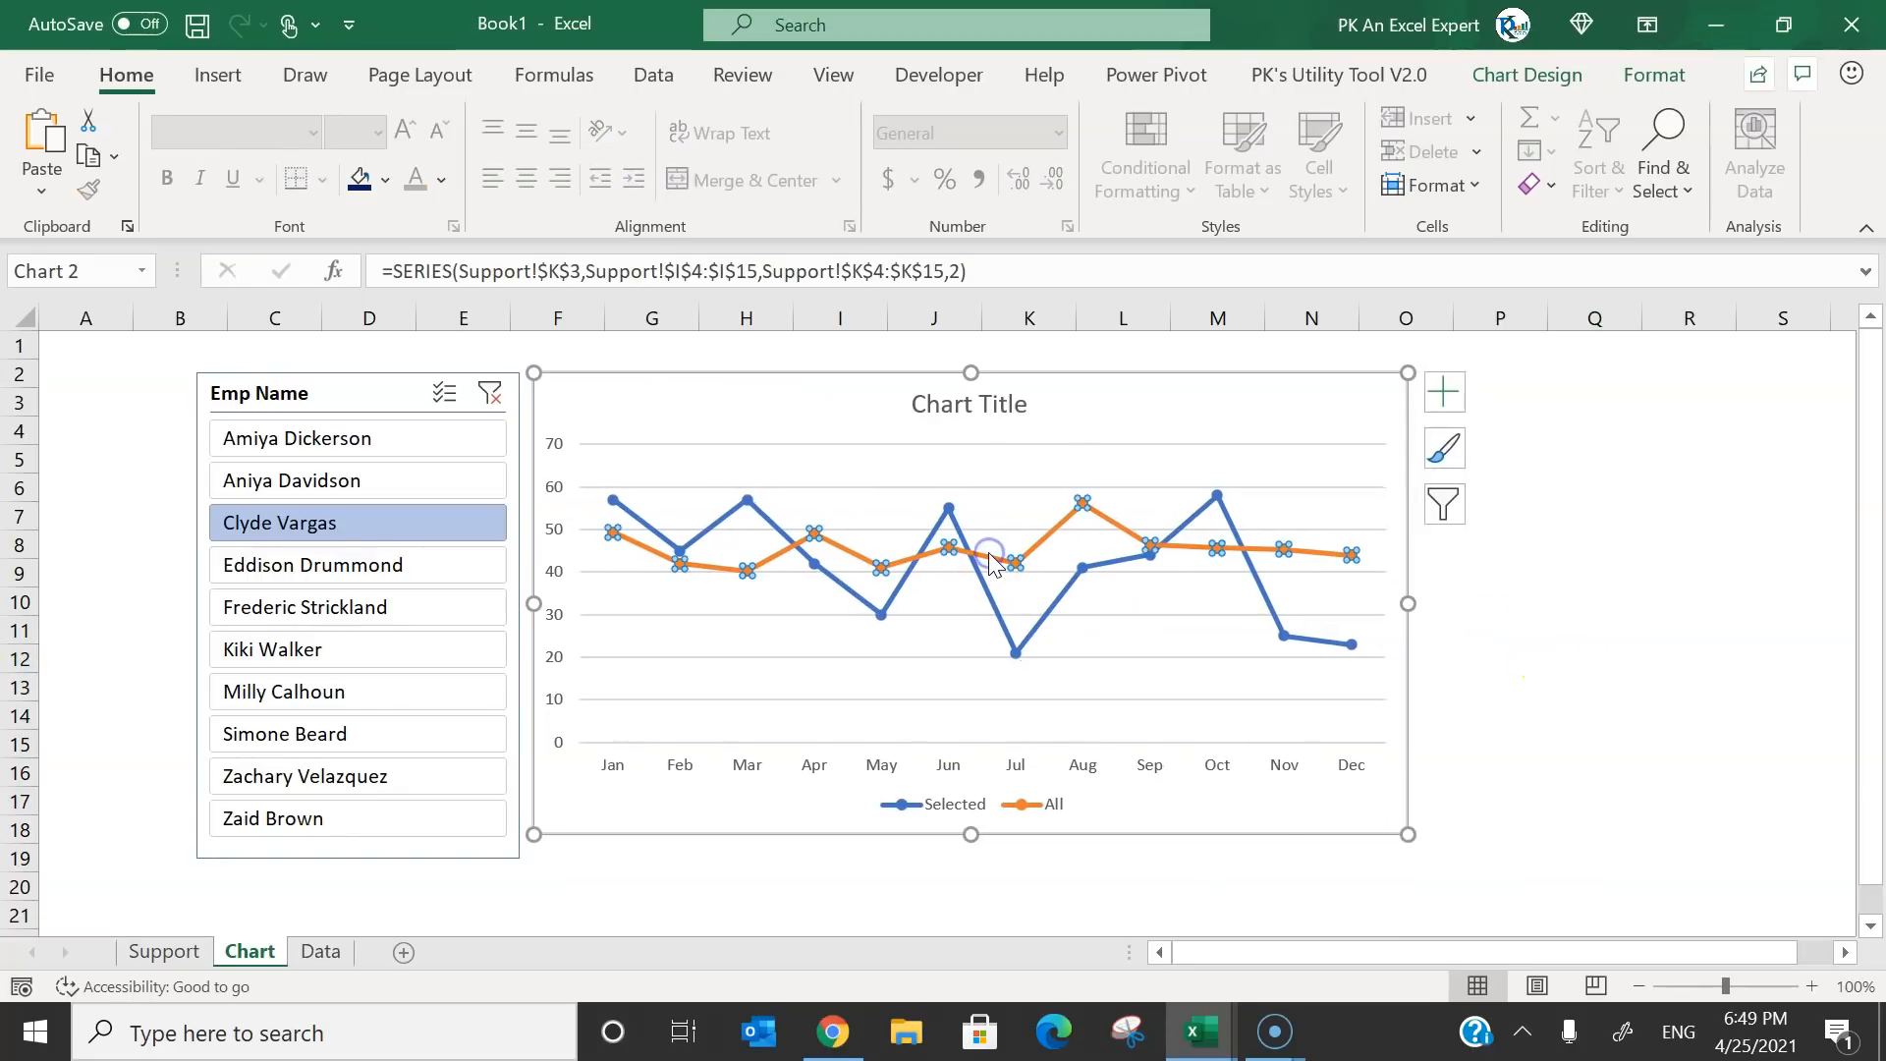
{"action": "right_click", "coordinate": [989, 552]}
{"action": "left_click", "coordinate": [1157, 887]}
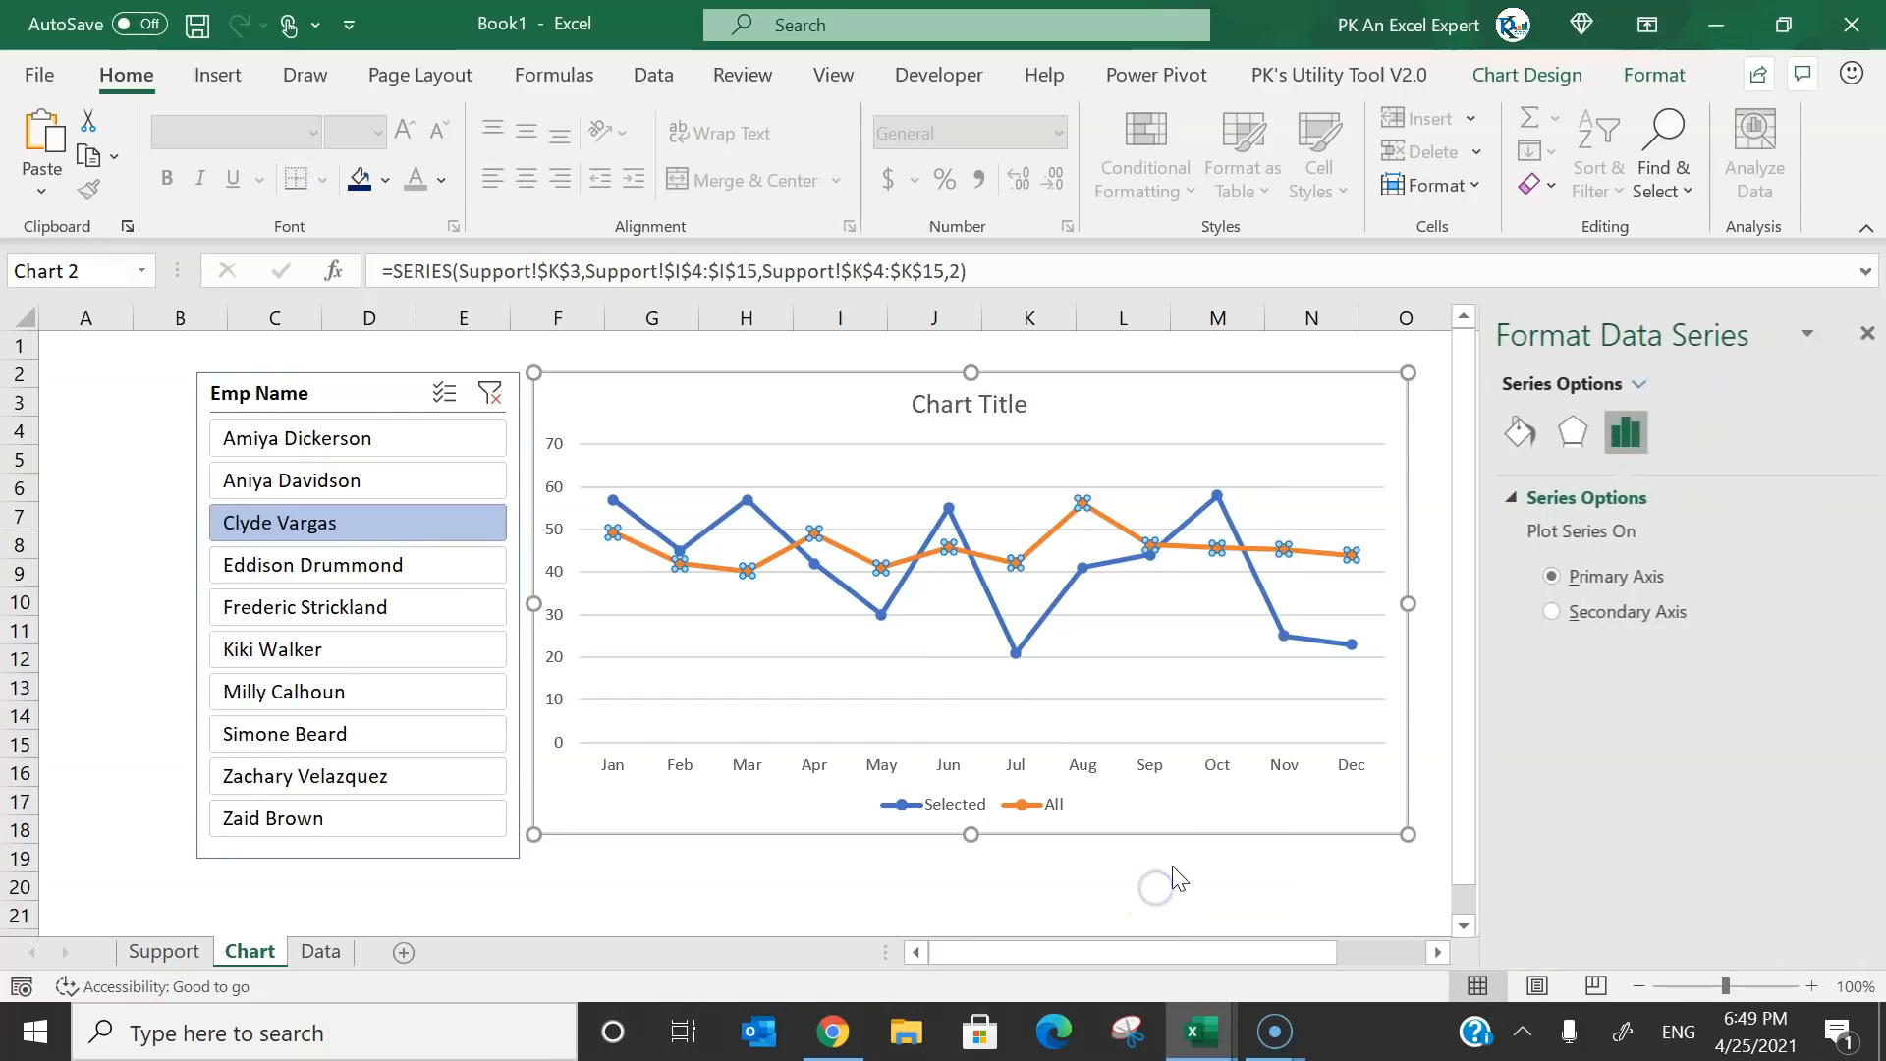
{"action": "left_click", "coordinate": [1506, 436]}
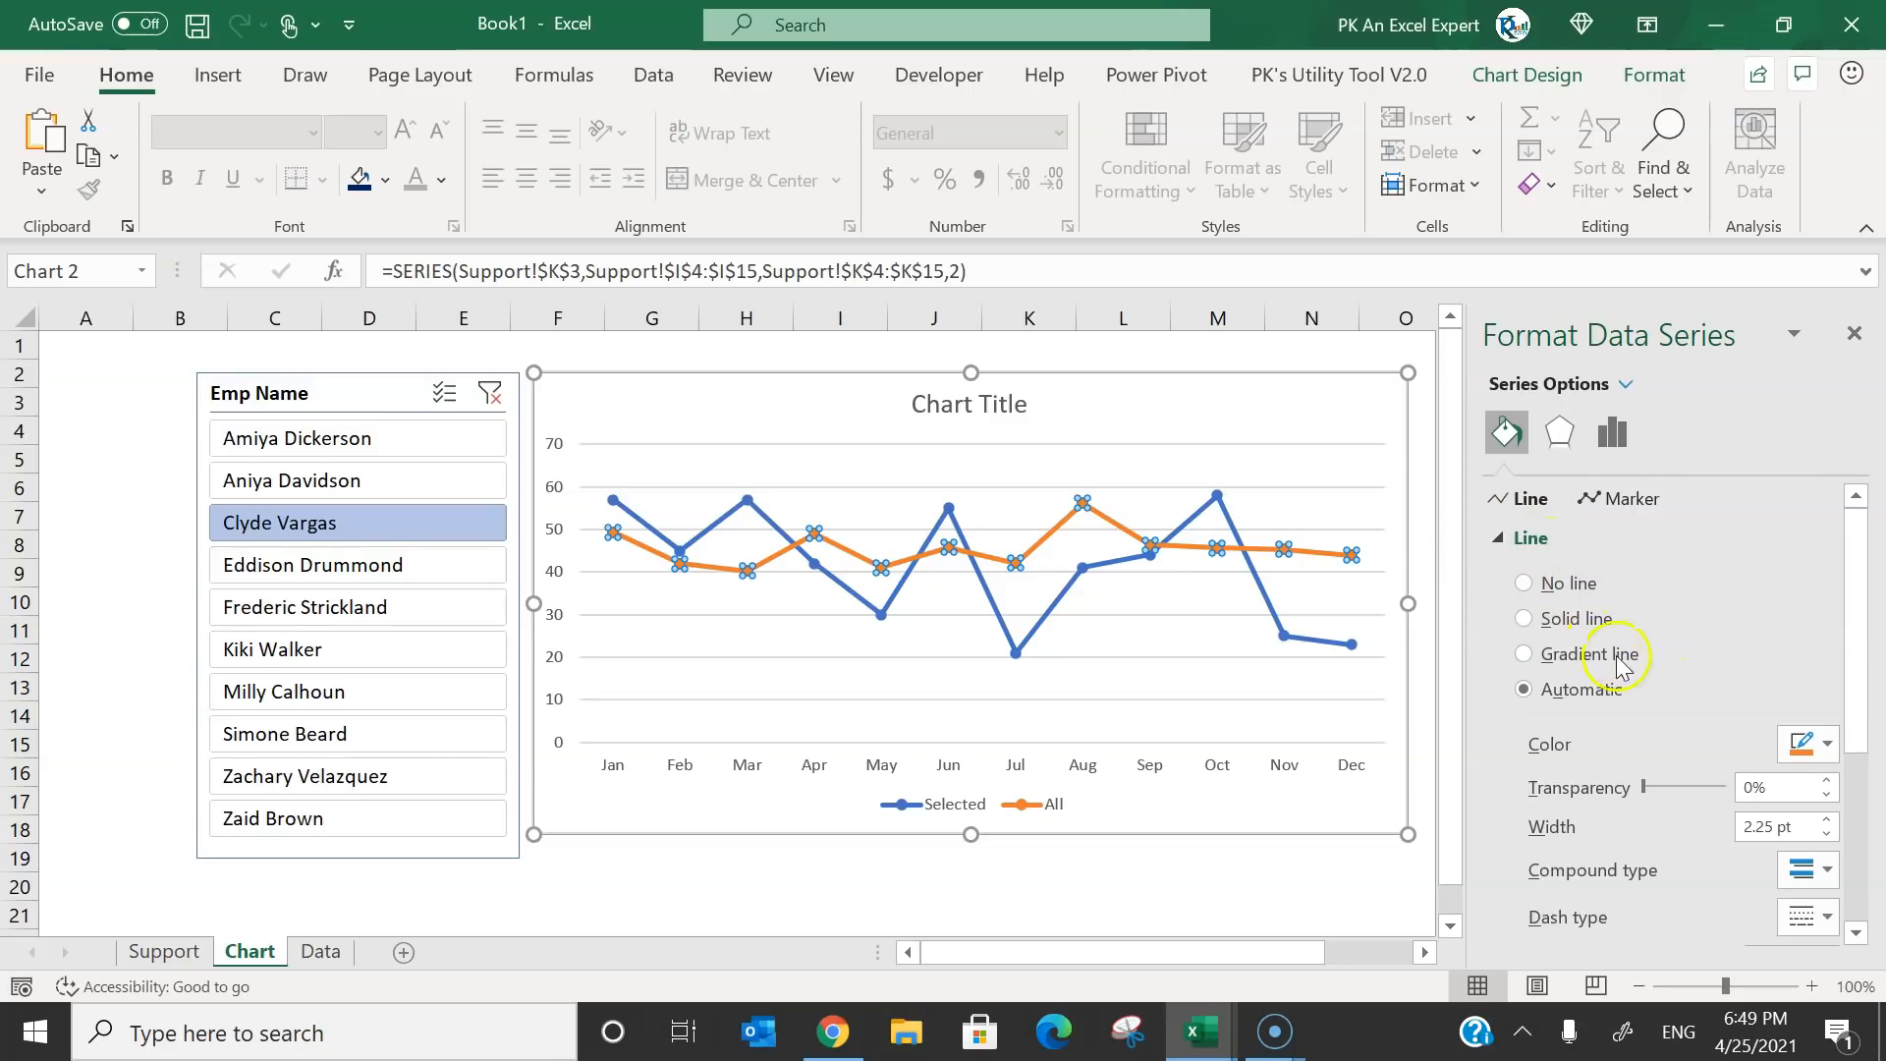
{"action": "left_click", "coordinate": [1577, 621]}
{"action": "left_click", "coordinate": [1822, 744]}
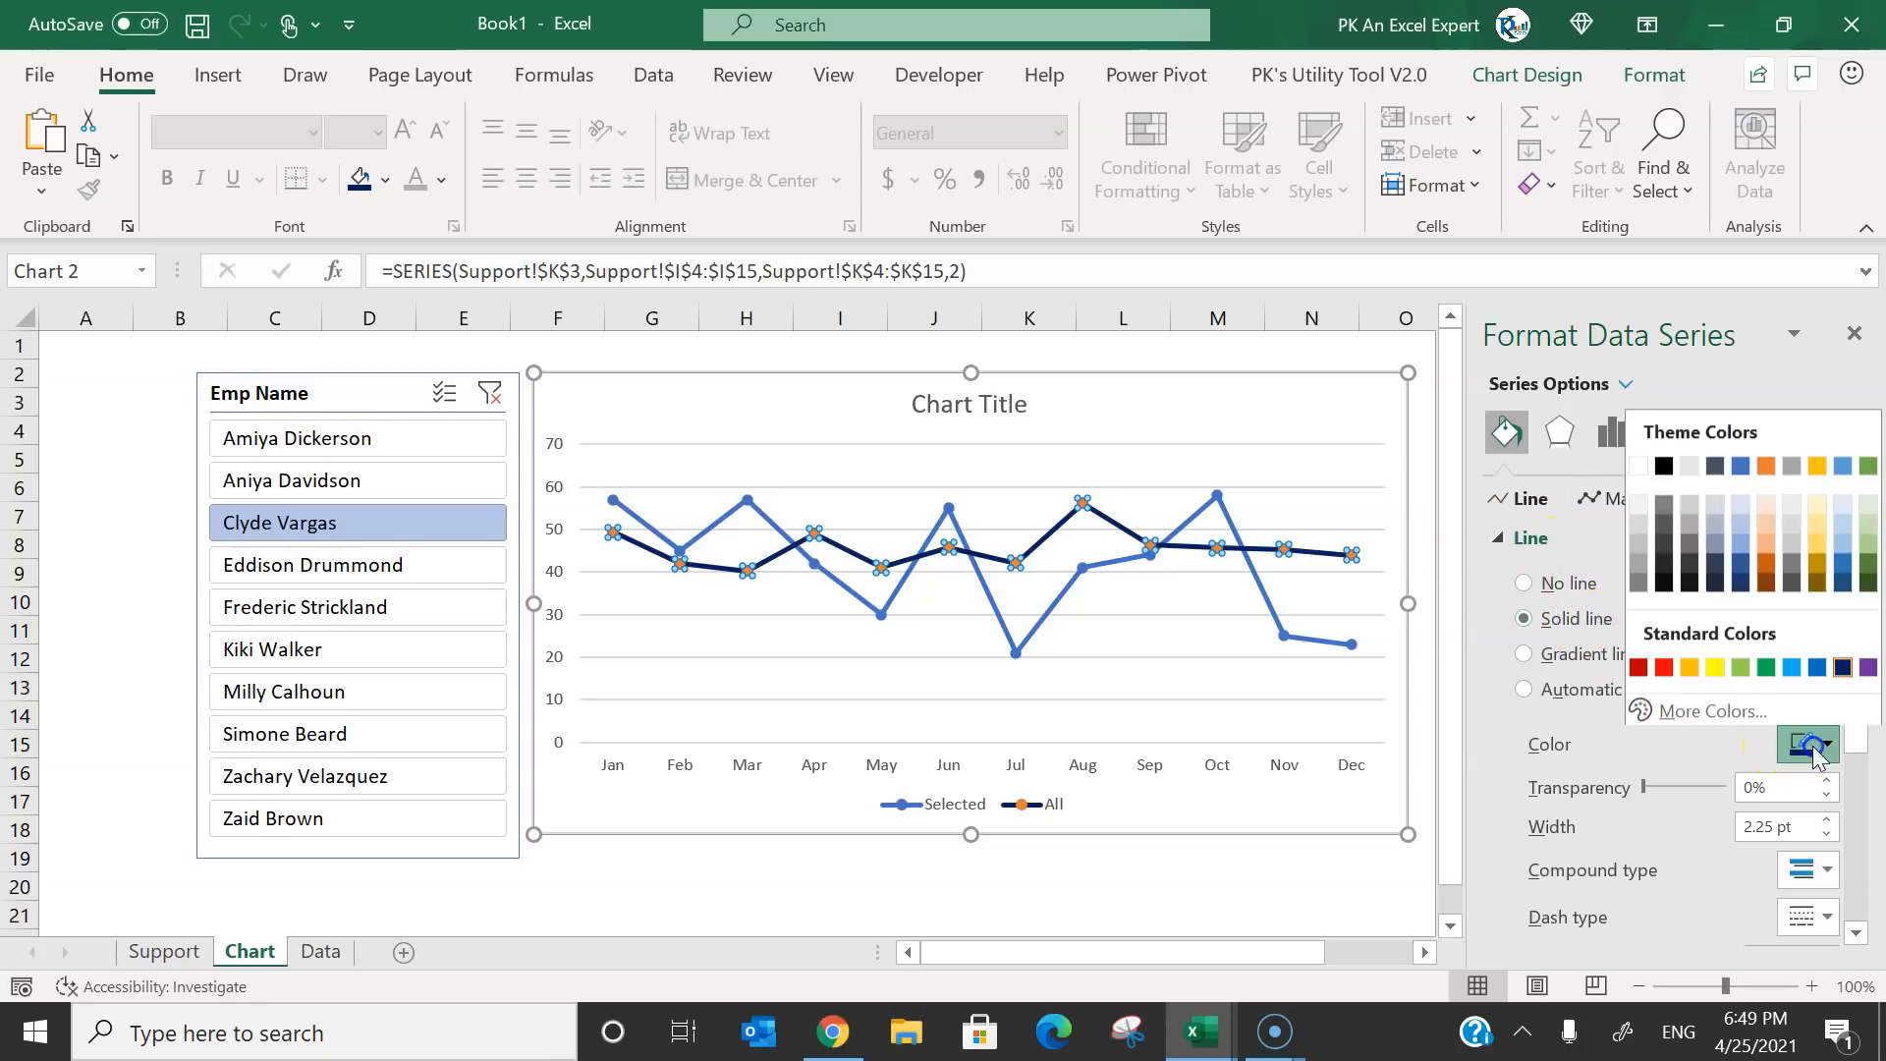
{"action": "left_click", "coordinate": [1733, 718]}
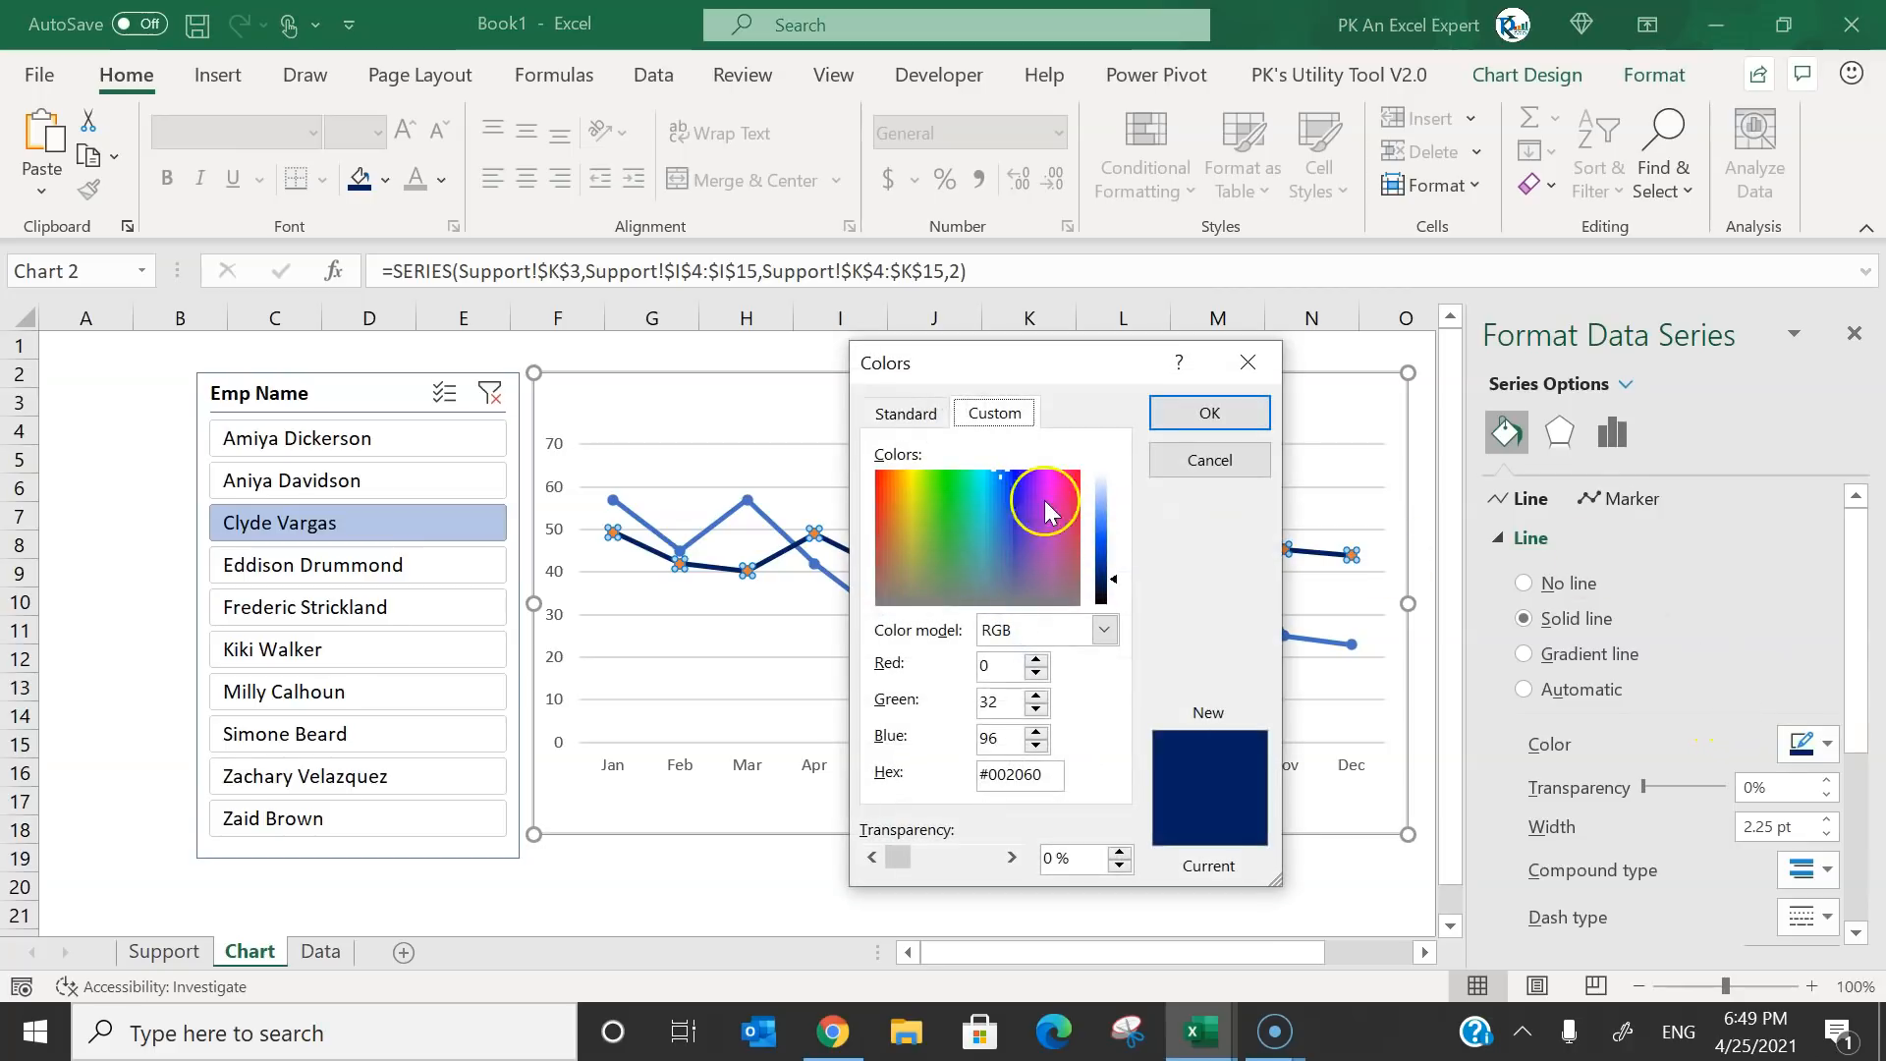
{"action": "left_click", "coordinate": [908, 413]}
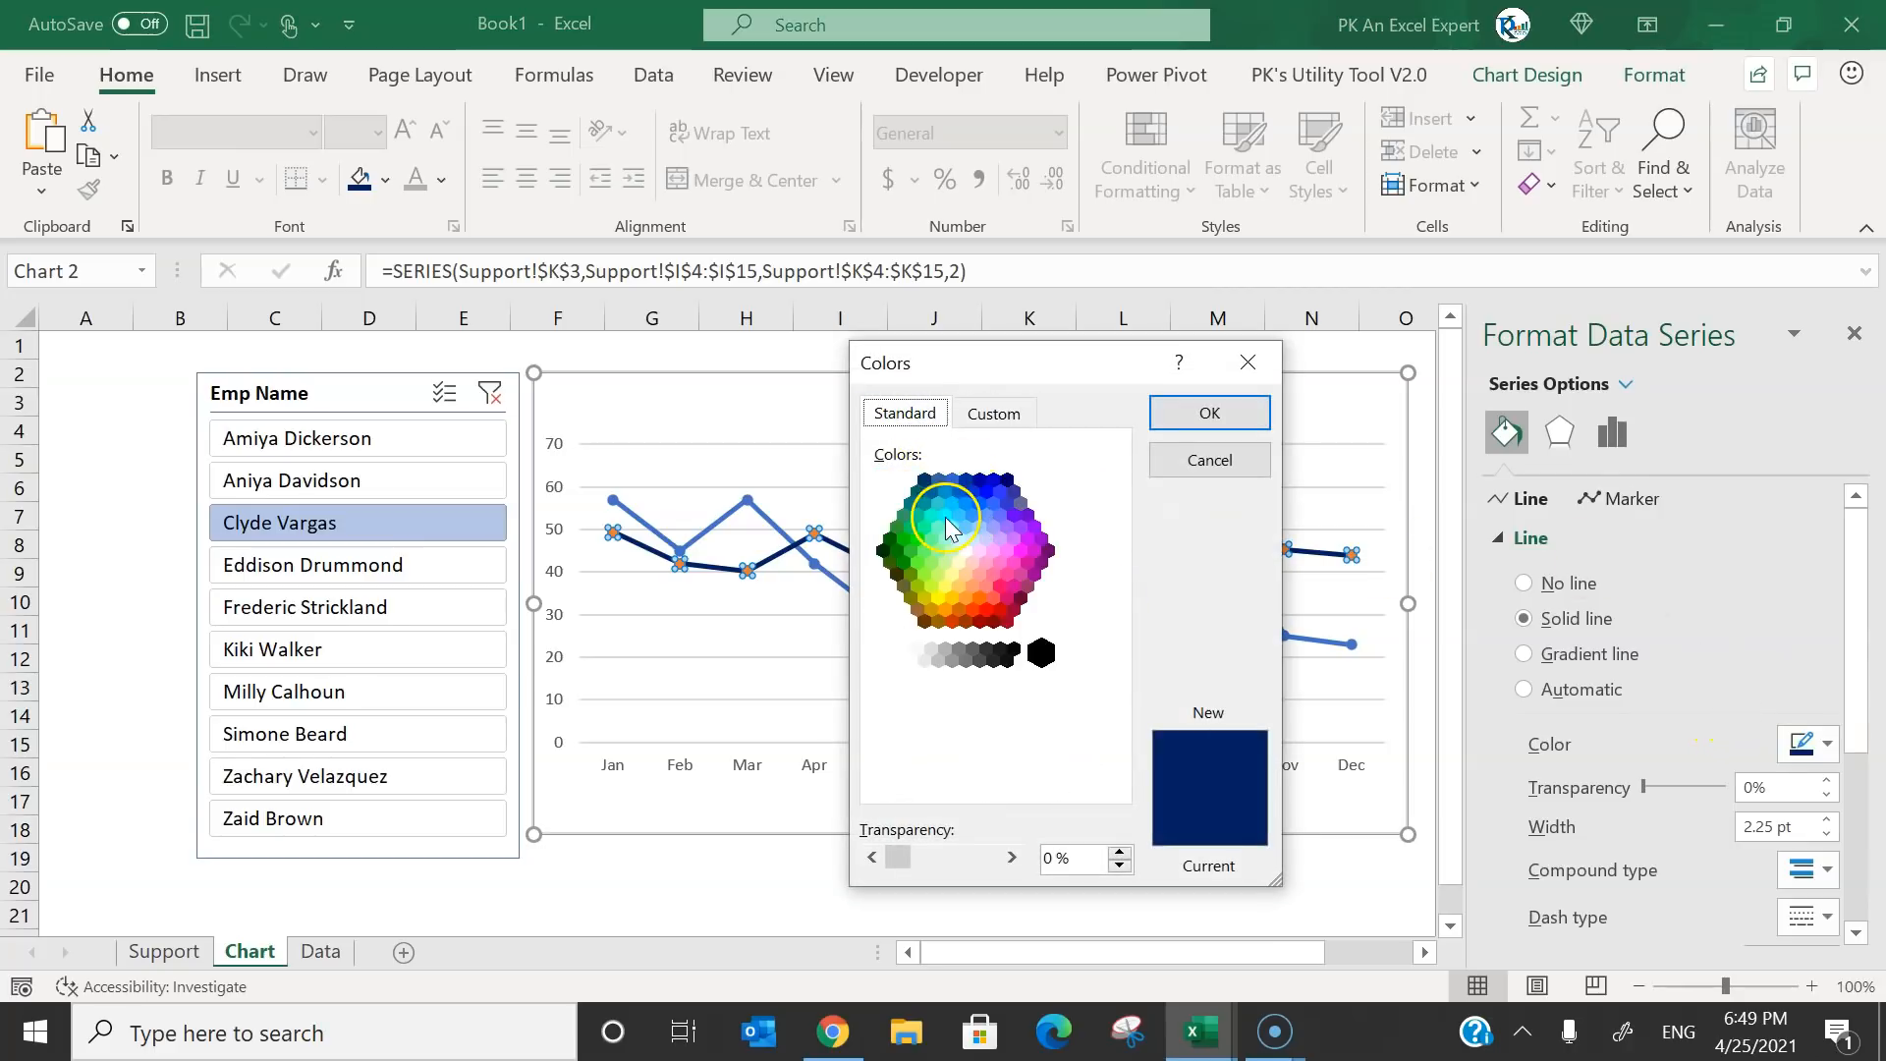
{"action": "left_click", "coordinate": [917, 514]}
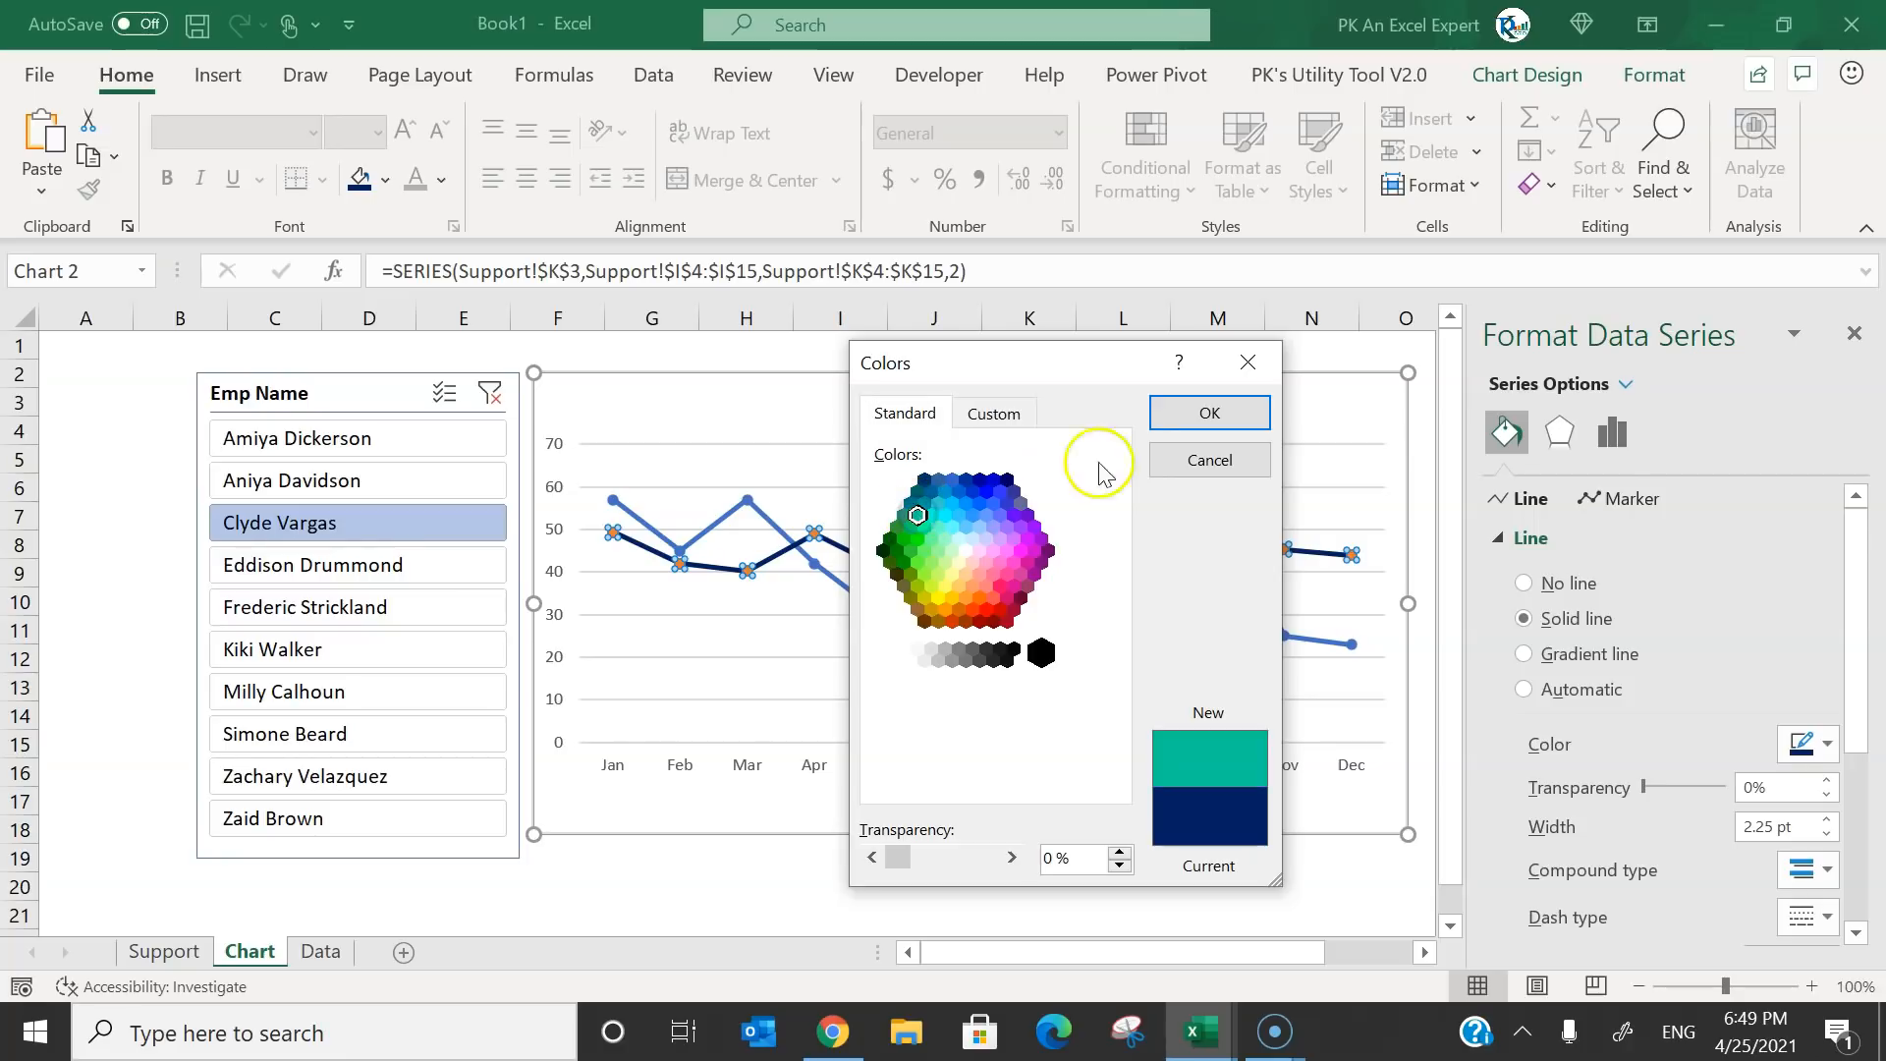
{"action": "left_click", "coordinate": [1218, 412]}
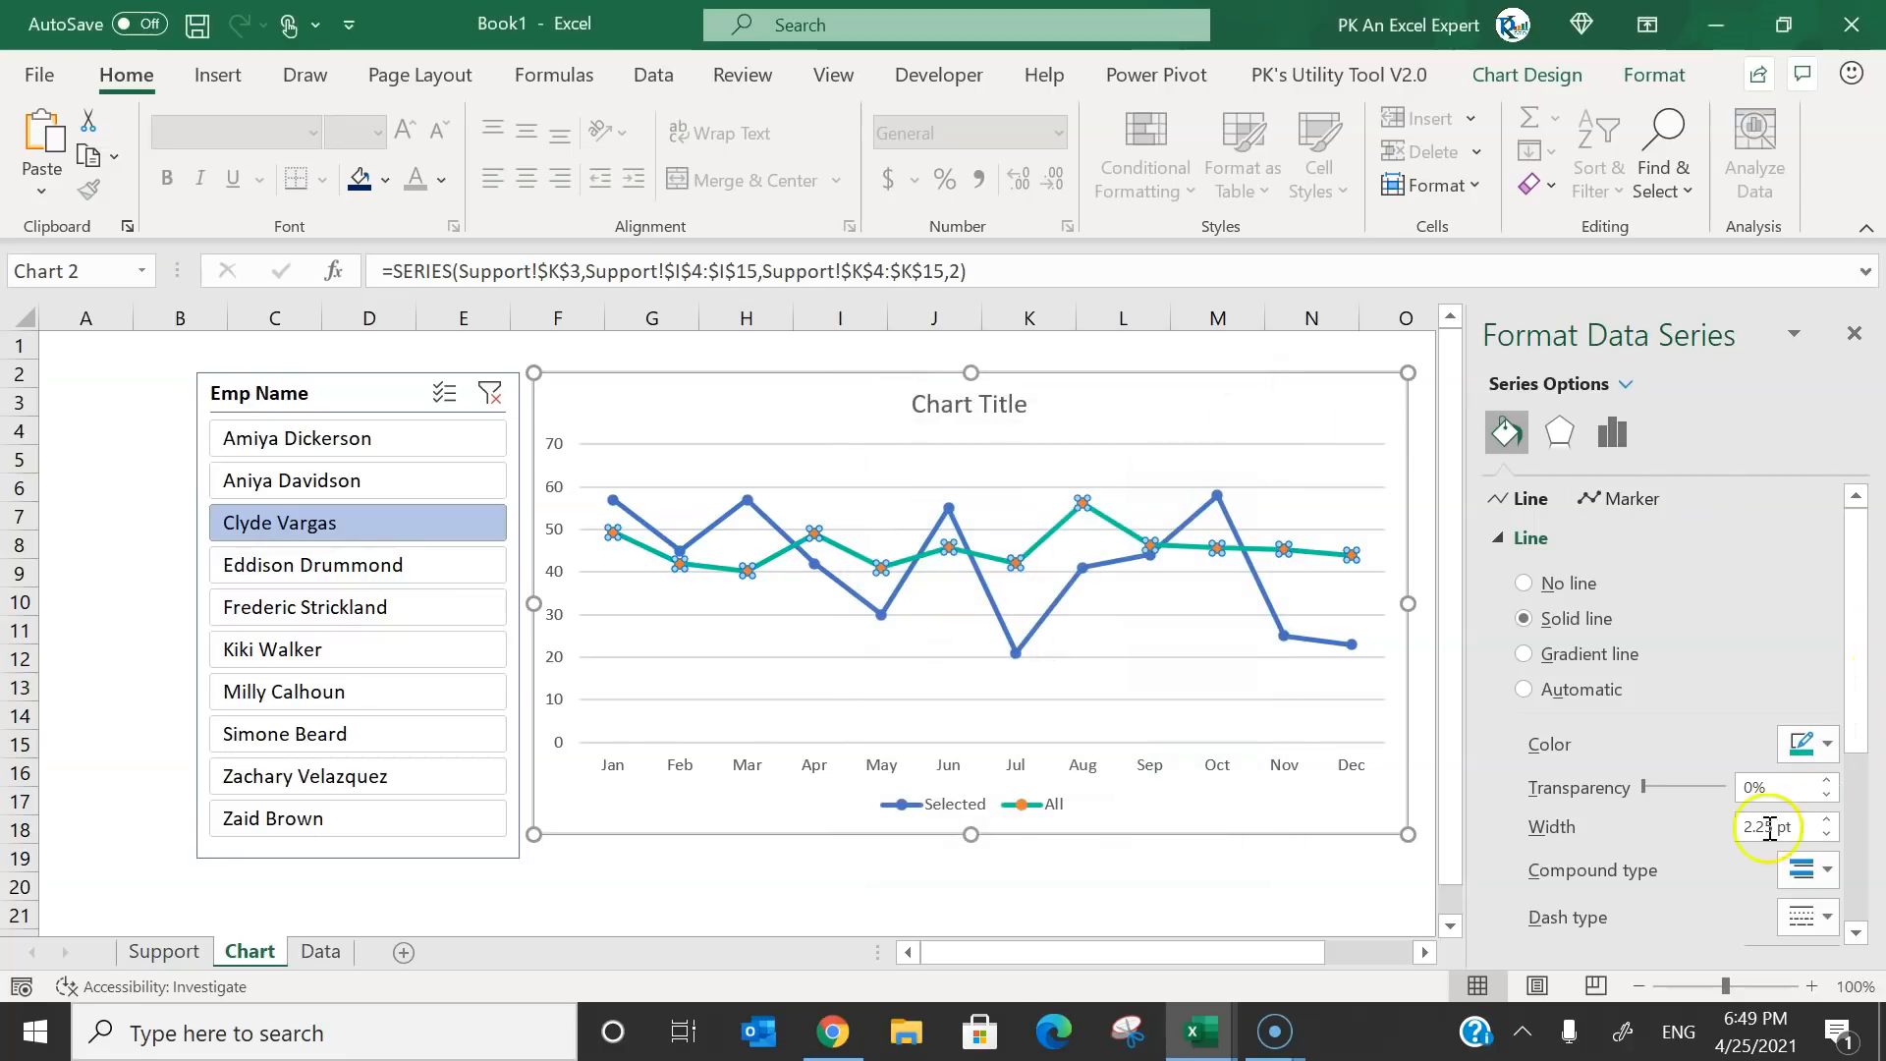
Reduce the All series line width to 1.5 pt.
{"action": "left_click", "coordinate": [1820, 837]}
{"action": "left_click", "coordinate": [1820, 837]}
{"action": "left_click", "coordinate": [1819, 837]}
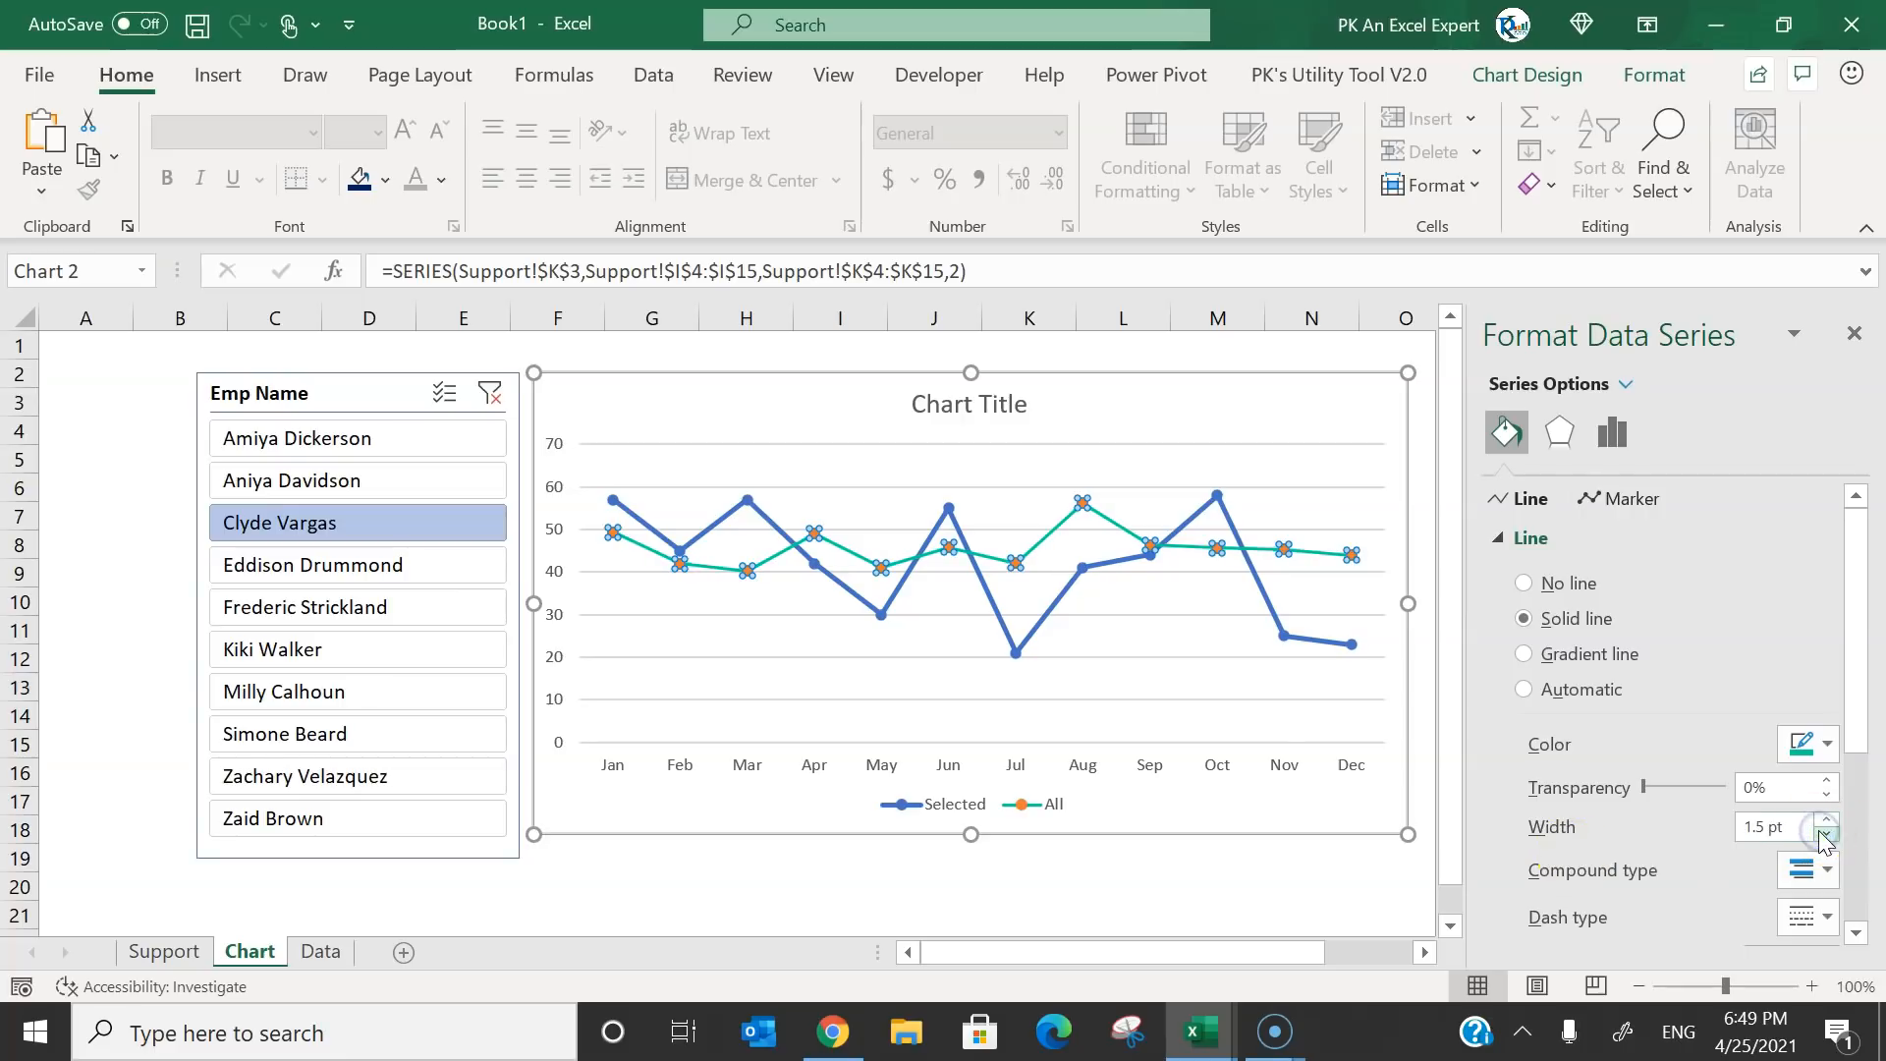
Fill the All series markers with a solid colour, using the same recent teal green as the line.
{"action": "left_click", "coordinate": [1619, 501]}
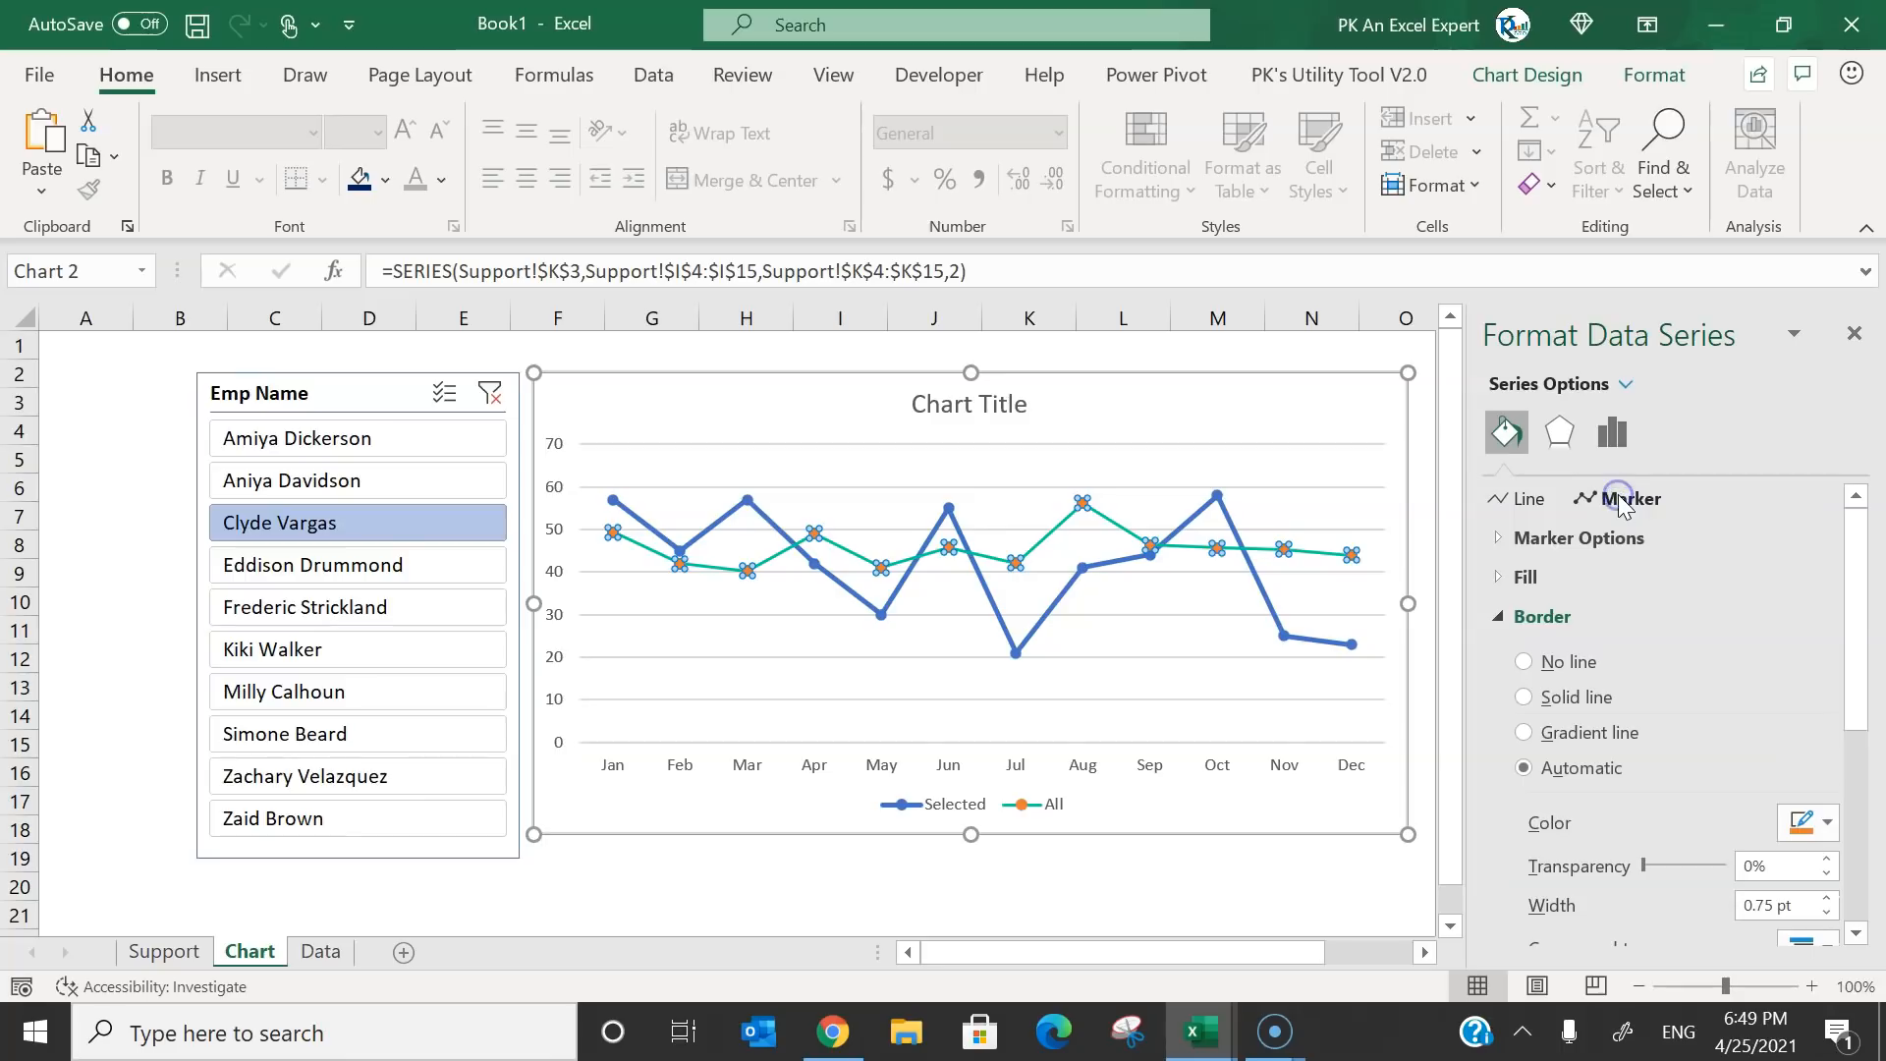
{"action": "left_click", "coordinate": [1572, 543]}
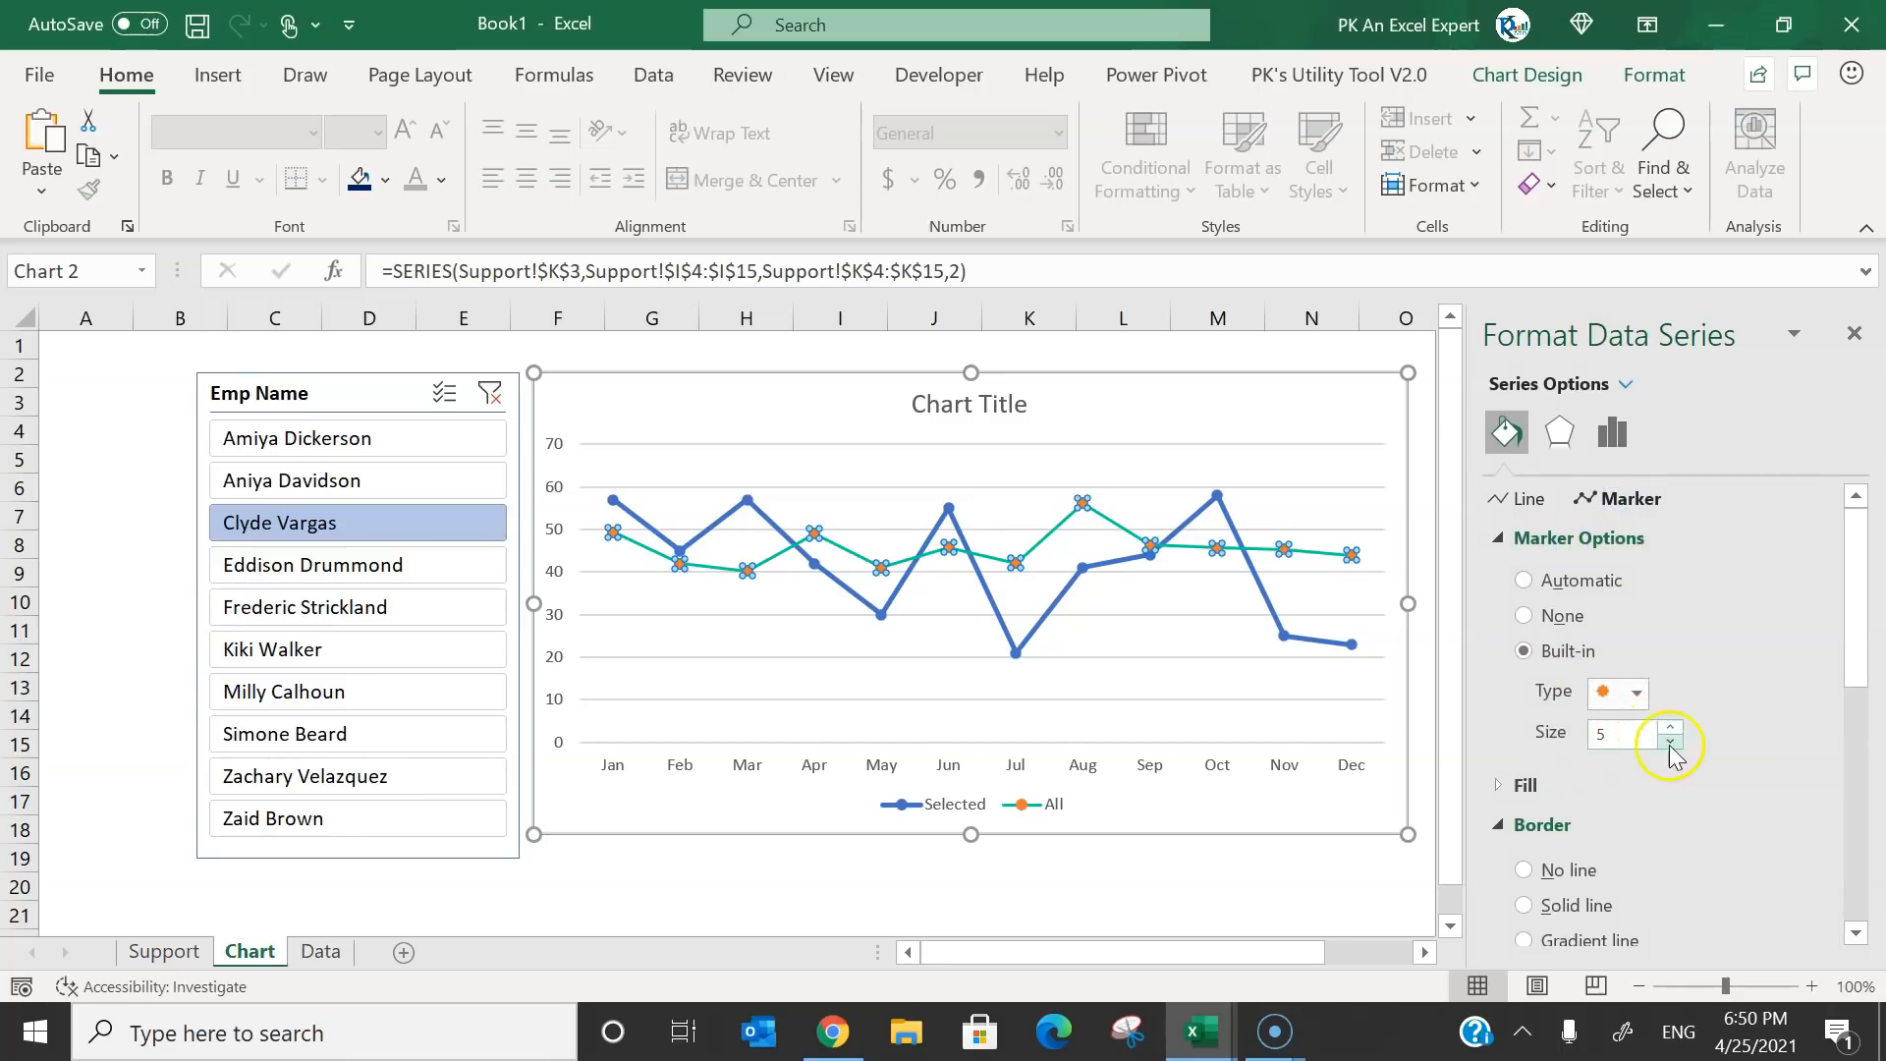
{"action": "left_click", "coordinate": [1499, 785]}
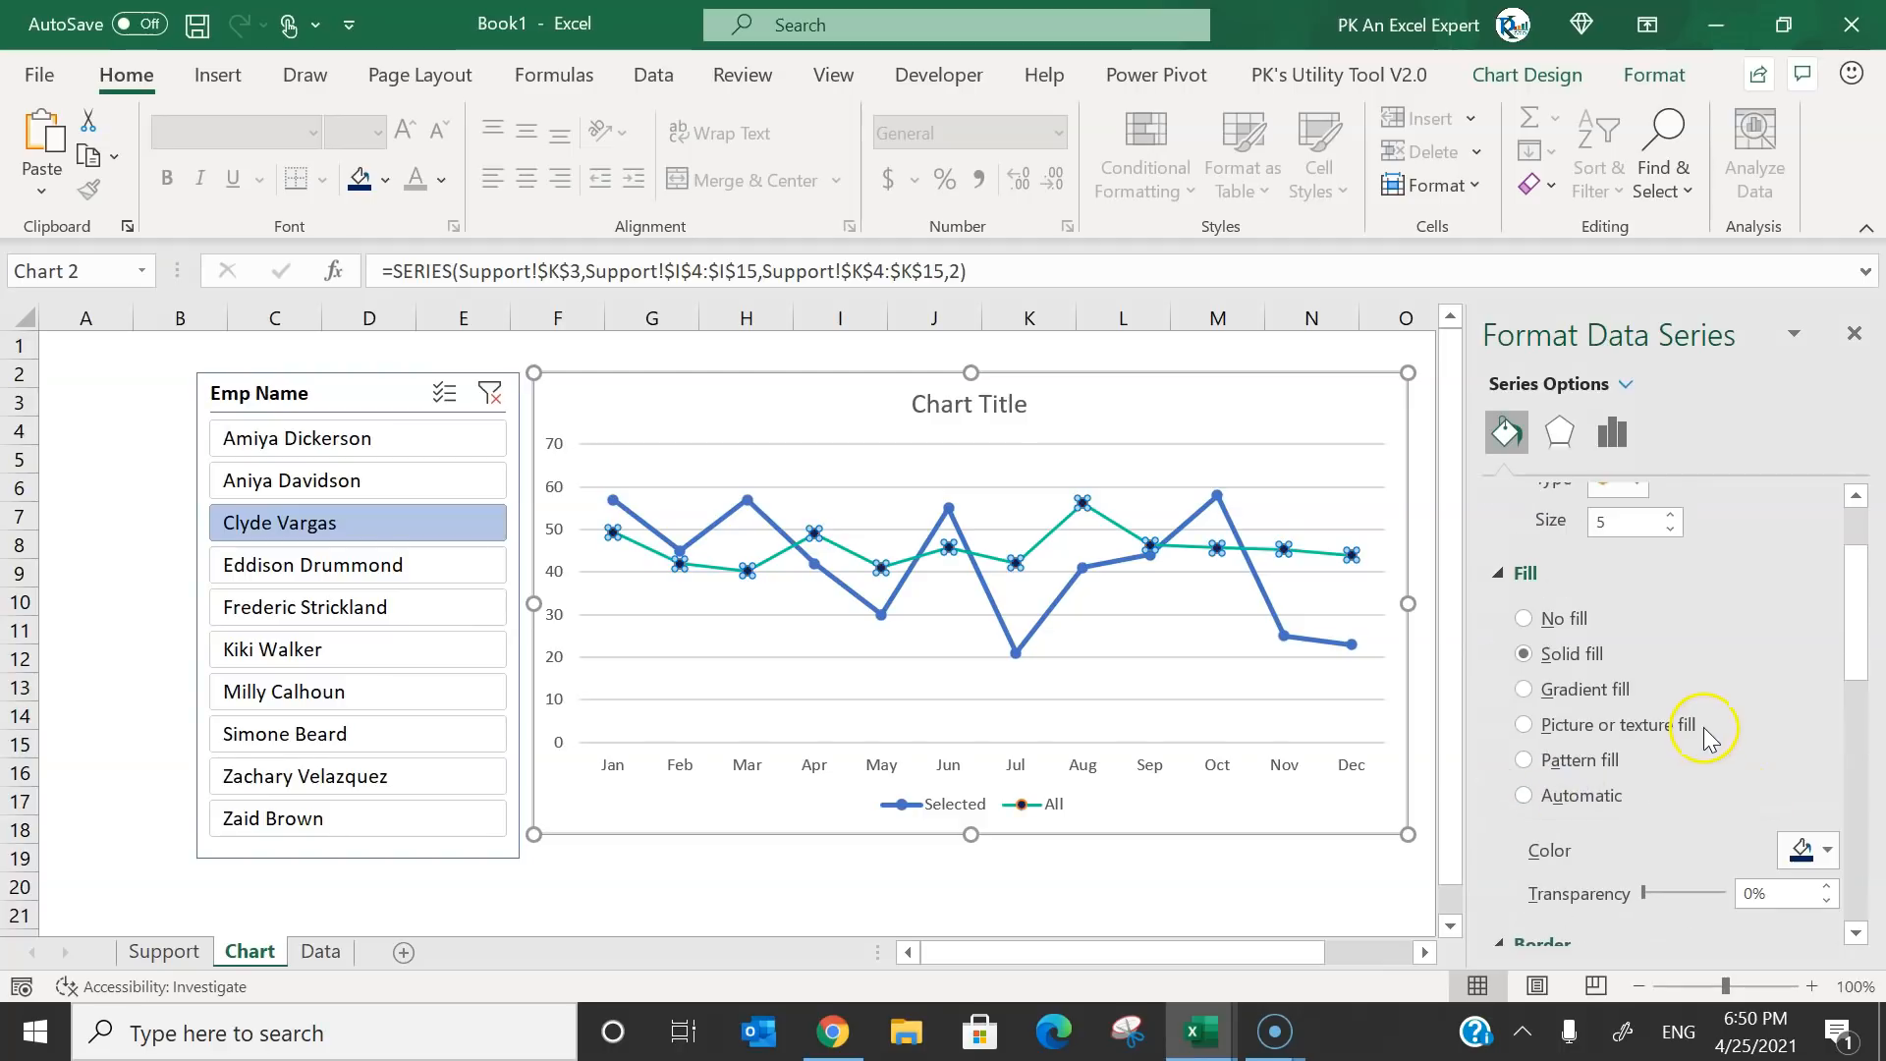
{"action": "left_click", "coordinate": [1813, 847]}
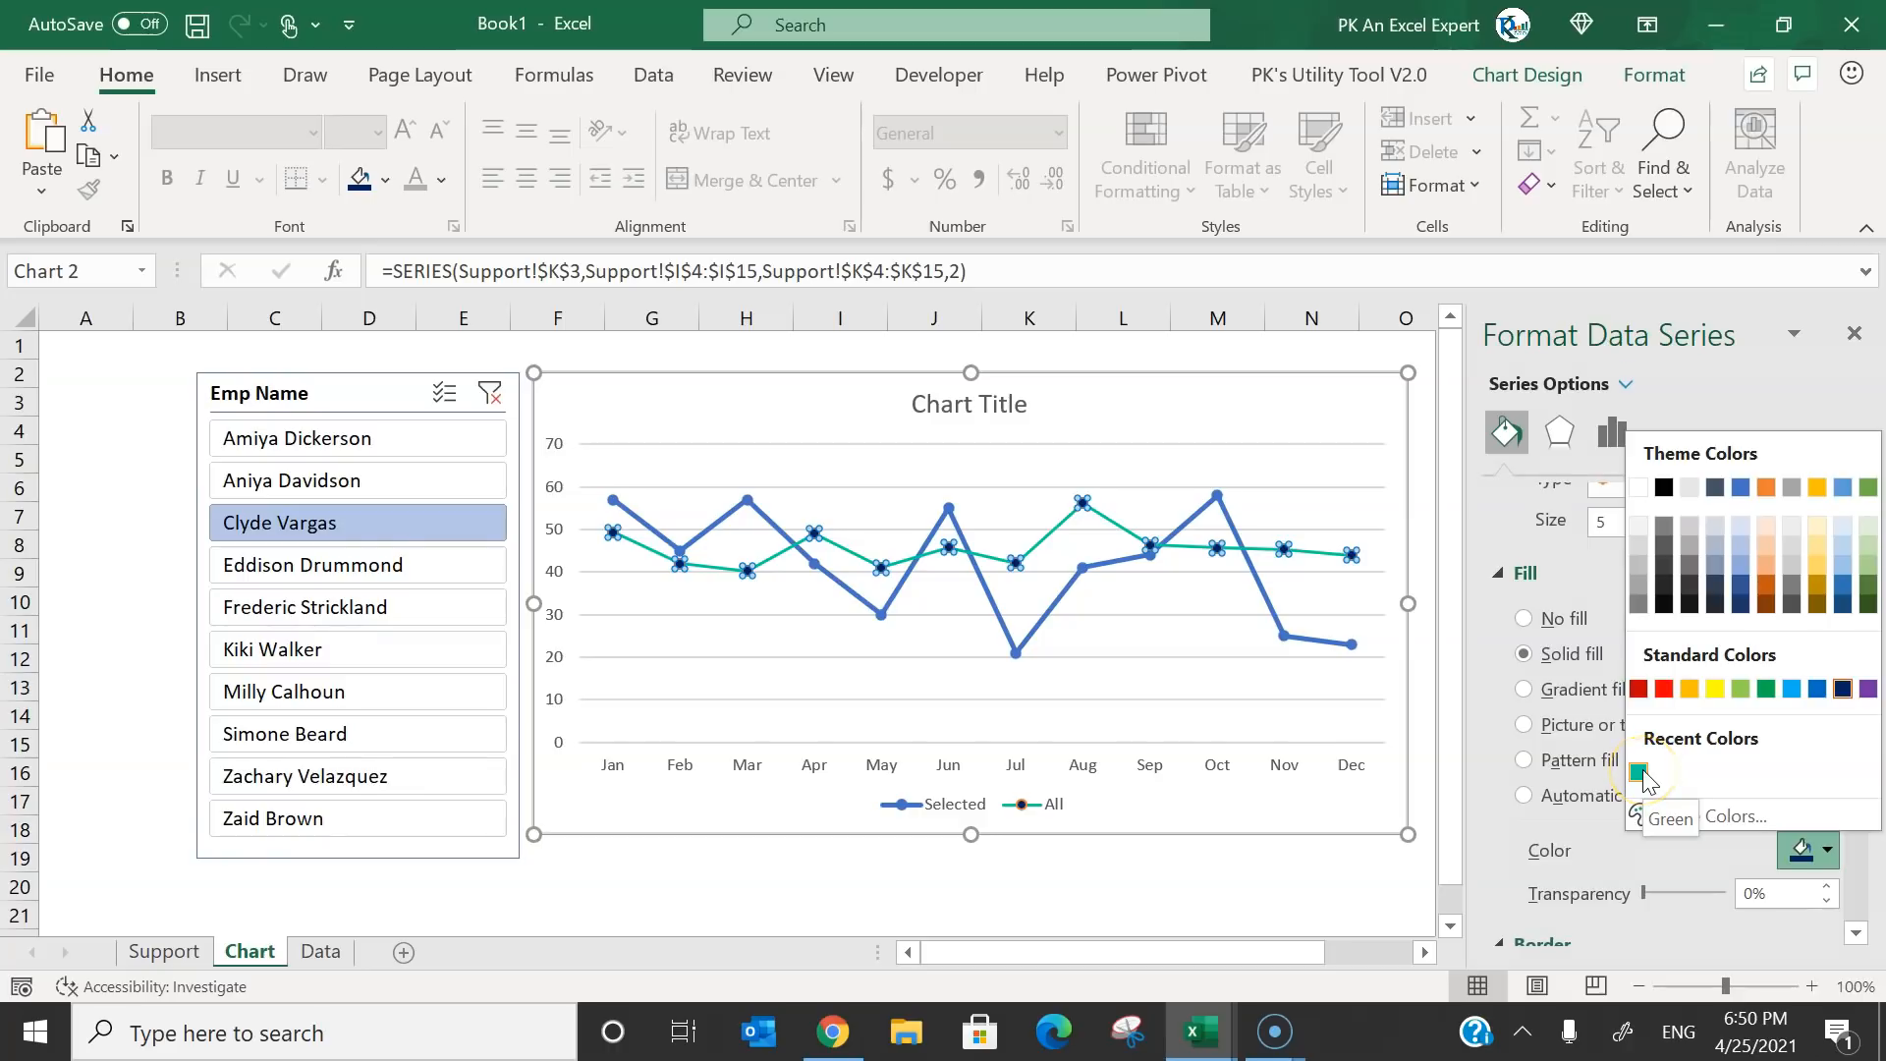
{"action": "left_click", "coordinate": [1640, 771]}
{"action": "scroll", "coordinate": [1700, 674], "scroll_direction": "down", "scroll_amount": 1}
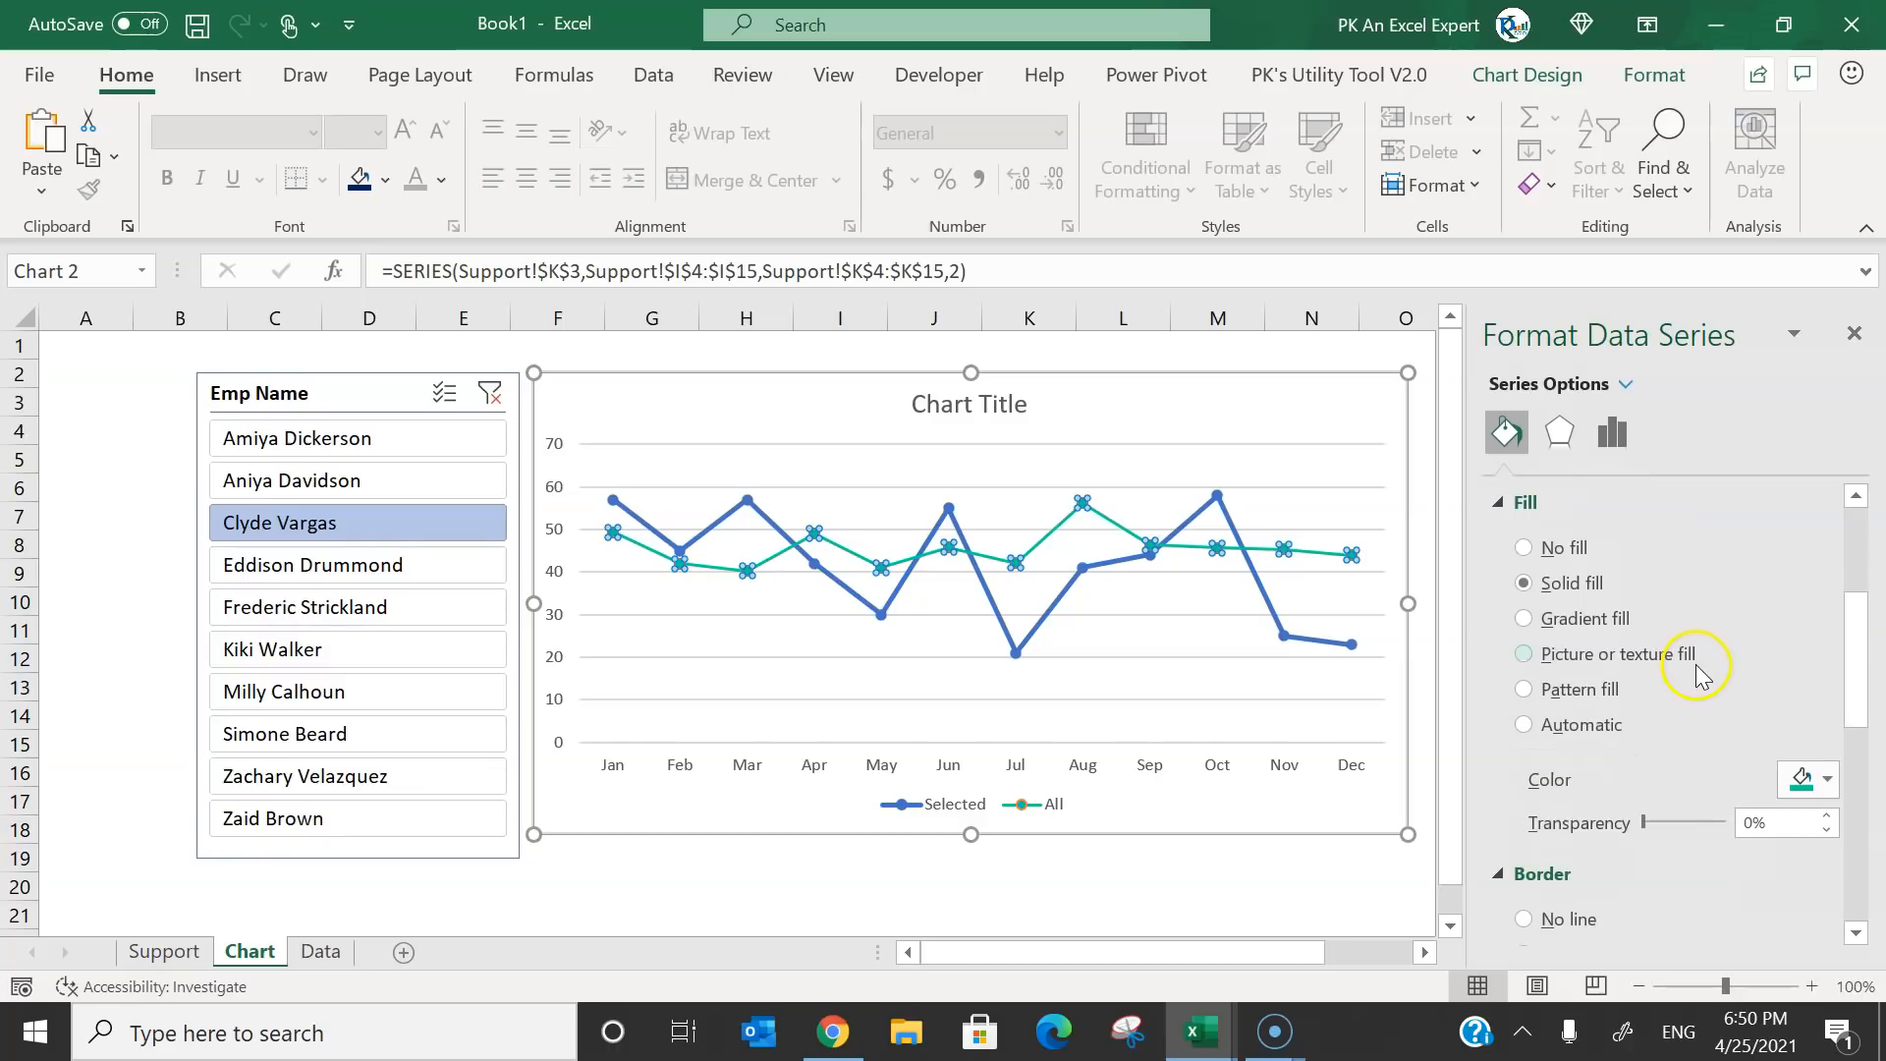
Give the All series markers a solid teal green border 1.5 pt wide.
{"action": "scroll", "coordinate": [1614, 919], "scroll_direction": "down", "scroll_amount": 3}
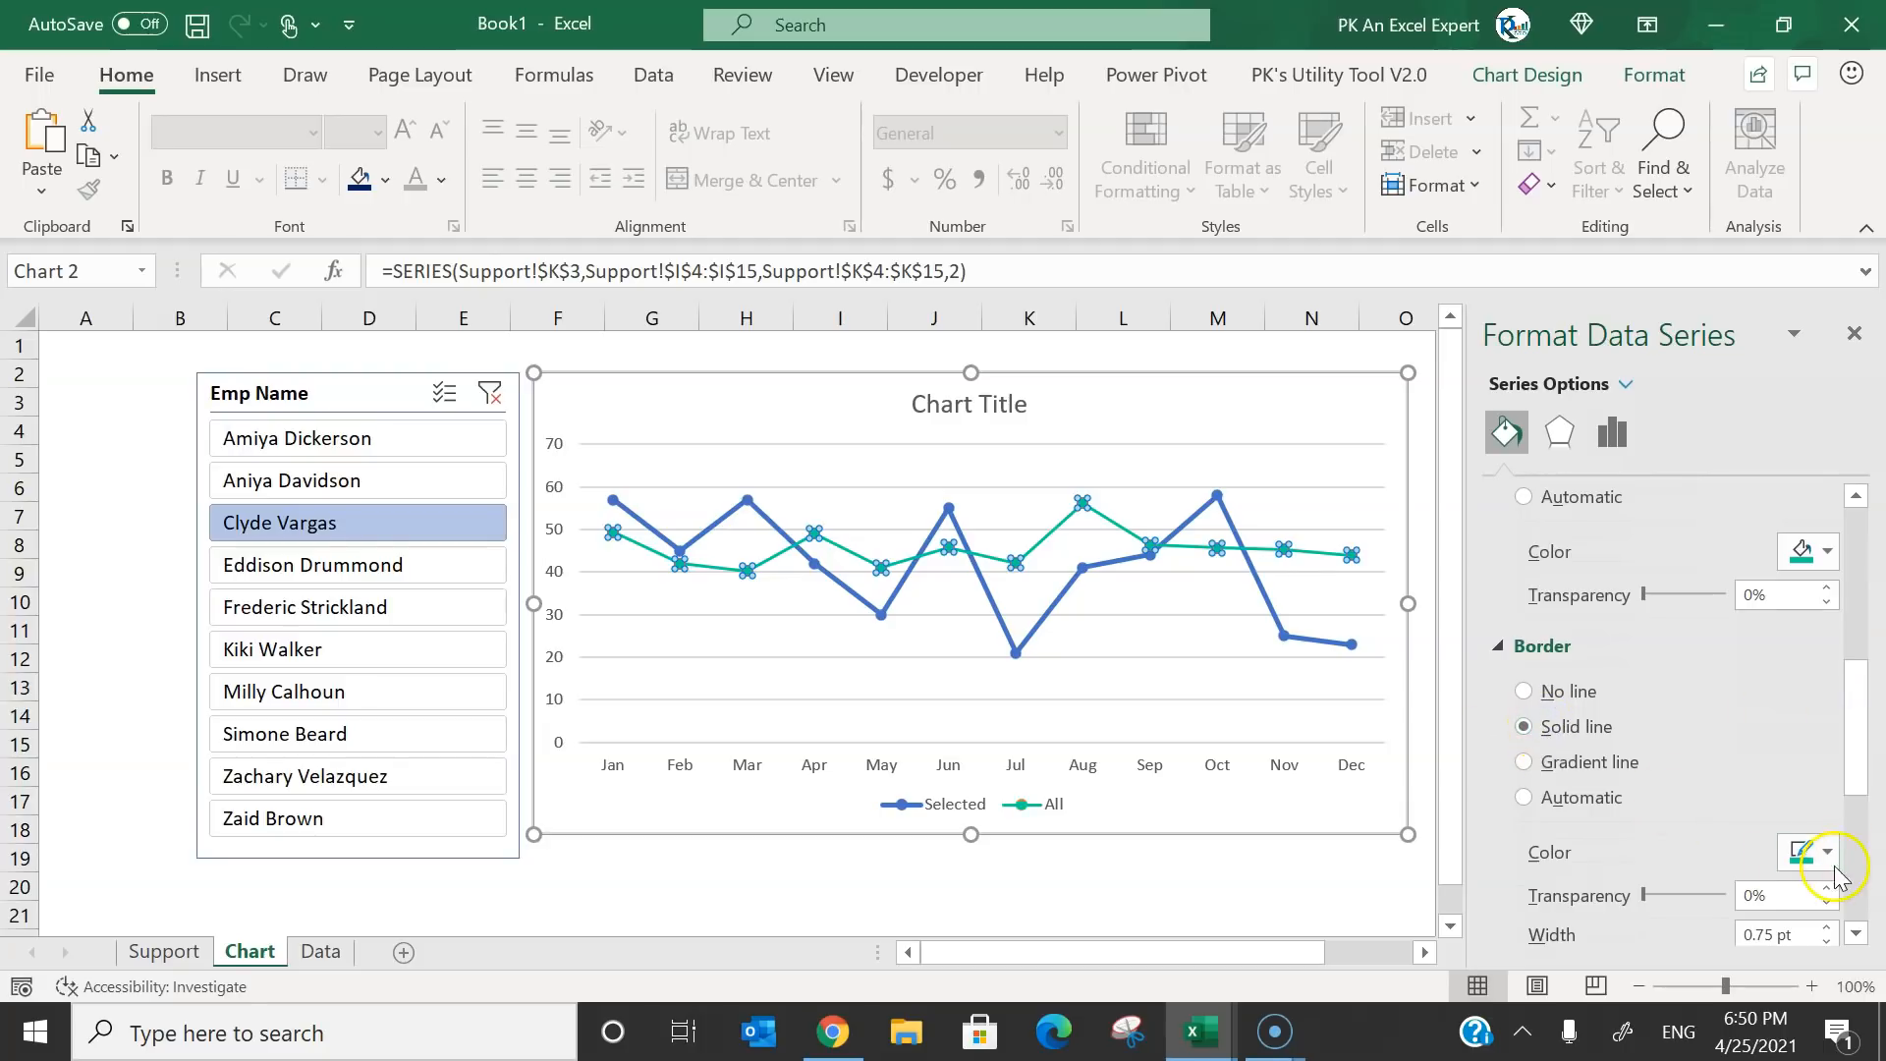
{"action": "scroll", "coordinate": [1853, 757], "scroll_direction": "down", "scroll_amount": 2}
{"action": "left_click", "coordinate": [1813, 699]}
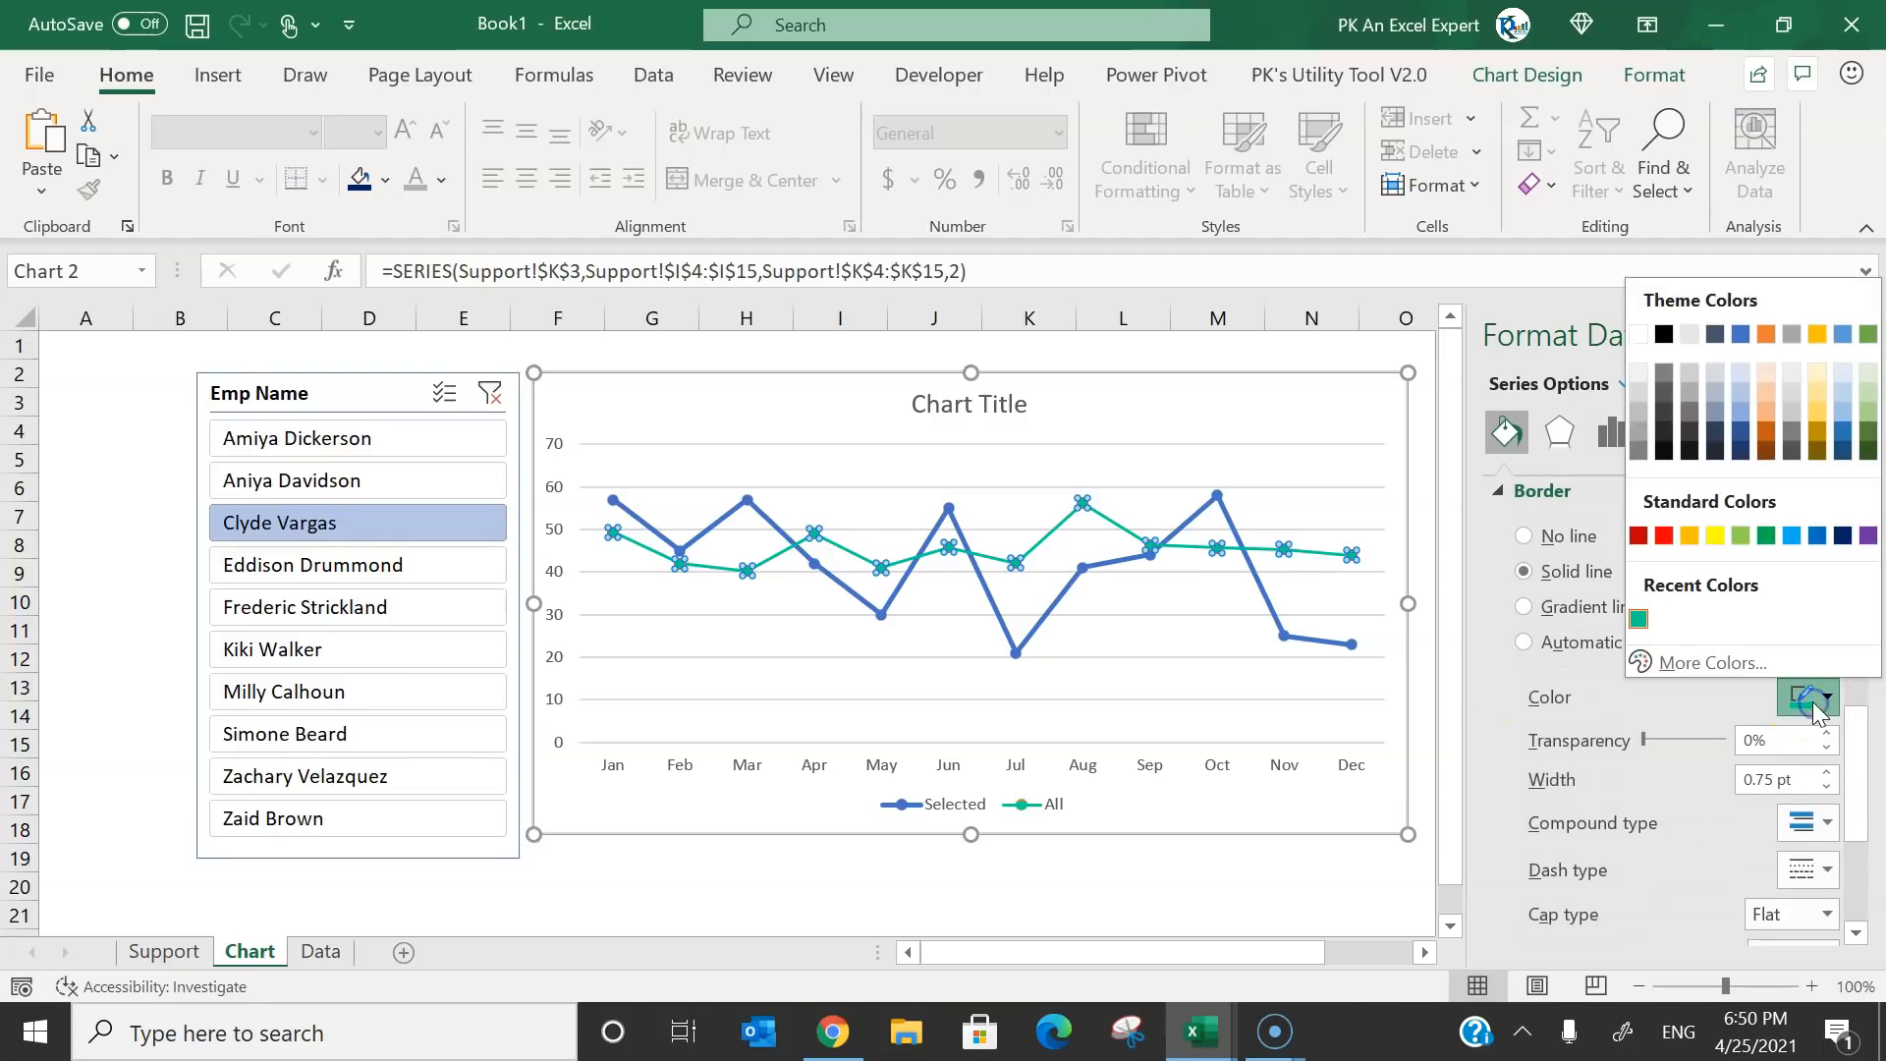
{"action": "left_click", "coordinate": [1638, 618]}
{"action": "left_click", "coordinate": [1828, 774]}
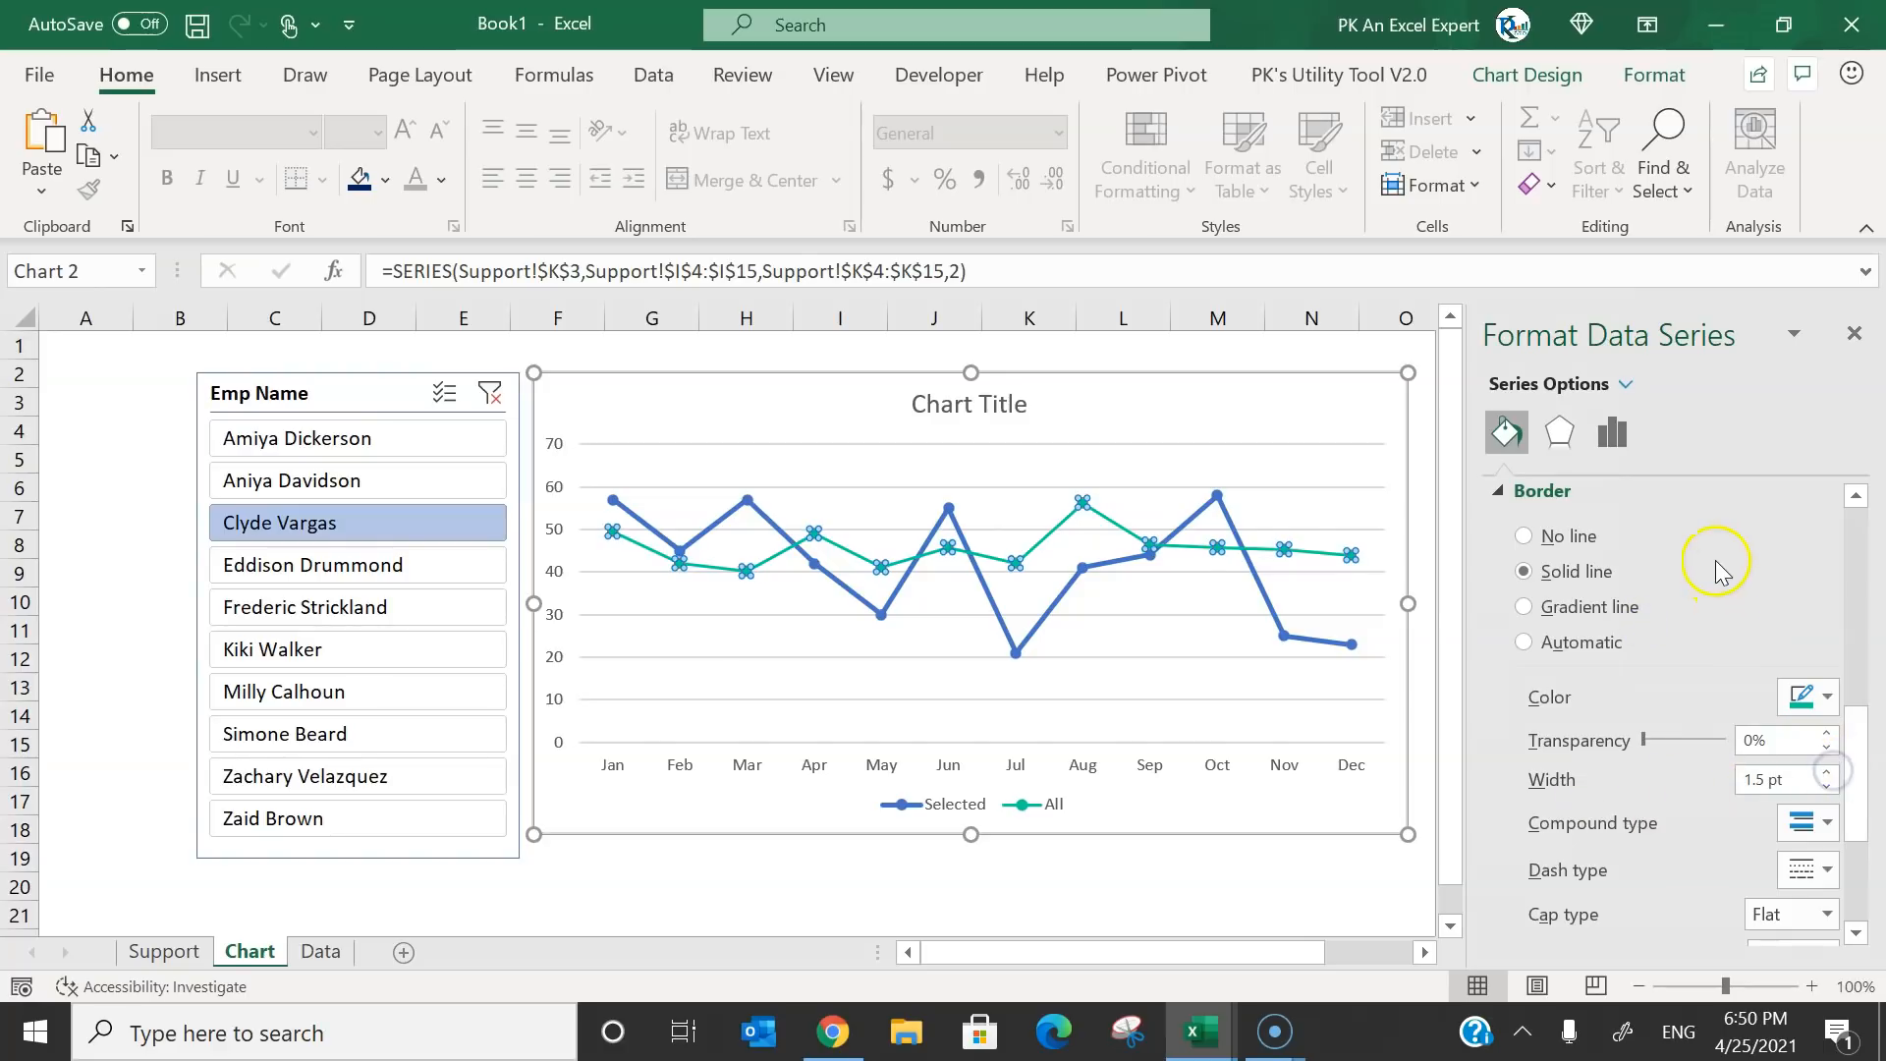
{"action": "left_click", "coordinate": [1309, 424]}
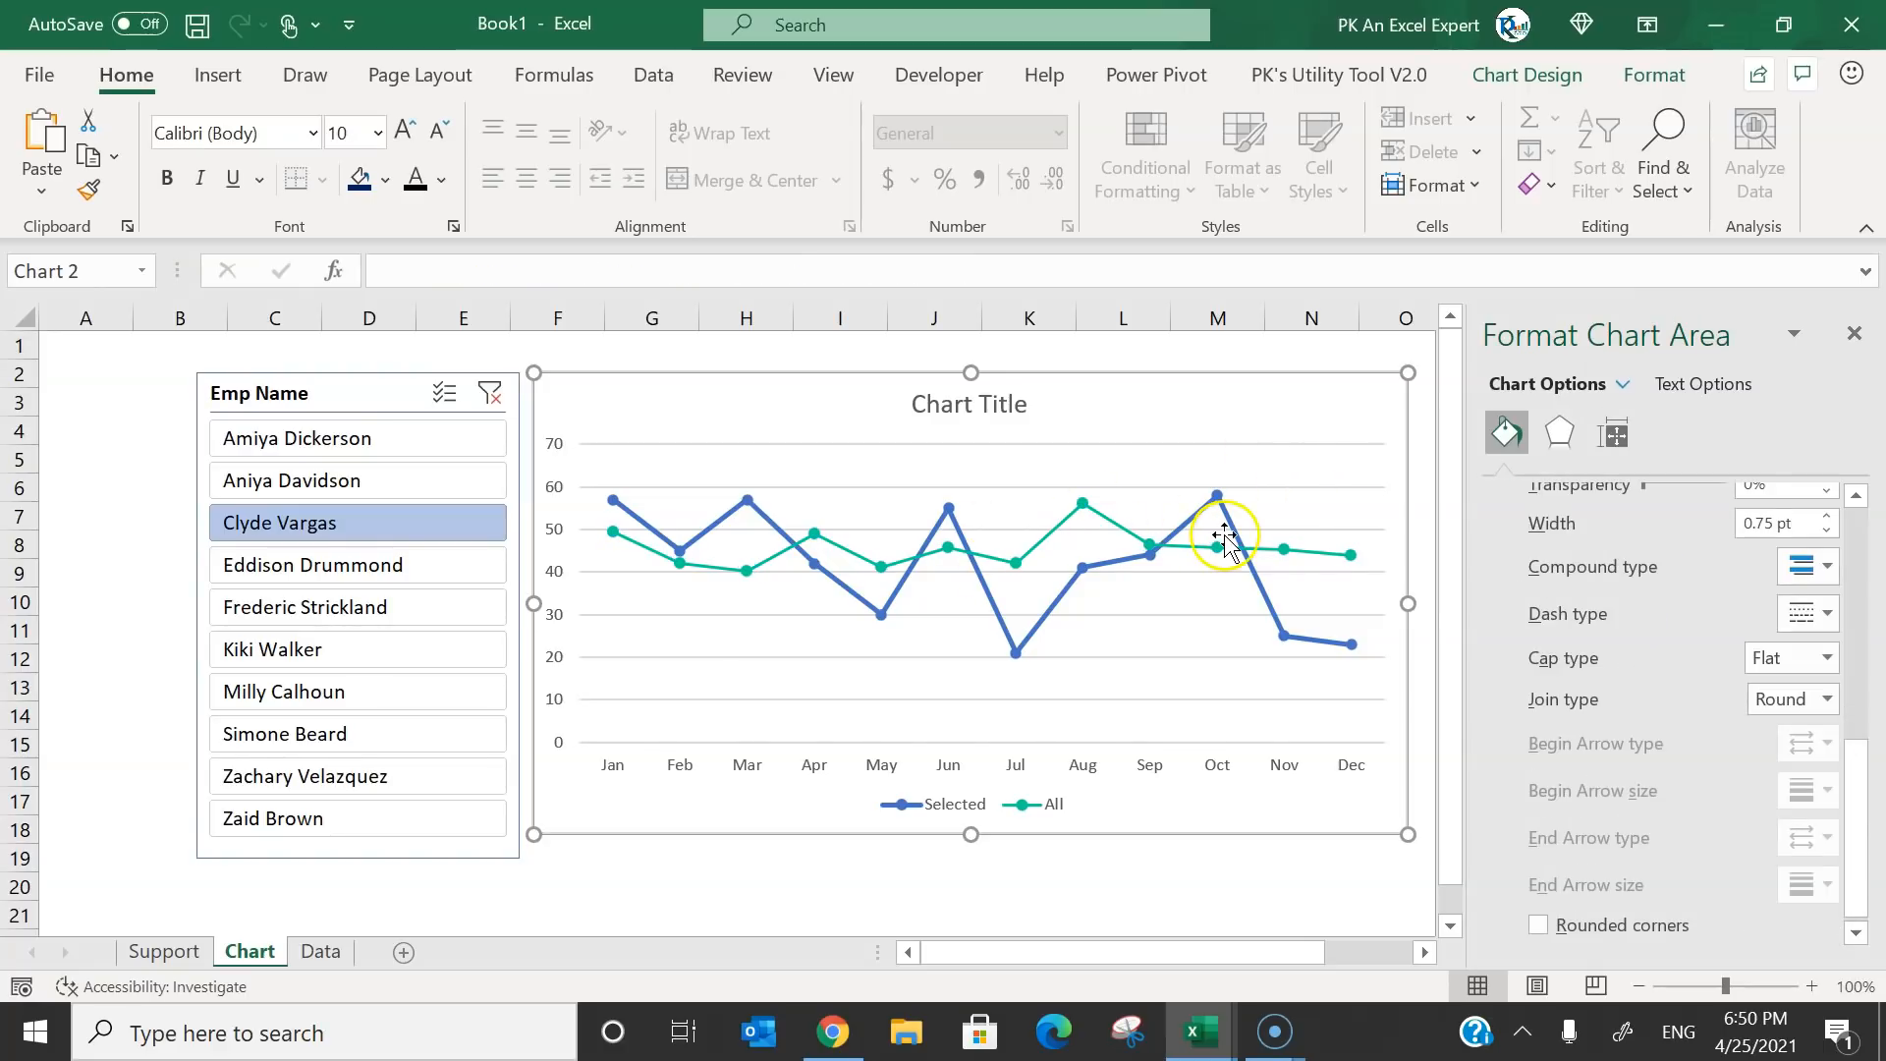
Format the Selected series line as a solid line in standard blue.
{"action": "left_click", "coordinate": [1067, 601]}
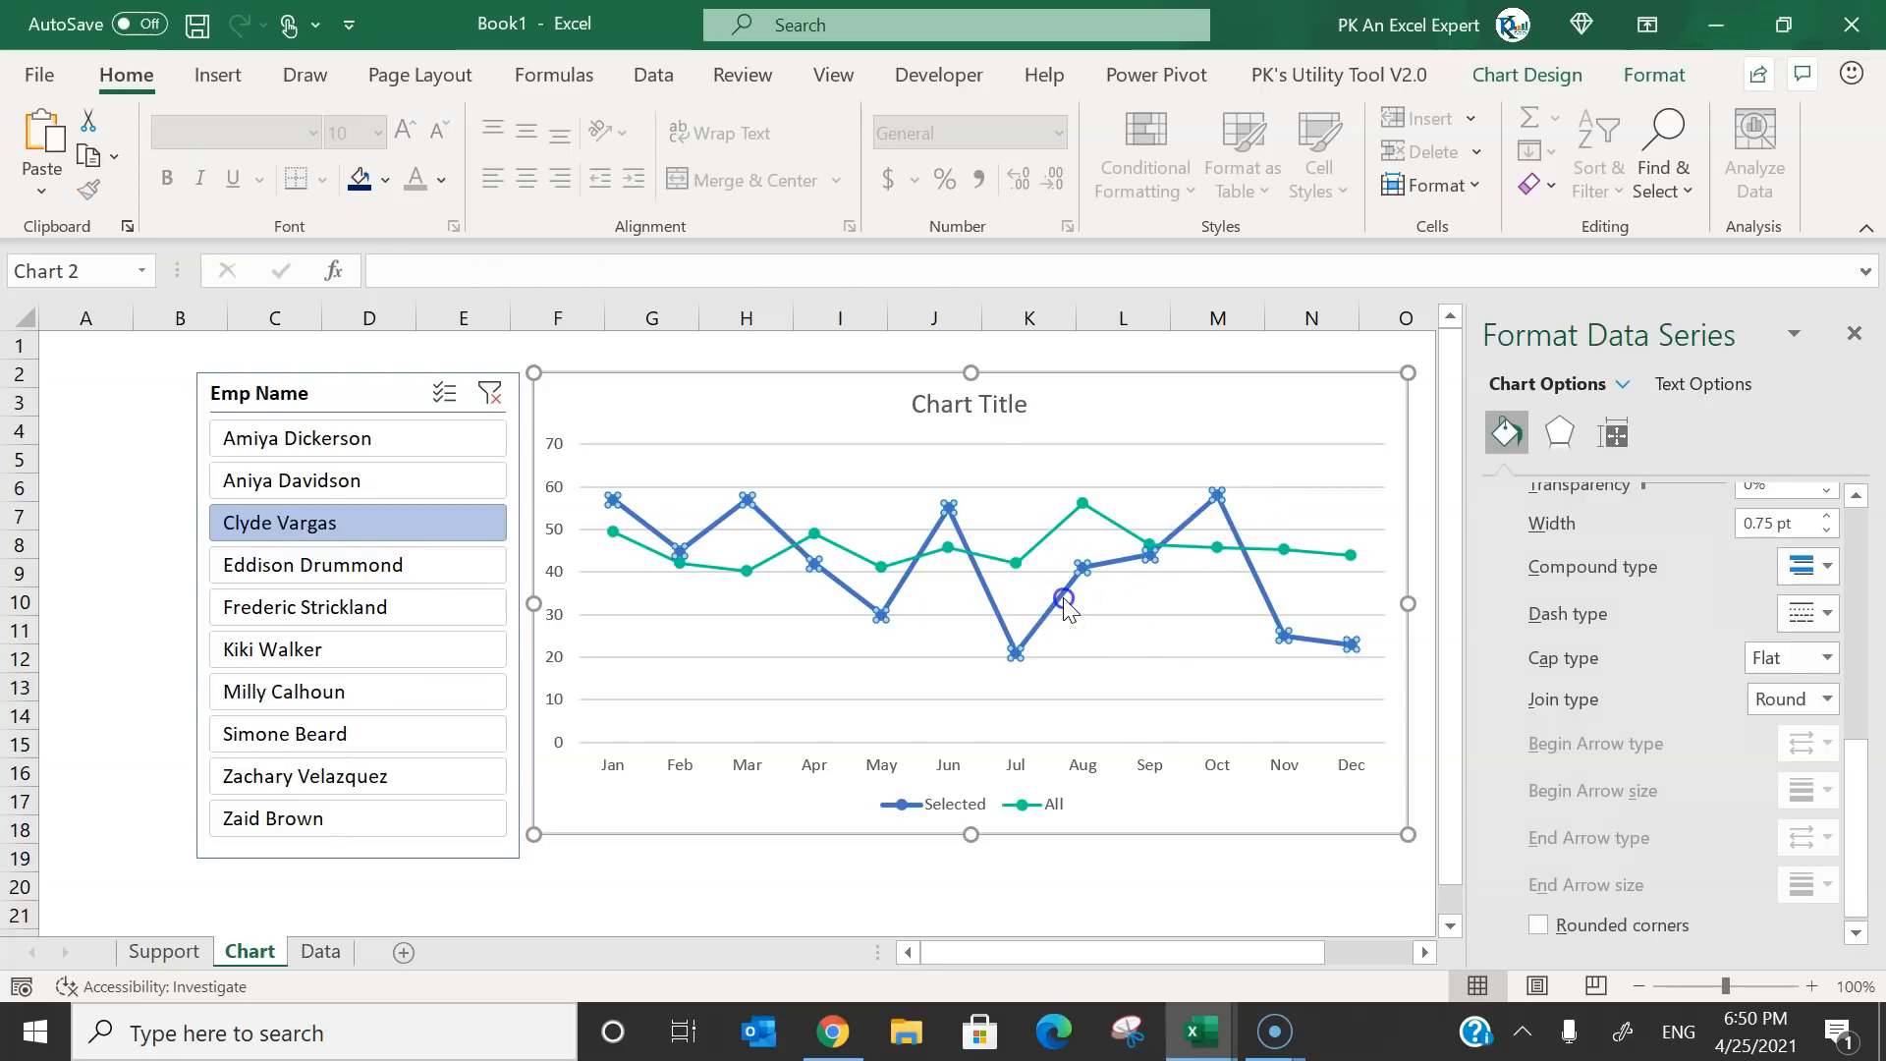
{"action": "scroll", "coordinate": [1879, 647], "scroll_direction": "up", "scroll_amount": 5}
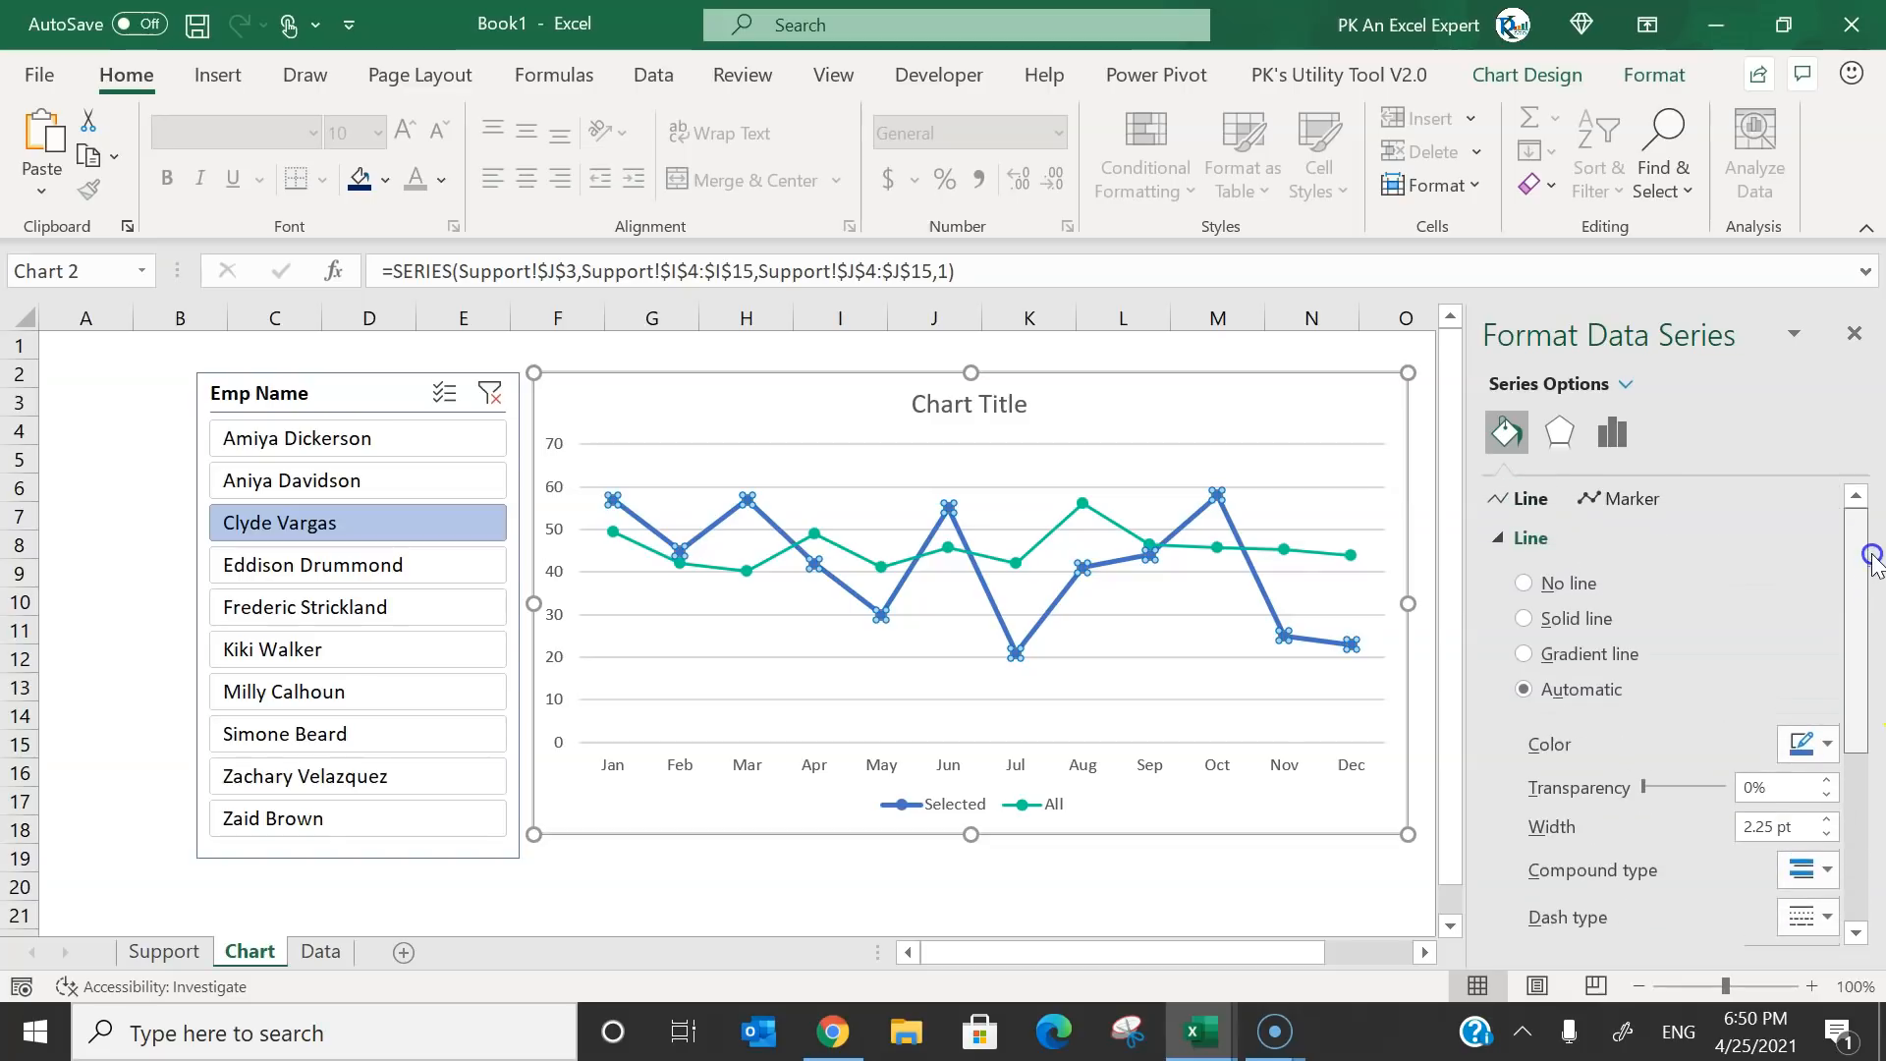
{"action": "left_click", "coordinate": [1563, 621]}
{"action": "scroll", "coordinate": [1857, 678], "scroll_direction": "down", "scroll_amount": 2}
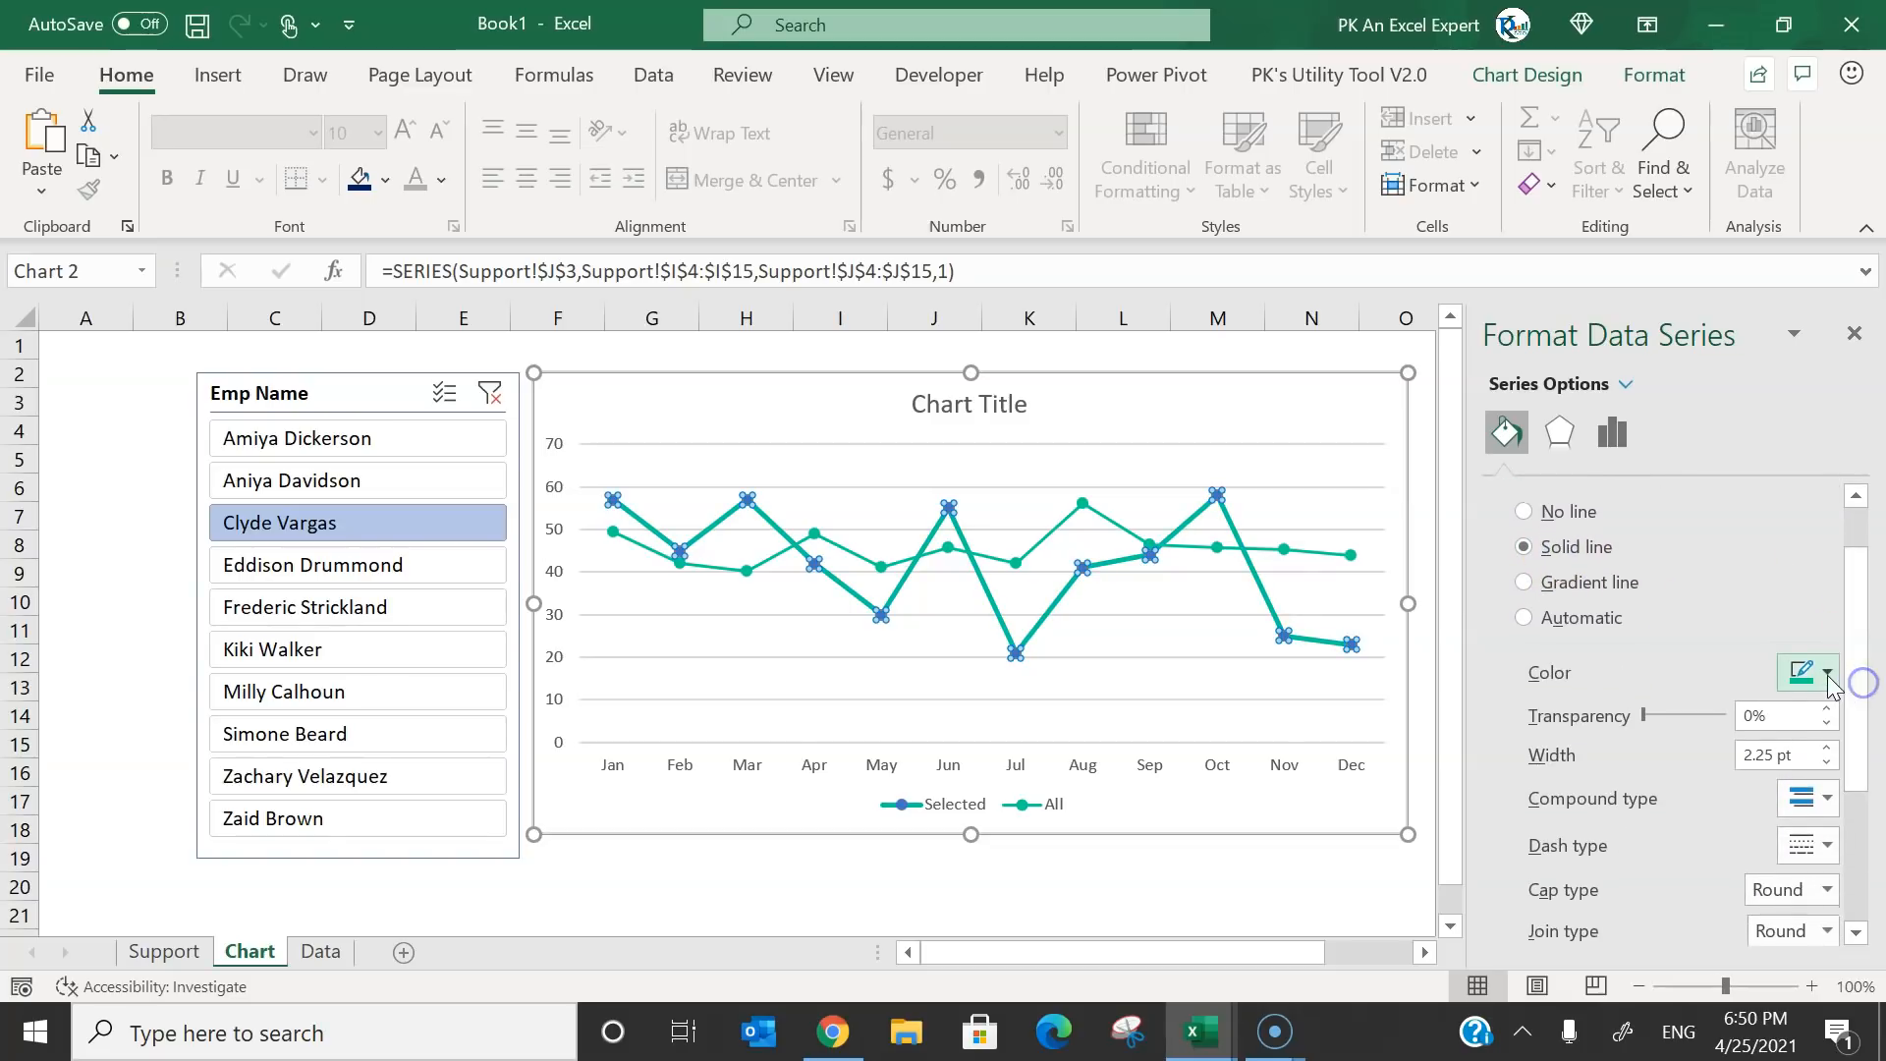
{"action": "left_click", "coordinate": [1826, 674]}
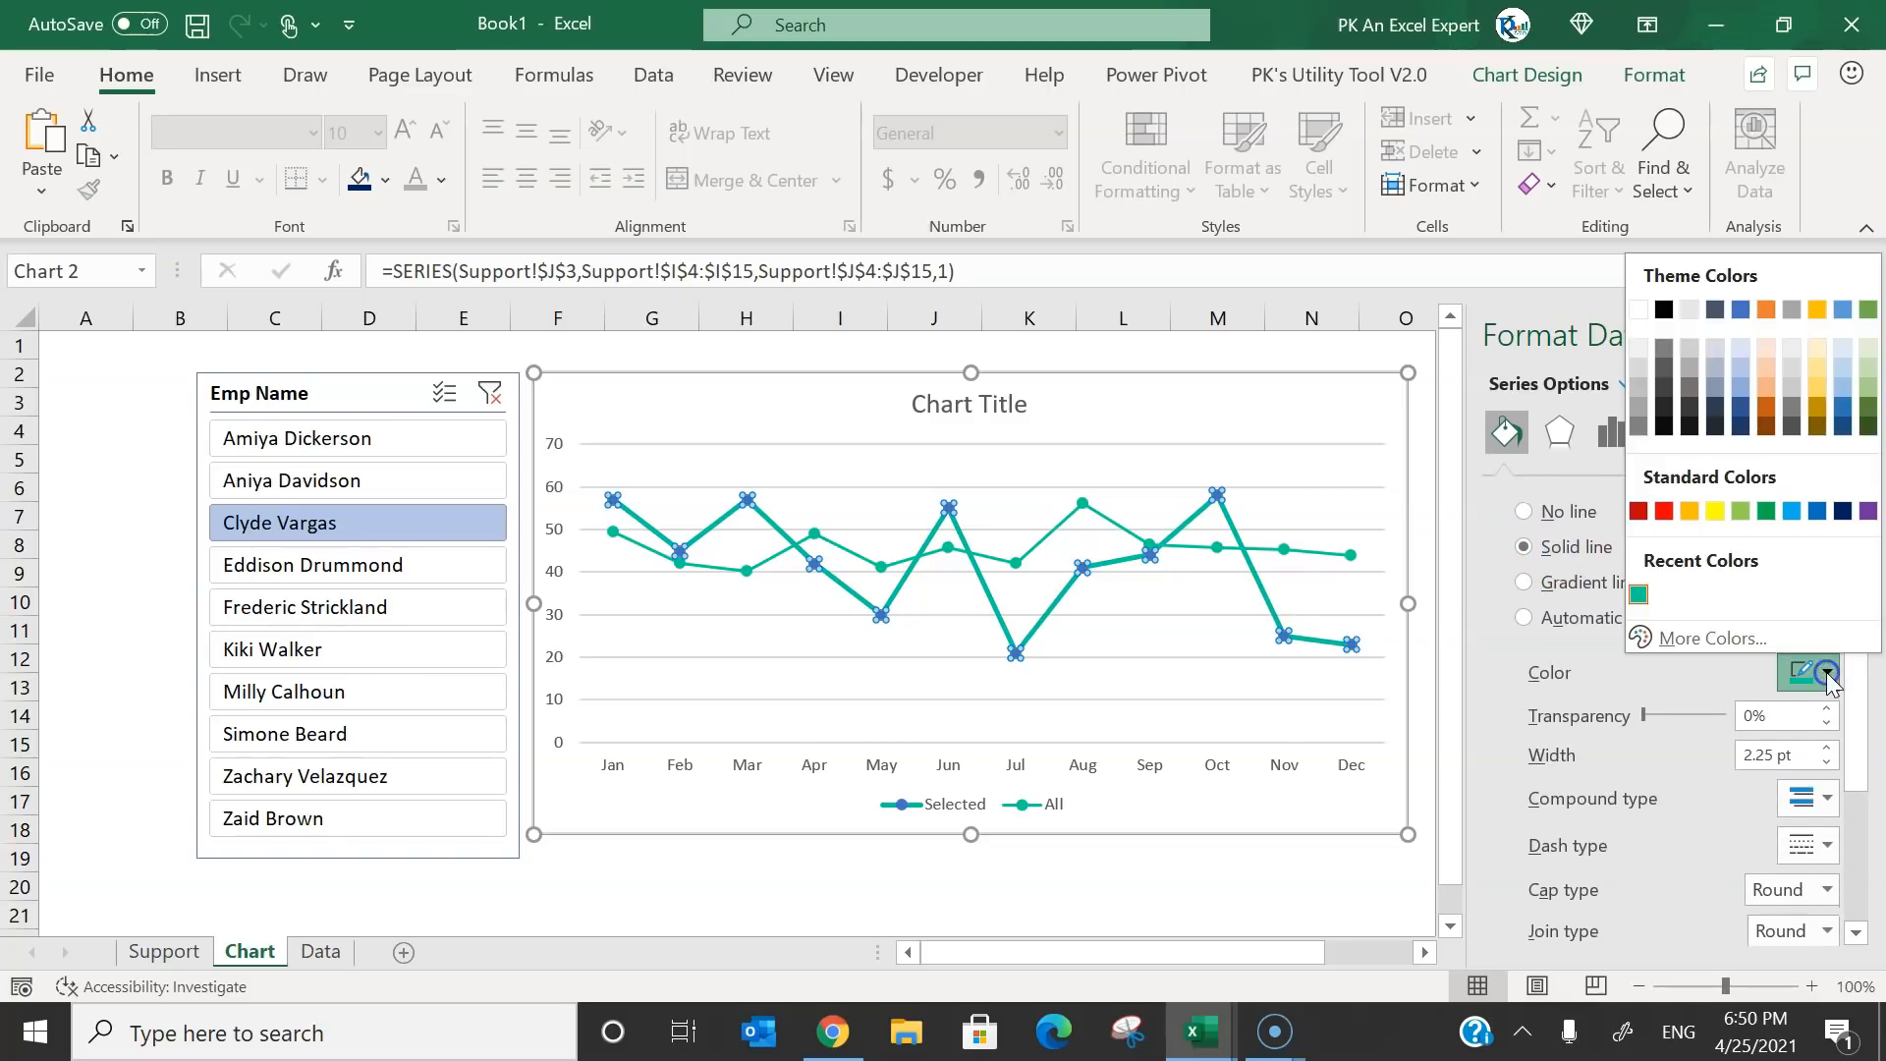
{"action": "left_click", "coordinate": [1819, 518]}
Reduce the Selected series line width to 1.5 pt.
{"action": "scroll", "coordinate": [1830, 684], "scroll_direction": "down", "scroll_amount": 2}
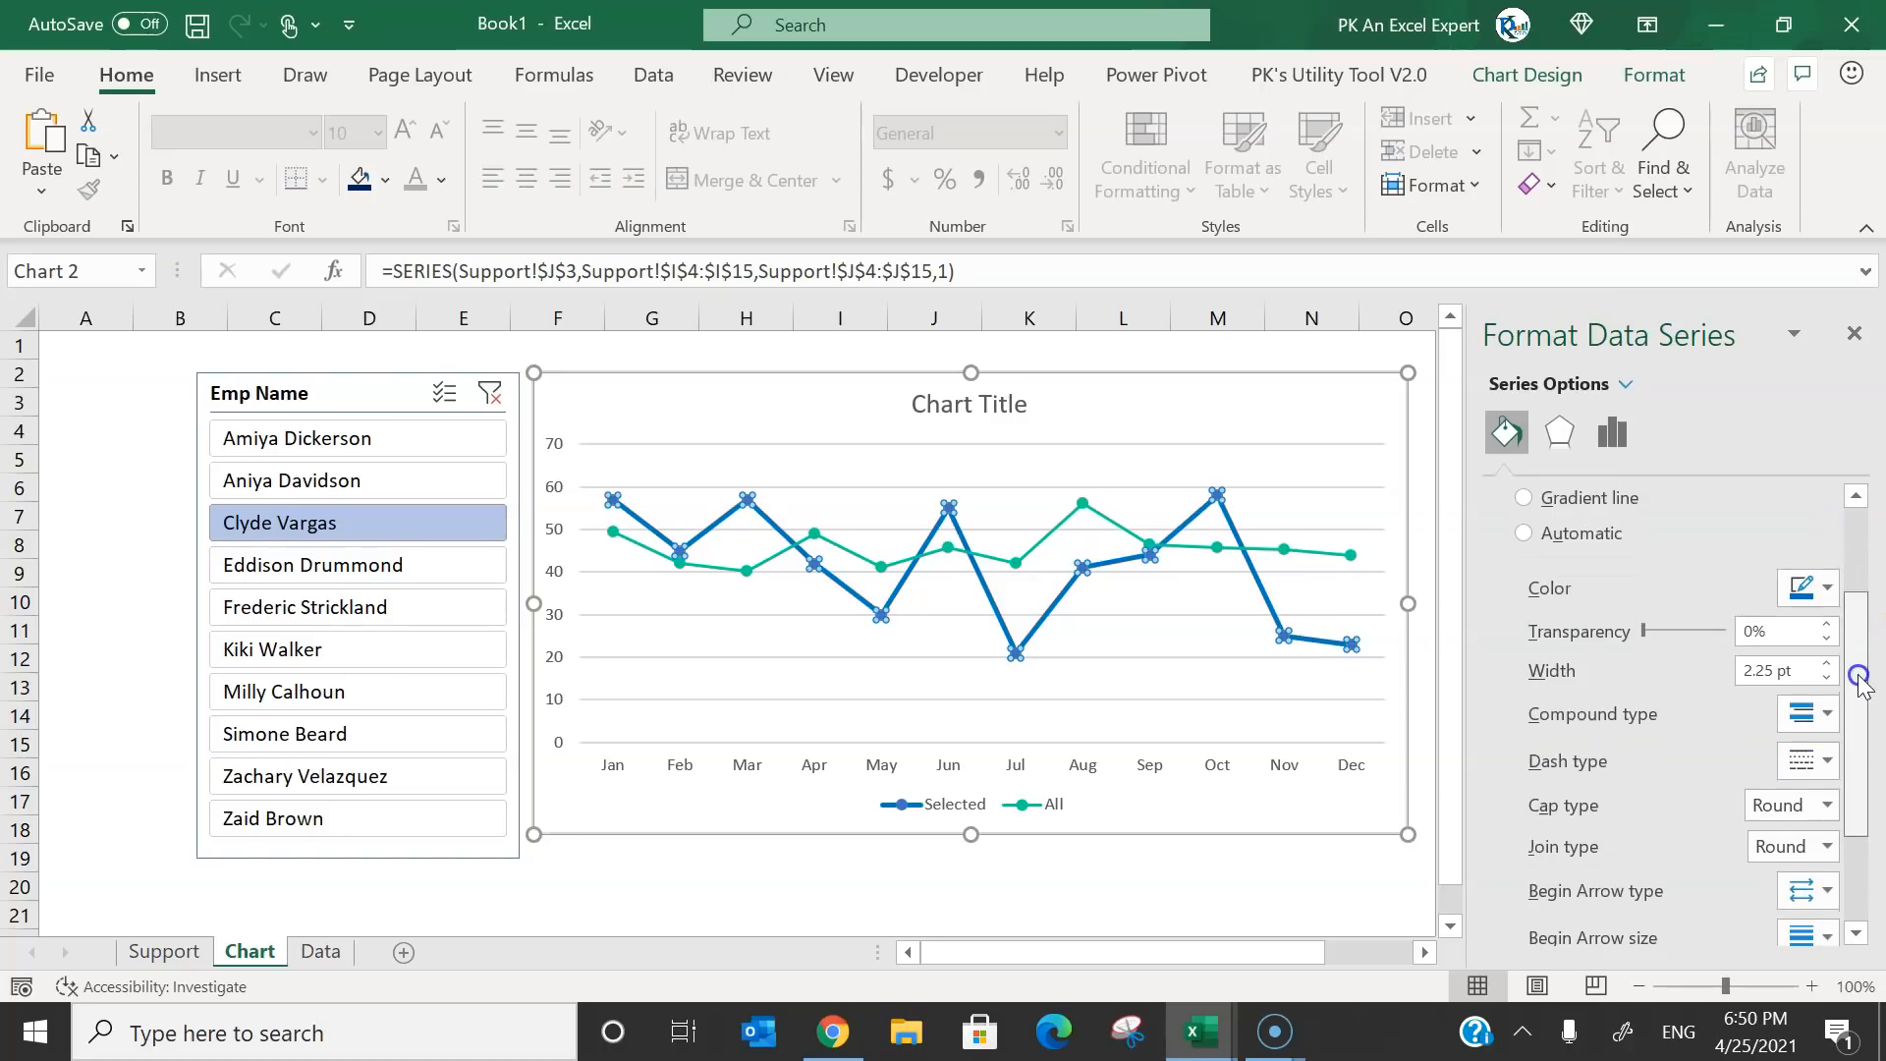
{"action": "left_click", "coordinate": [1827, 668]}
{"action": "left_click", "coordinate": [1827, 667]}
{"action": "left_click", "coordinate": [1827, 667]}
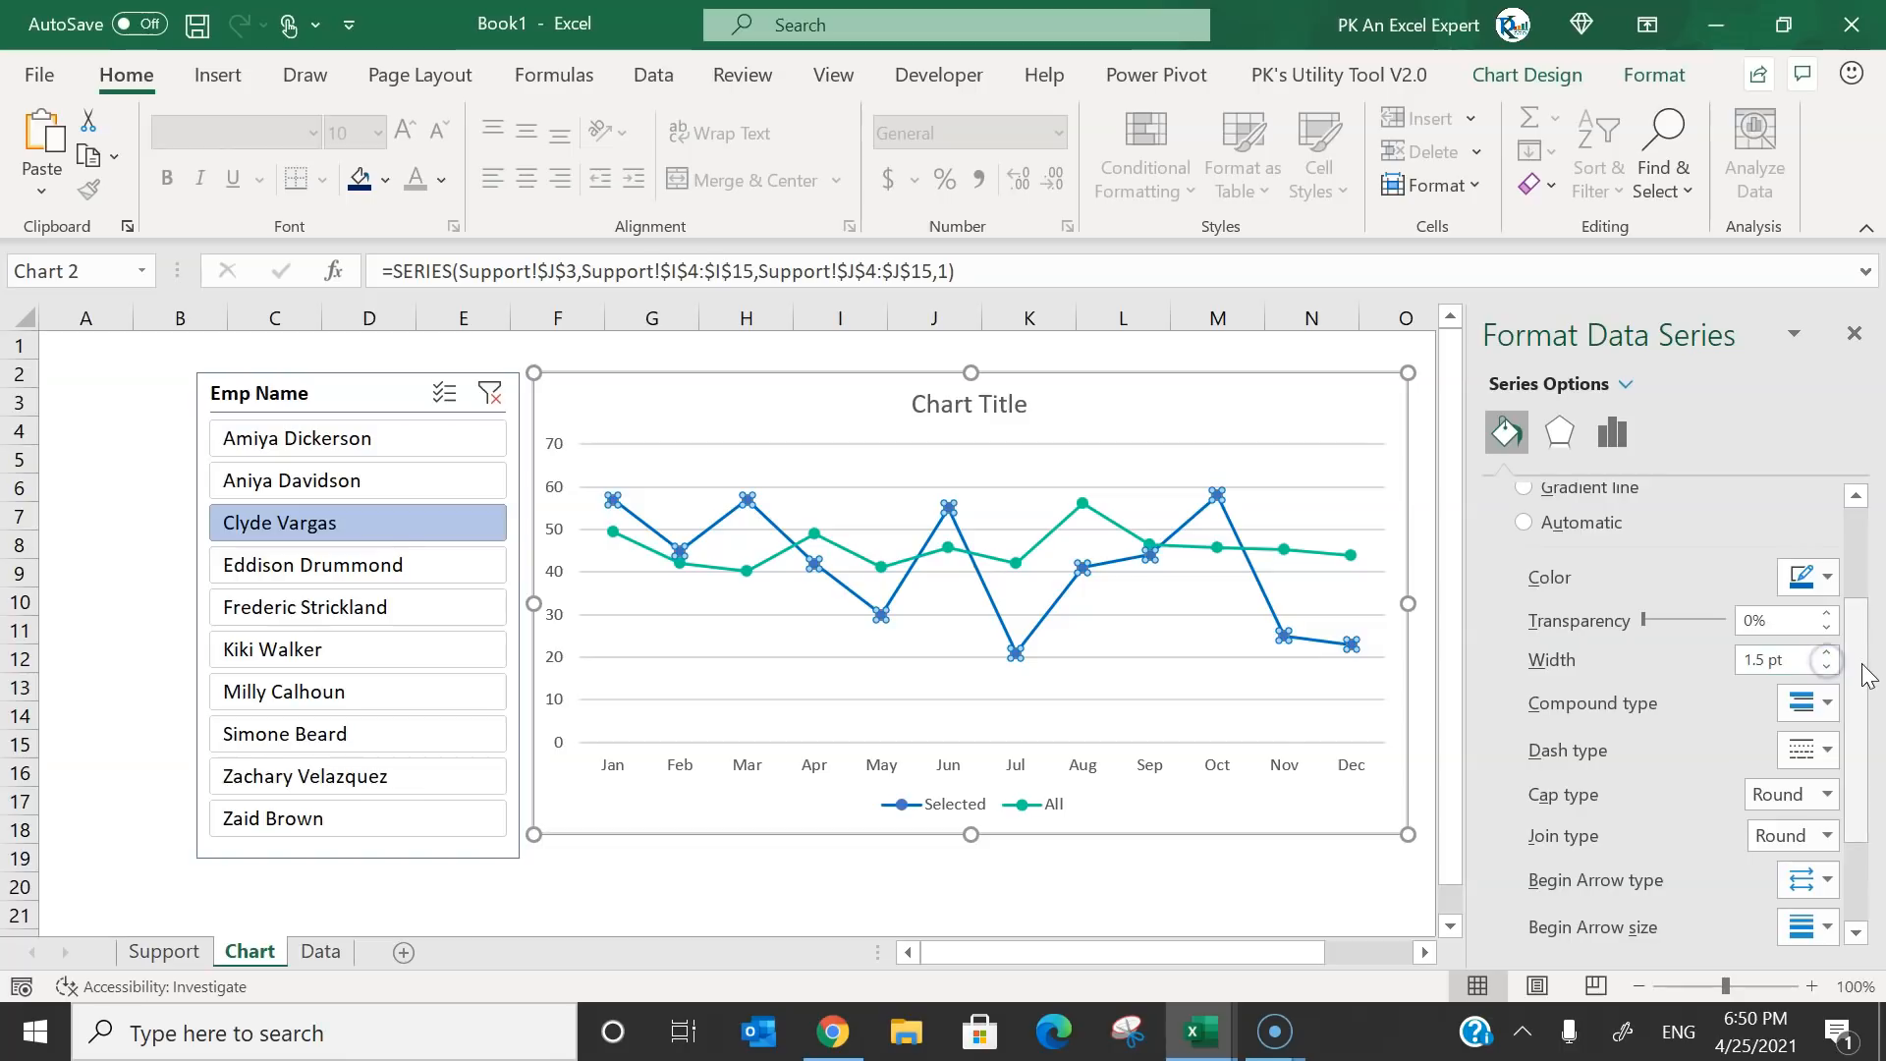
Turn on smoothed lines for both the Selected and All series.
{"action": "left_click_drag", "start_coordinate": [1863, 665], "coordinate": [1866, 814]}
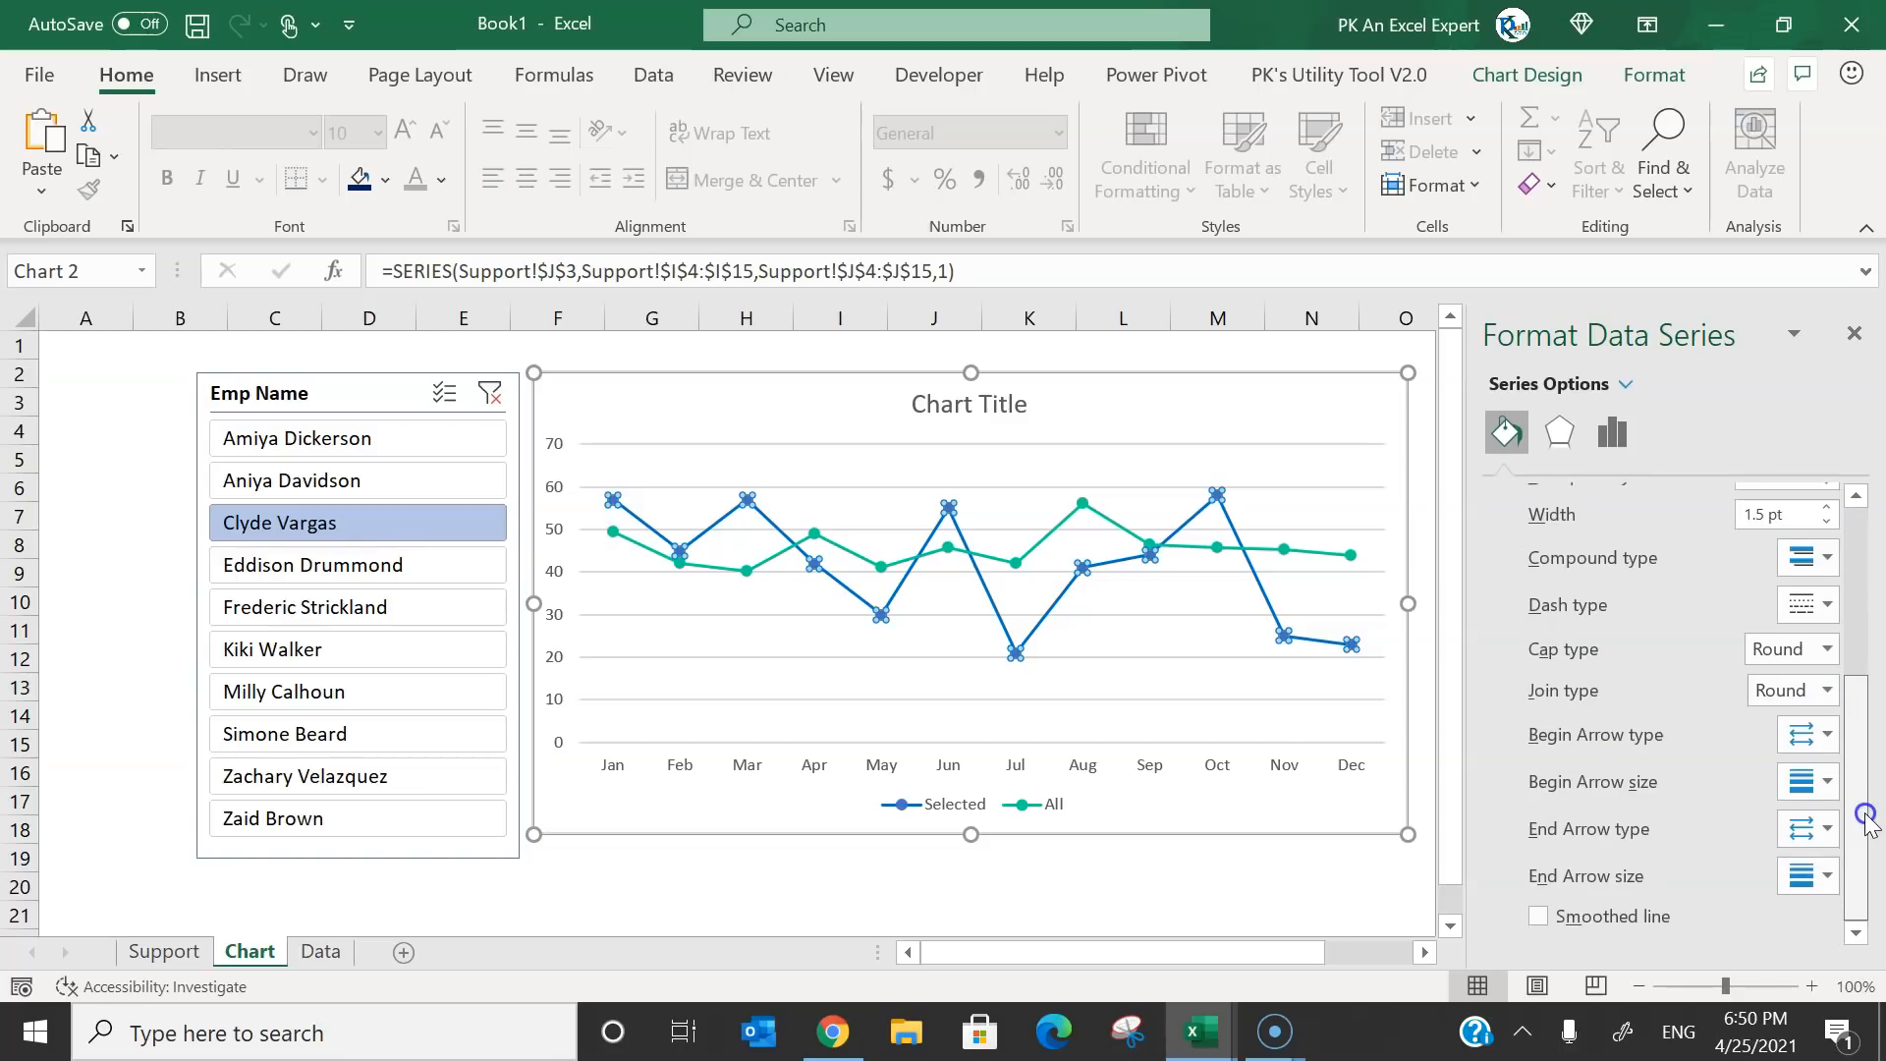
{"action": "left_click", "coordinate": [1575, 920]}
{"action": "left_click", "coordinate": [1125, 531]}
{"action": "left_click", "coordinate": [1599, 920]}
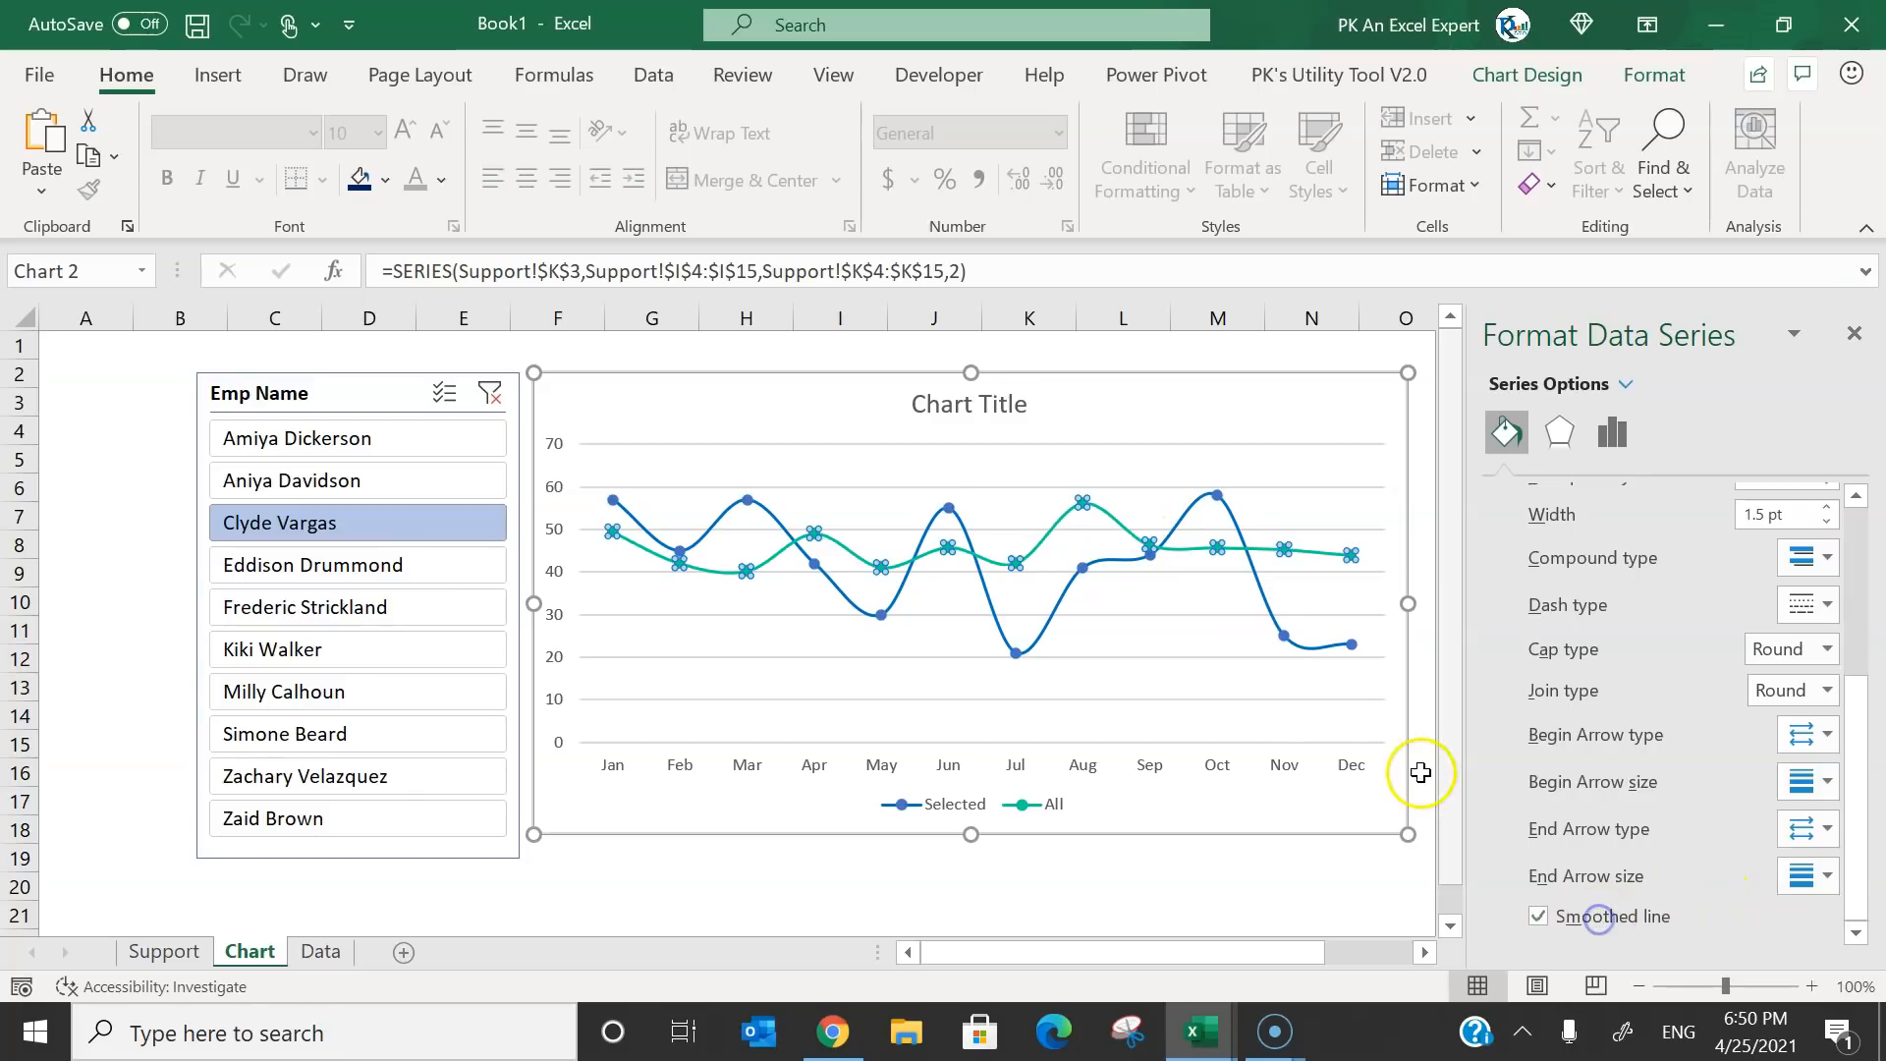
Change the All series line to a dotted dash type.
{"action": "scroll", "coordinate": [1695, 680], "scroll_direction": "up", "scroll_amount": 3}
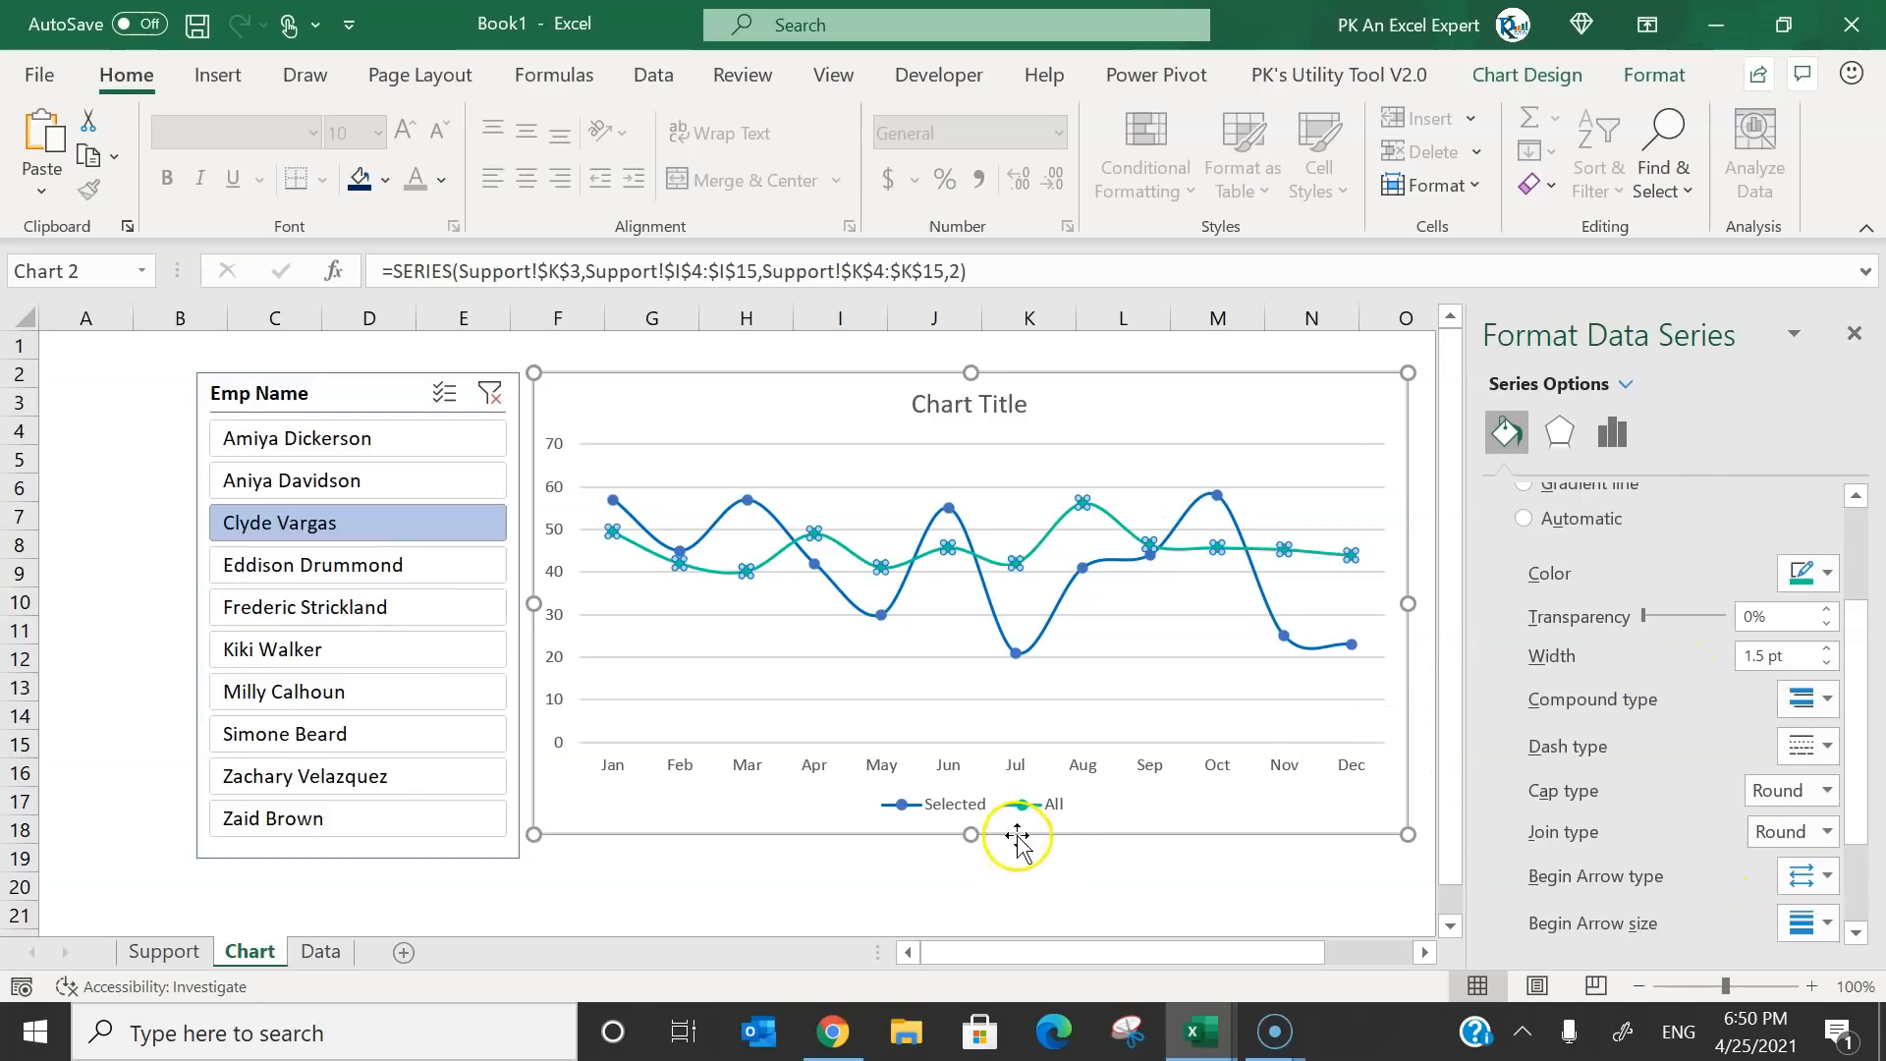
{"action": "scroll", "coordinate": [1663, 668], "scroll_direction": "up", "scroll_amount": 3}
{"action": "scroll", "coordinate": [1697, 847], "scroll_direction": "down", "scroll_amount": 1}
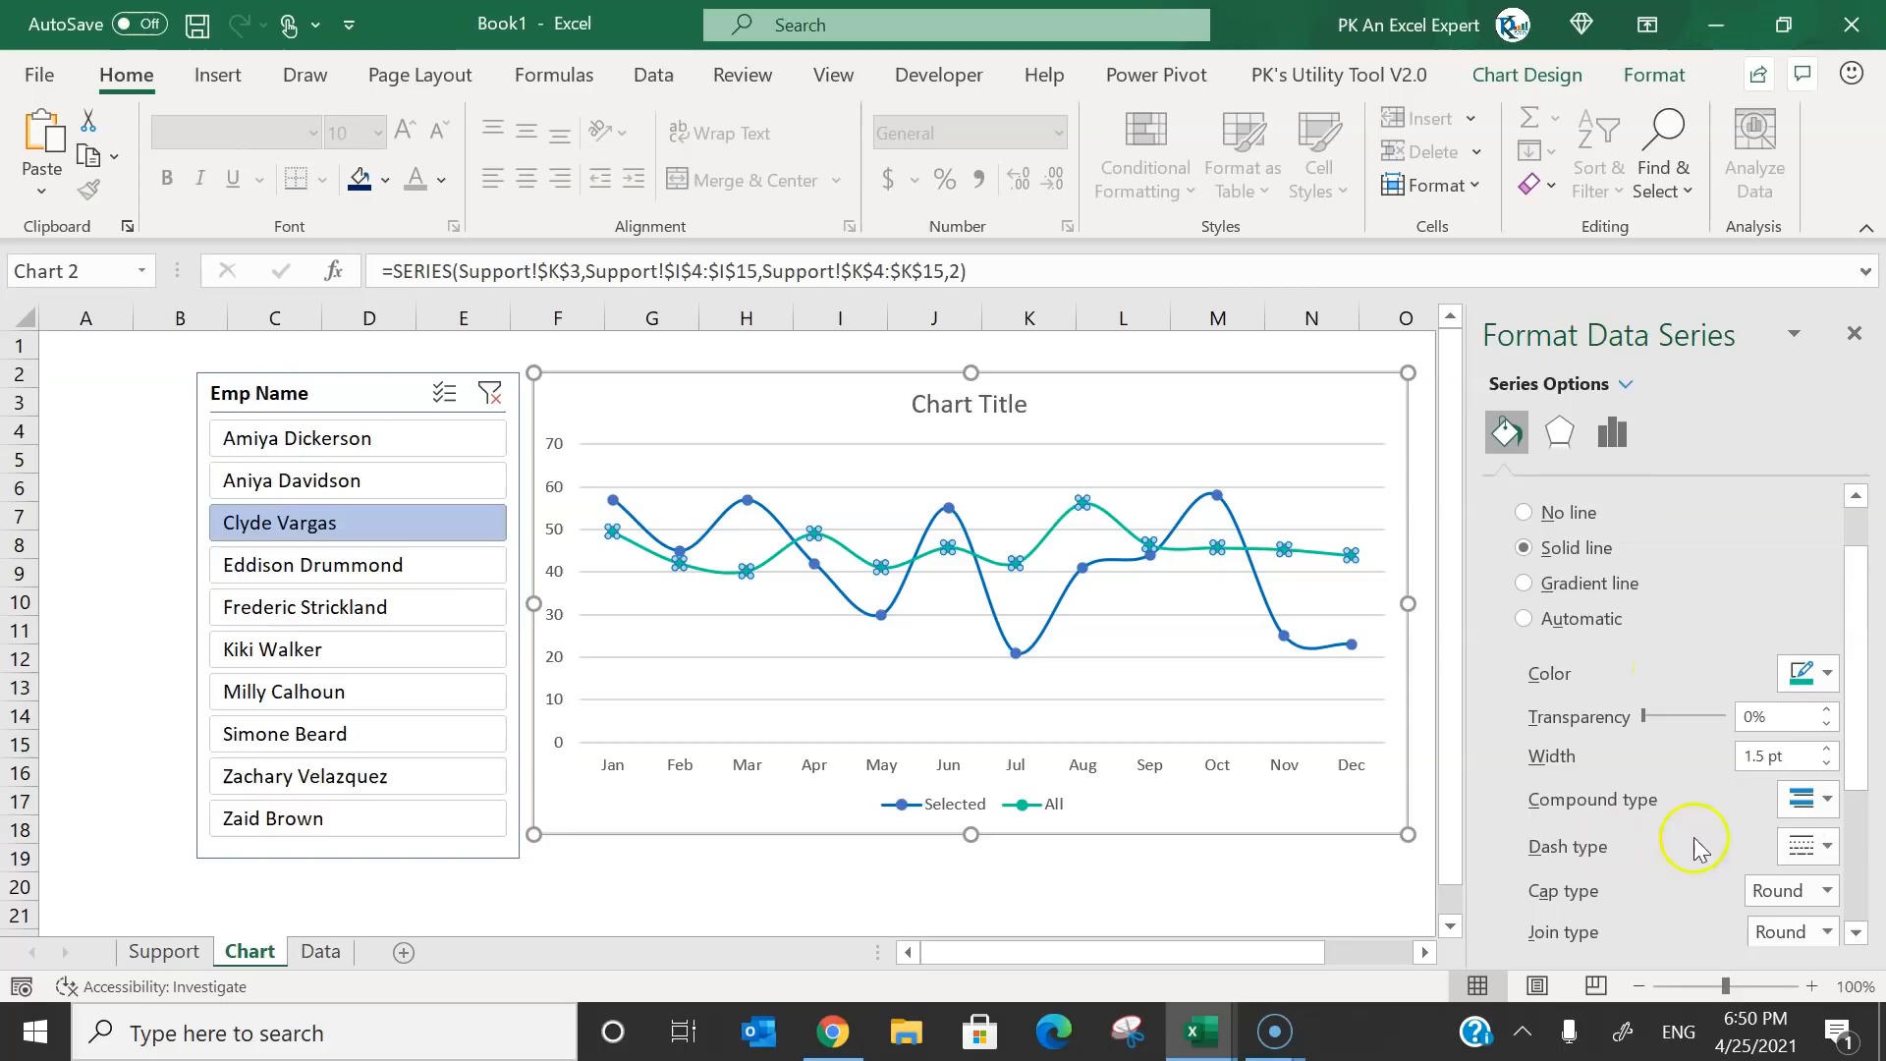
{"action": "left_click", "coordinate": [1818, 849]}
{"action": "left_click", "coordinate": [1790, 670]}
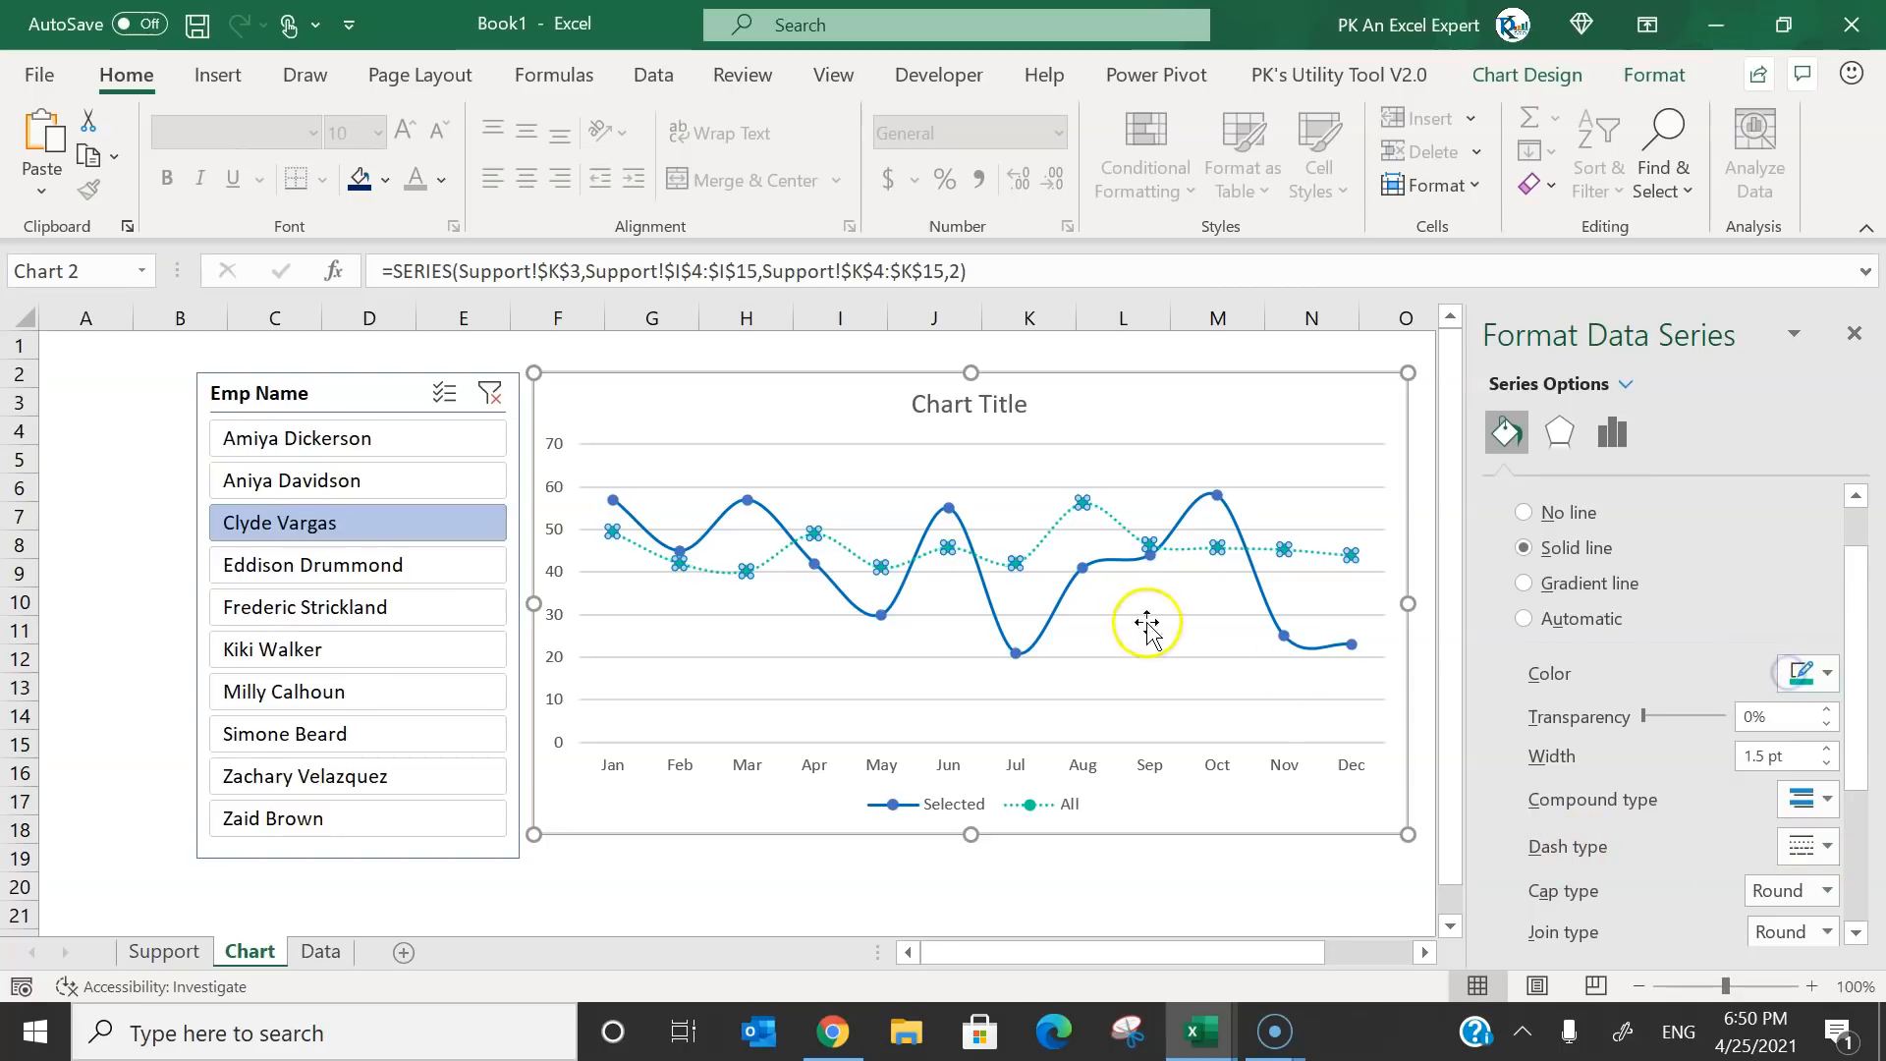
Set the chart legend's position to Top, beneath the chart title.
{"action": "left_click", "coordinate": [1043, 626]}
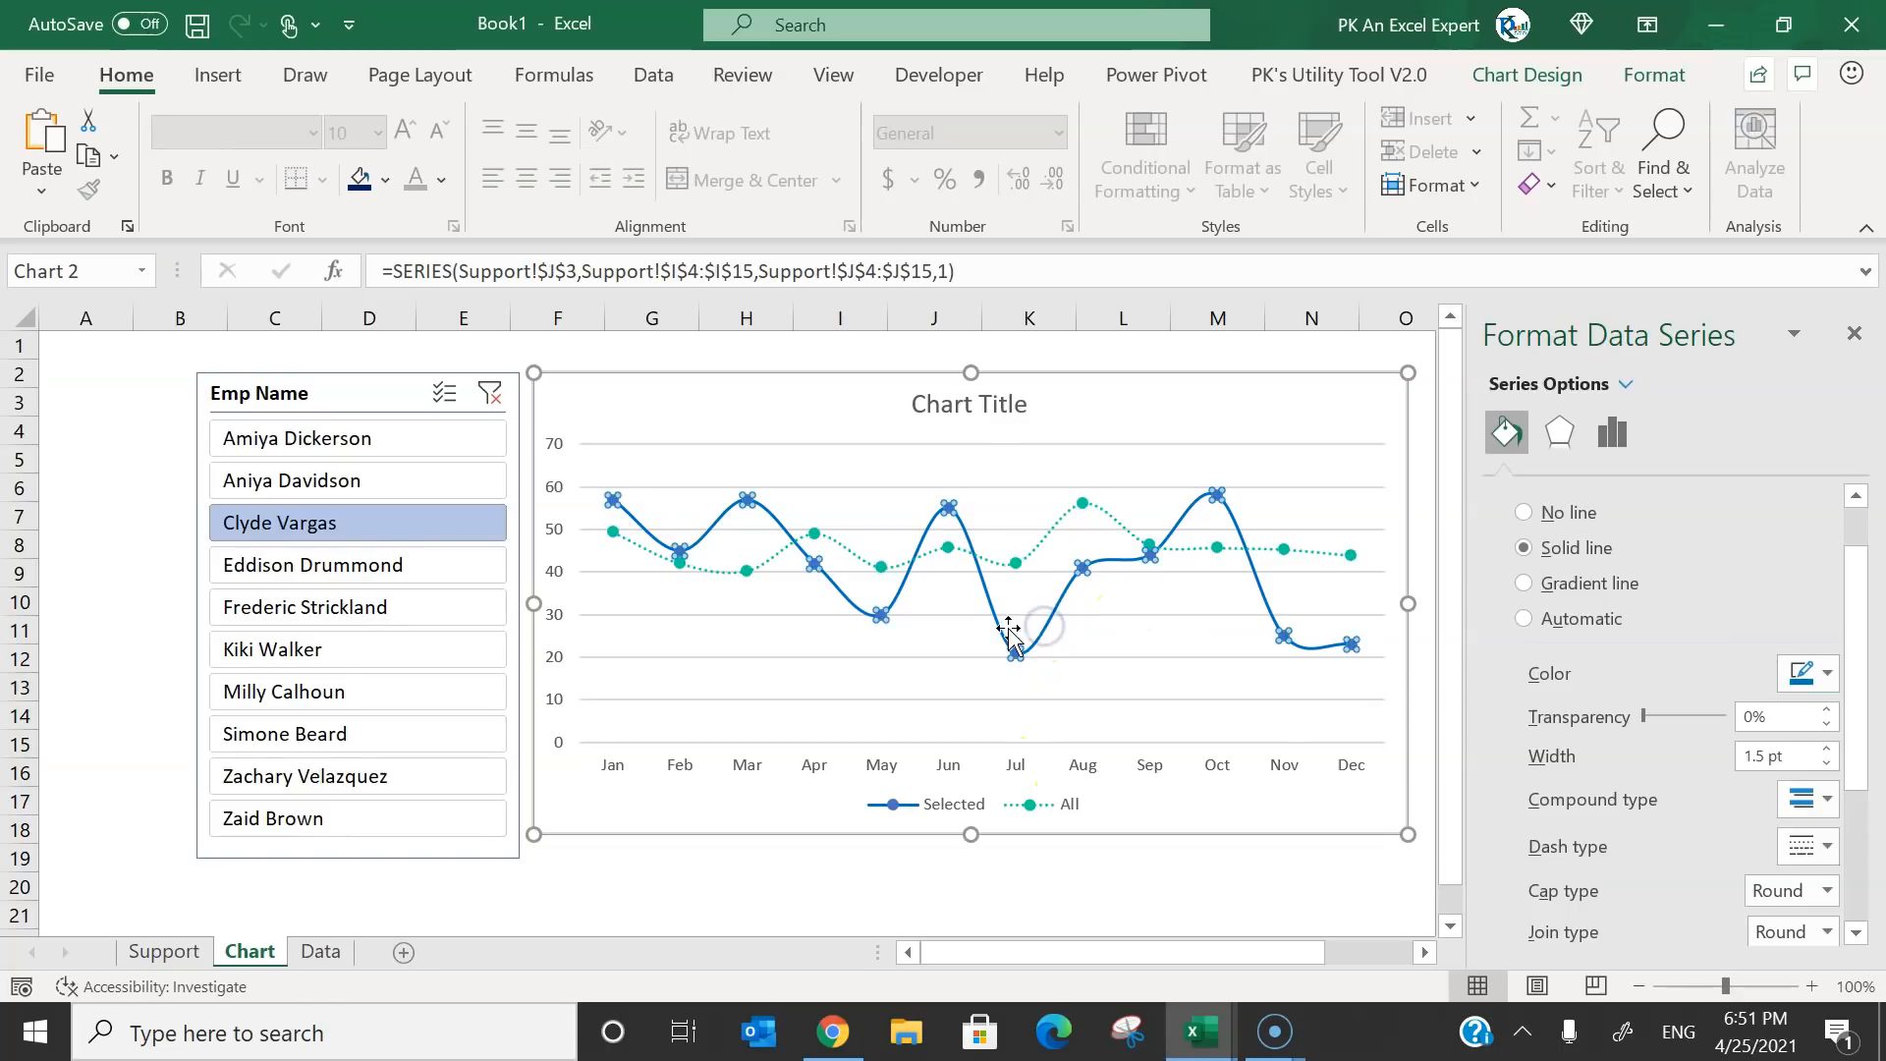
{"action": "left_click", "coordinate": [963, 786]}
{"action": "left_click", "coordinate": [1042, 806]}
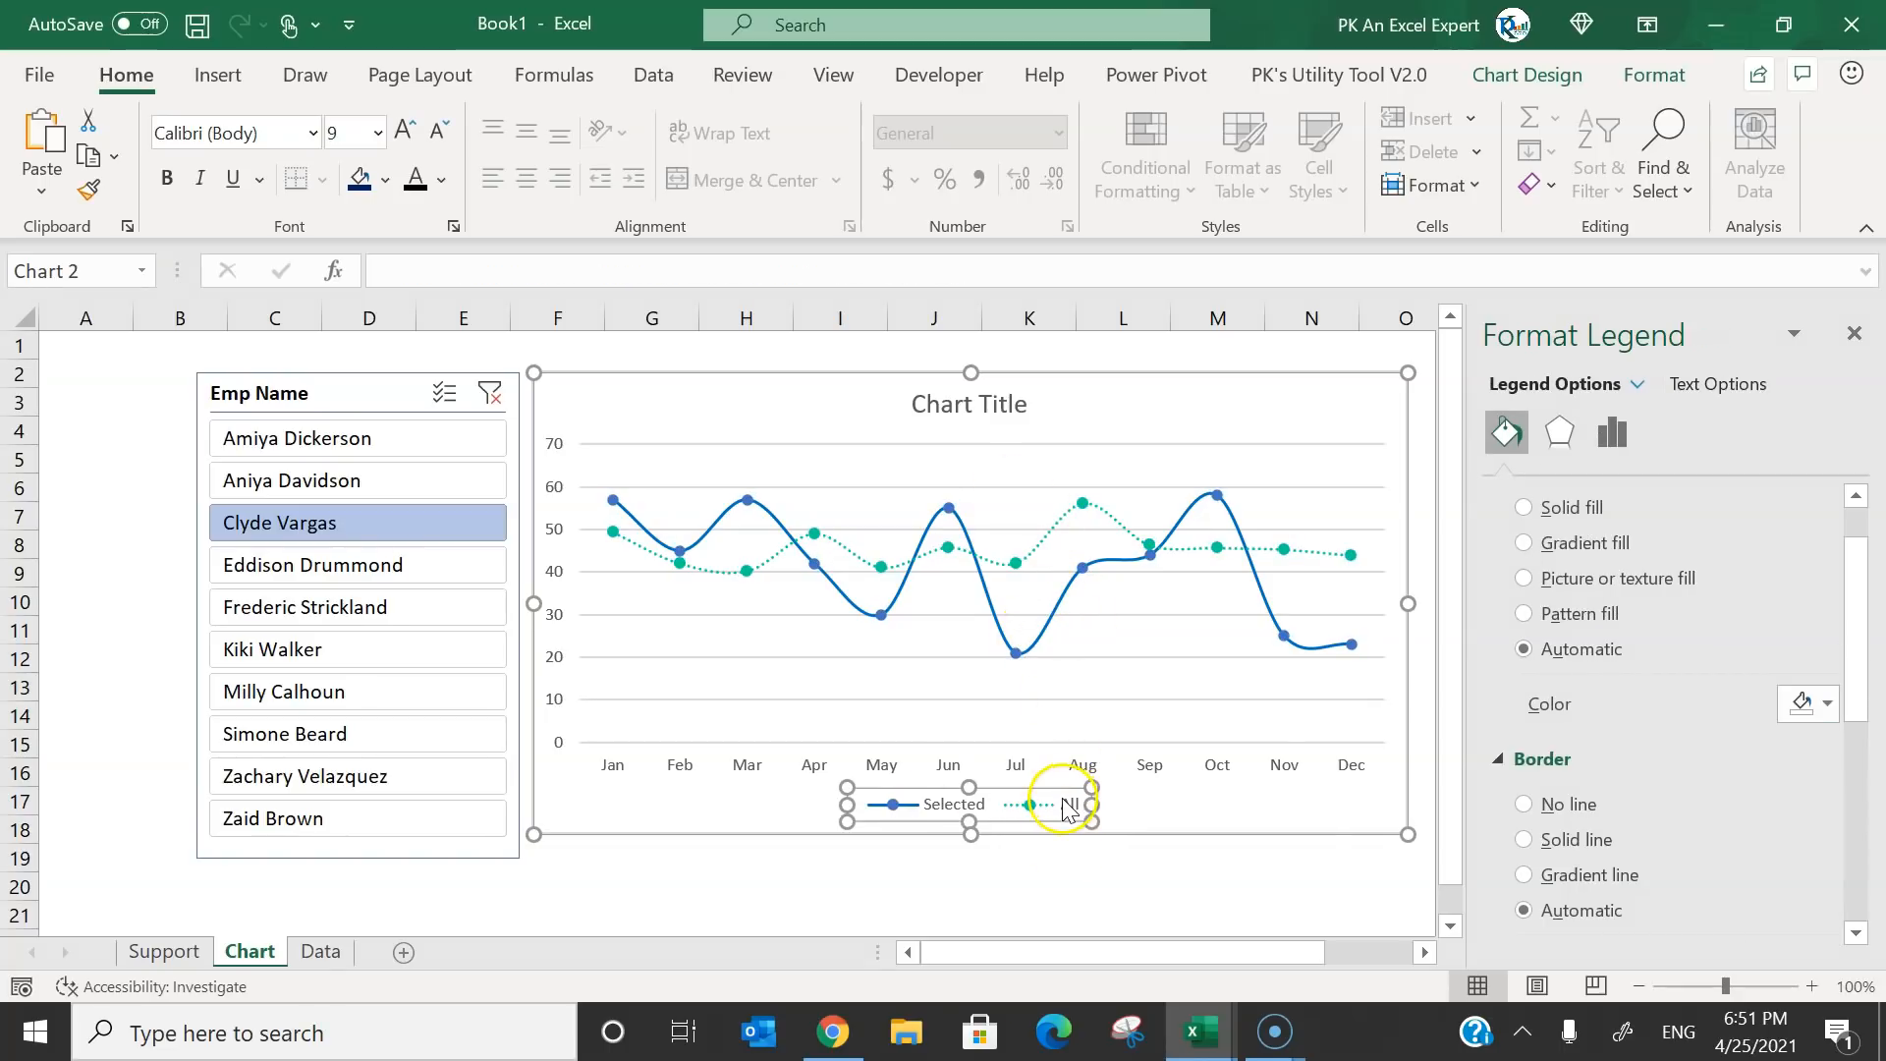
{"action": "right_click", "coordinate": [1068, 808]}
{"action": "left_click", "coordinate": [1130, 773]}
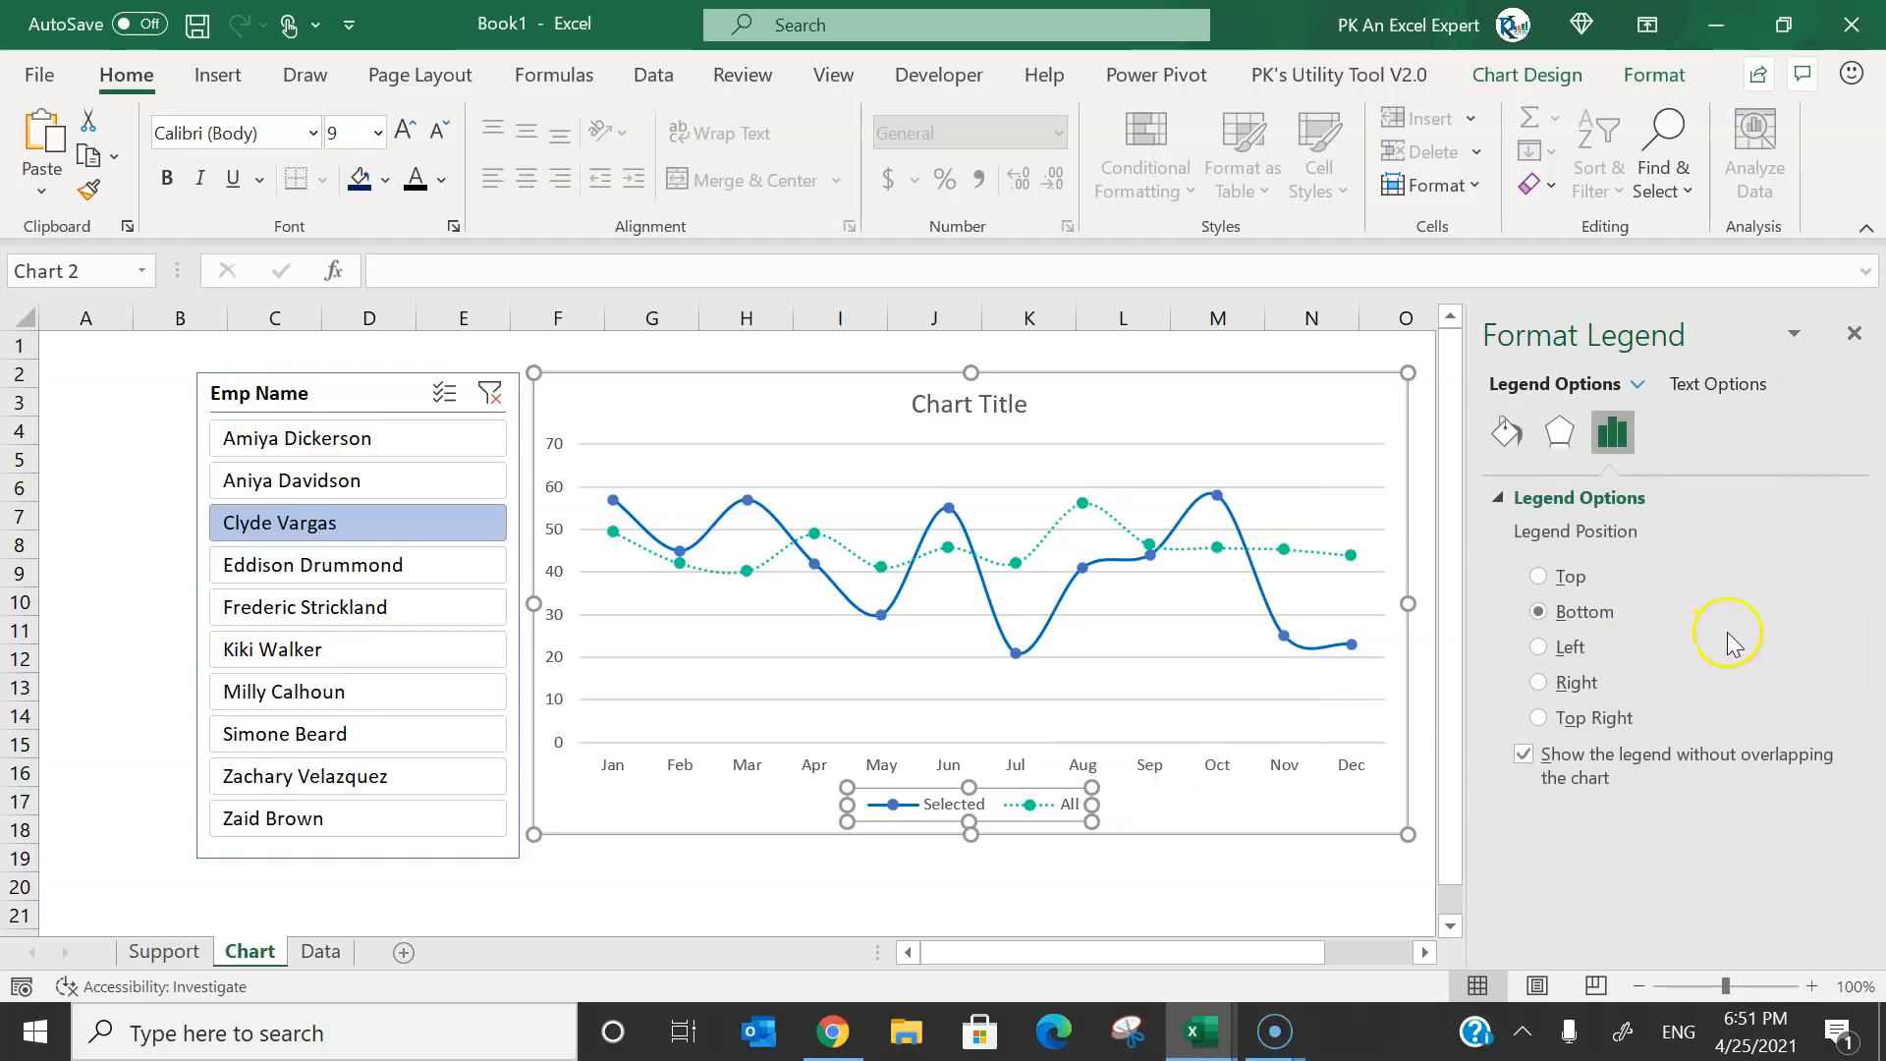
{"action": "left_click", "coordinate": [1572, 580]}
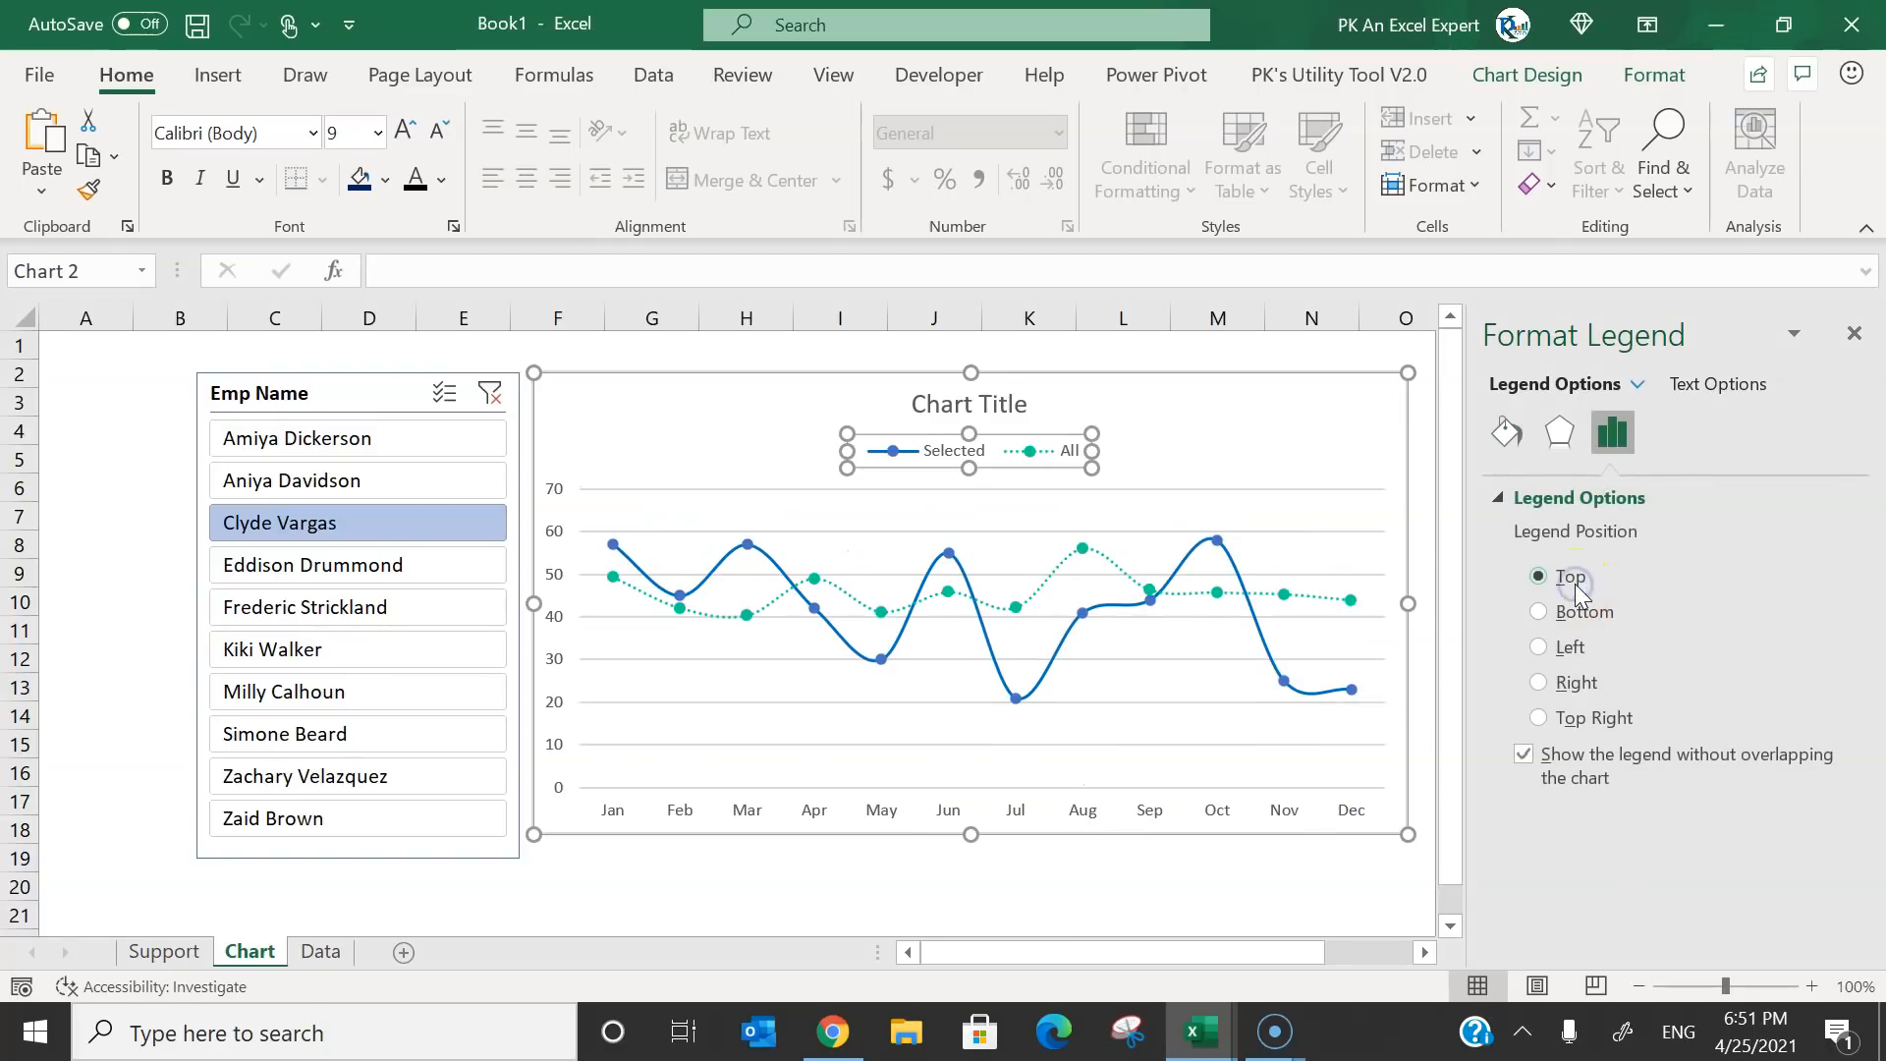
Close the chart formatting pane and select the whole line chart again.
{"action": "left_click", "coordinate": [987, 414]}
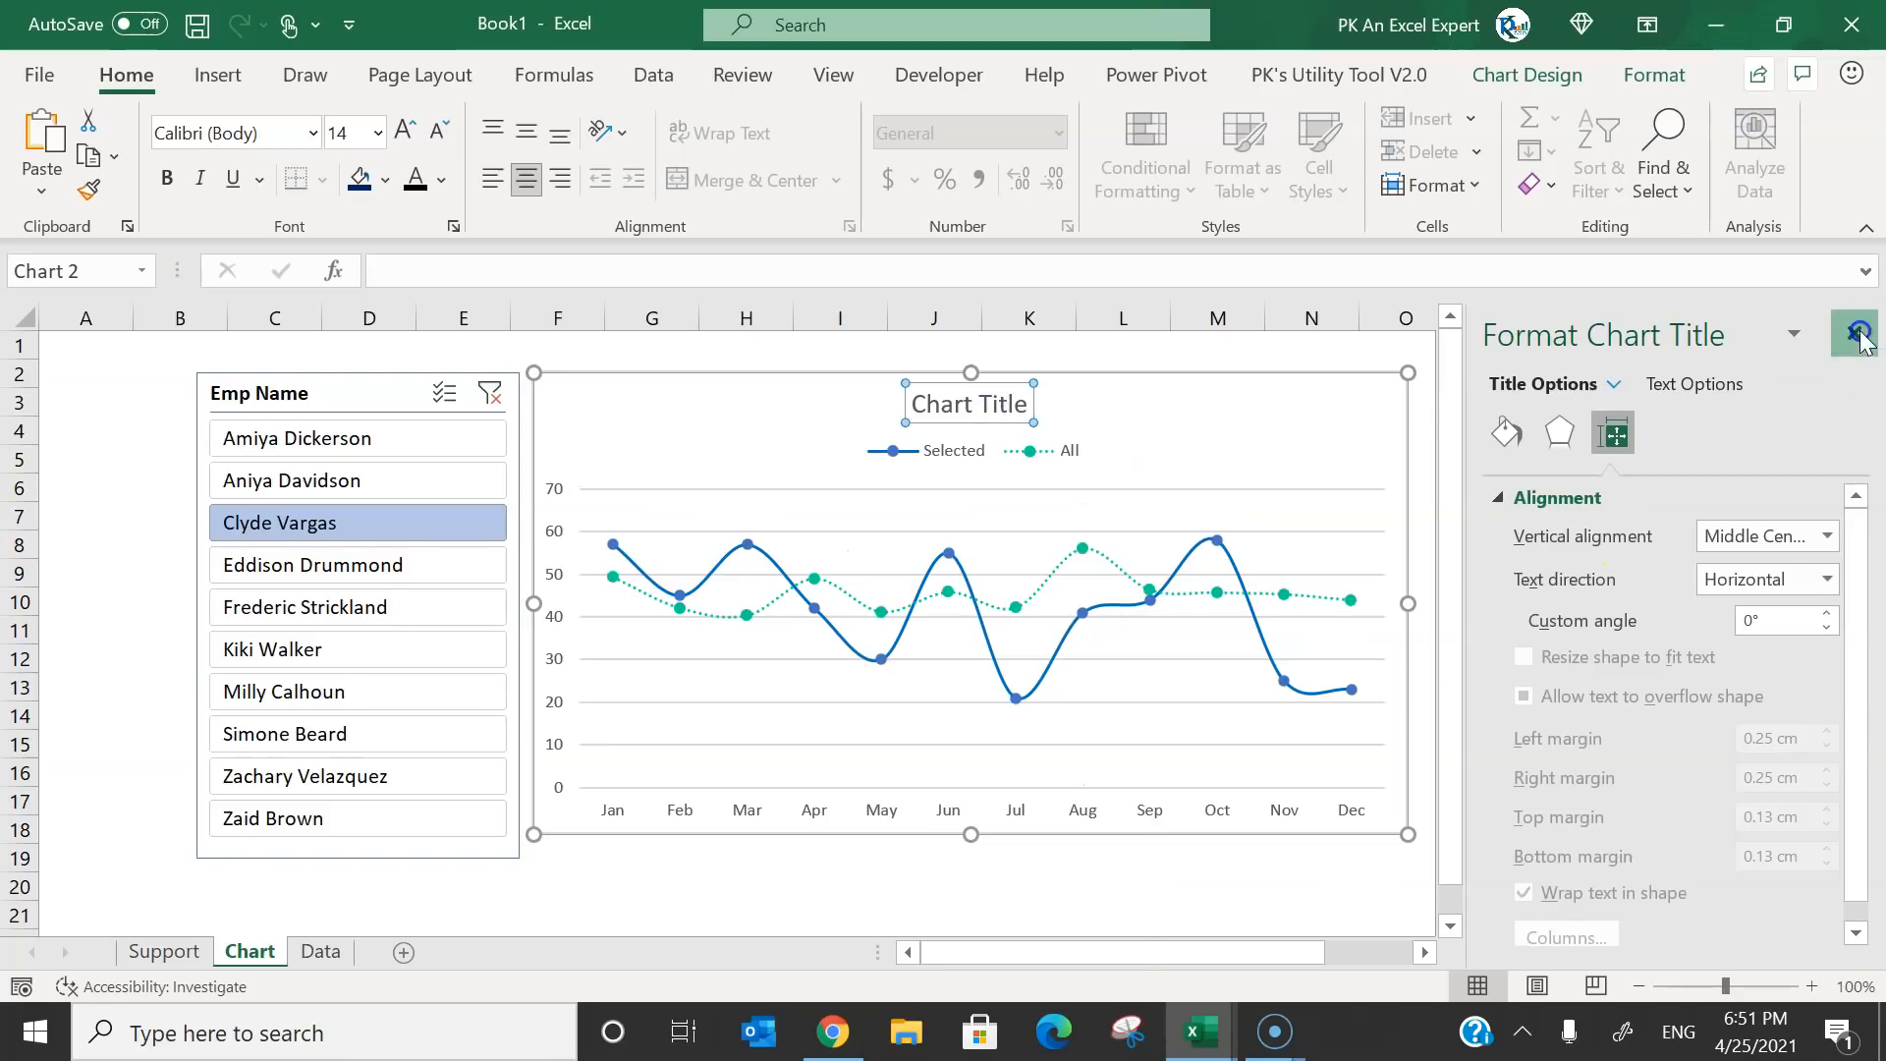
{"action": "left_click", "coordinate": [1854, 333]}
{"action": "left_click", "coordinate": [1608, 568]}
{"action": "left_click", "coordinate": [1310, 540]}
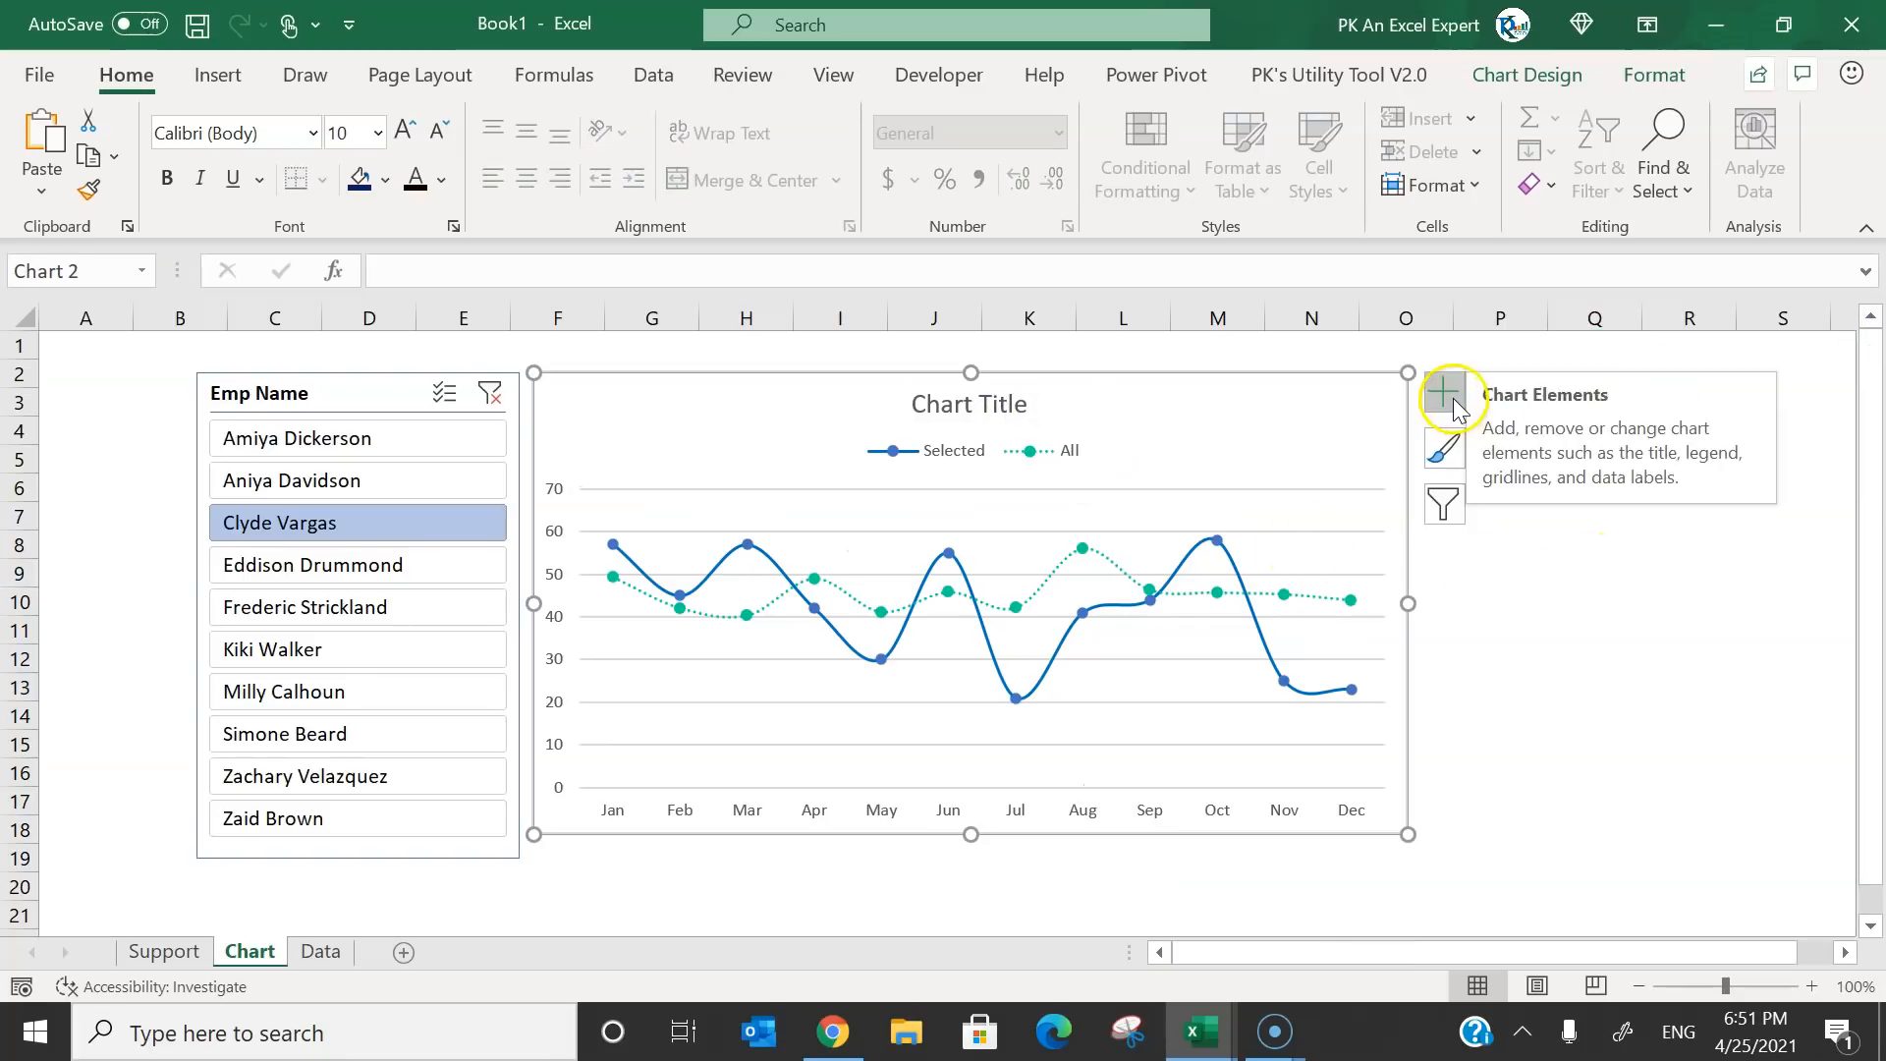
Add primary major vertical, primary minor horizontal and primary minor vertical gridlines to the line chart.
{"action": "left_click", "coordinate": [1445, 392]}
{"action": "left_click", "coordinate": [1684, 621]}
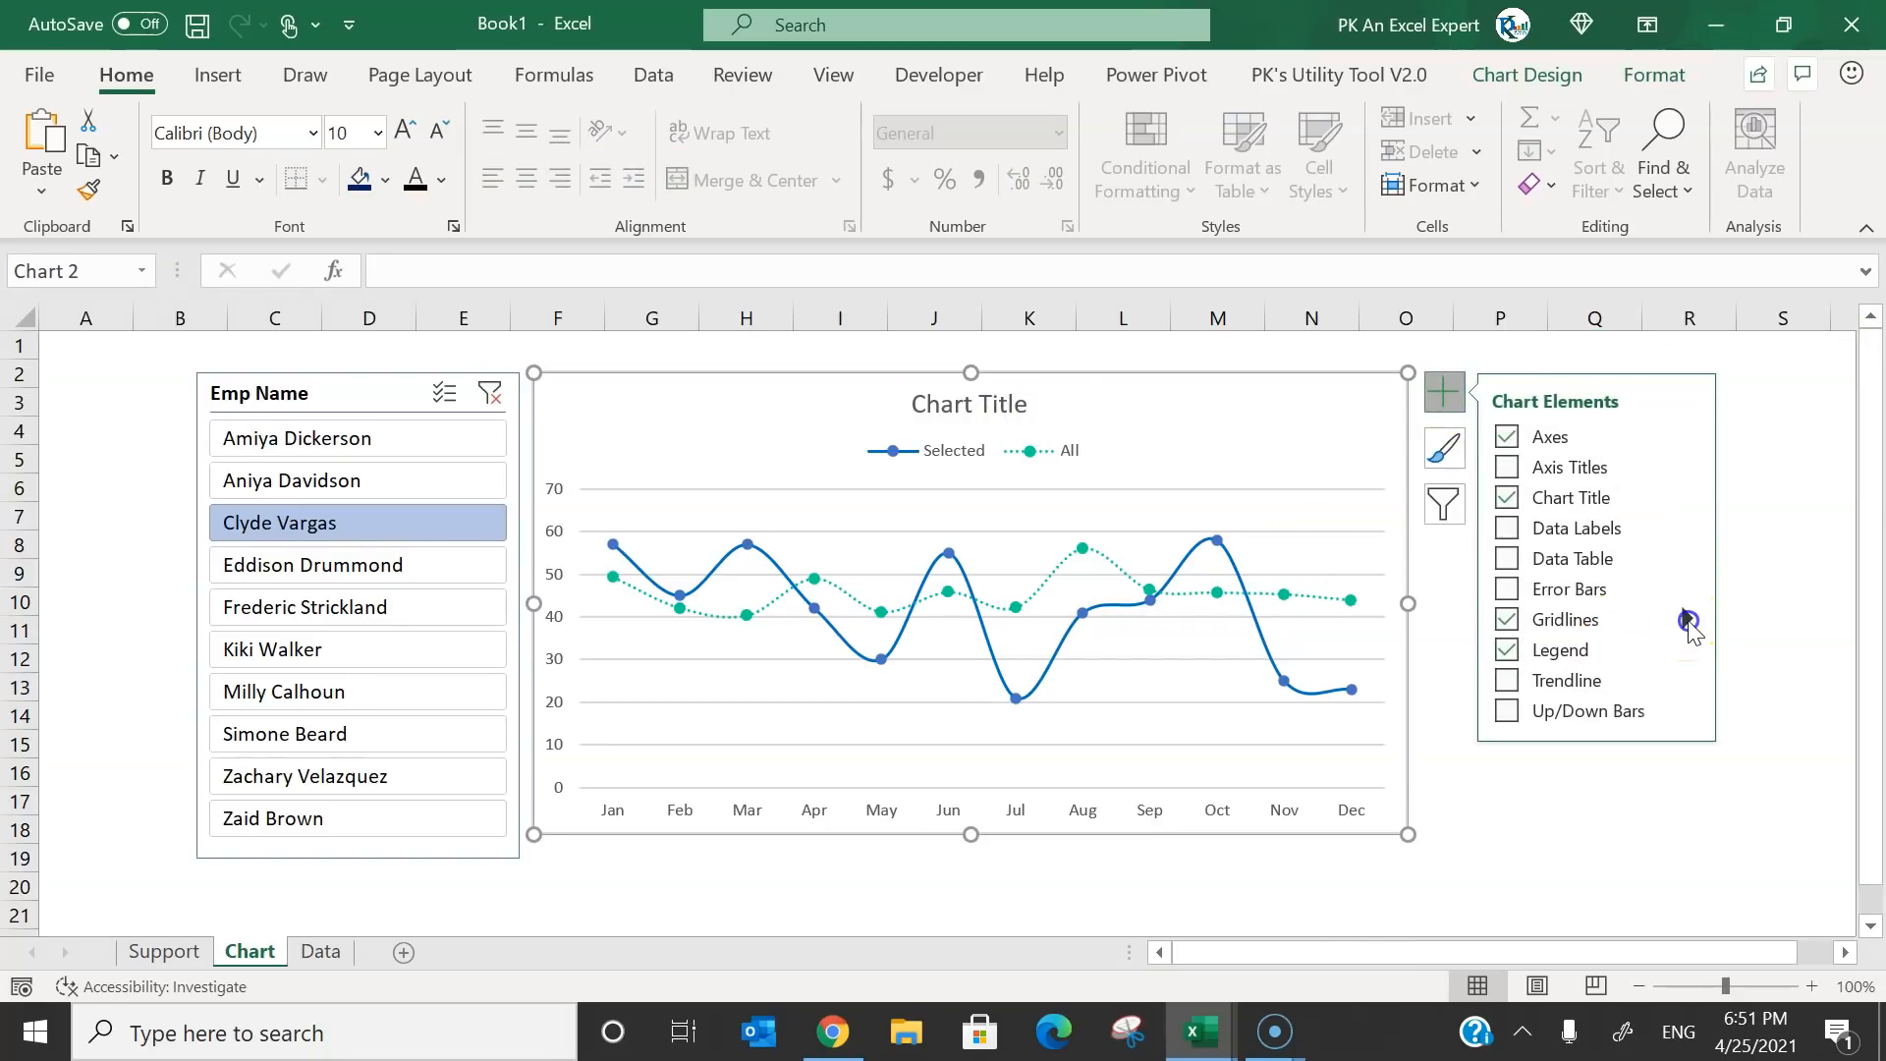
{"action": "left_click", "coordinate": [1240, 662]}
{"action": "left_click", "coordinate": [1240, 692]}
{"action": "left_click", "coordinate": [1240, 723]}
{"action": "left_click", "coordinate": [1327, 847]}
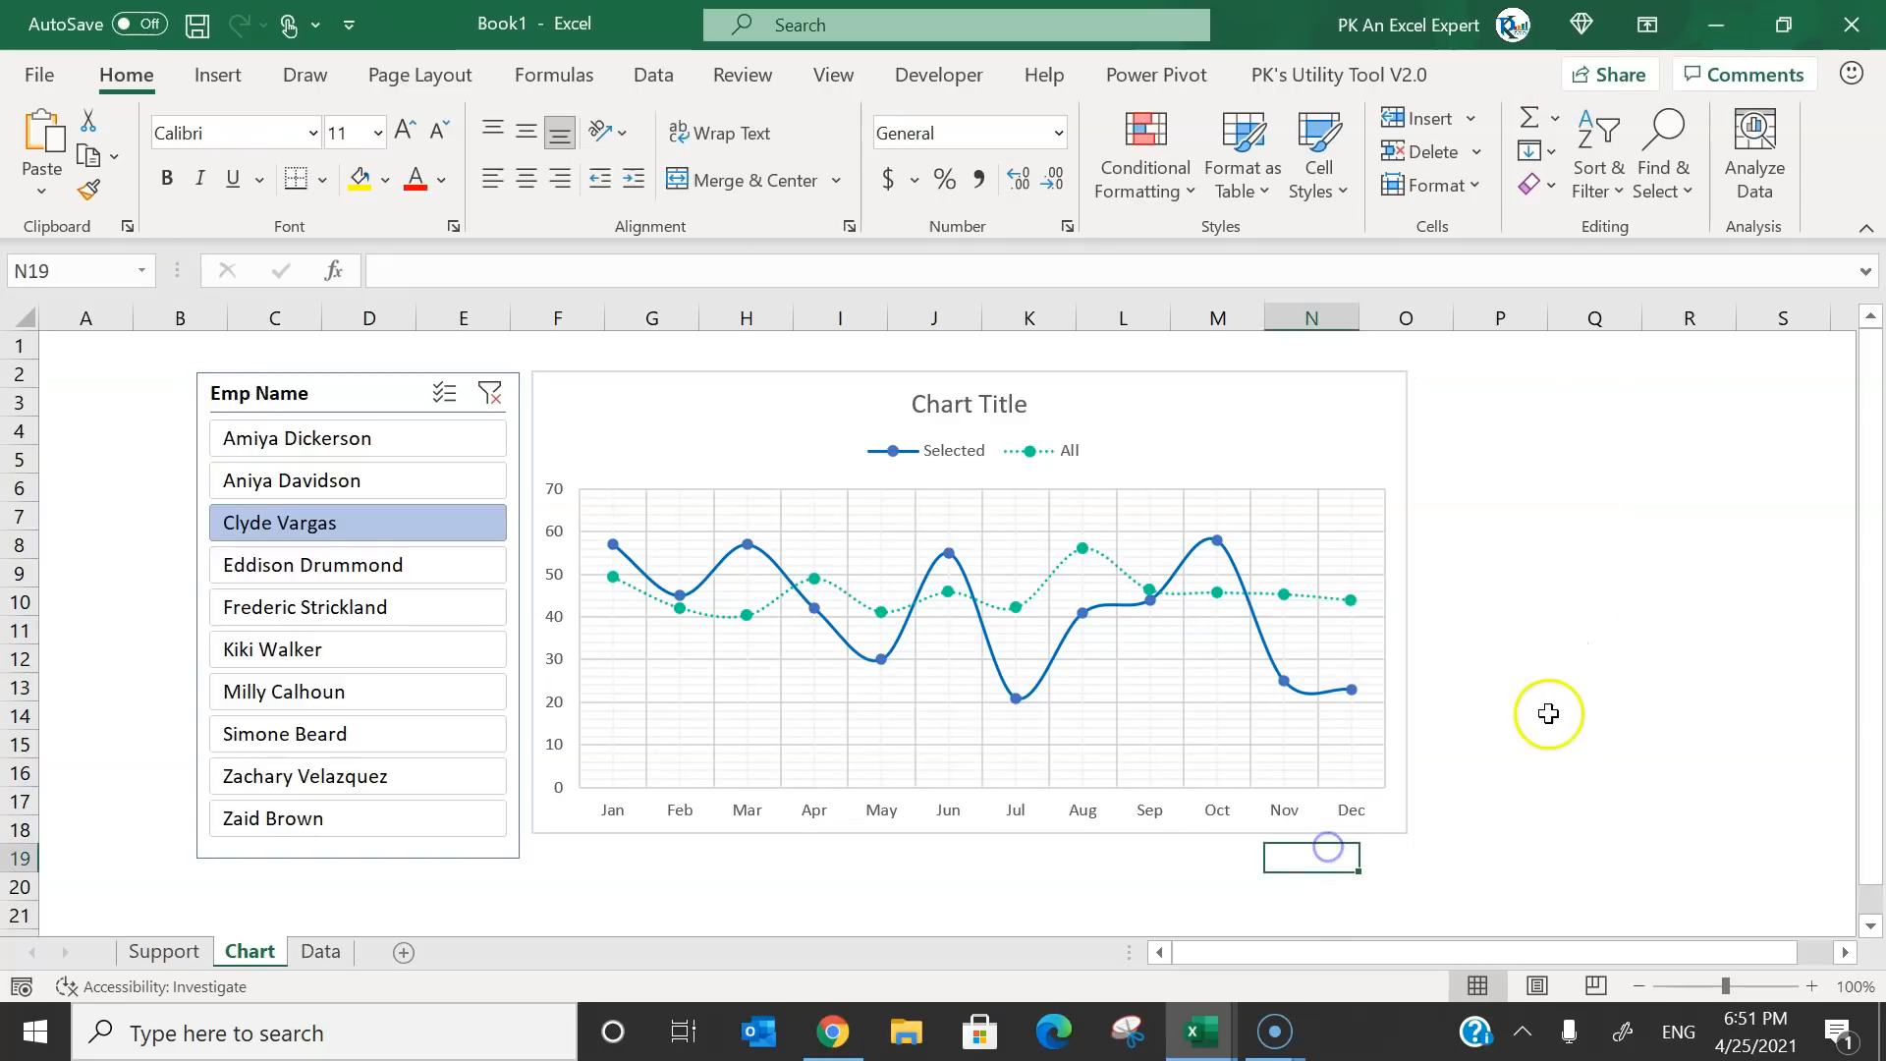
{"action": "left_click", "coordinate": [1533, 678]}
Switch between several employees in the Emp Name slicer to check how the Selected line responds.
{"action": "left_click", "coordinate": [344, 479]}
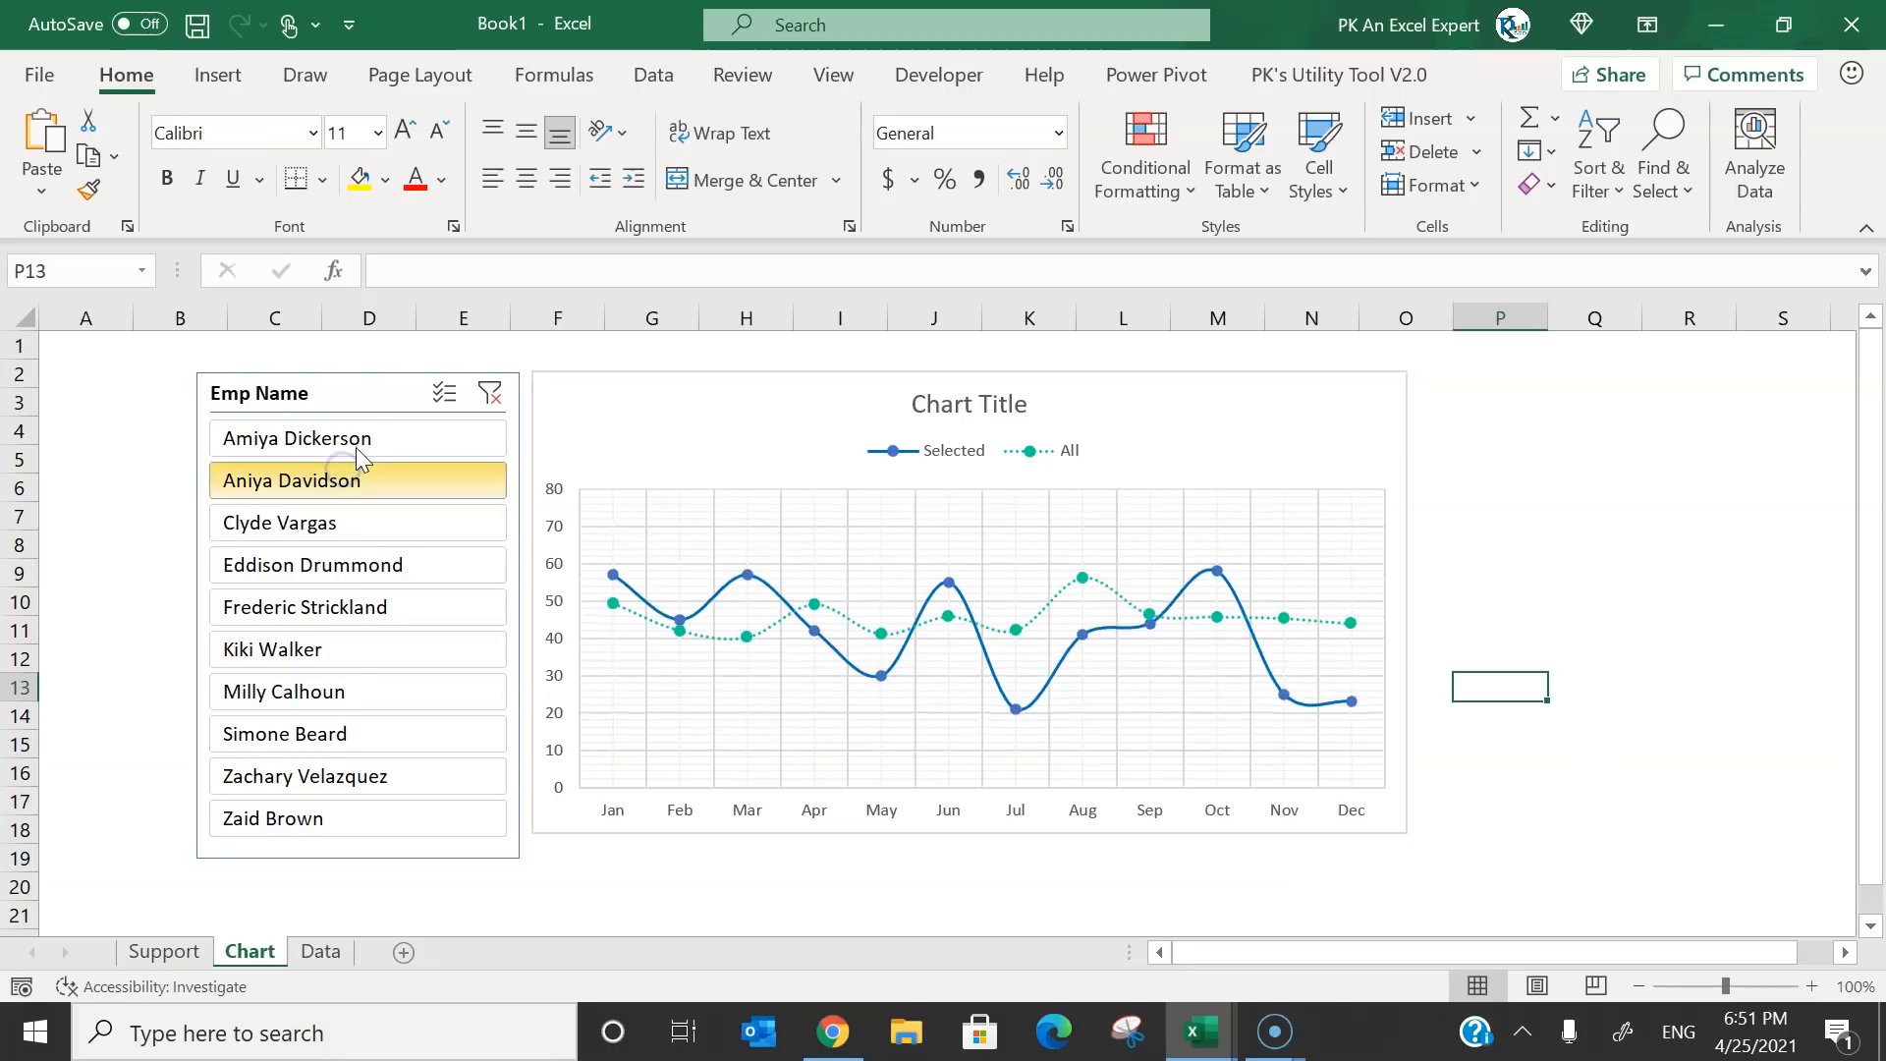
{"action": "left_click", "coordinate": [356, 443]}
{"action": "left_click", "coordinate": [352, 564]}
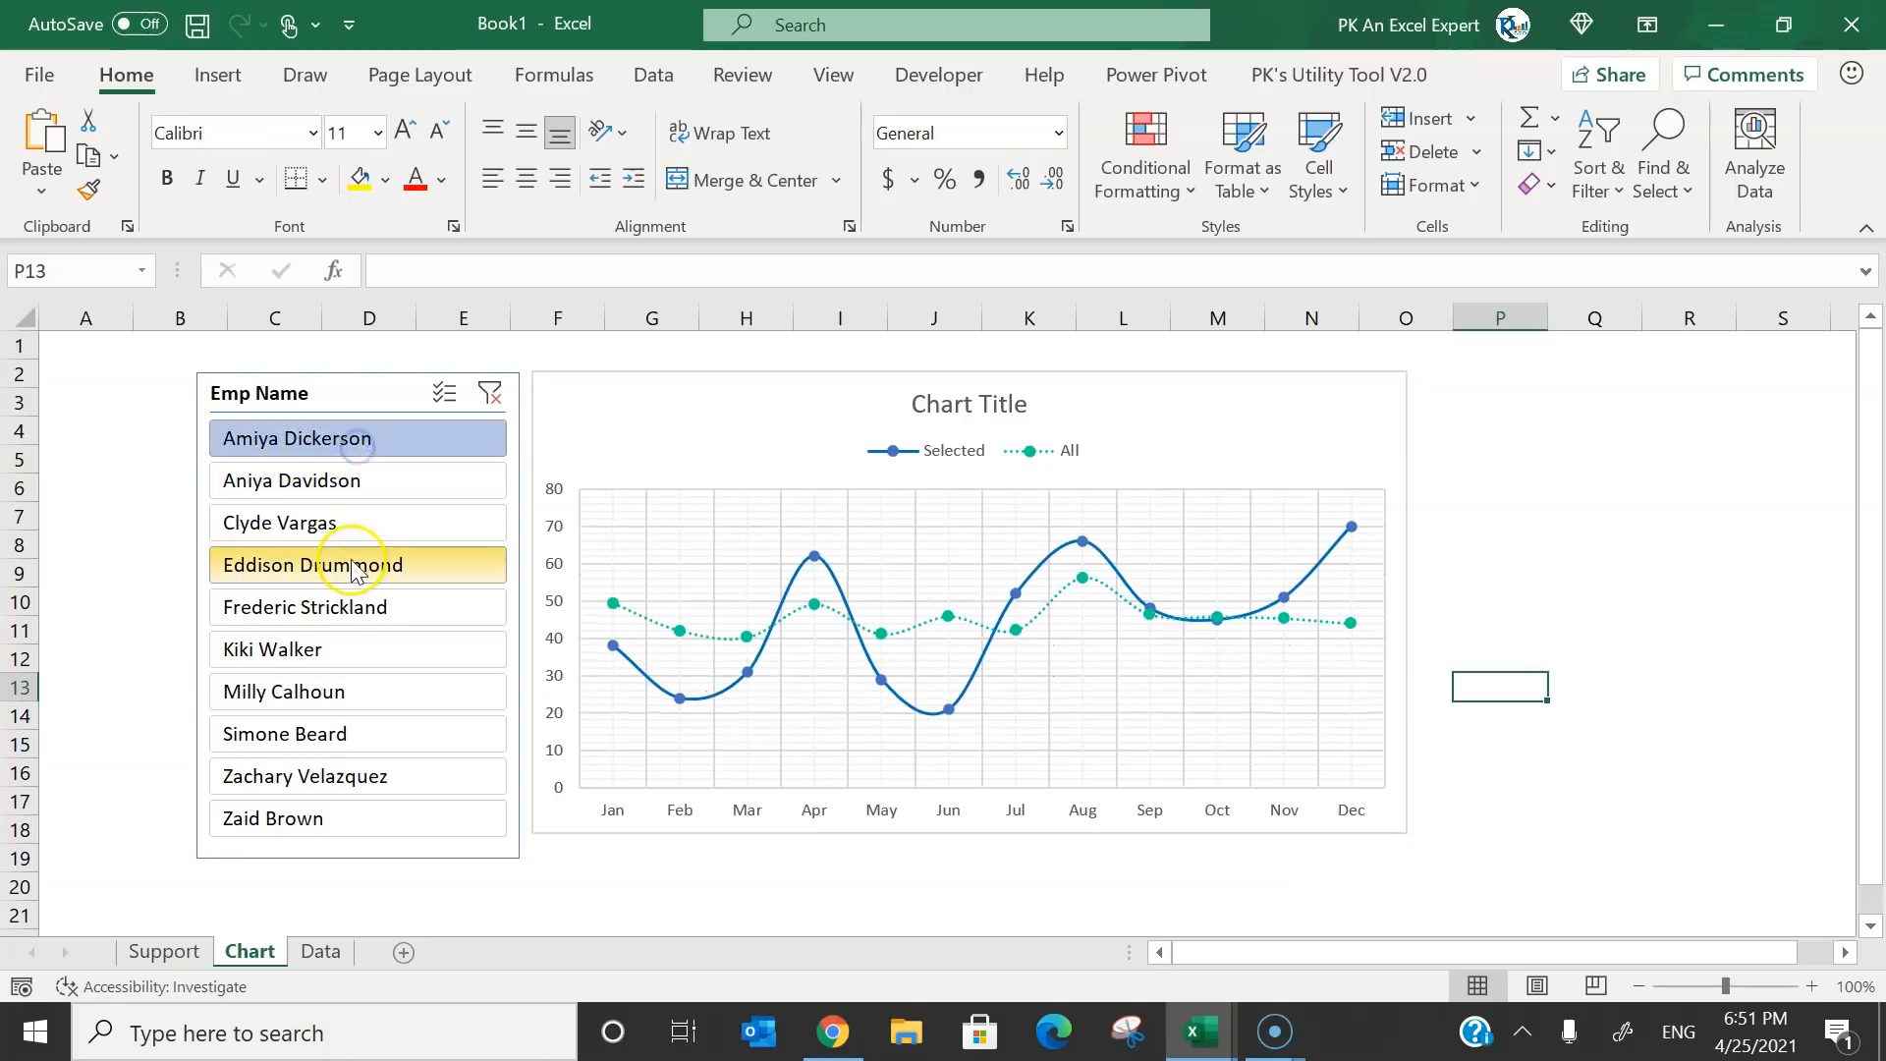
{"action": "left_click", "coordinate": [354, 644]}
Shorten the Emp Name slicer from its upper edge to free space above it.
{"action": "left_click", "coordinate": [354, 397]}
{"action": "left_click_drag", "start_coordinate": [359, 374], "coordinate": [358, 416]}
{"action": "left_click", "coordinate": [438, 376]}
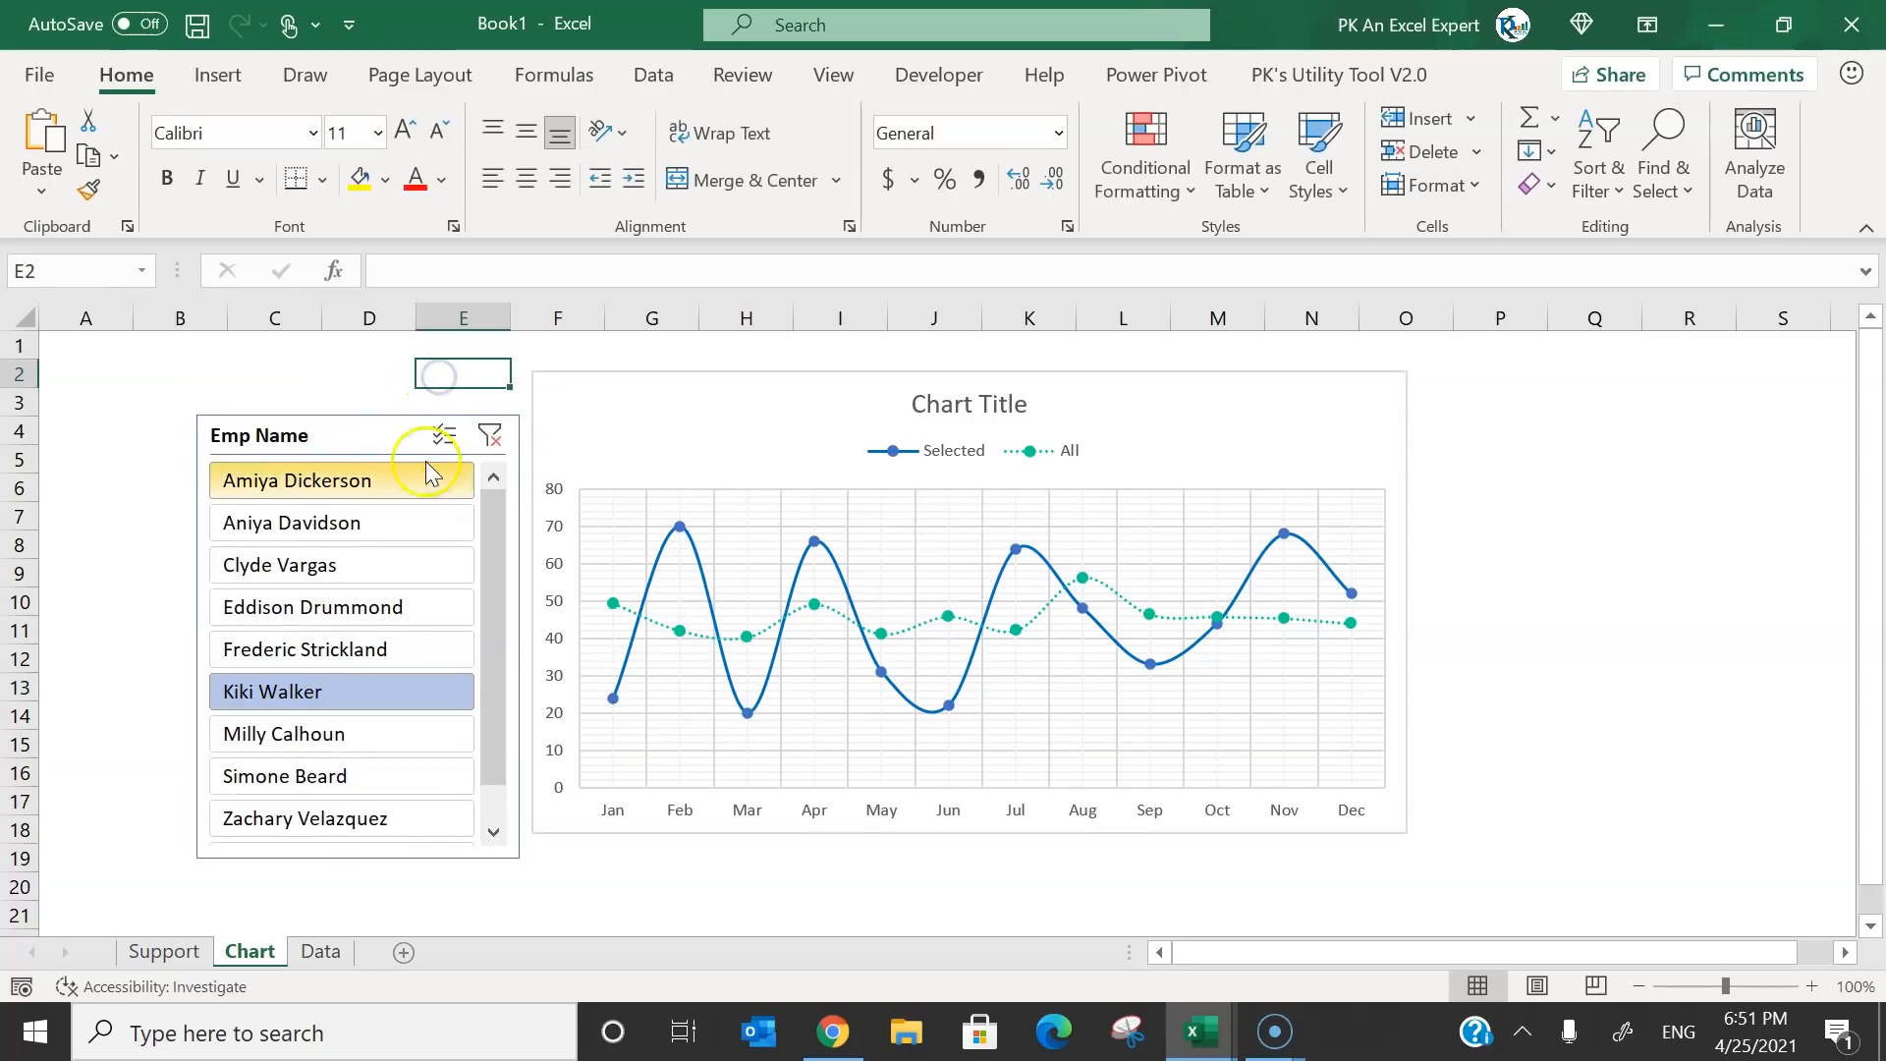
Insert a Sales Location slicer on the Support sheet for the pivot table starting at E3.
{"action": "left_click", "coordinate": [186, 953]}
{"action": "left_click", "coordinate": [598, 465]}
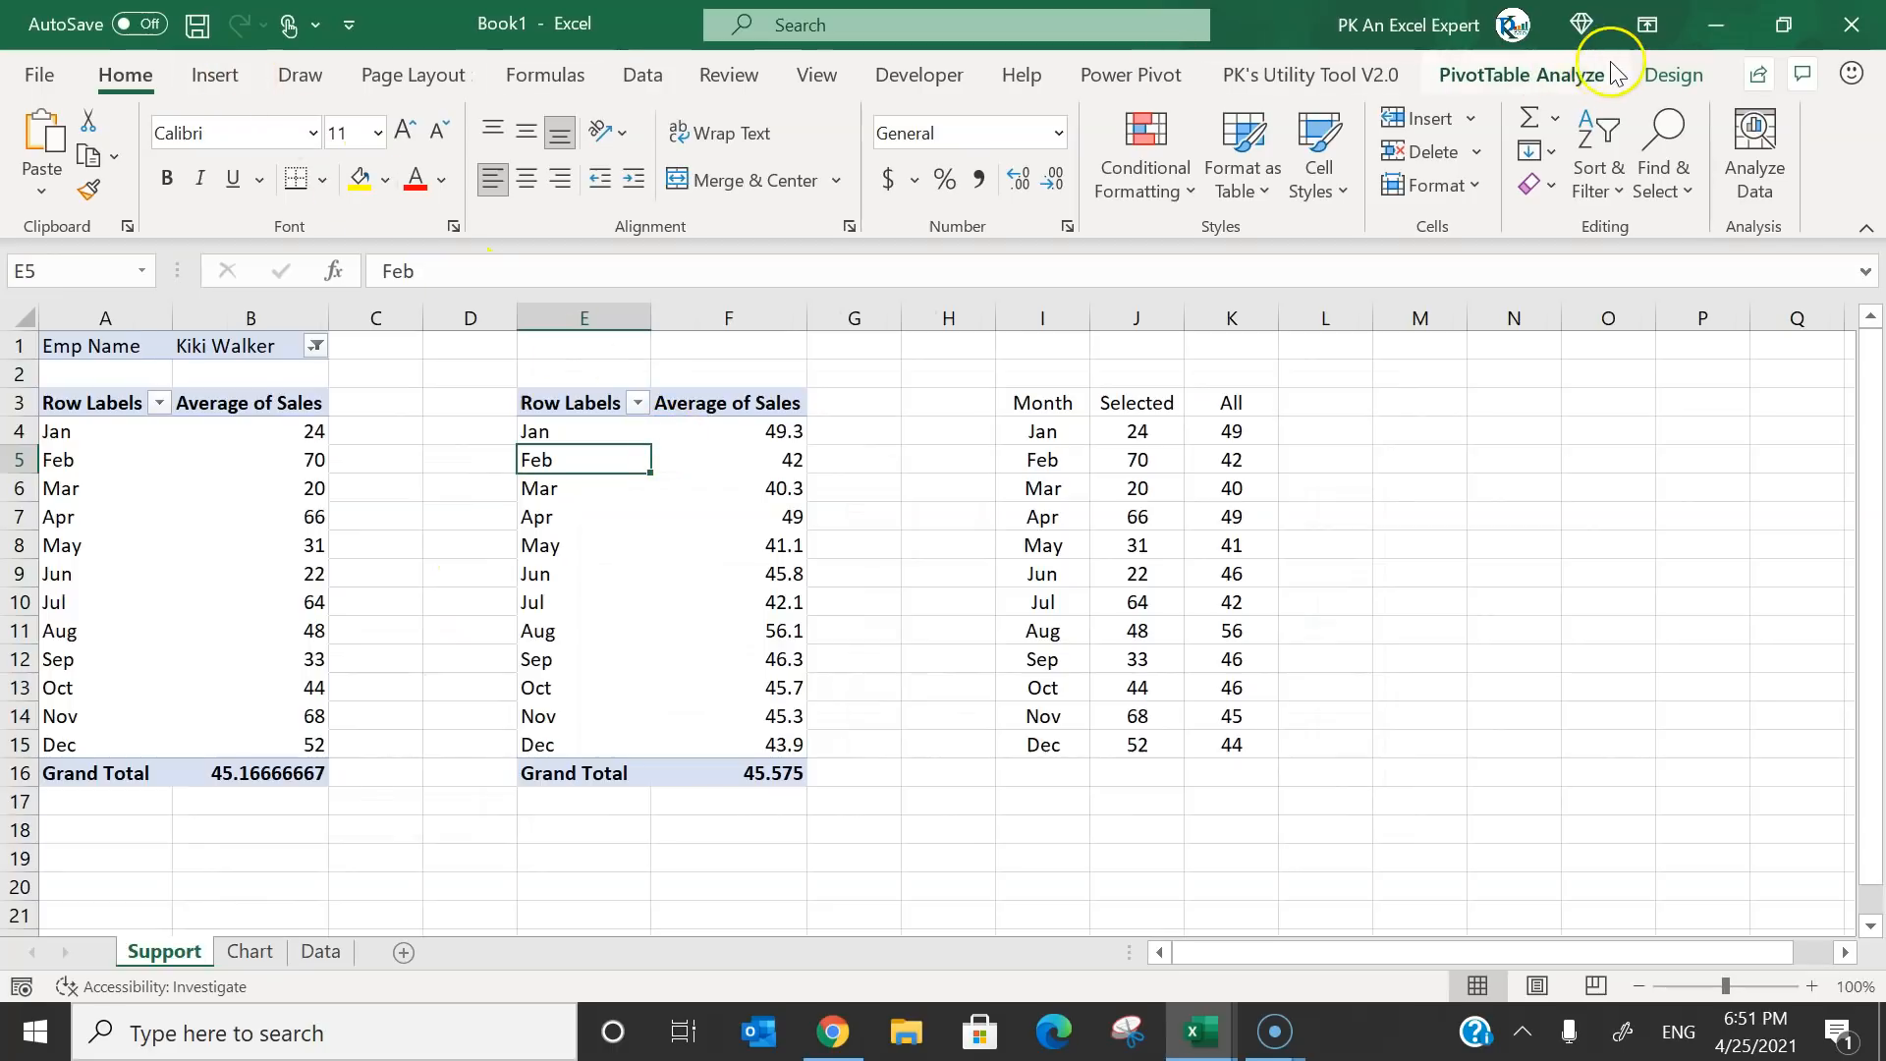
{"action": "left_click", "coordinate": [219, 82]}
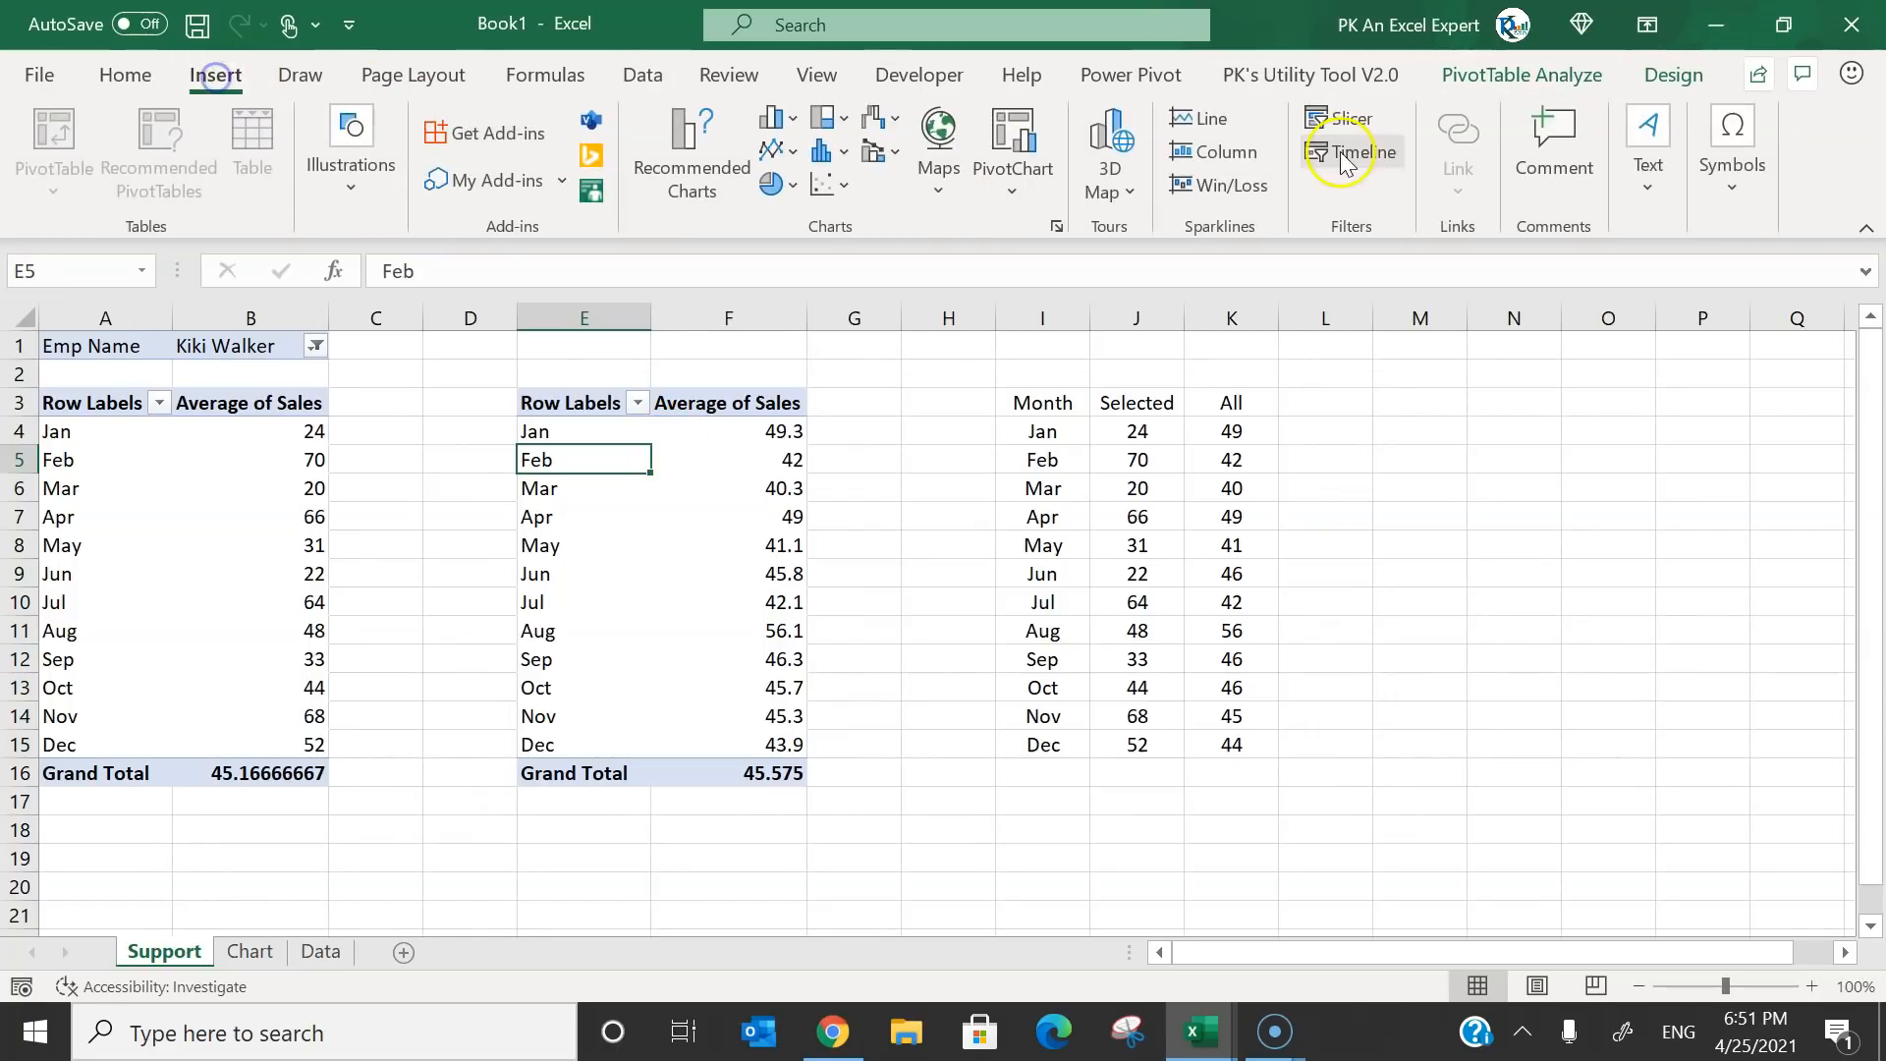
{"action": "left_click", "coordinate": [1340, 119]}
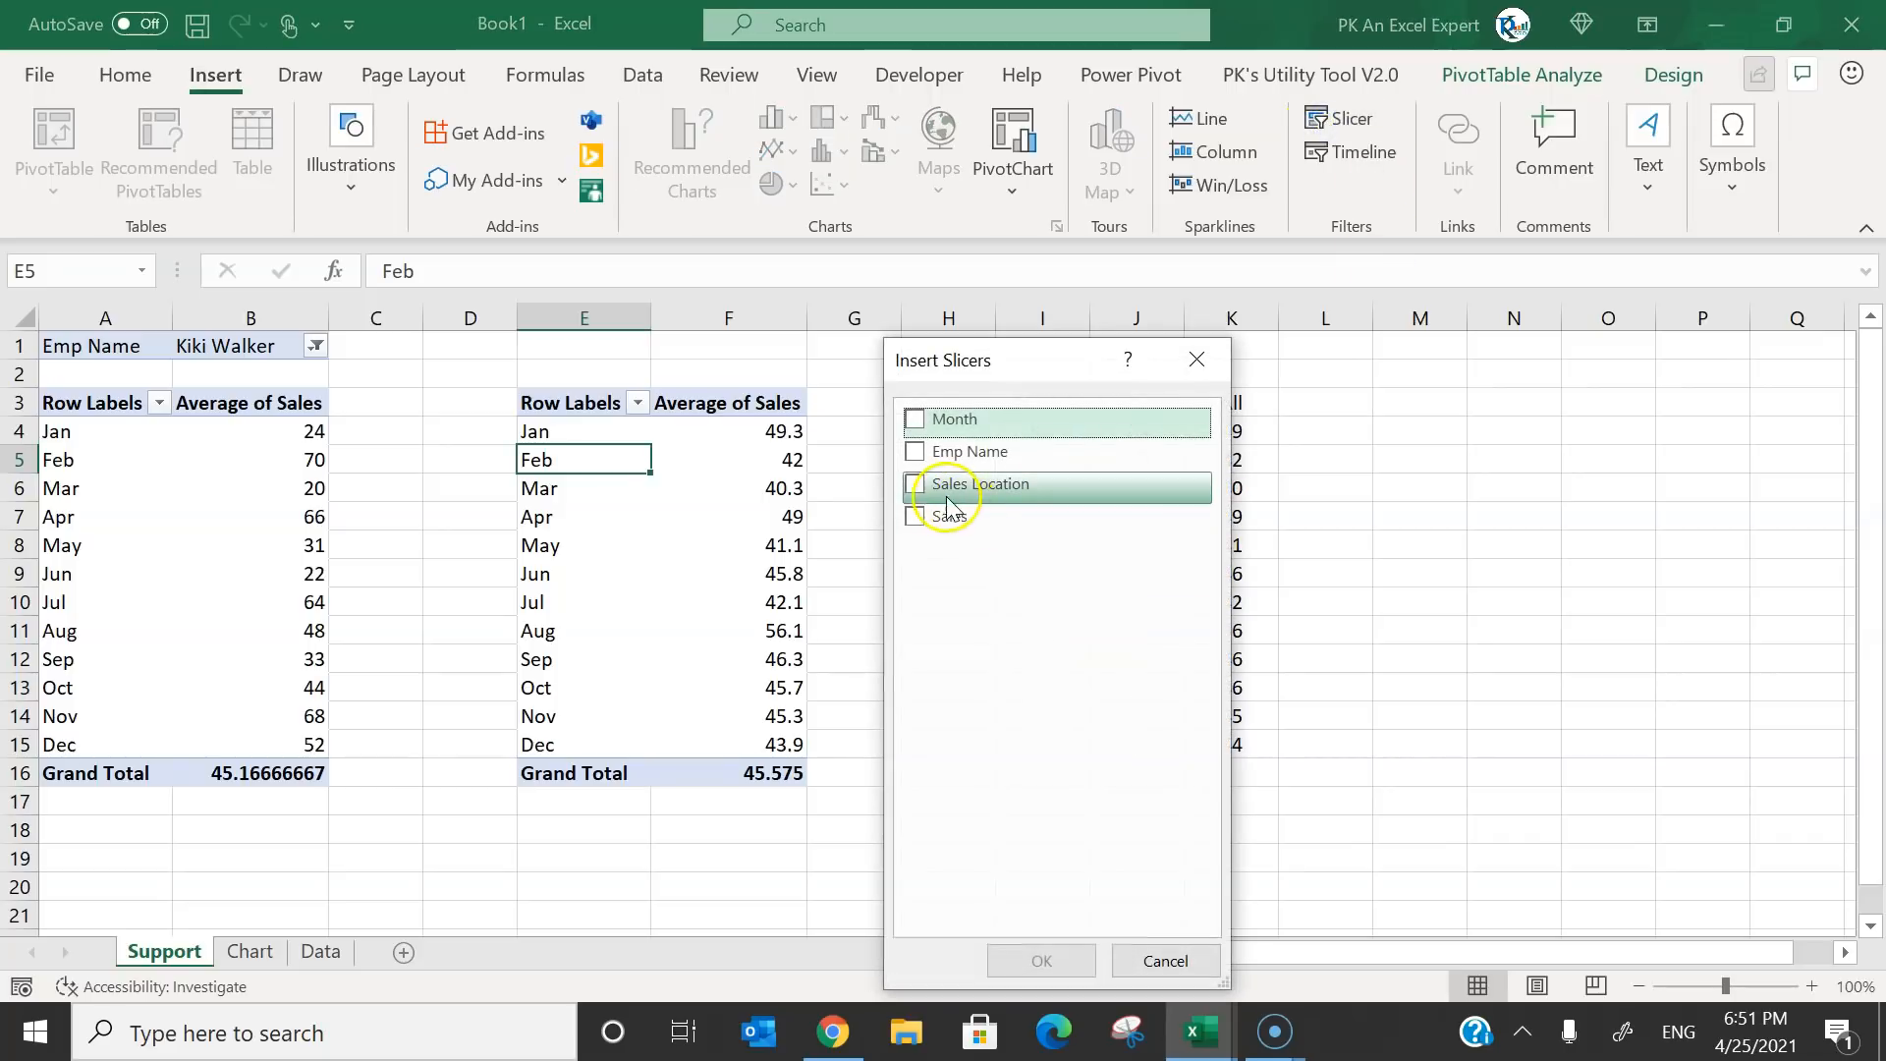
{"action": "left_click", "coordinate": [916, 483]}
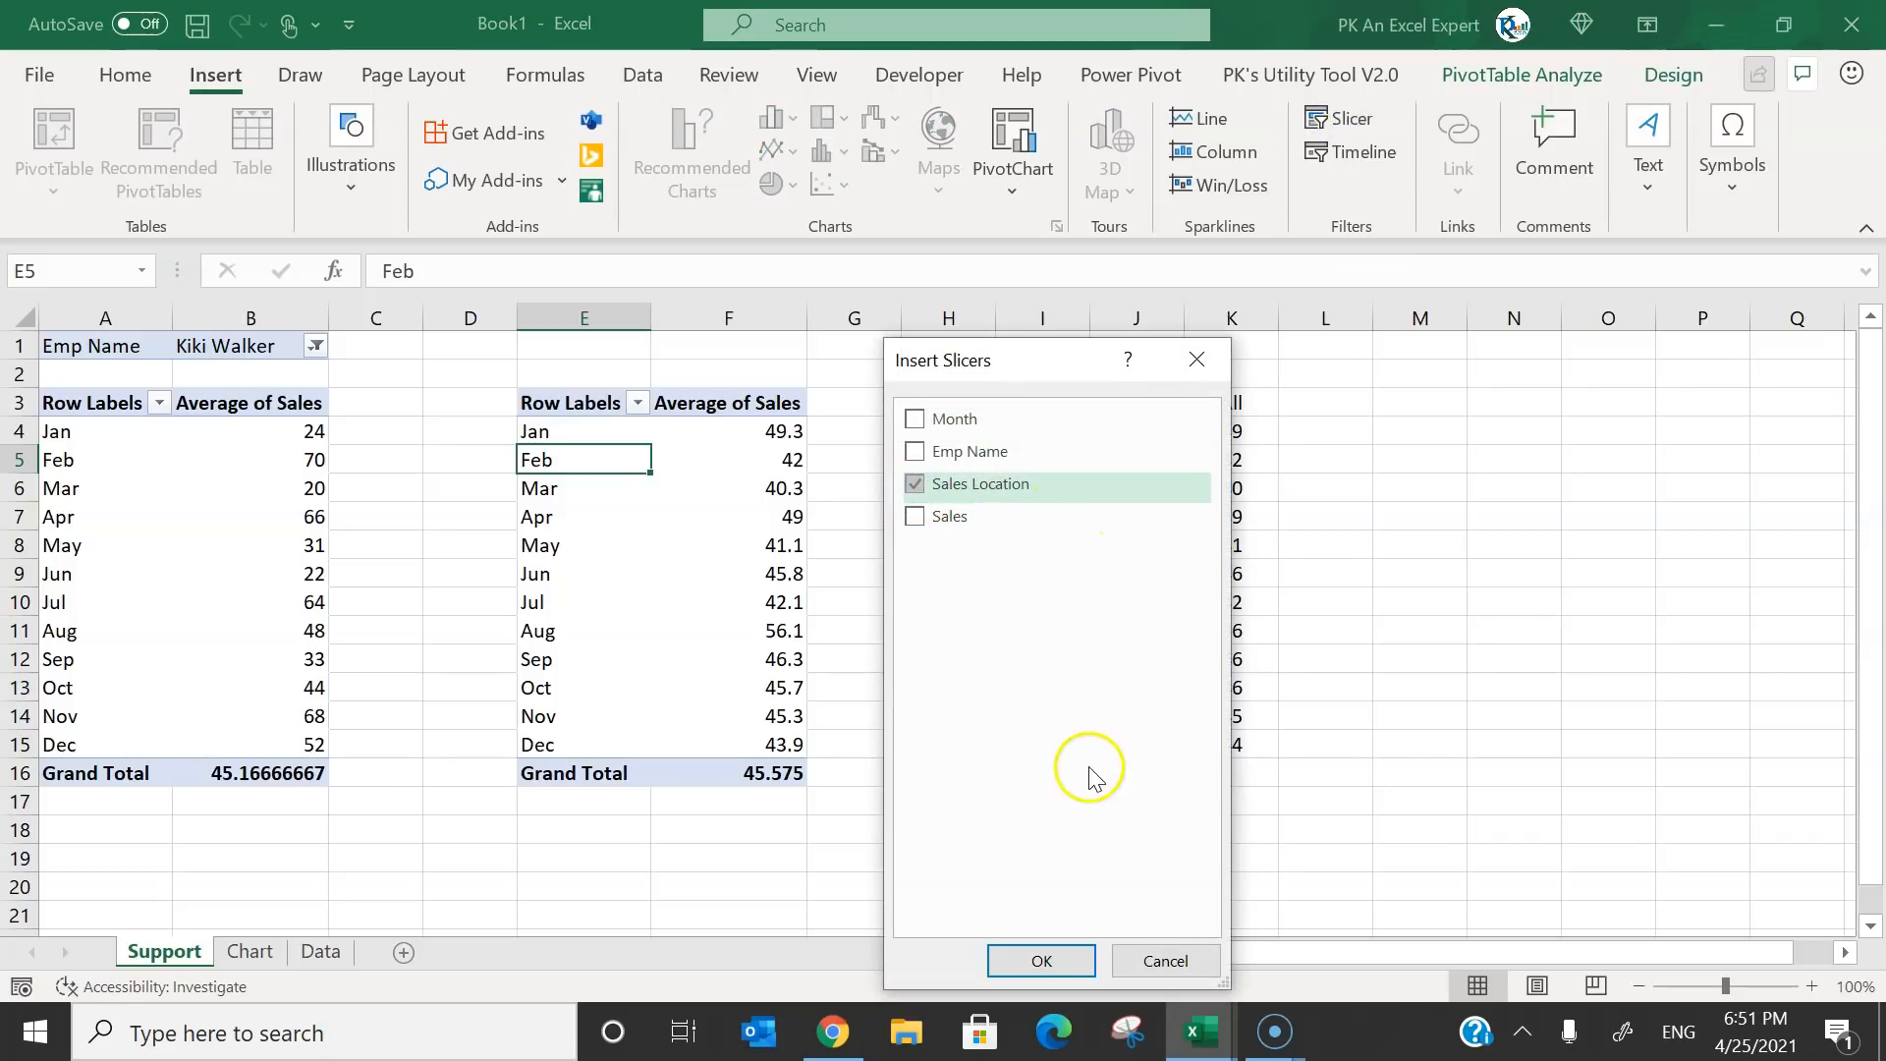
{"action": "left_click", "coordinate": [1042, 961]}
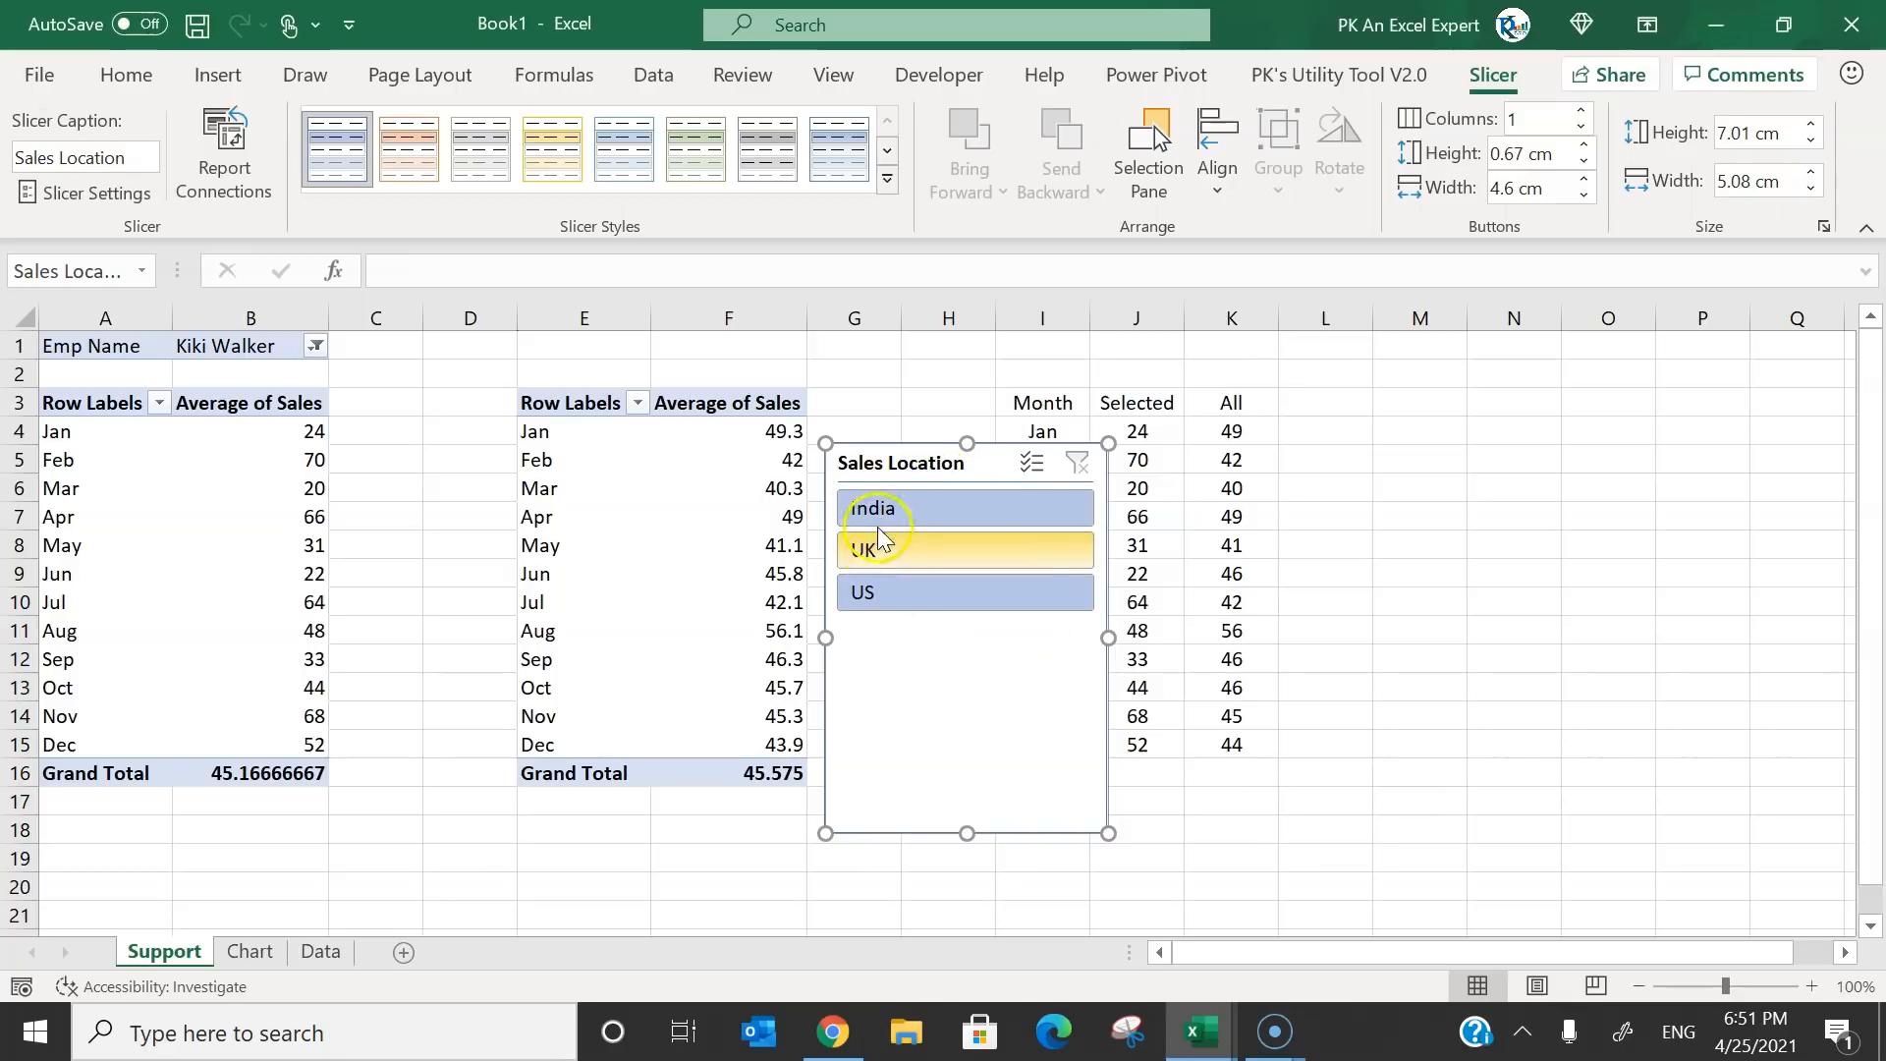
Arrange the Sales Location slicer's buttons in 3 columns and shorten the slicer to about 2 cm high.
{"action": "left_click", "coordinate": [1580, 112]}
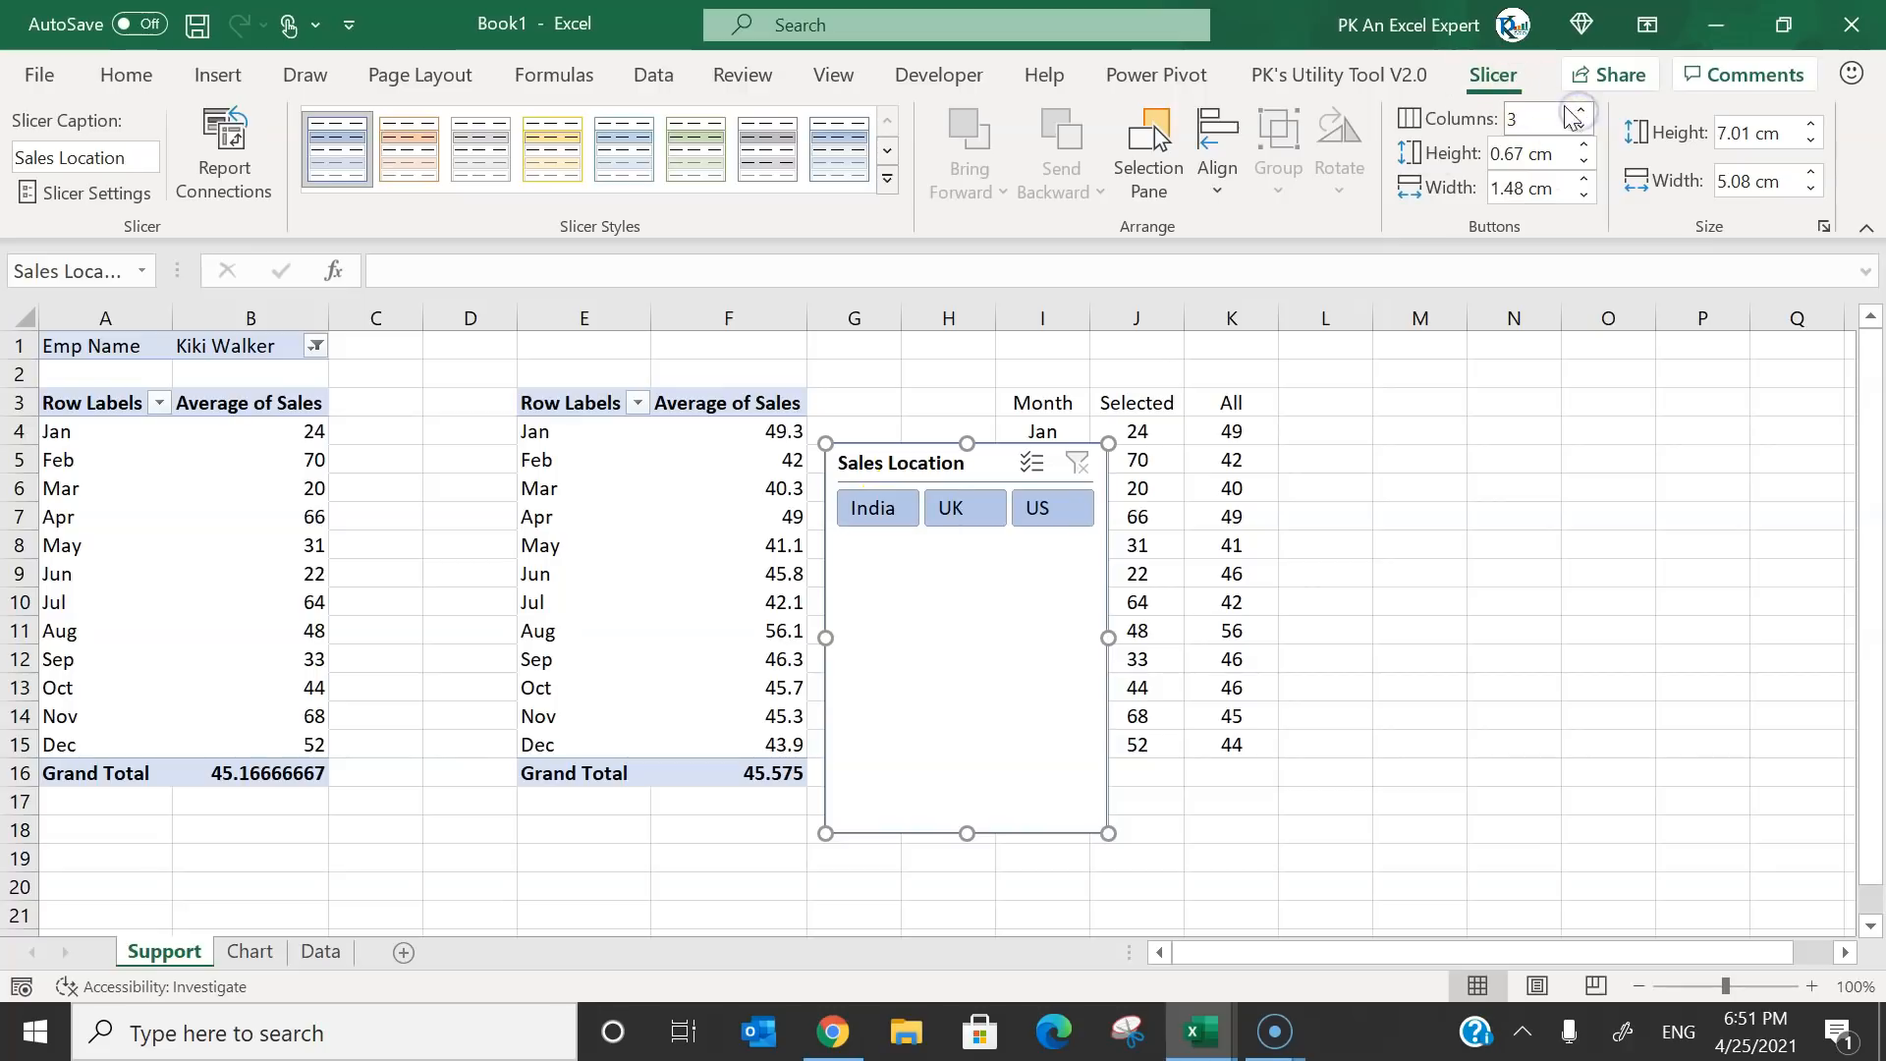
{"action": "left_click_drag", "start_coordinate": [969, 831], "coordinate": [971, 556]}
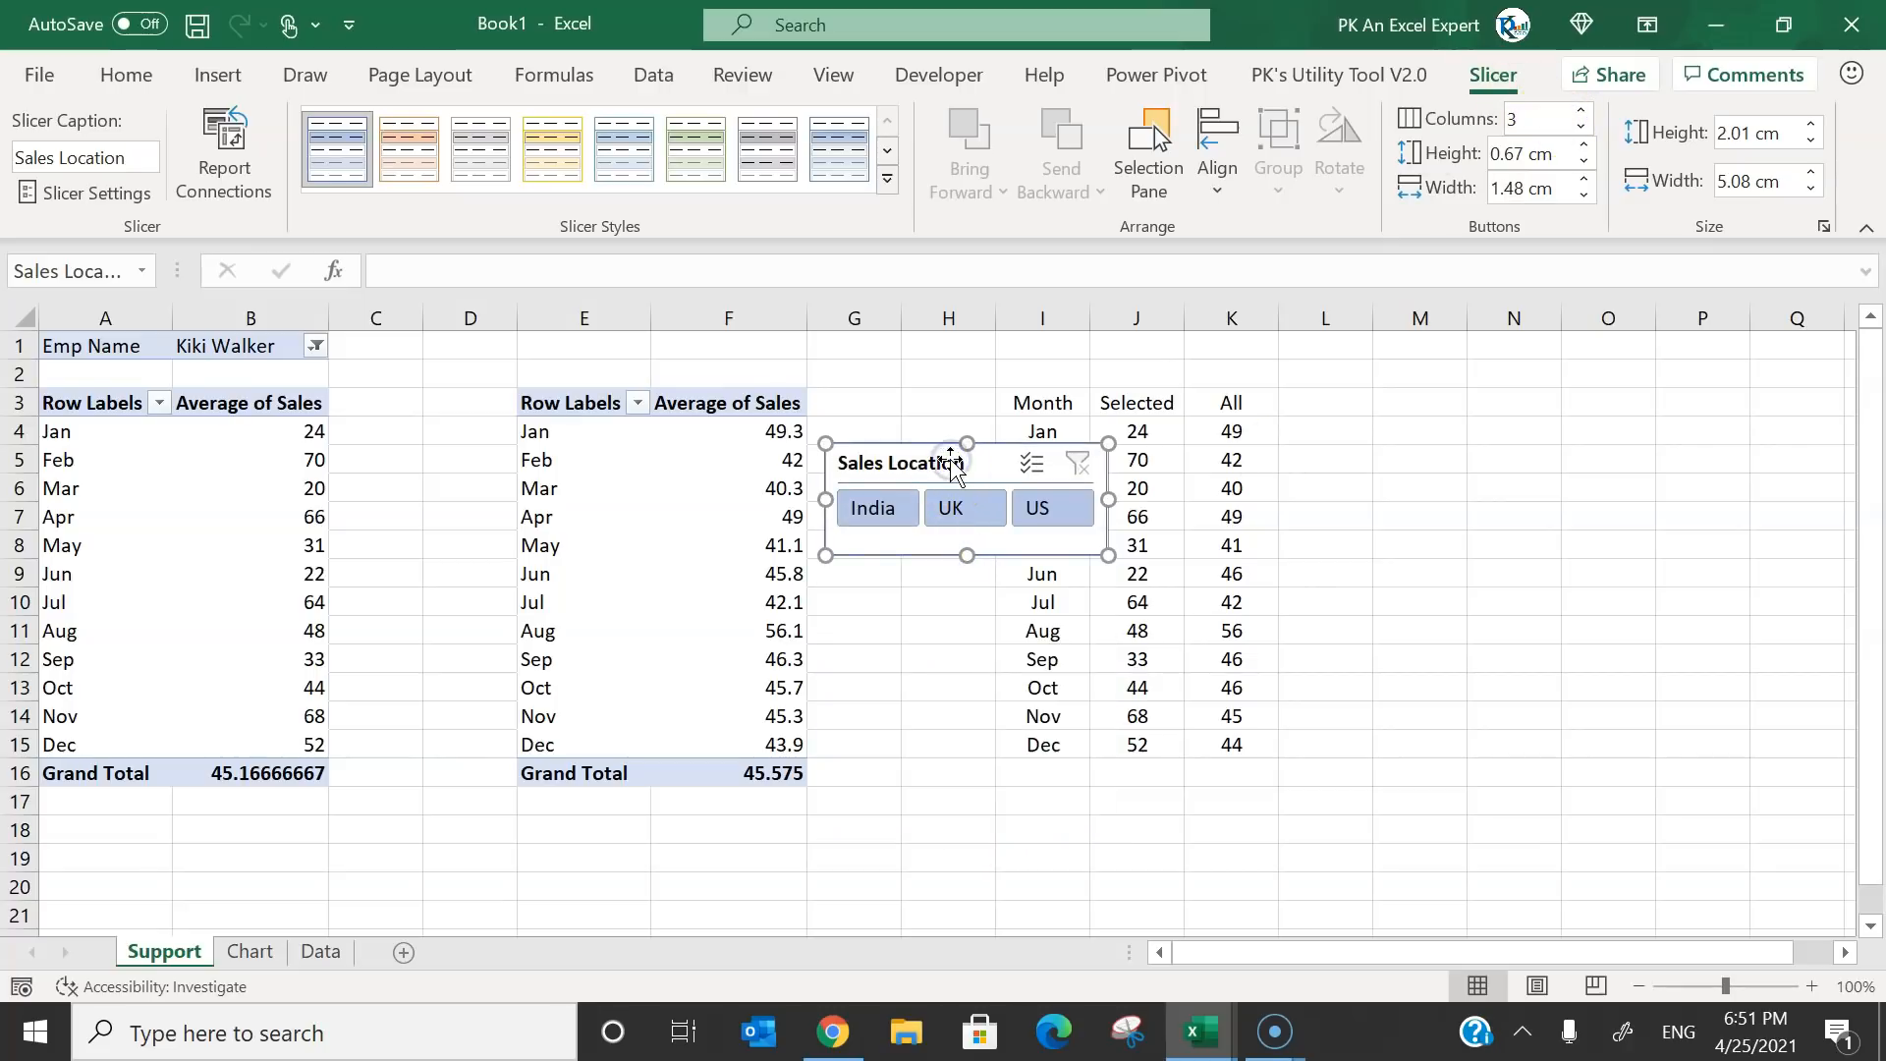
Move the Sales Location slicer to the Chart sheet and place it above the Emp Name slicer.
{"action": "key", "text": "Escape"}
{"action": "left_click", "coordinate": [249, 951]}
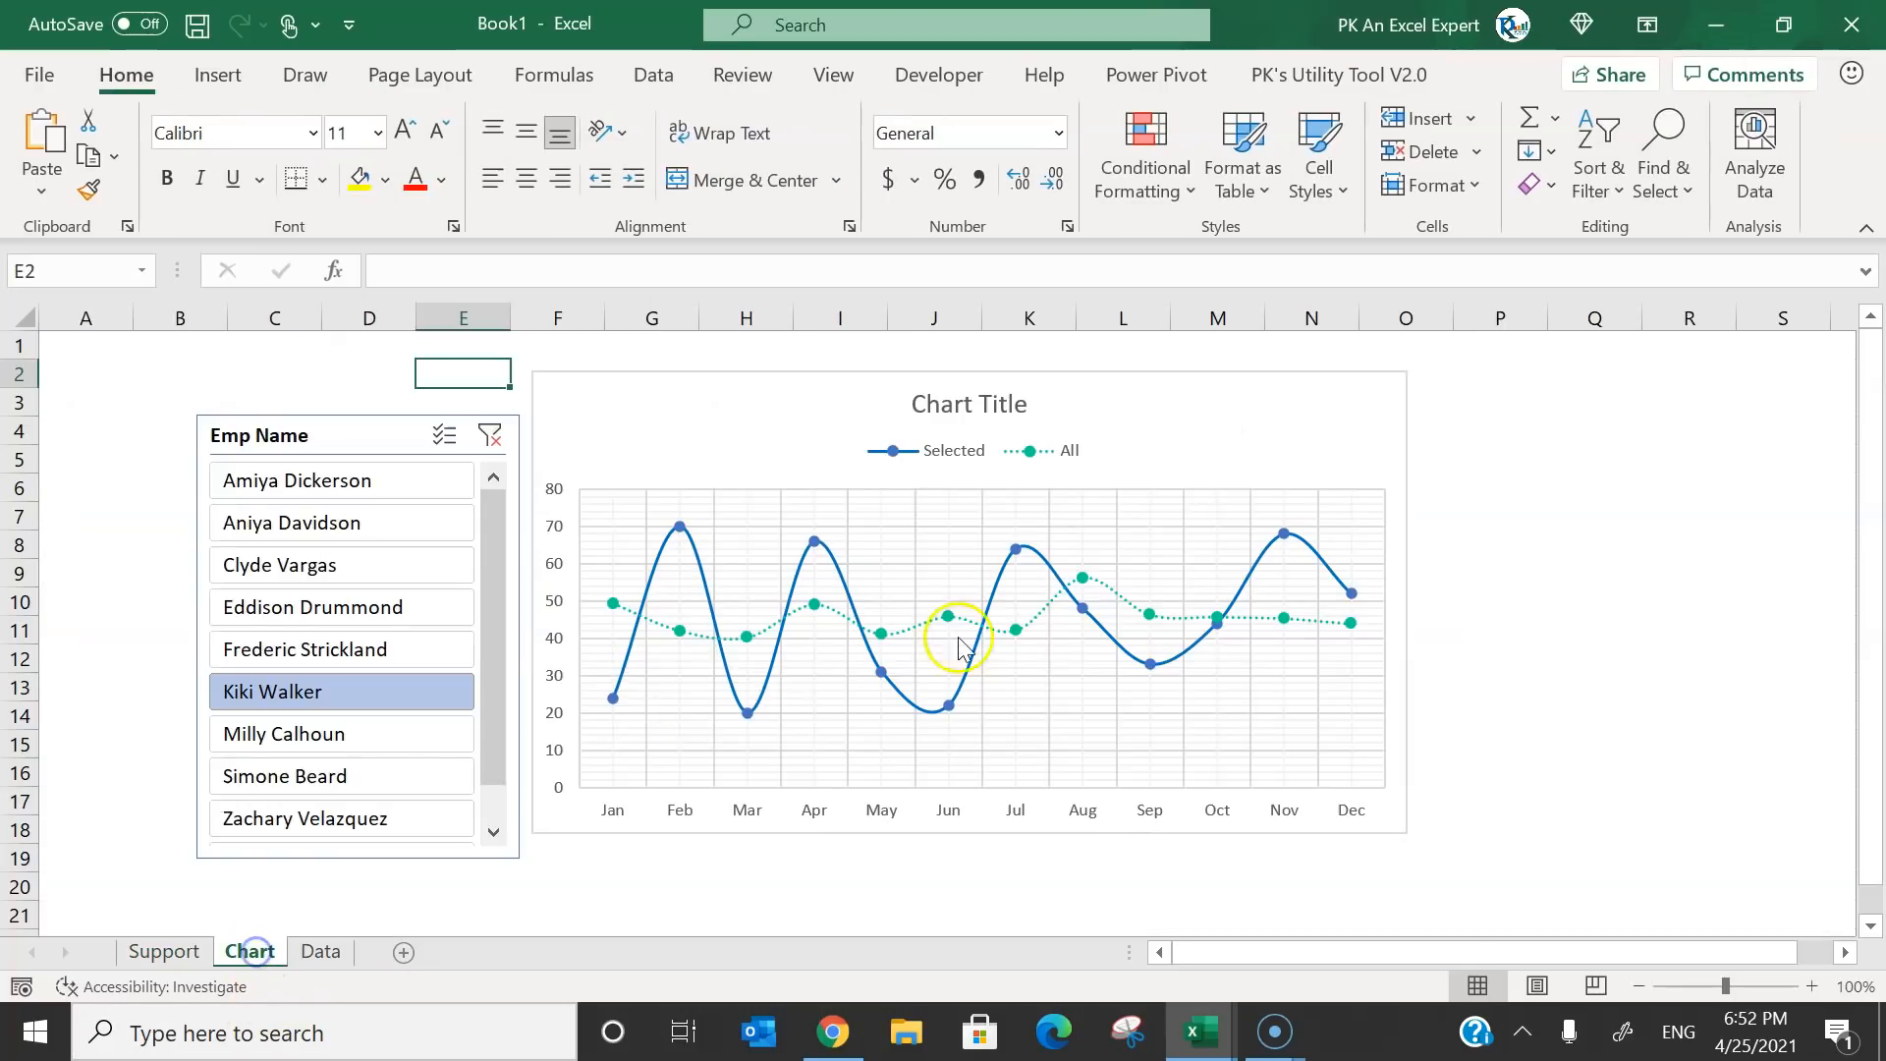
{"action": "key", "text": "ctrl+v"}
{"action": "left_click_drag", "start_coordinate": [503, 380], "coordinate": [293, 367]}
Narrow the Emp Name slicer, align it directly below the Sales Location slicer, and enlarge the chart beside both slicers.
{"action": "left_click_drag", "start_coordinate": [480, 519], "coordinate": [472, 557]}
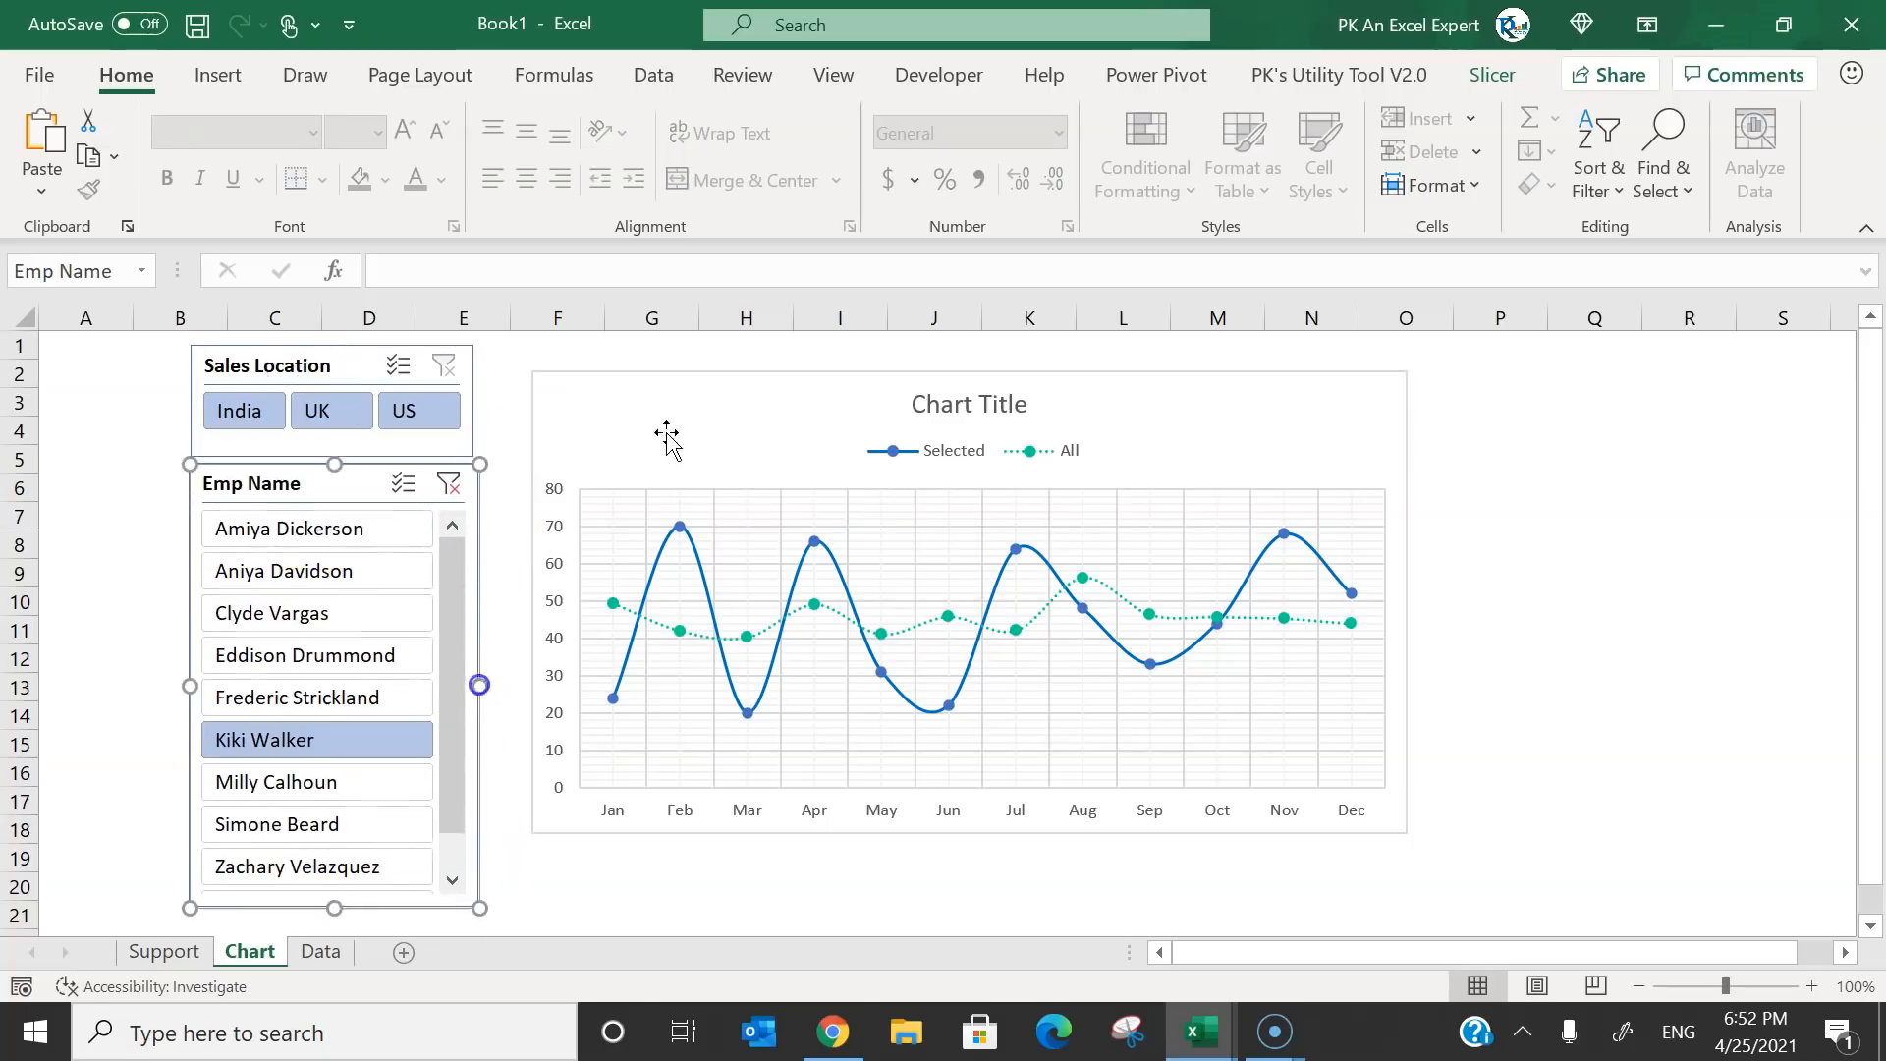
{"action": "left_click", "coordinate": [1644, 724]}
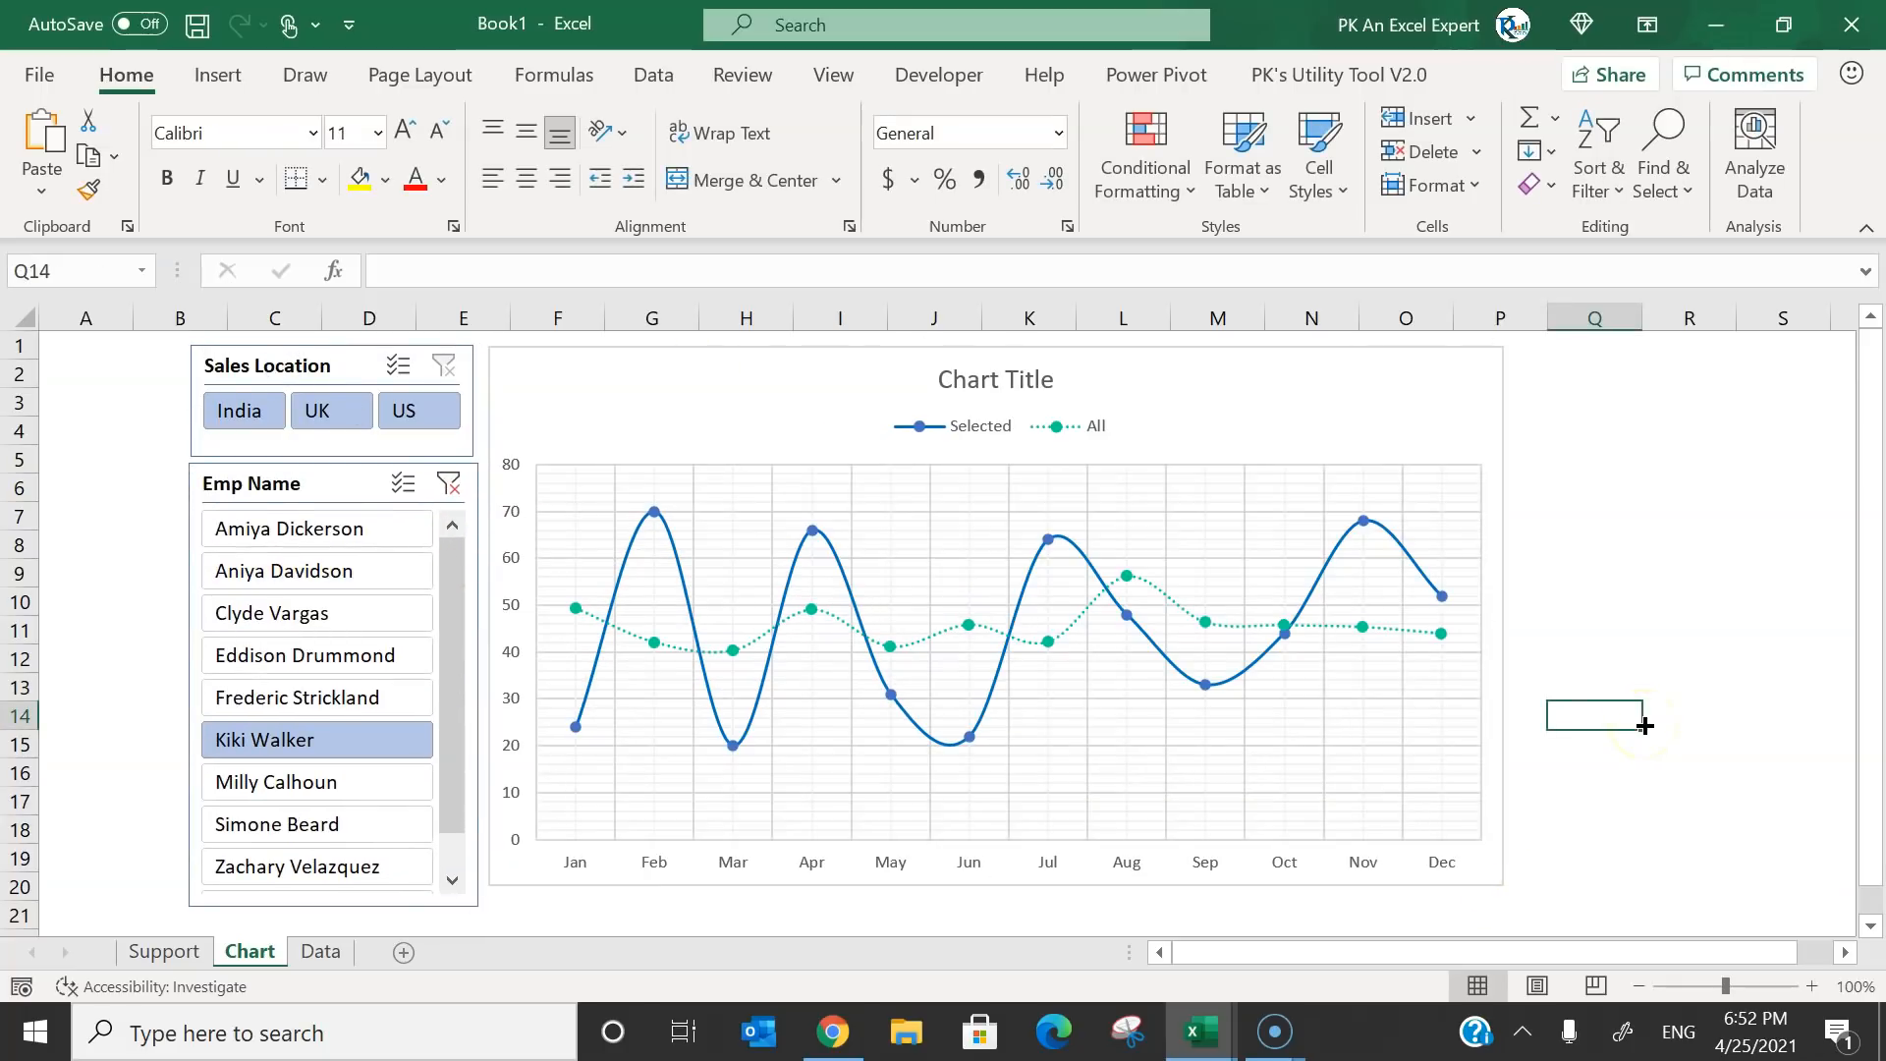
Test other employees and the India, UK and US locations on the chart, and clear the Sales Location filter.
{"action": "left_click", "coordinate": [294, 530]}
{"action": "left_click", "coordinate": [317, 640]}
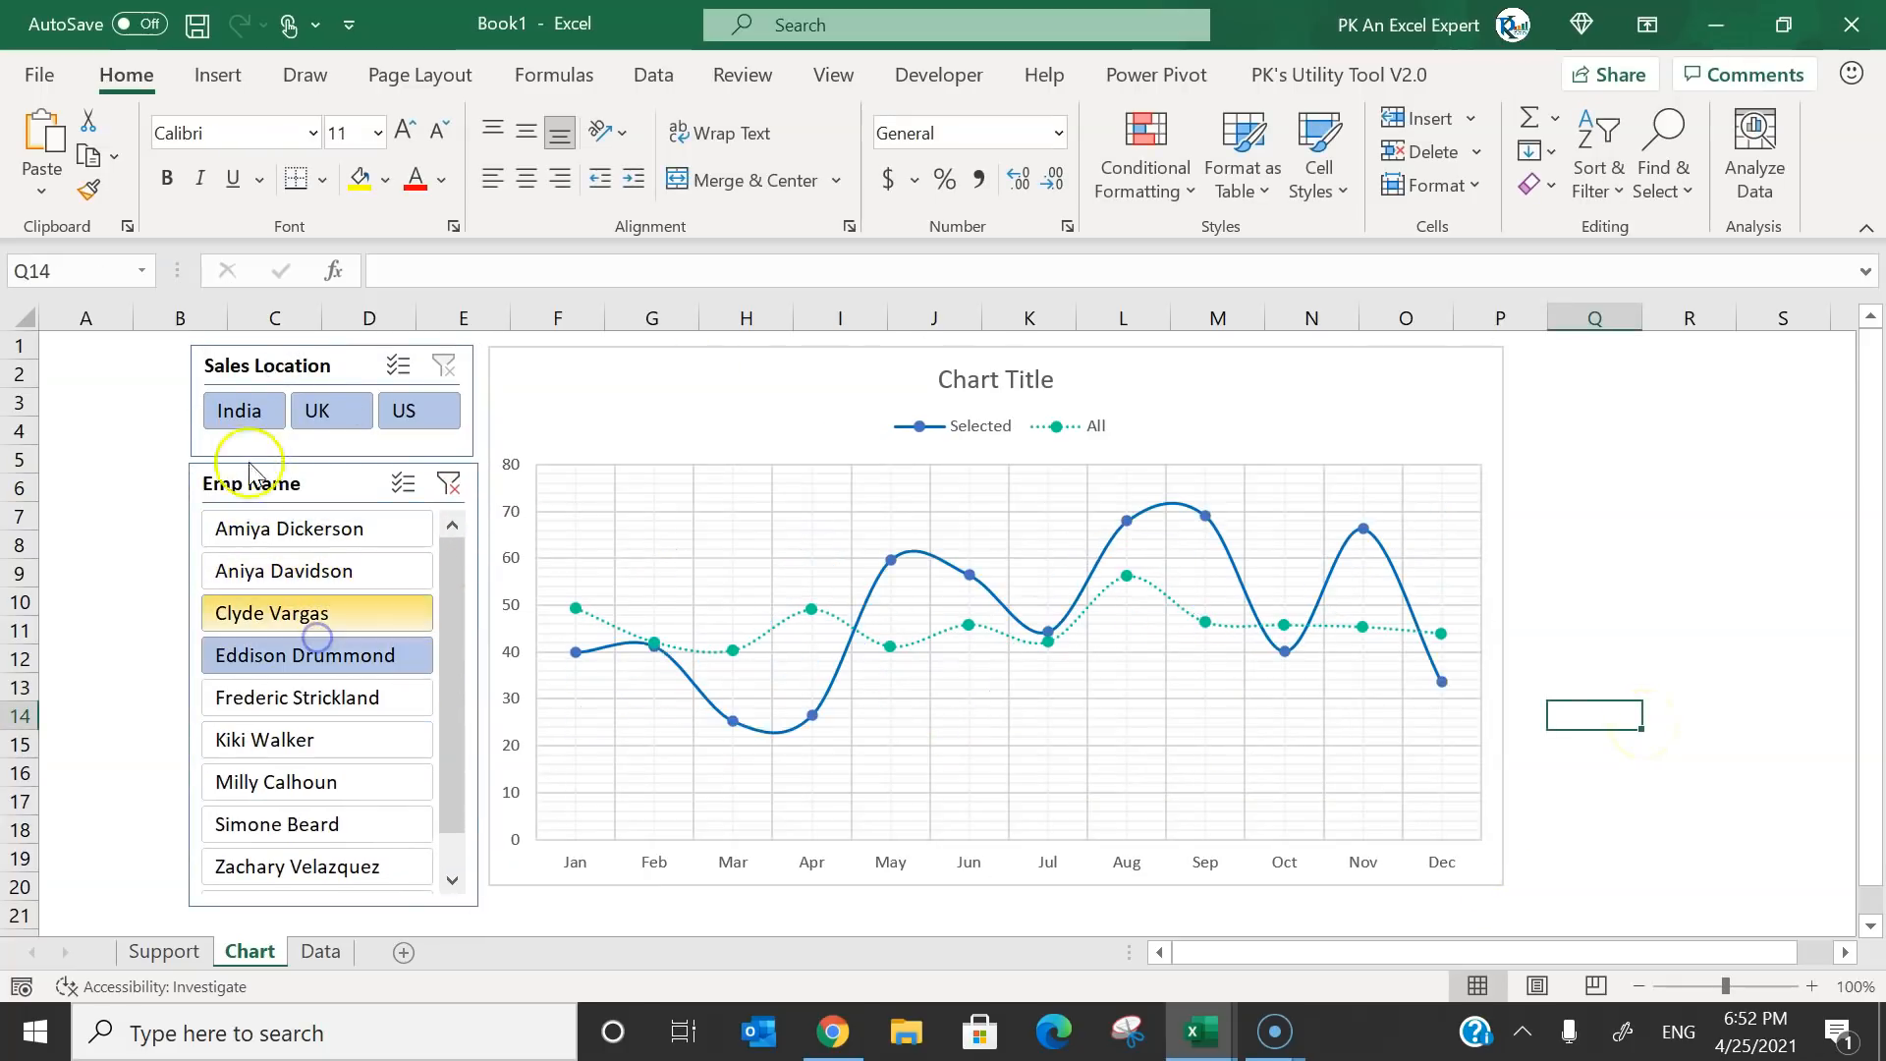
{"action": "left_click", "coordinate": [240, 411]}
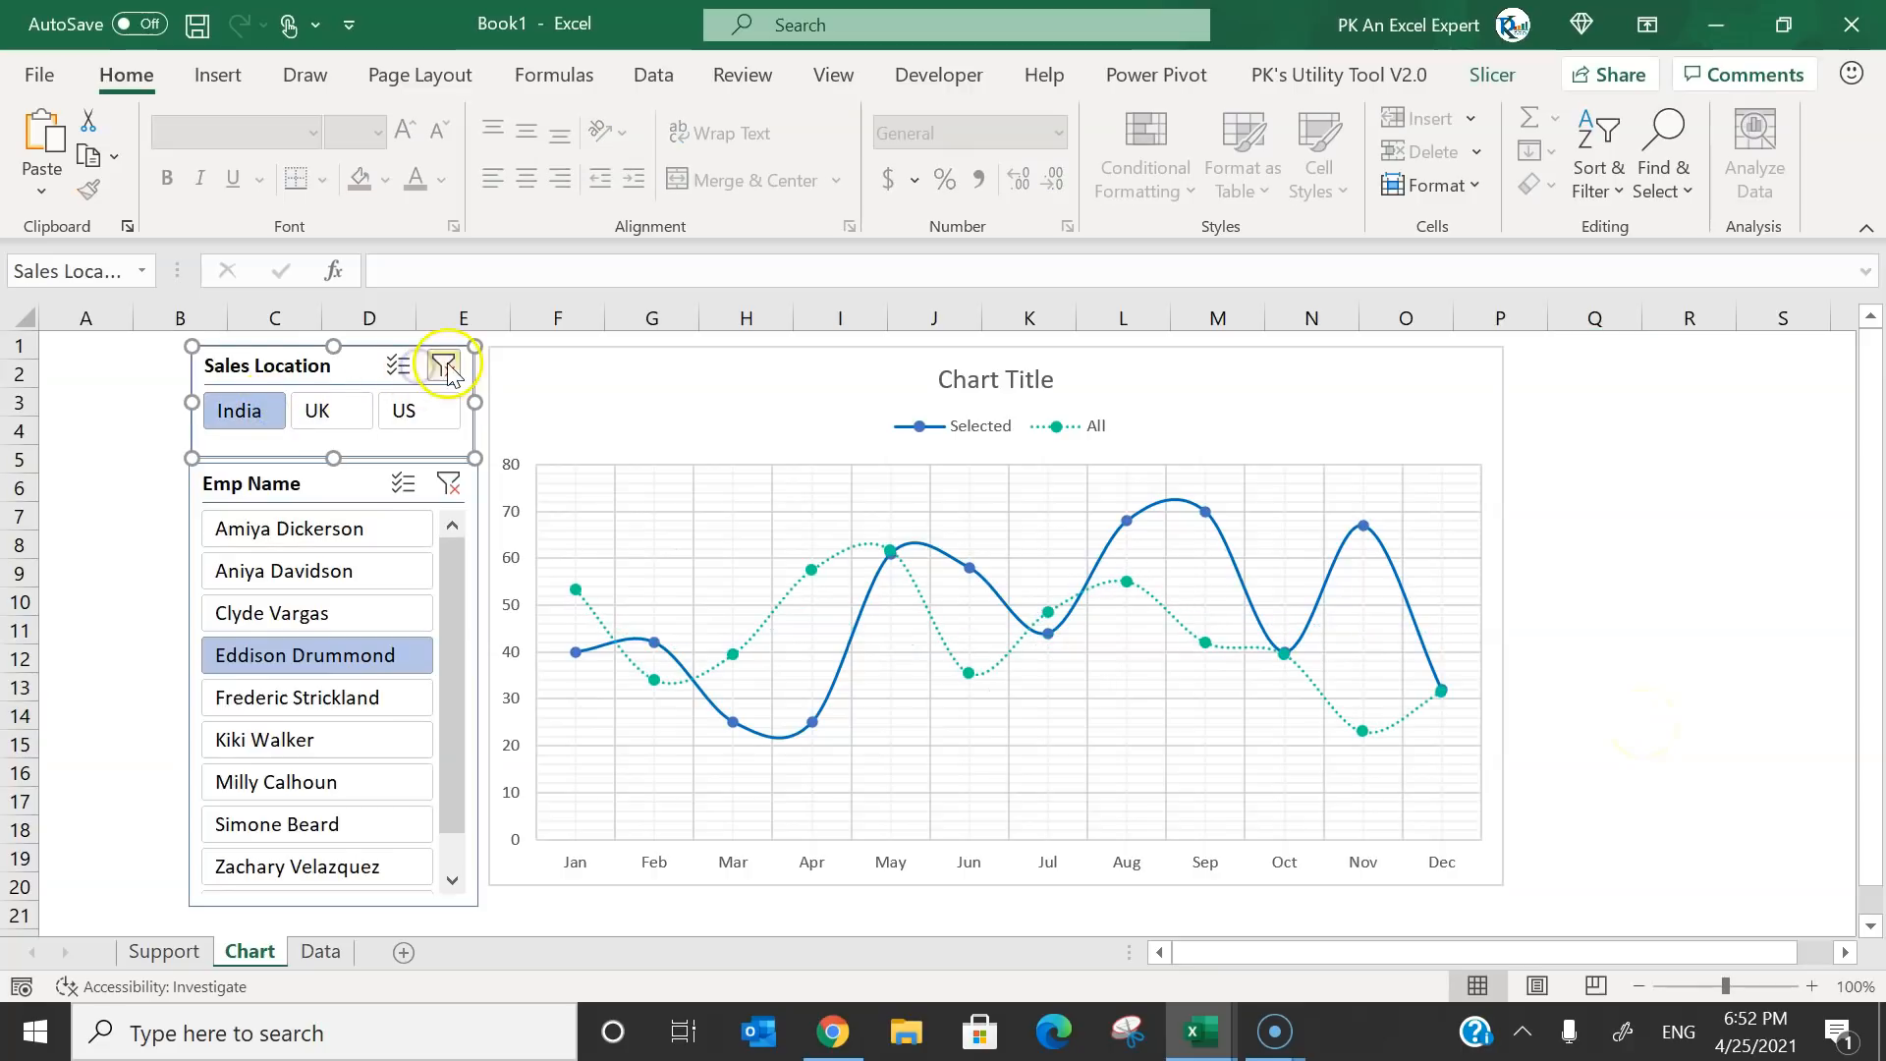
{"action": "left_click", "coordinate": [444, 365]}
{"action": "left_click", "coordinate": [240, 411]}
{"action": "left_click", "coordinate": [319, 404]}
{"action": "left_click", "coordinate": [400, 409]}
{"action": "left_click", "coordinate": [239, 409]}
{"action": "left_click", "coordinate": [444, 365]}
Connect the Sales Location slicer to PivotTable1 in addition to PivotTable2 through its report connections.
{"action": "right_click", "coordinate": [306, 365]}
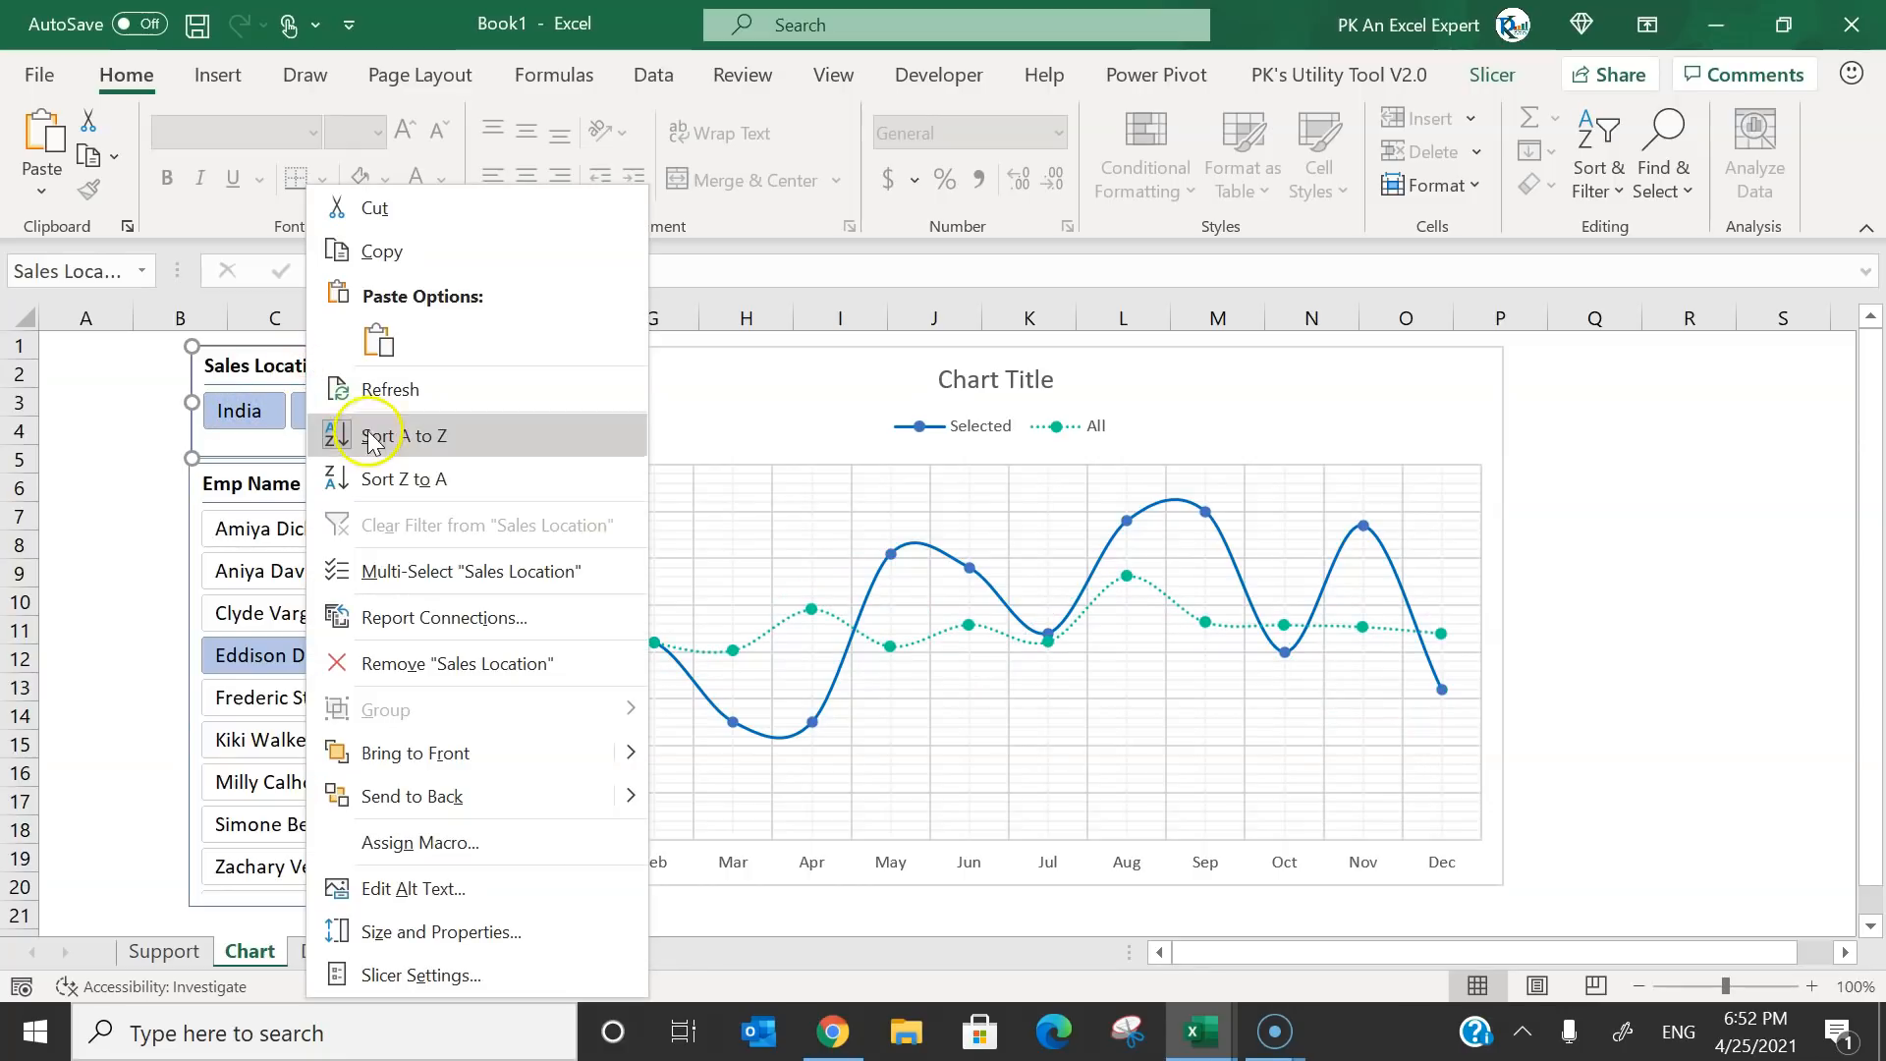
{"action": "left_click", "coordinate": [454, 619]}
{"action": "left_click", "coordinate": [204, 635]}
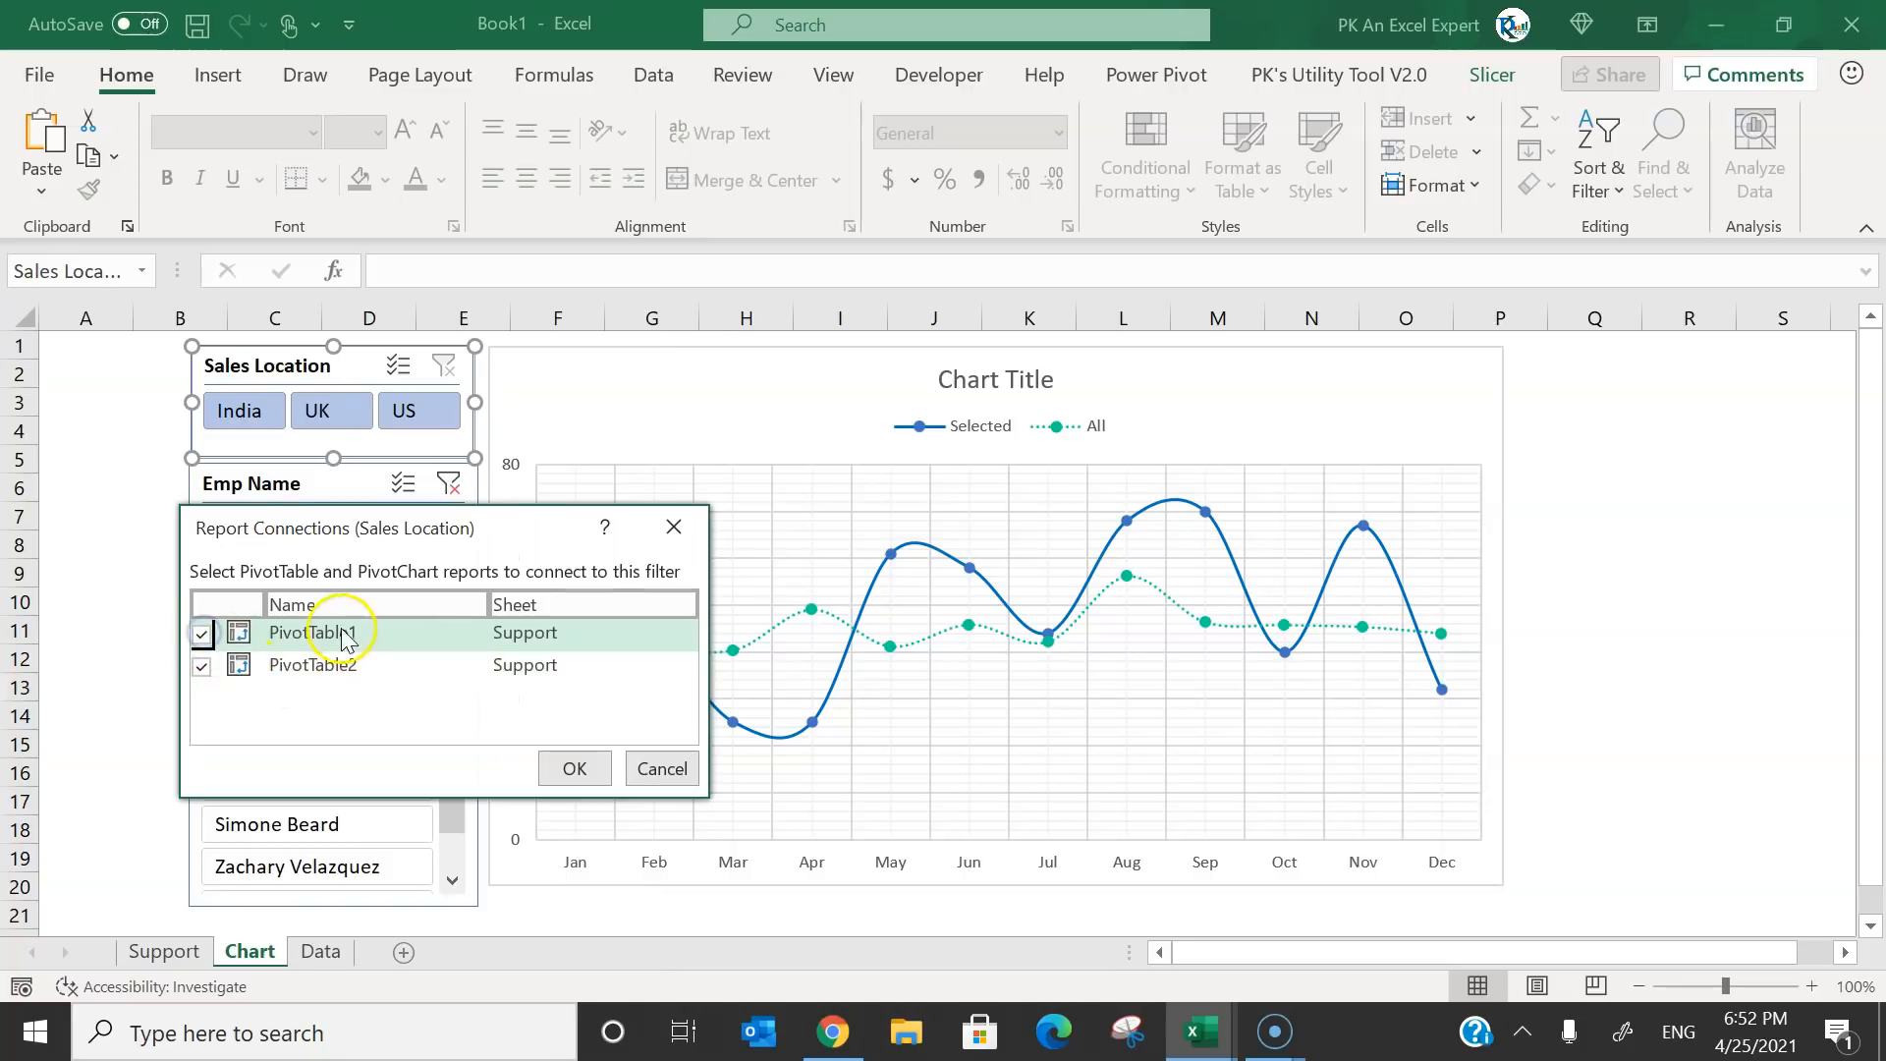
{"action": "left_click", "coordinate": [575, 769]}
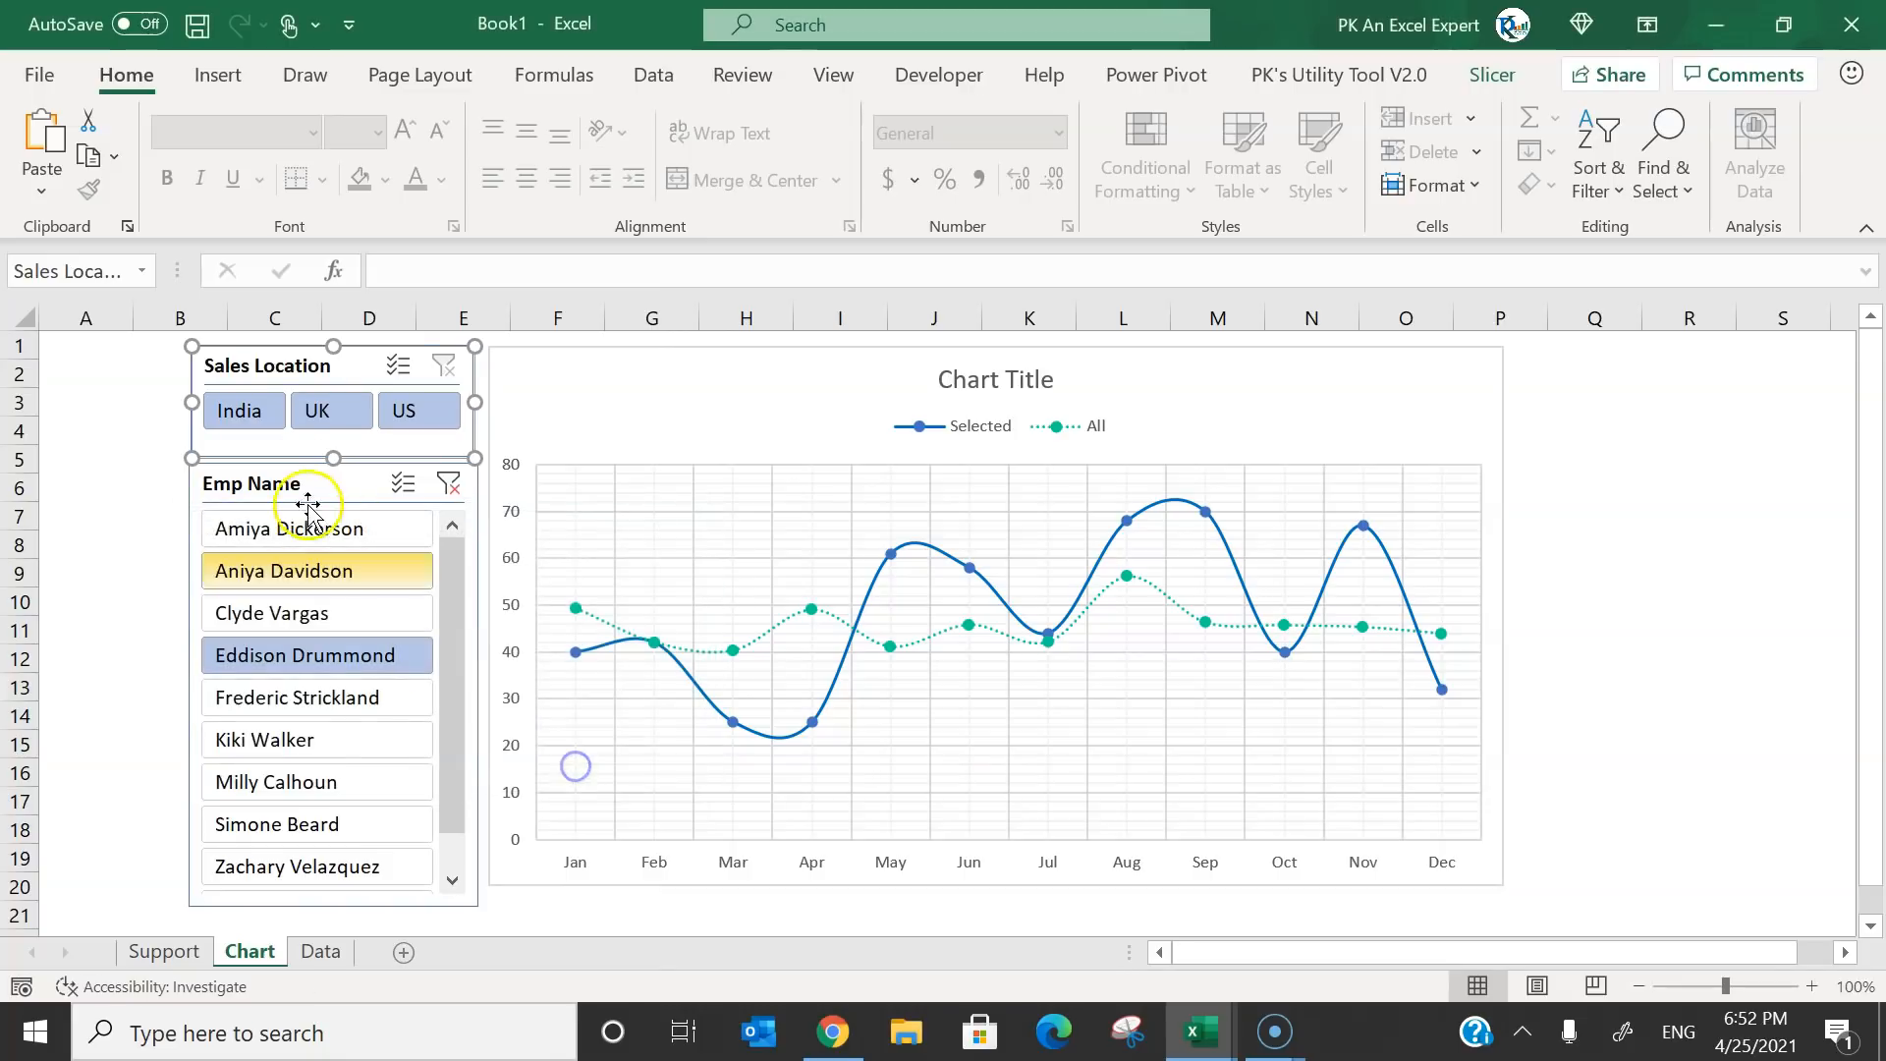
Check the connected Sales Location slicer by filtering to UK, US and India, with the last listed employee selected.
{"action": "left_click", "coordinate": [247, 410]}
{"action": "left_click", "coordinate": [325, 409]}
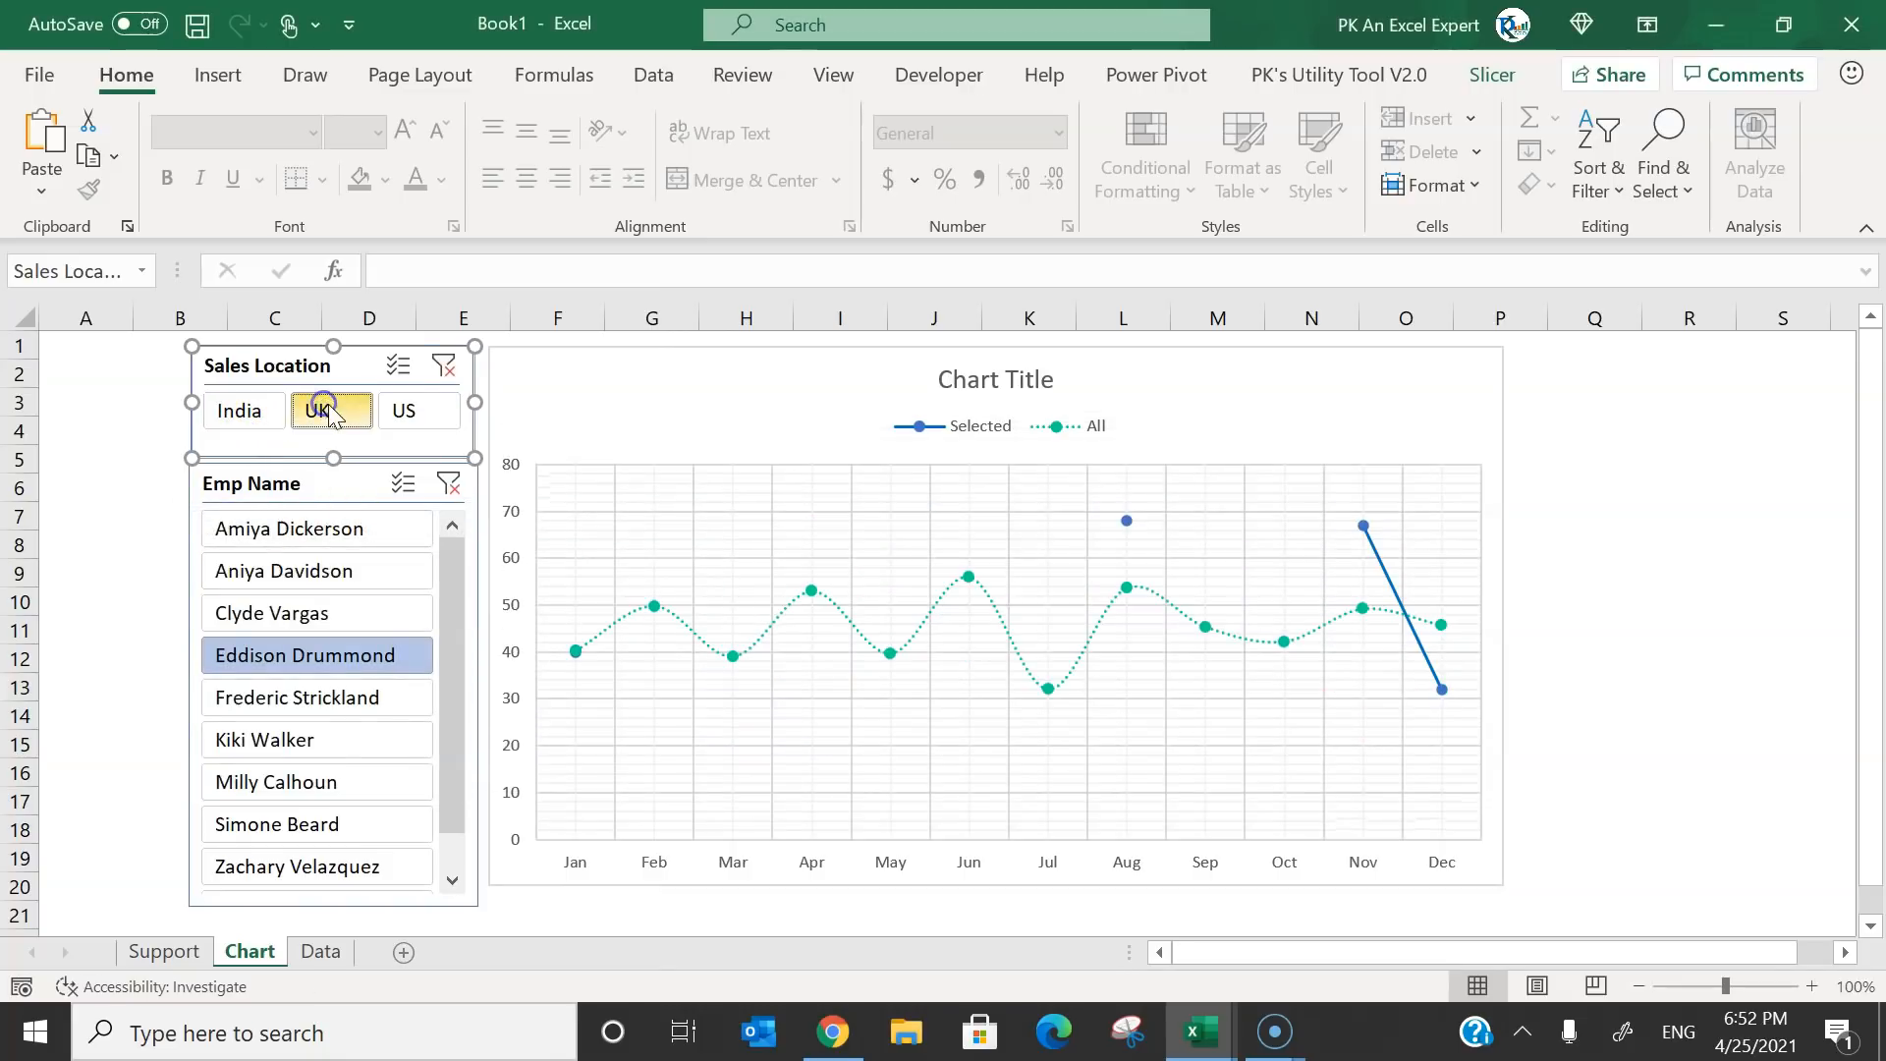
{"action": "left_click", "coordinate": [417, 412]}
{"action": "left_click", "coordinate": [240, 411]}
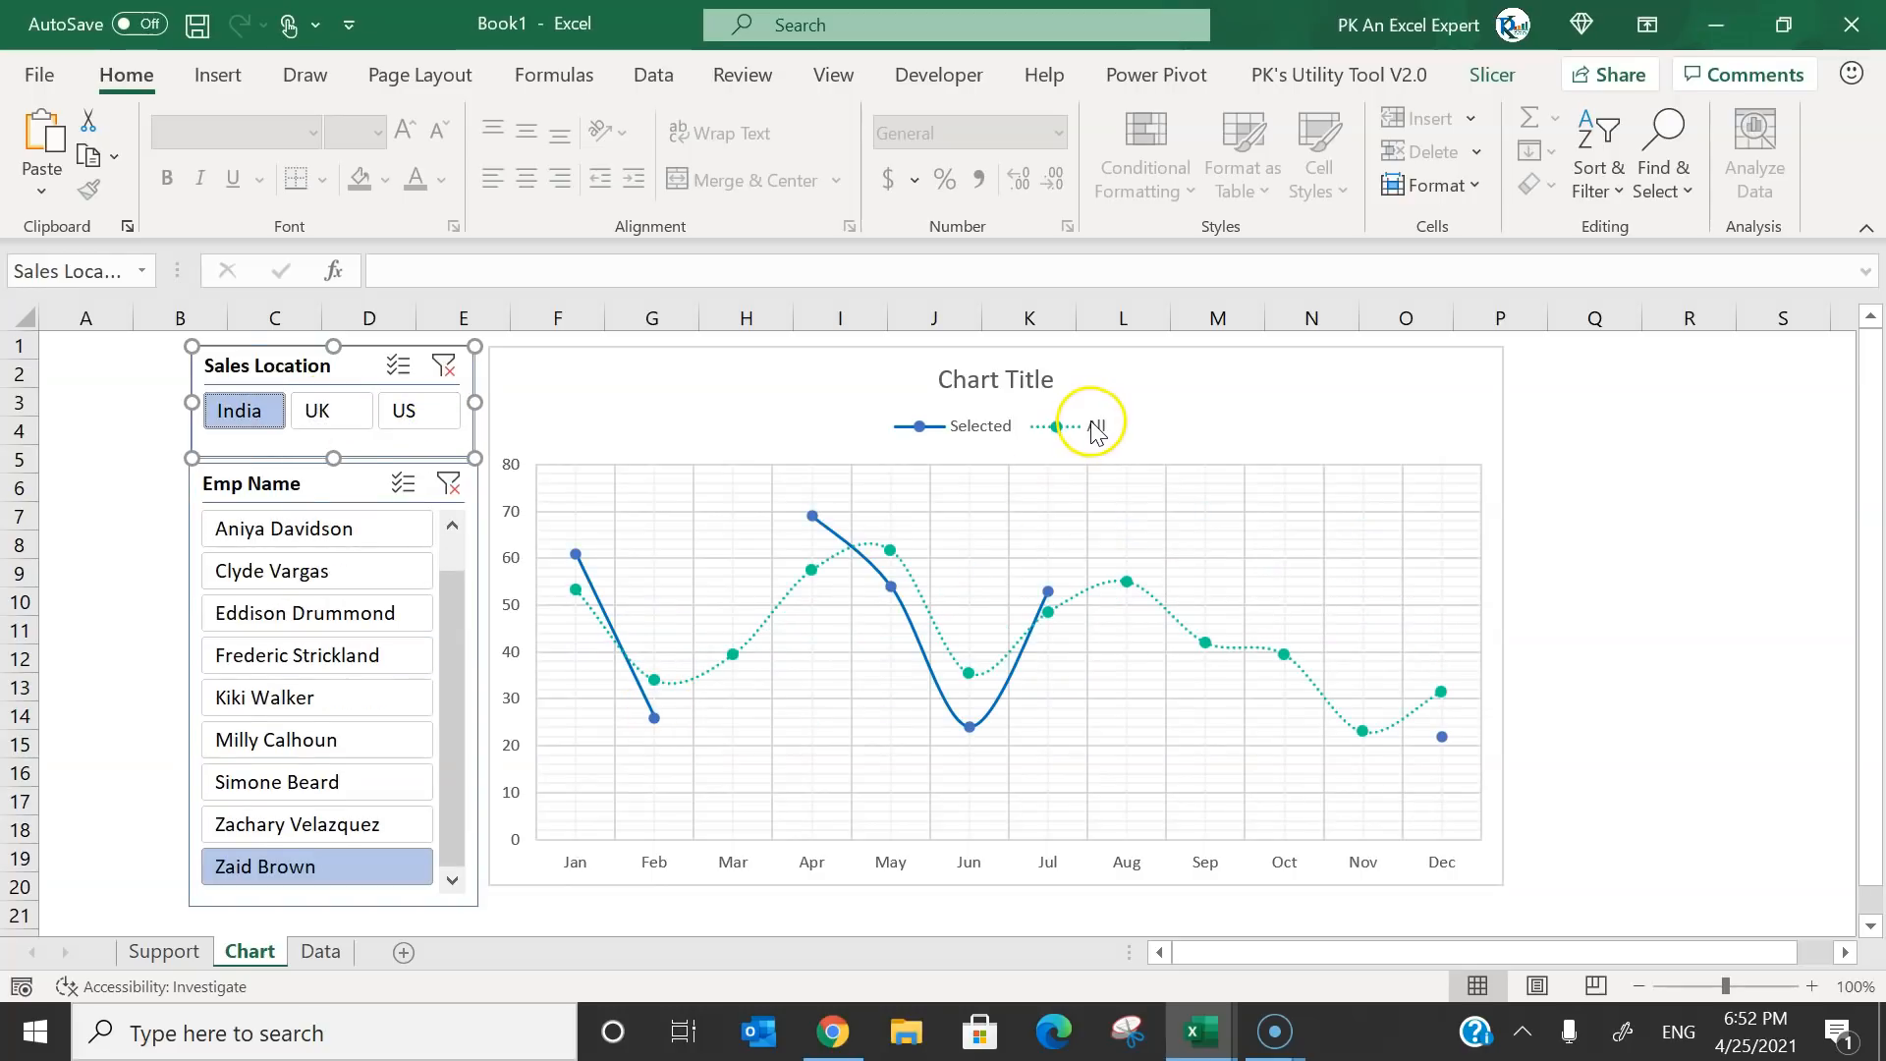
Set the chart's hidden and empty cell settings to show empty cells as Zero.
{"action": "right_click", "coordinate": [1007, 693]}
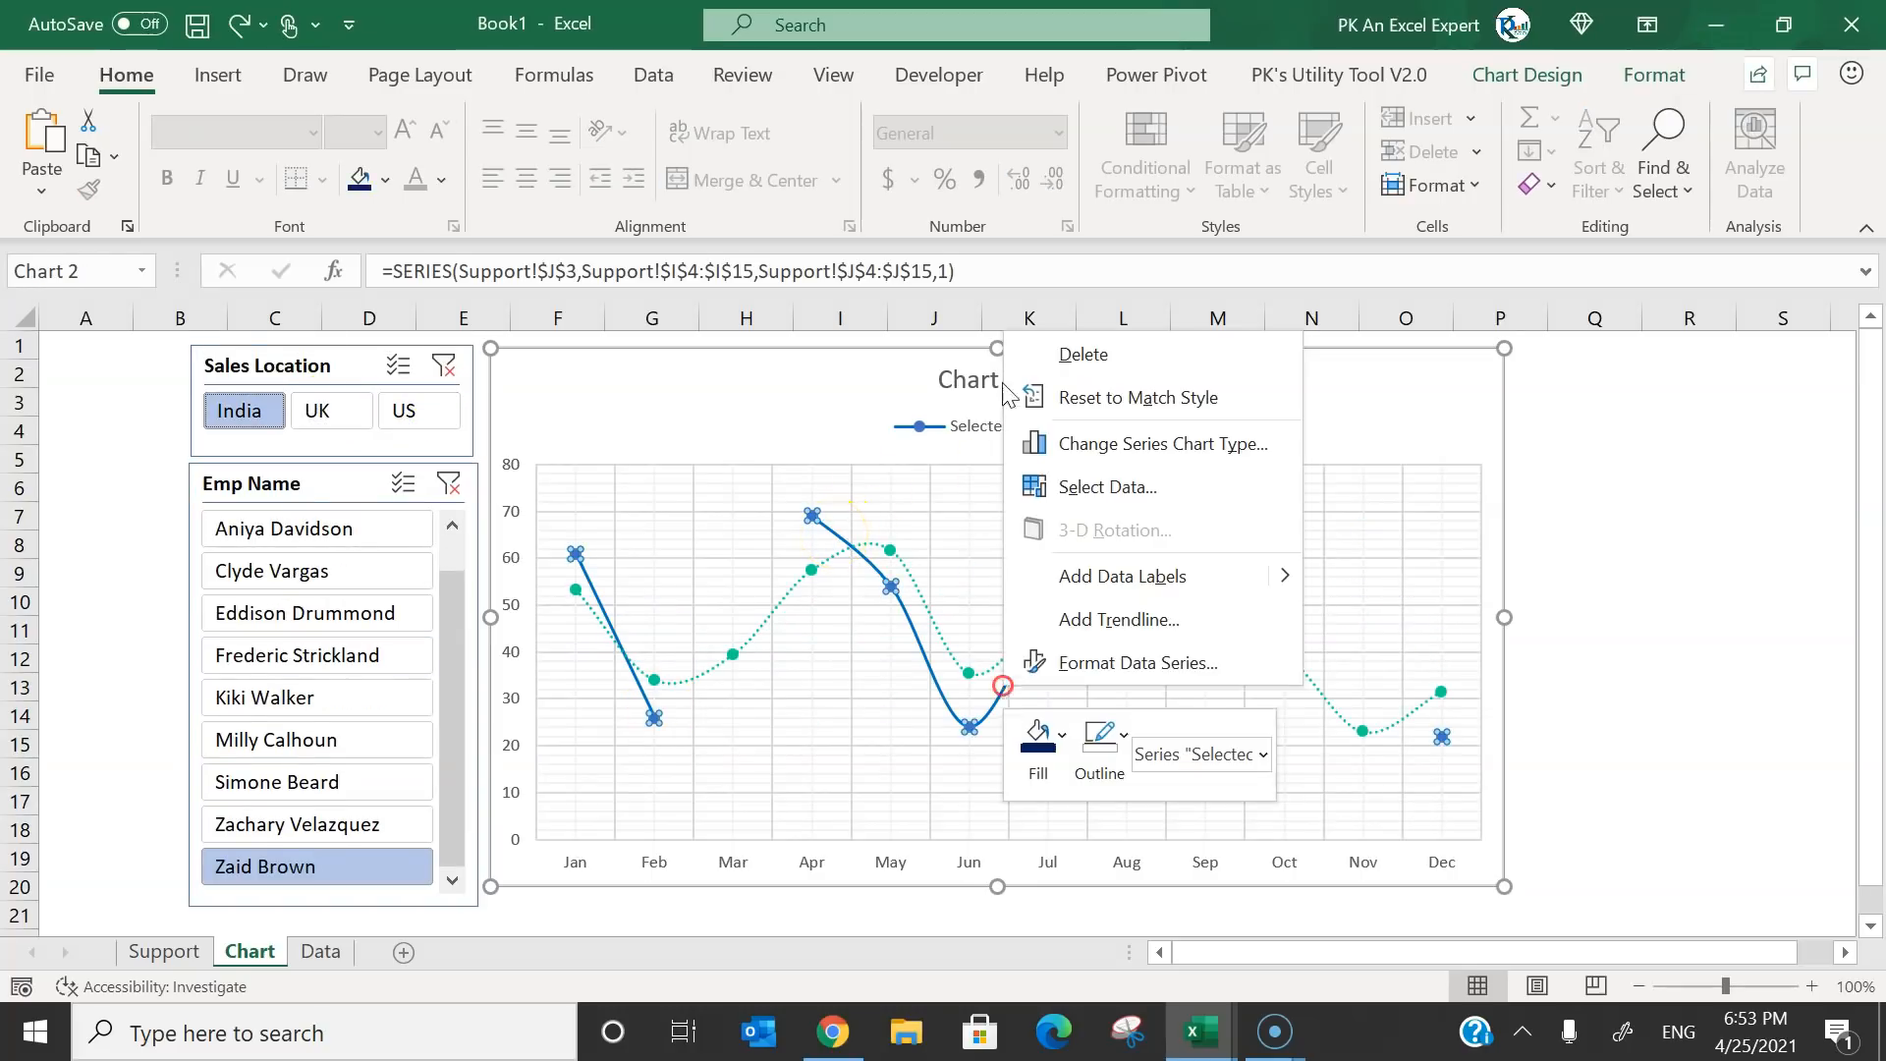
{"action": "left_click", "coordinate": [1120, 486]}
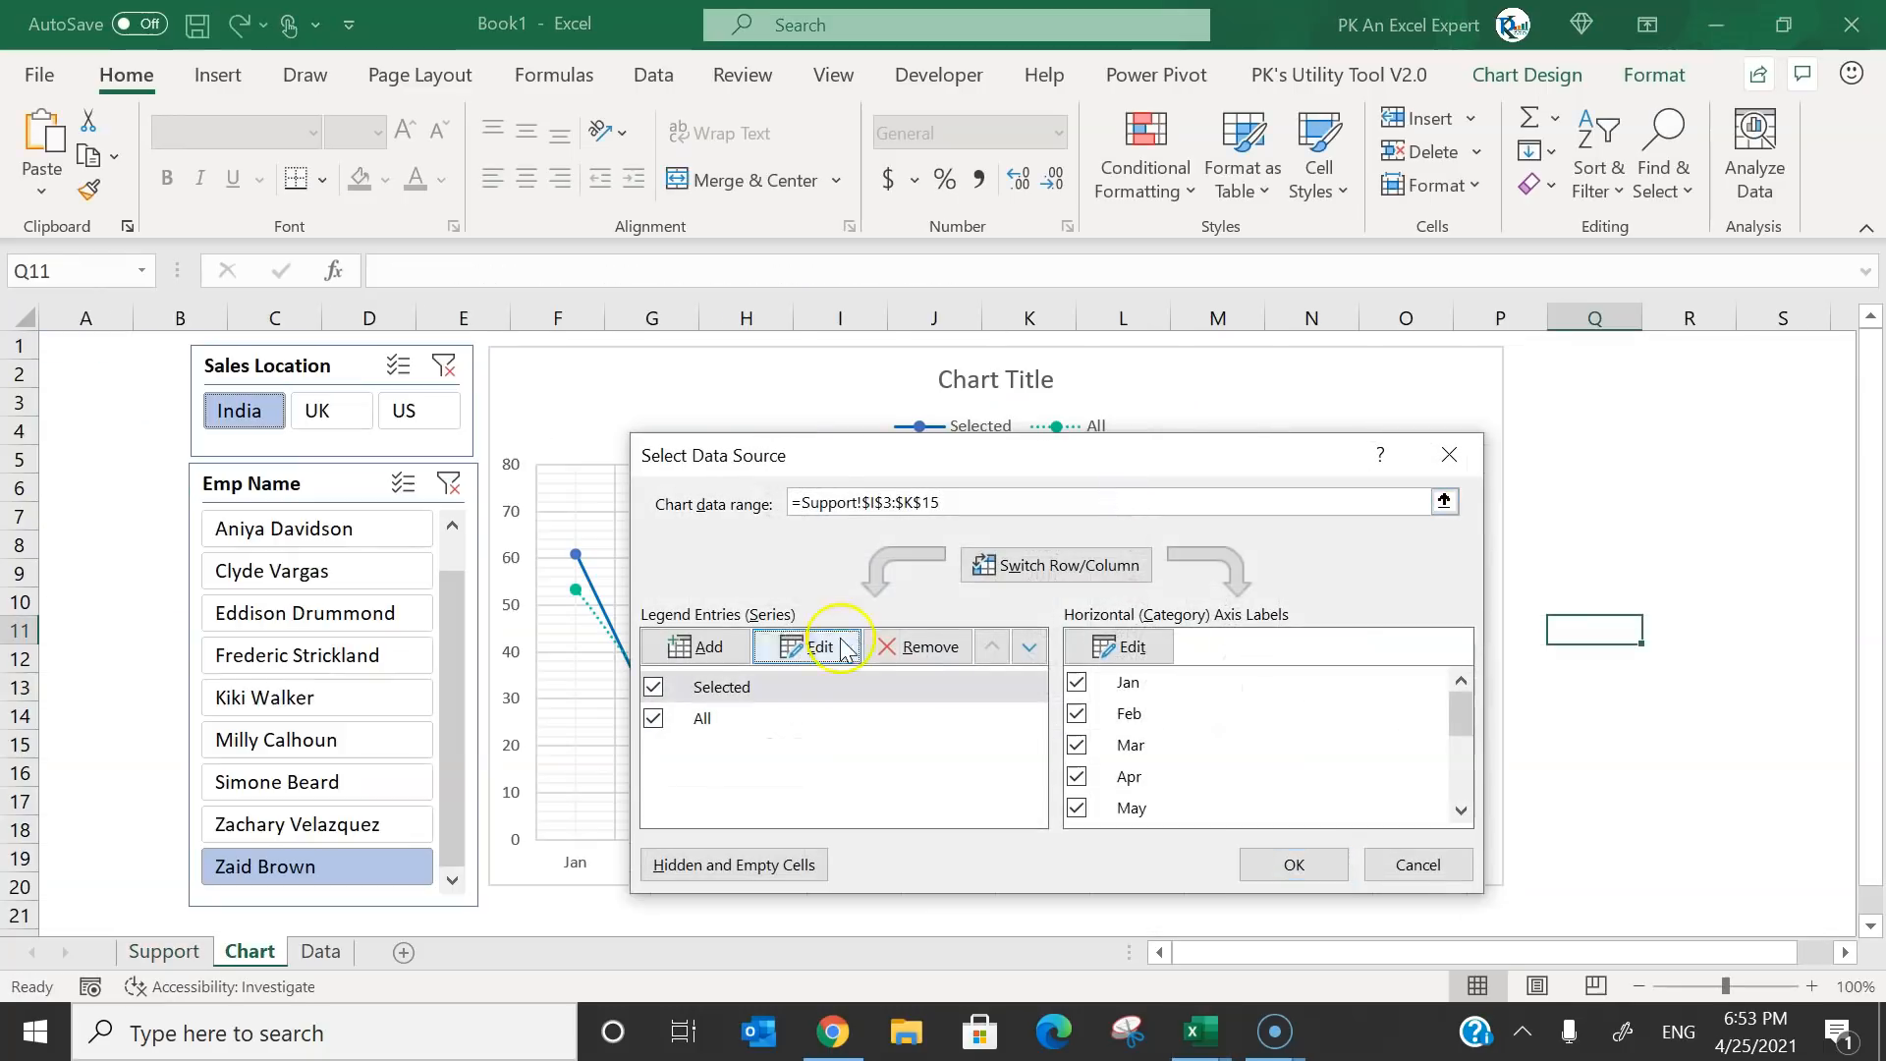
{"action": "left_click", "coordinate": [741, 867]}
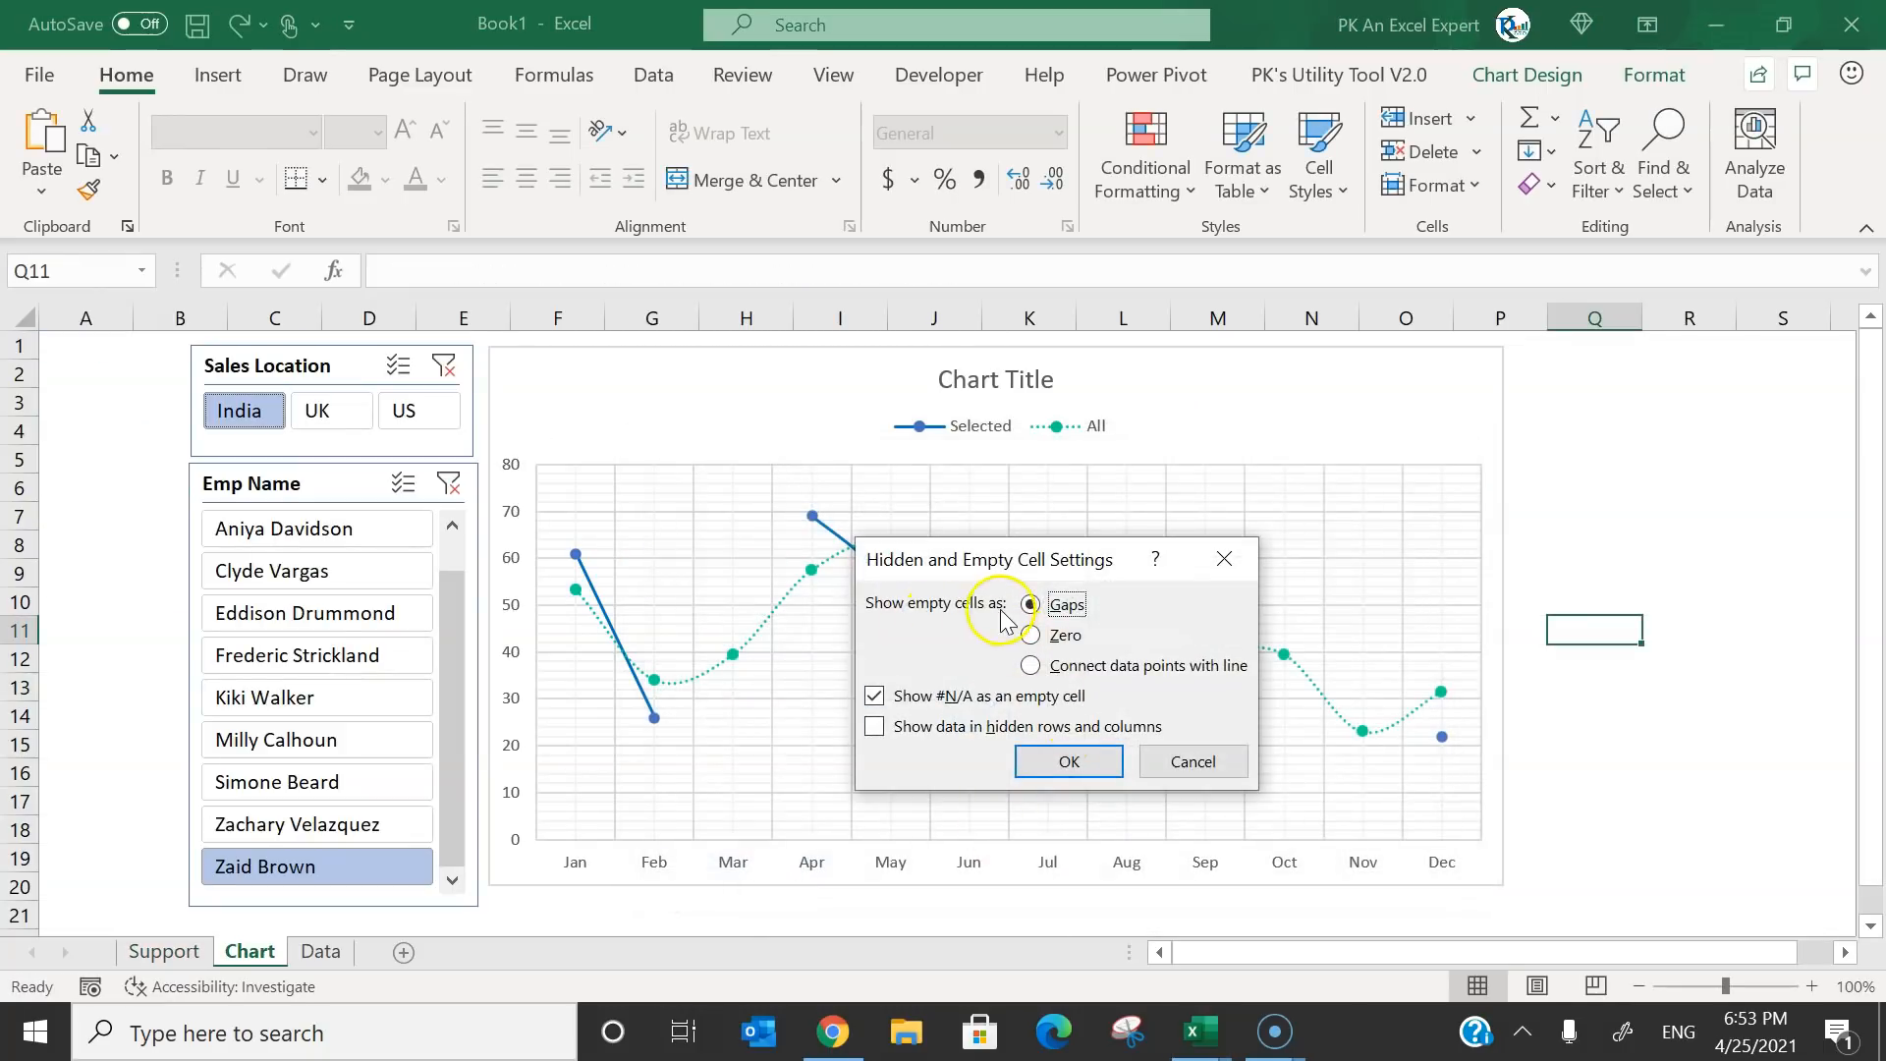
{"action": "left_click", "coordinate": [1069, 762]}
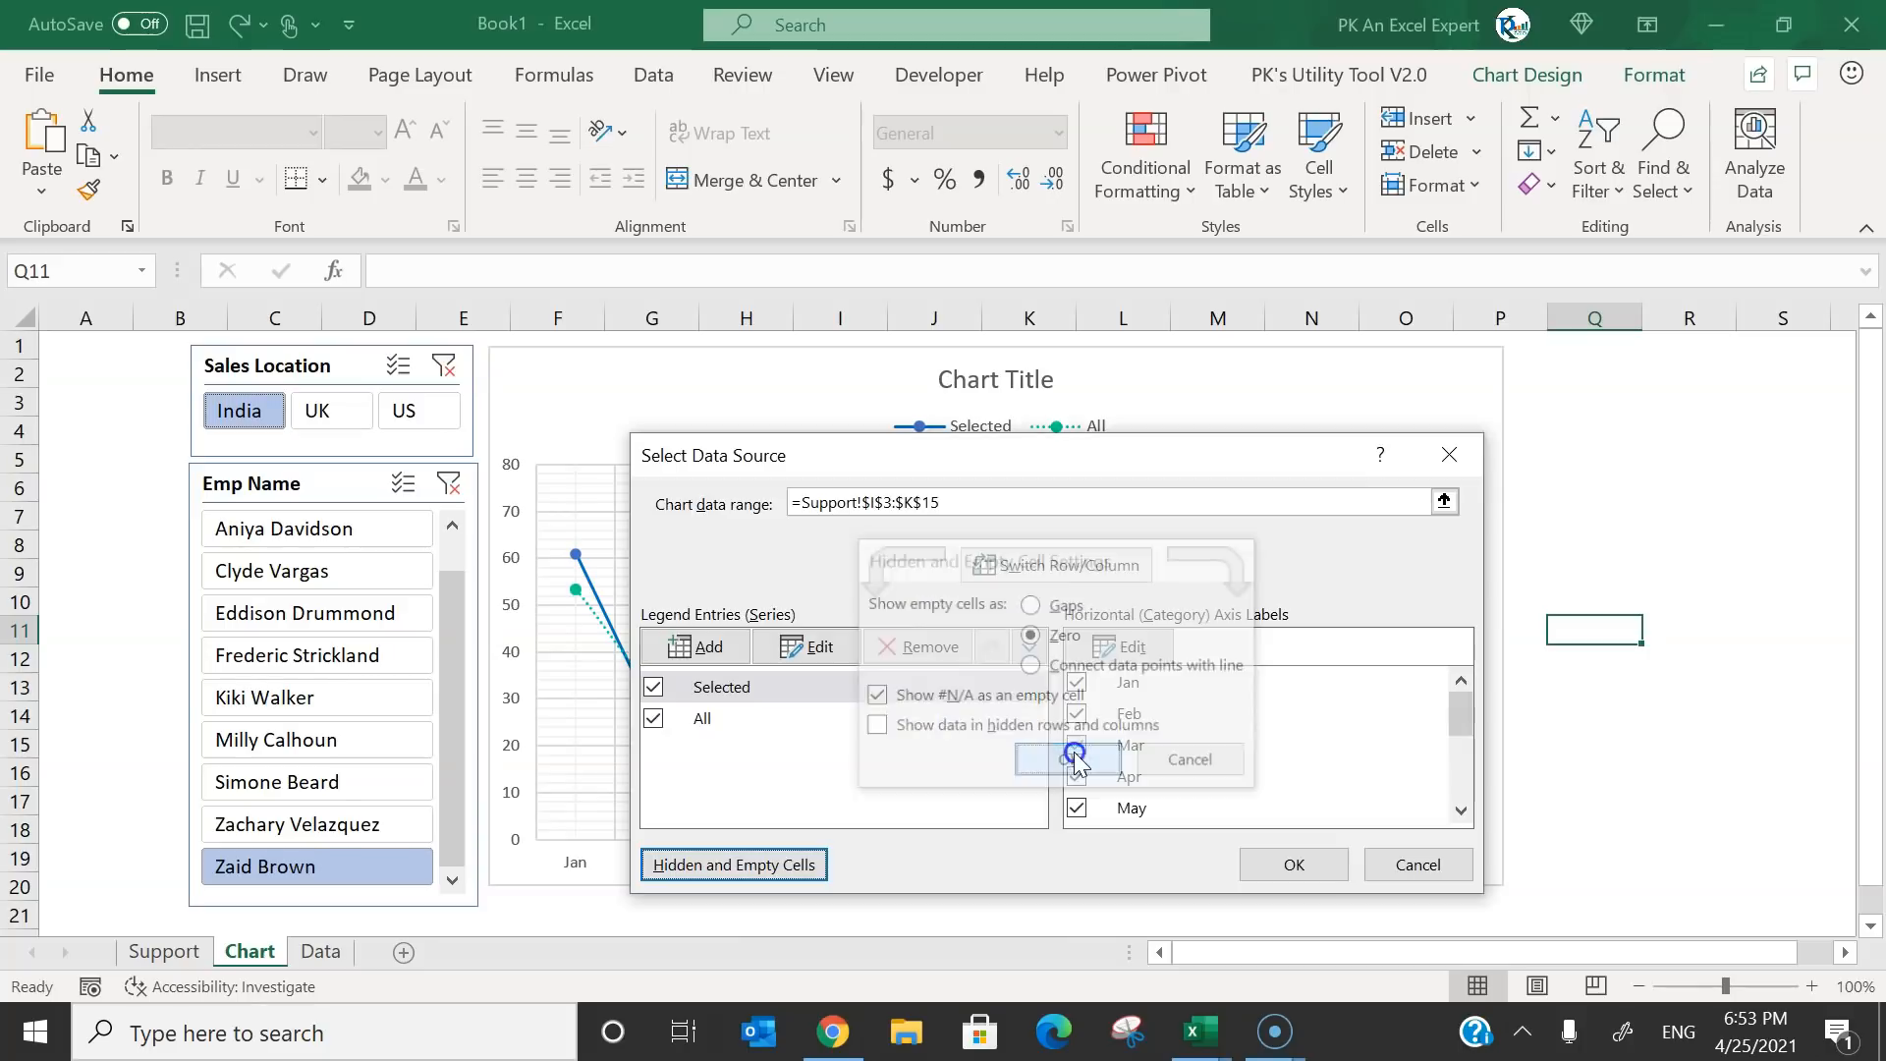
{"action": "left_click", "coordinate": [1297, 867]}
{"action": "left_click", "coordinate": [1572, 629]}
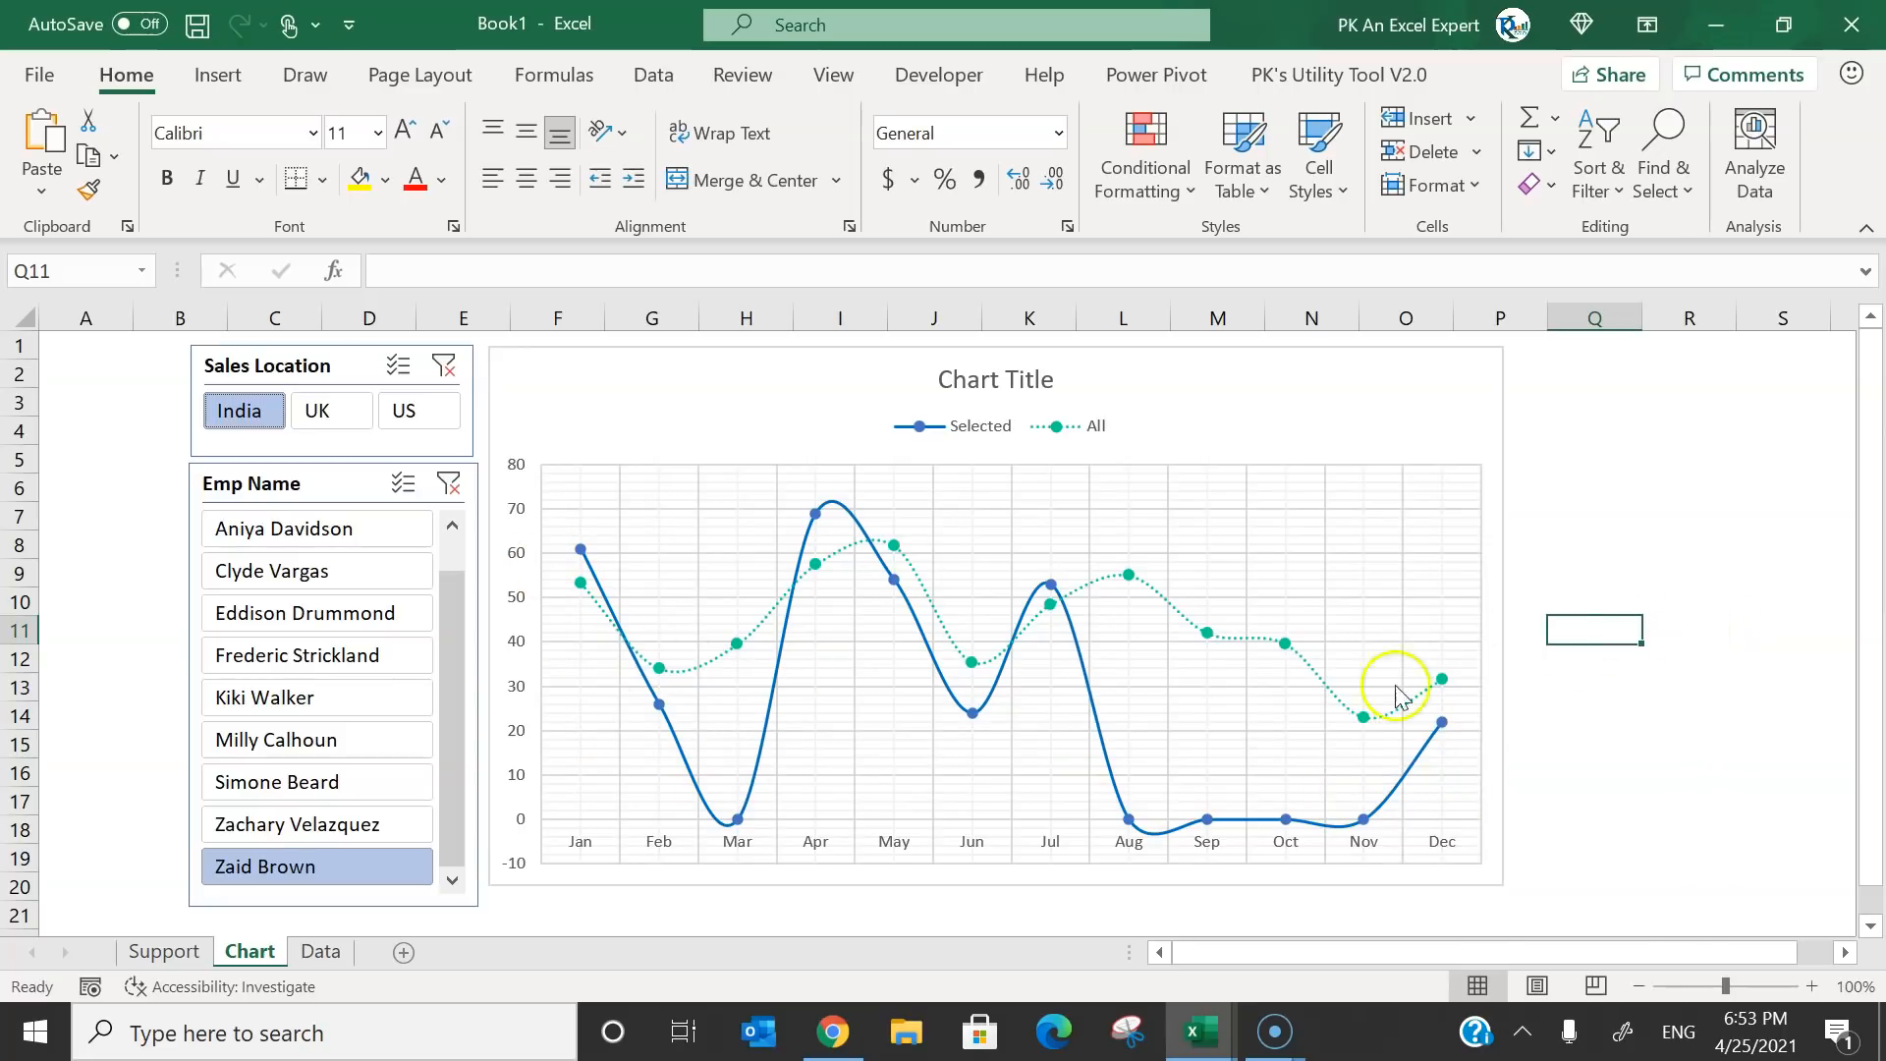
Check the zero-filled Selected line for the last three employees in the Emp Name slicer with India filtered.
{"action": "left_click", "coordinate": [310, 826]}
{"action": "left_click", "coordinate": [314, 784]}
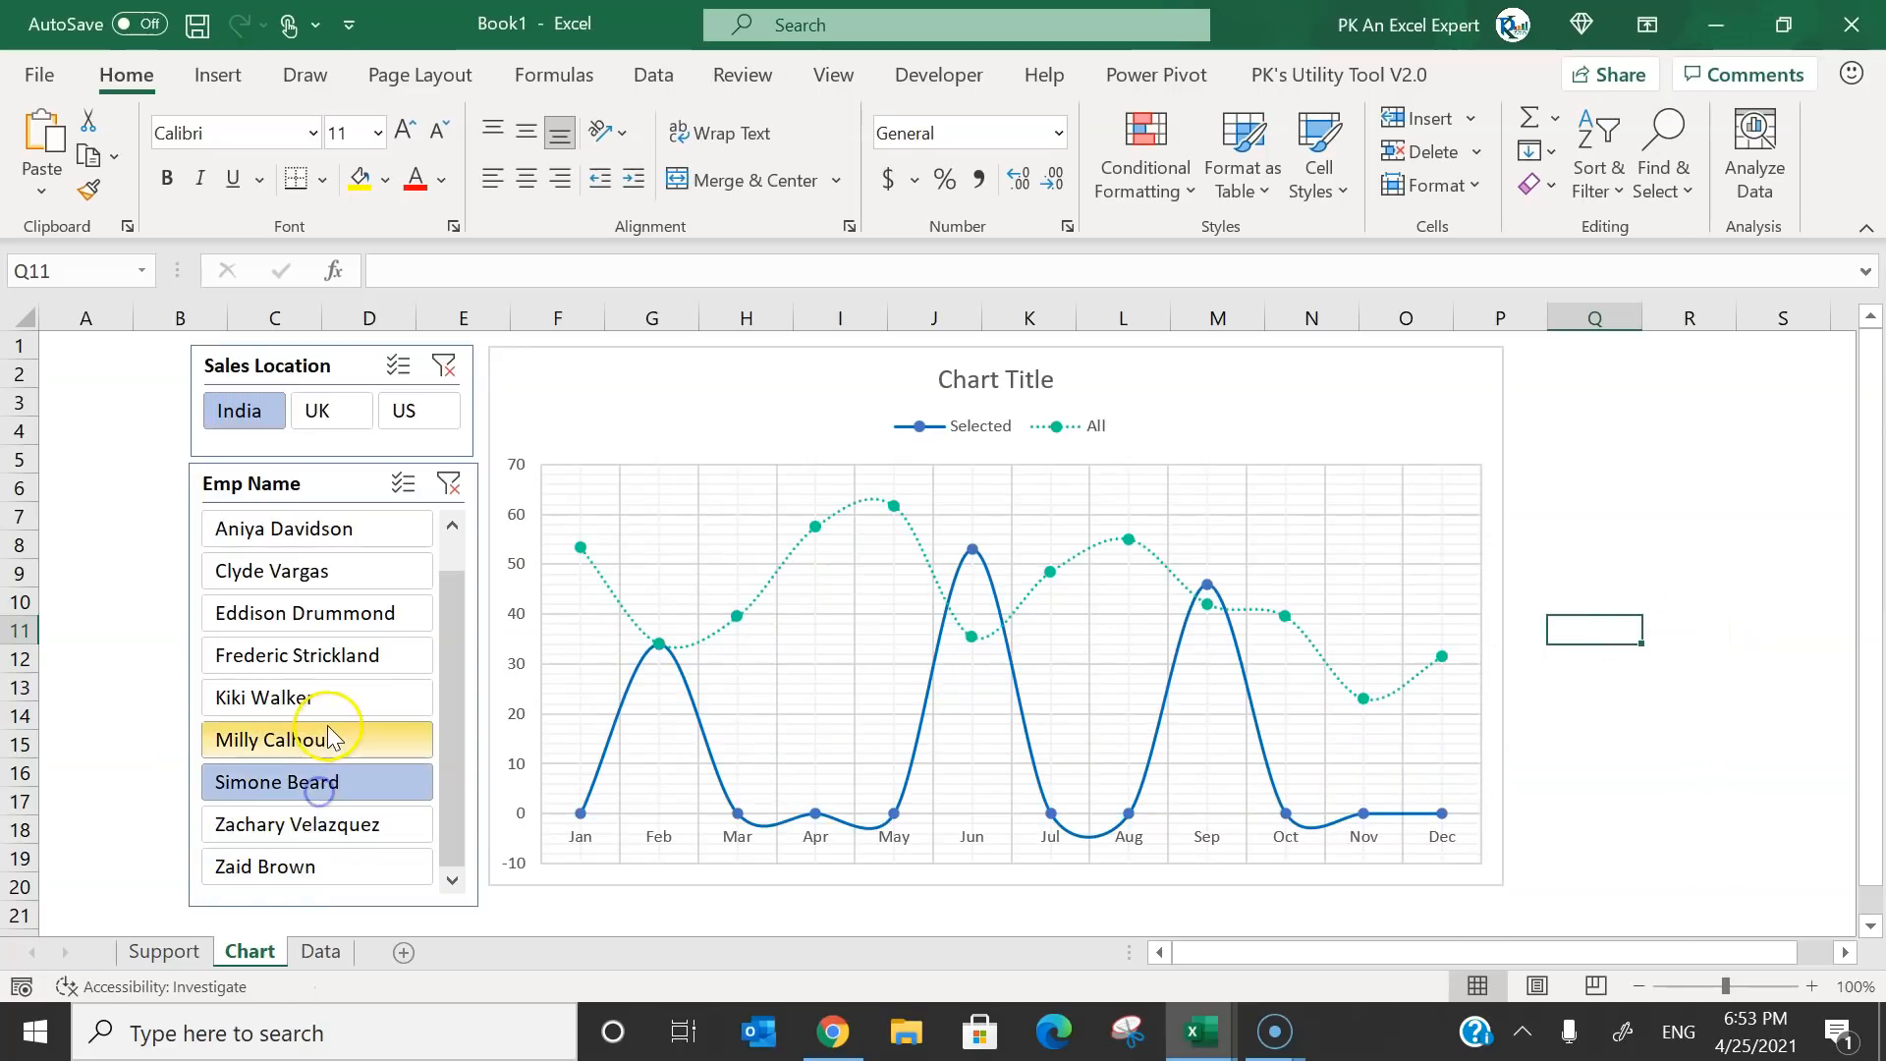
{"action": "left_click", "coordinate": [324, 835]}
{"action": "left_click", "coordinate": [325, 869]}
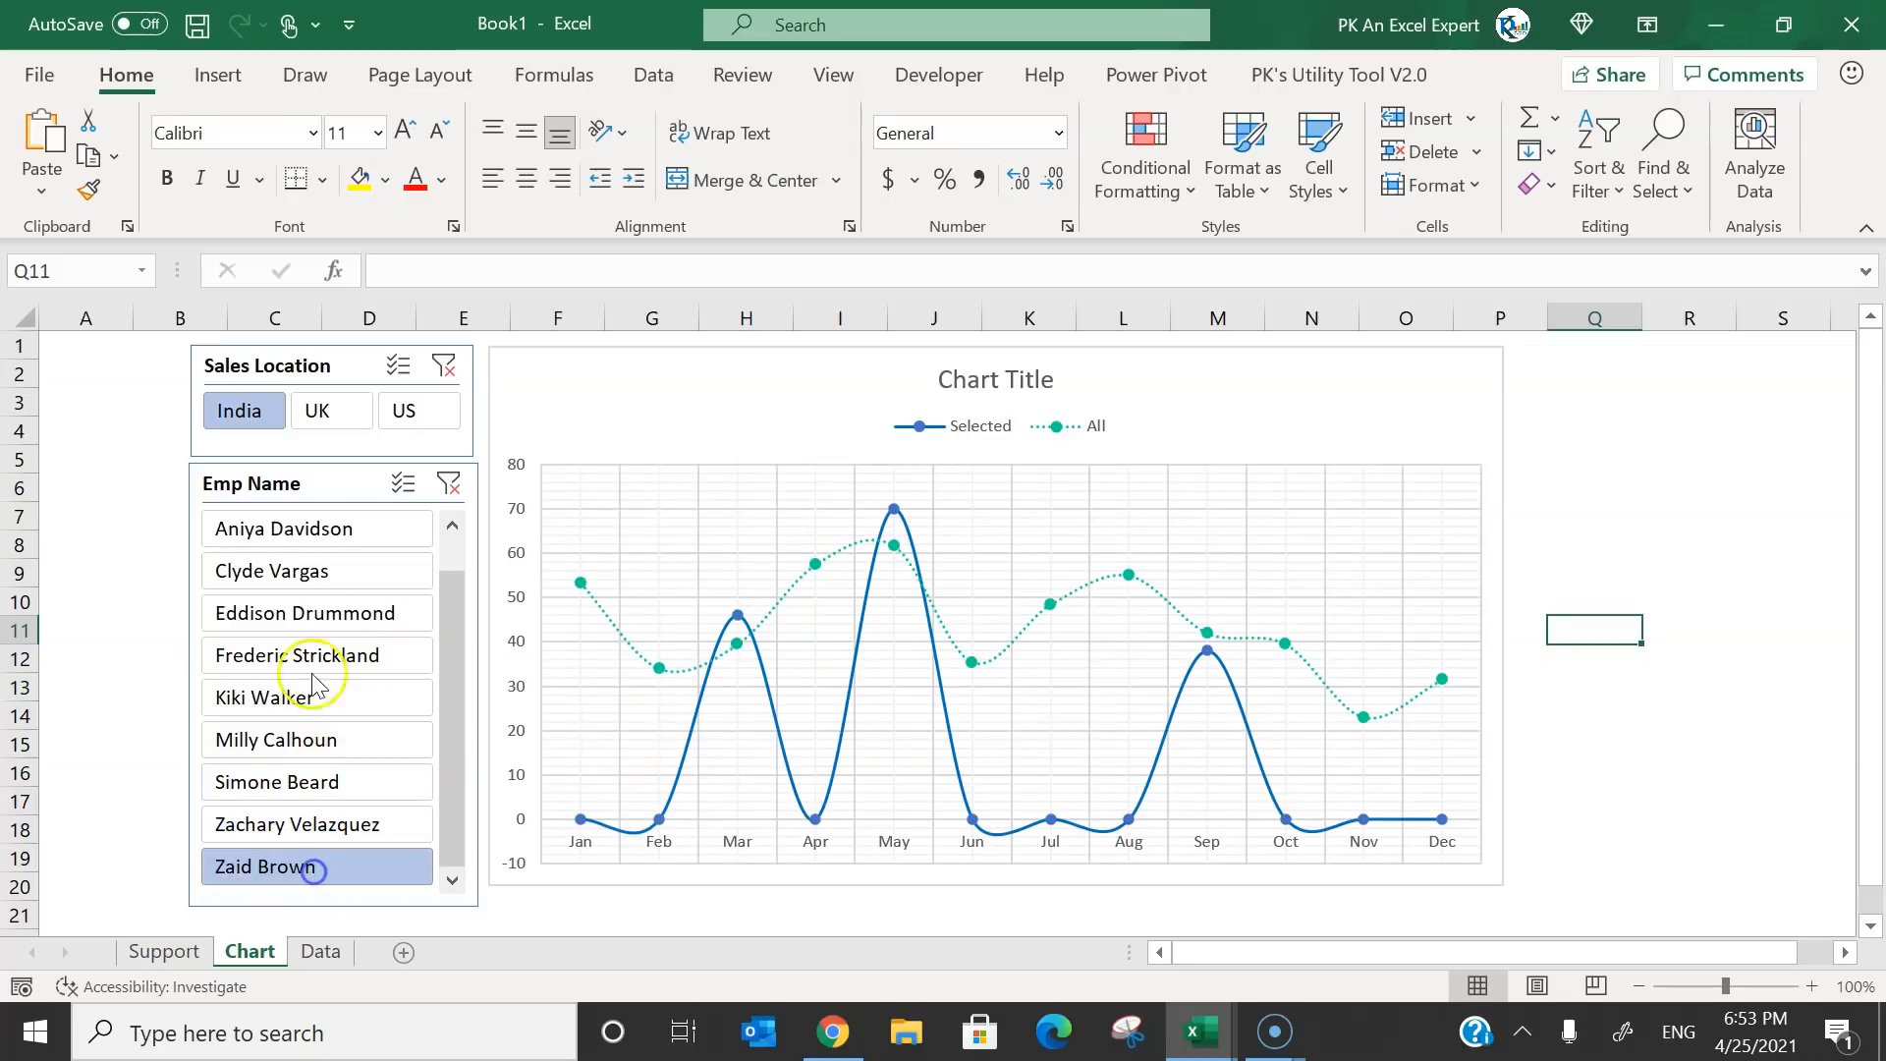
Check the chart for UK, US and India, and clear the Sales Location filter to include all locations.
{"action": "left_click", "coordinate": [332, 413]}
{"action": "left_click", "coordinate": [398, 414]}
{"action": "left_click", "coordinate": [316, 413]}
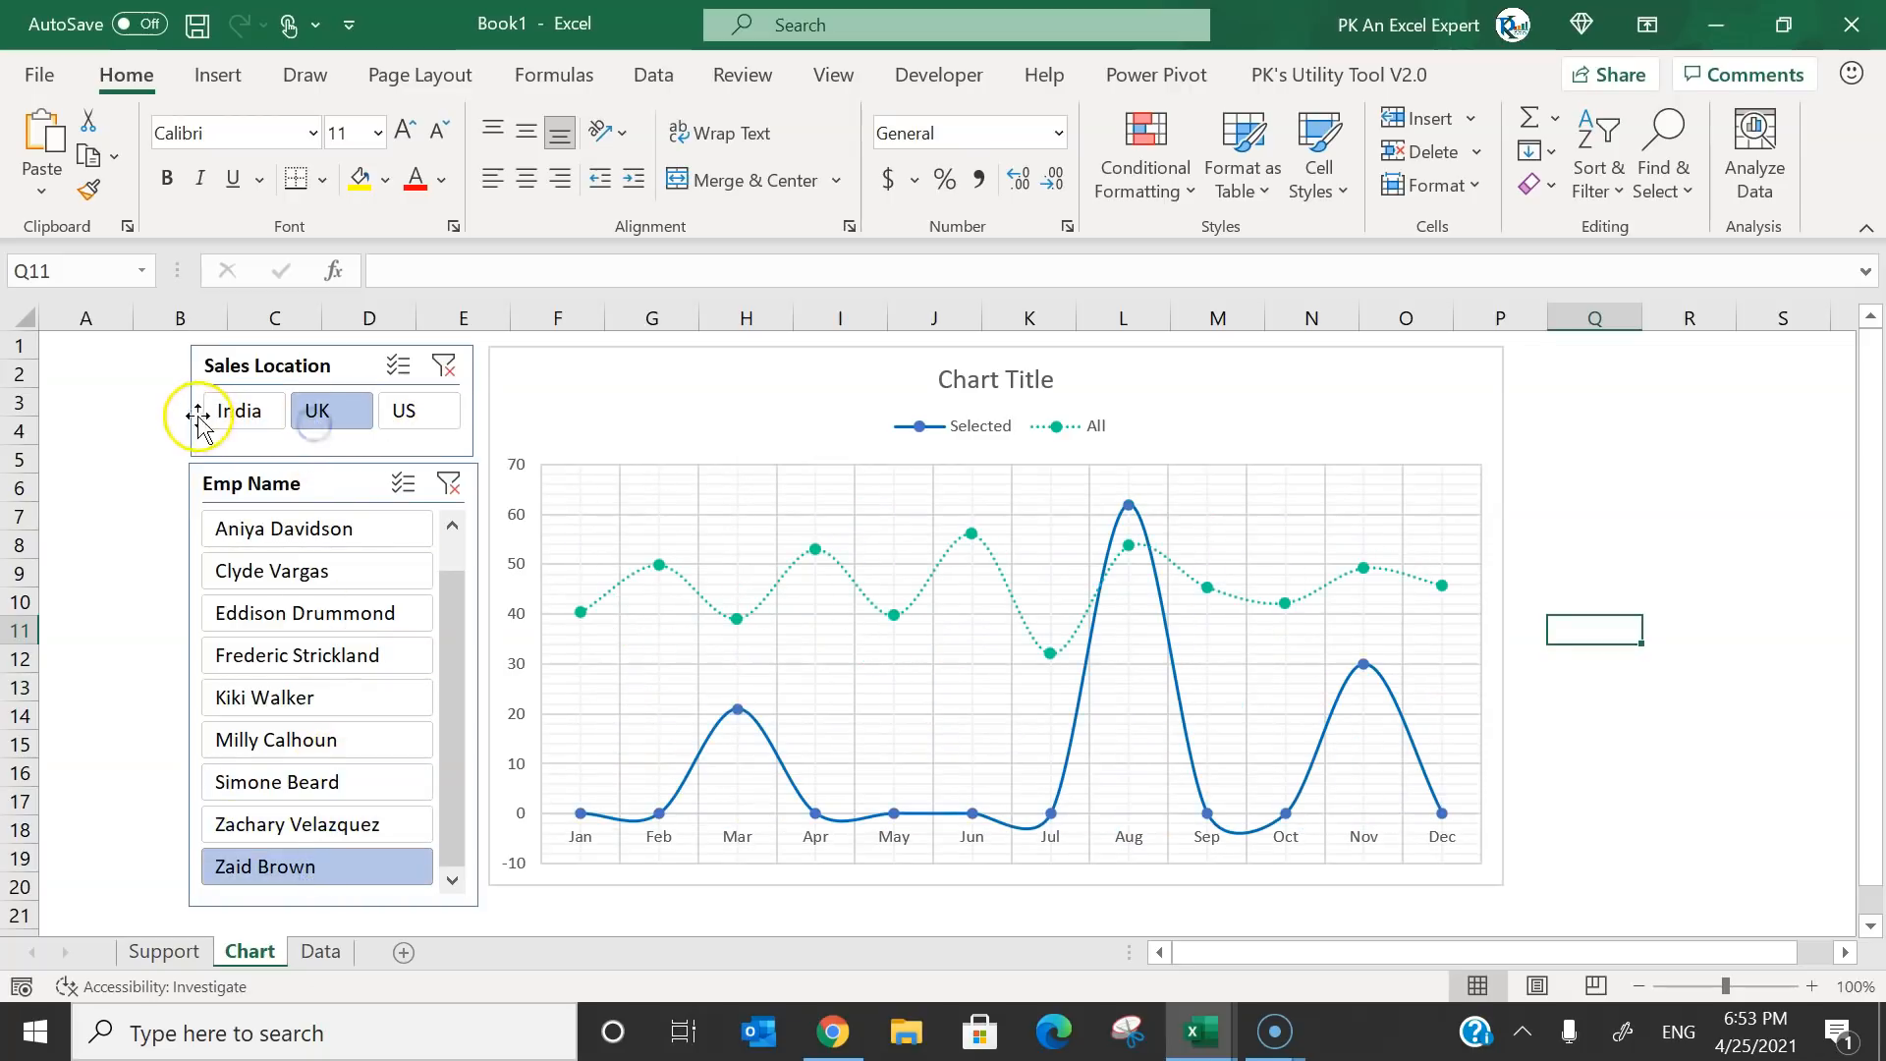
{"action": "left_click", "coordinate": [193, 411]}
{"action": "left_click", "coordinate": [226, 412]}
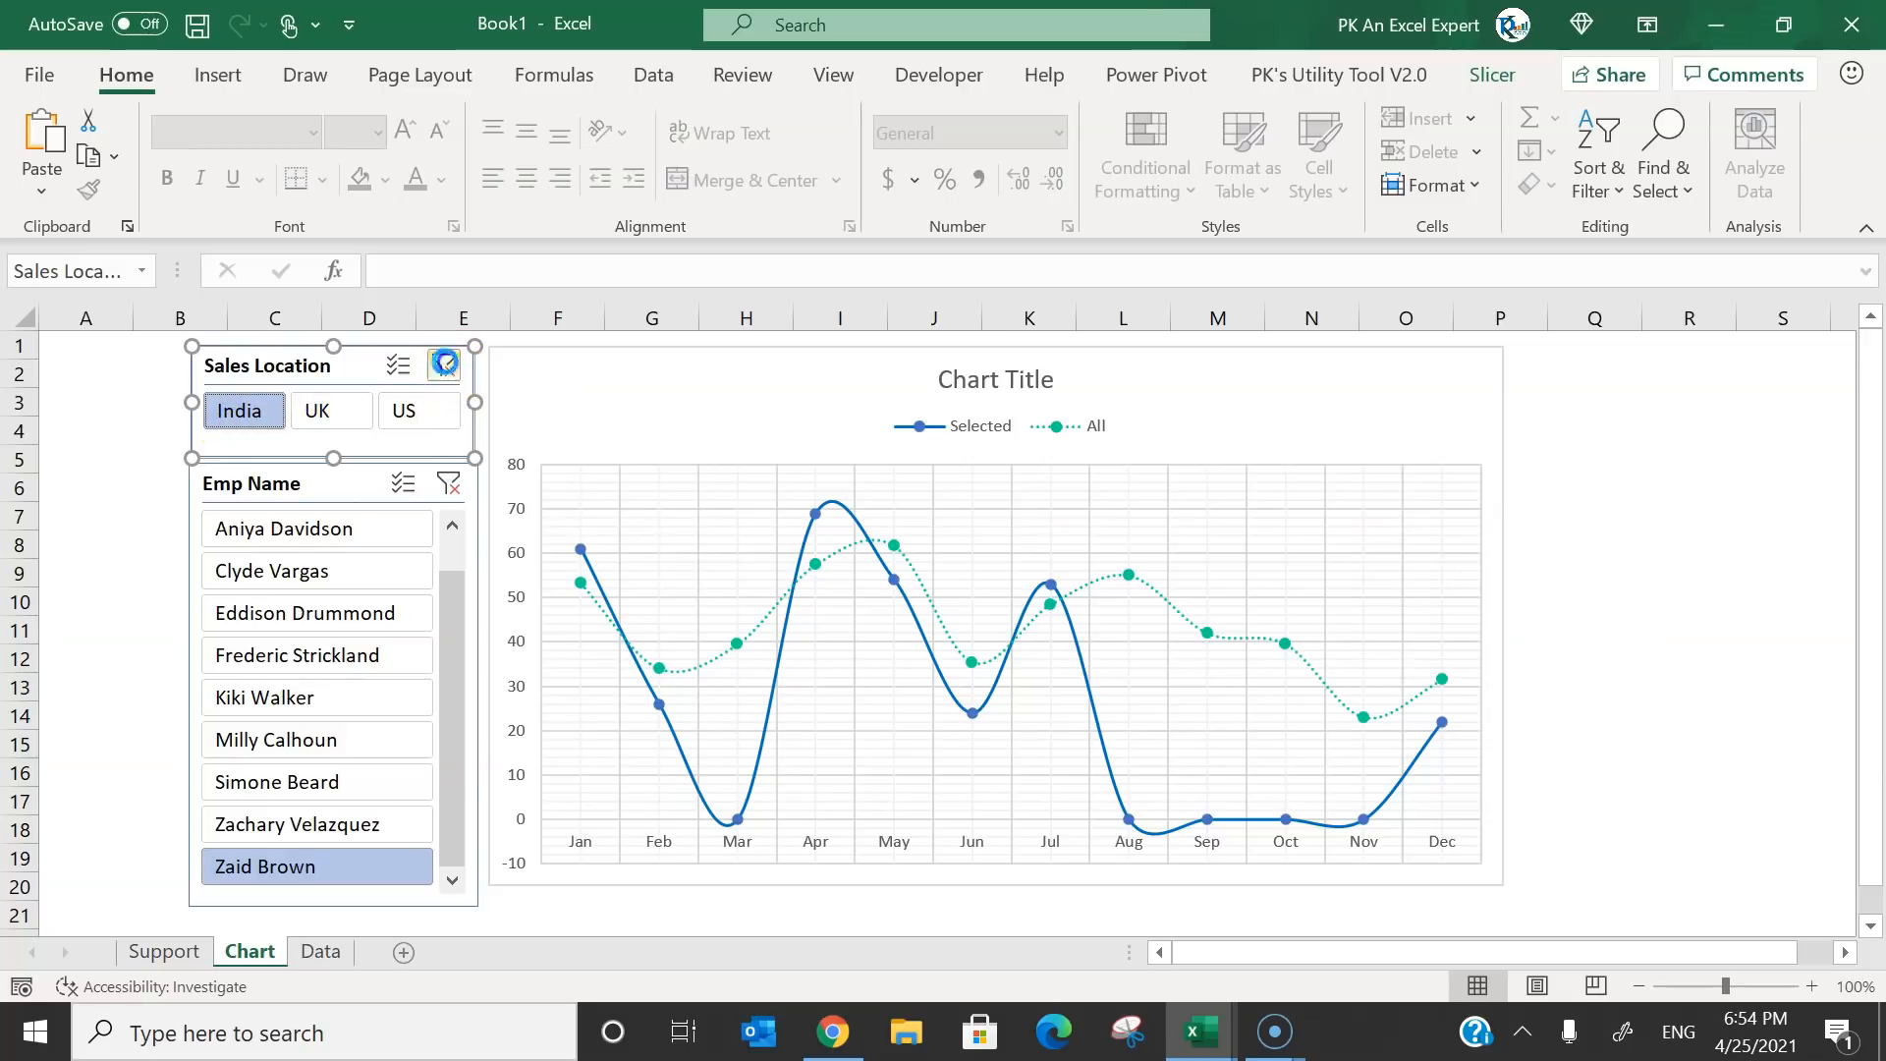
{"action": "left_click", "coordinate": [445, 366]}
{"action": "left_click", "coordinate": [1660, 508]}
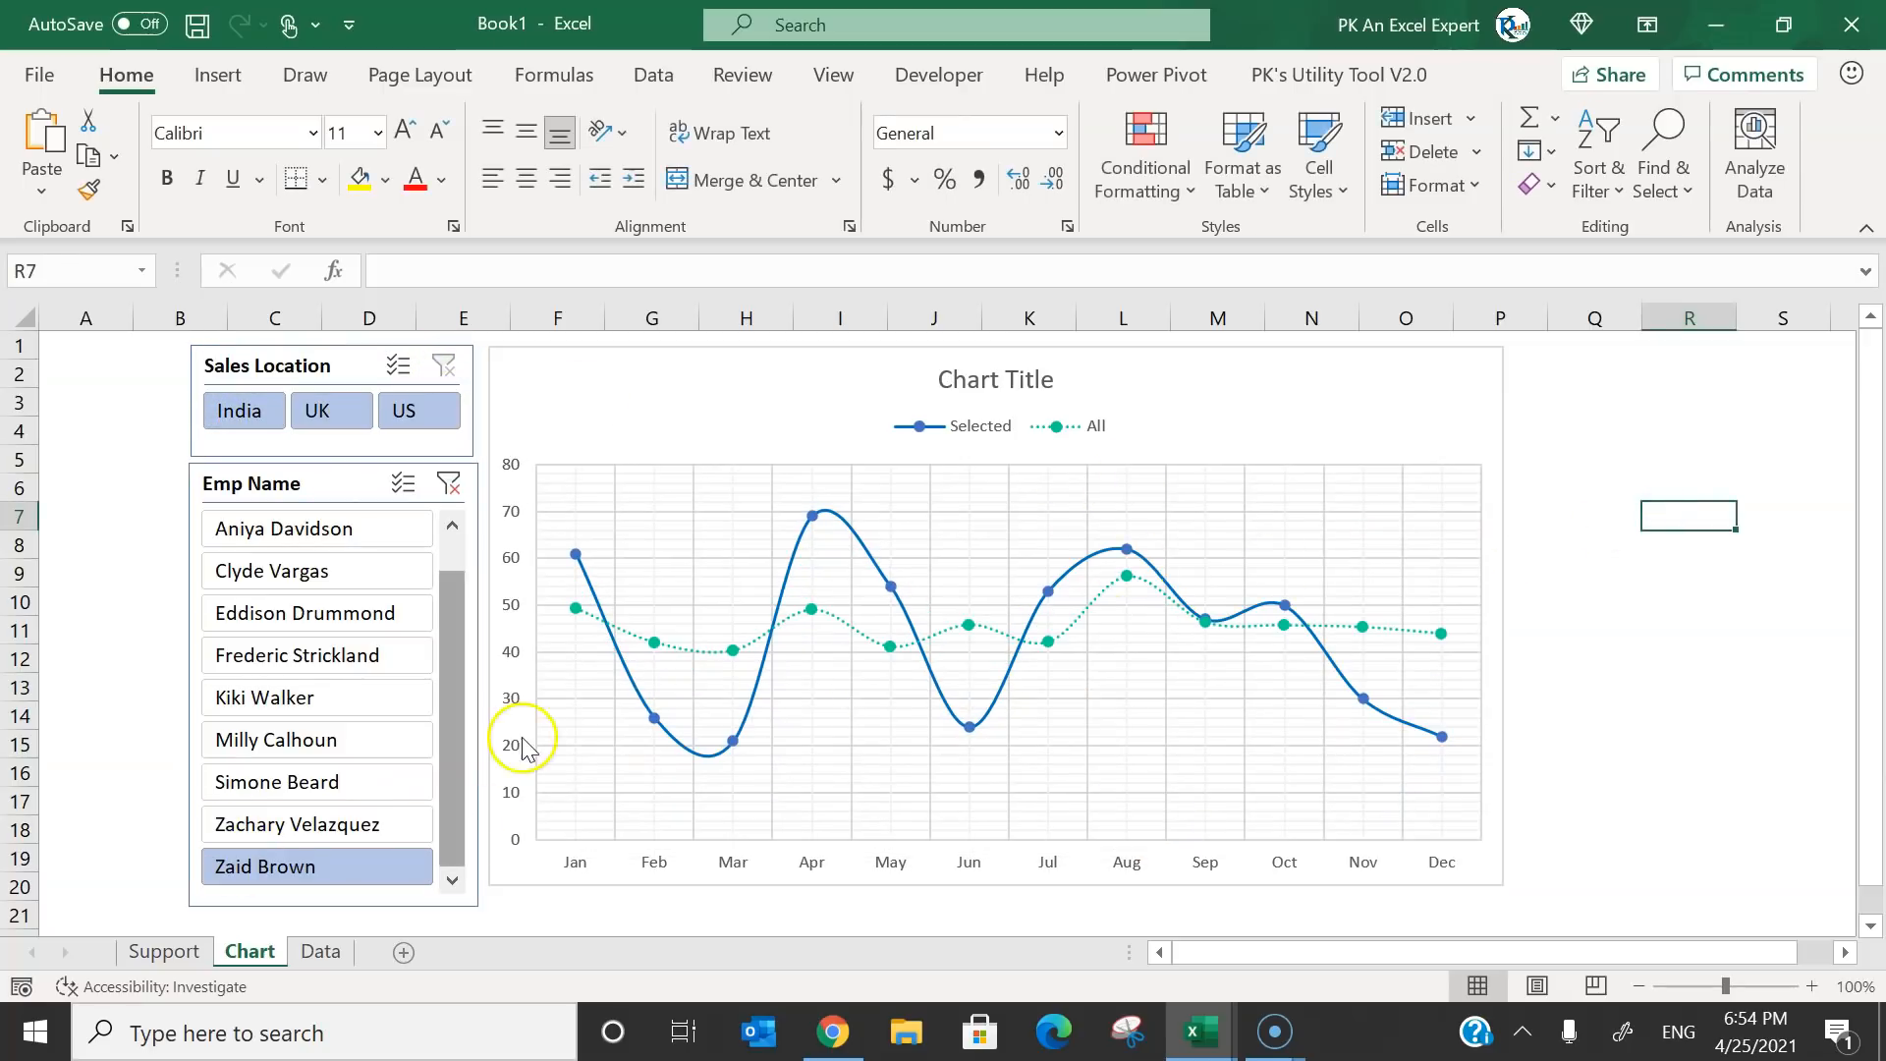
Compare the Selected and All lines for different employees across all locations, ending on the last employee listed.
{"action": "left_click", "coordinate": [295, 531]}
{"action": "left_click", "coordinate": [318, 786]}
{"action": "left_click", "coordinate": [319, 868]}
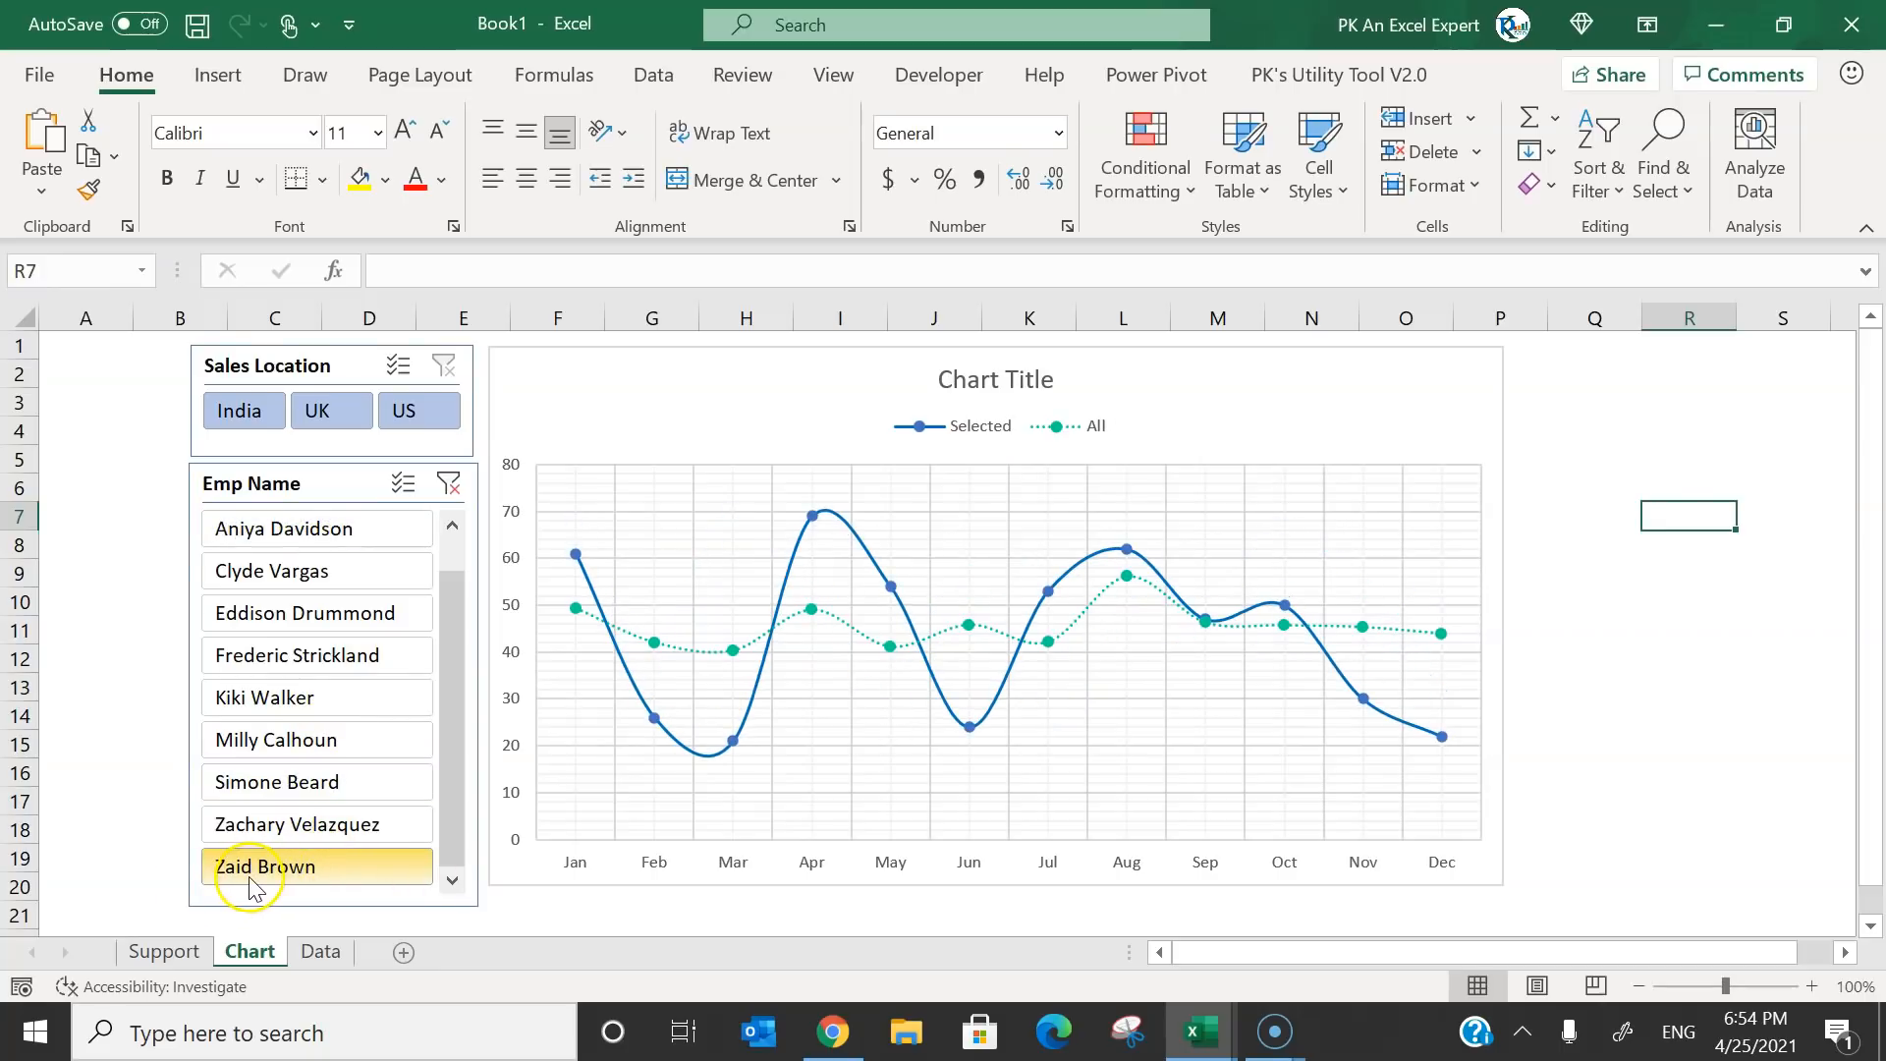
{"action": "left_click", "coordinate": [998, 440]}
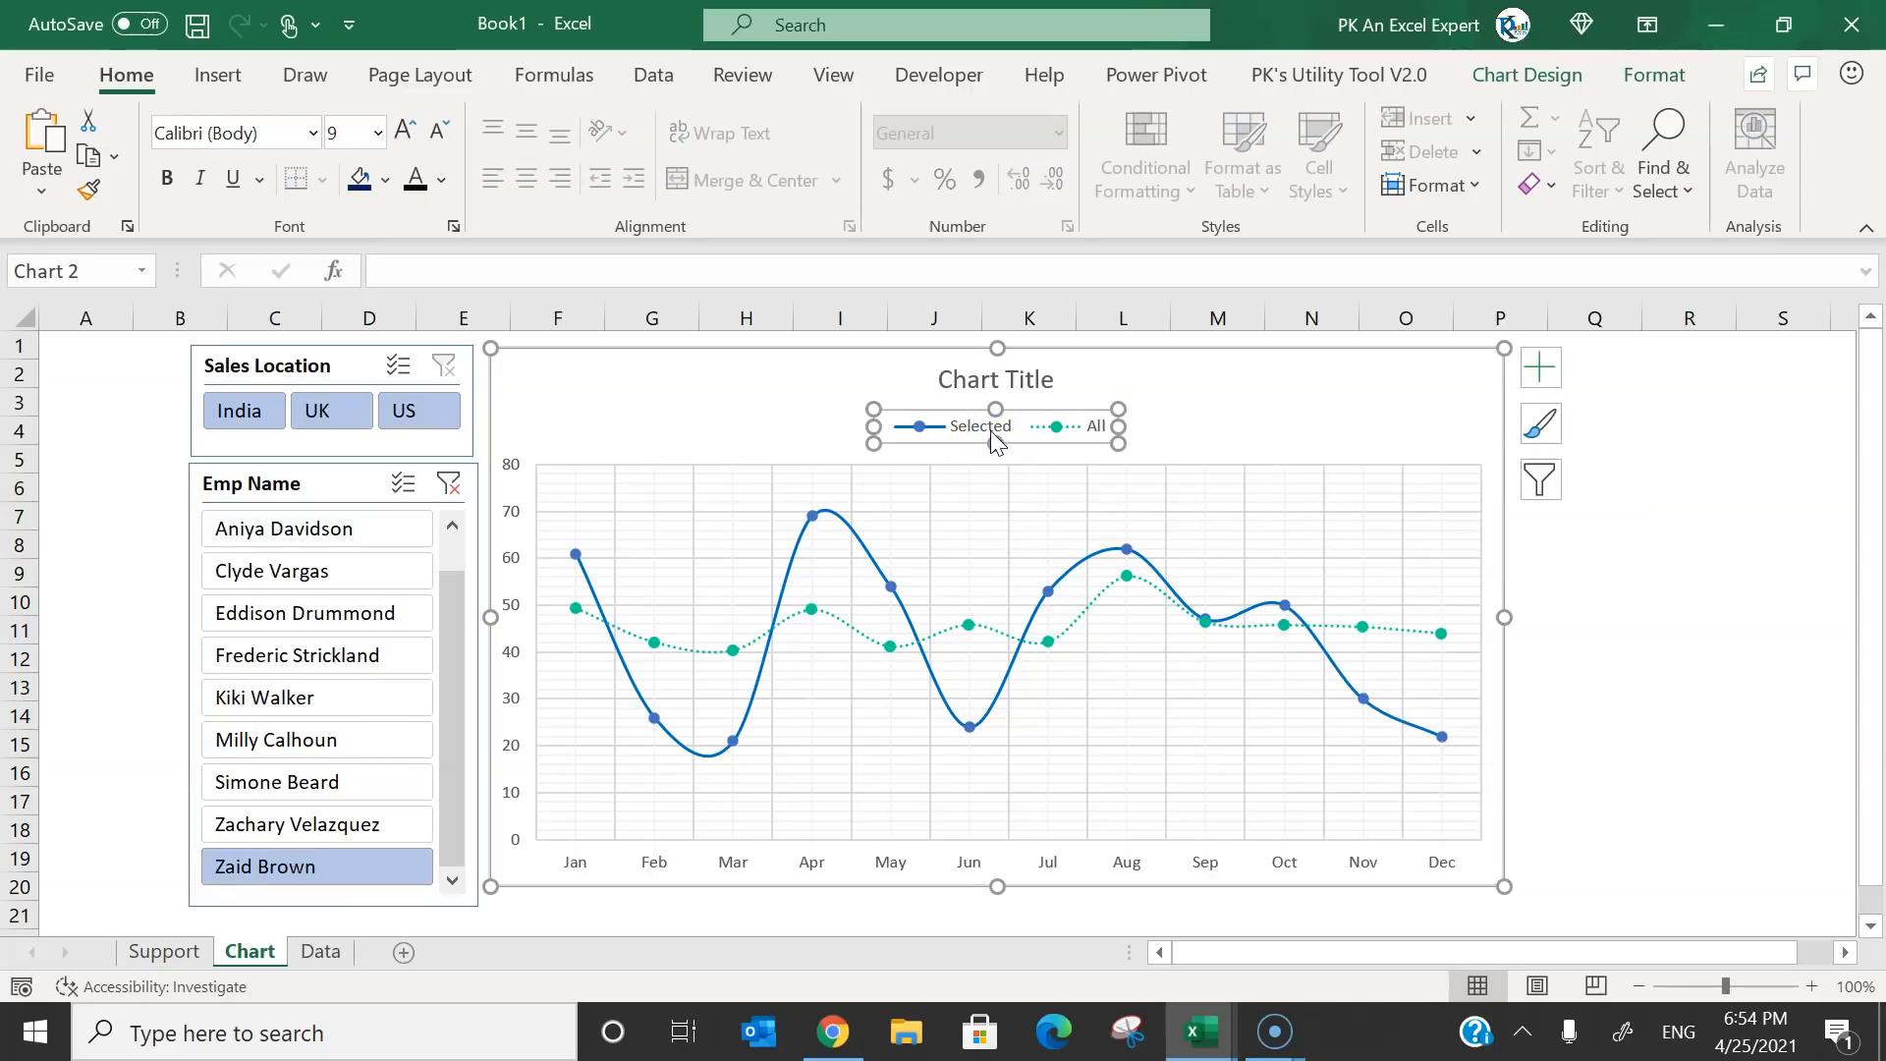
{"action": "left_click", "coordinate": [1676, 455]}
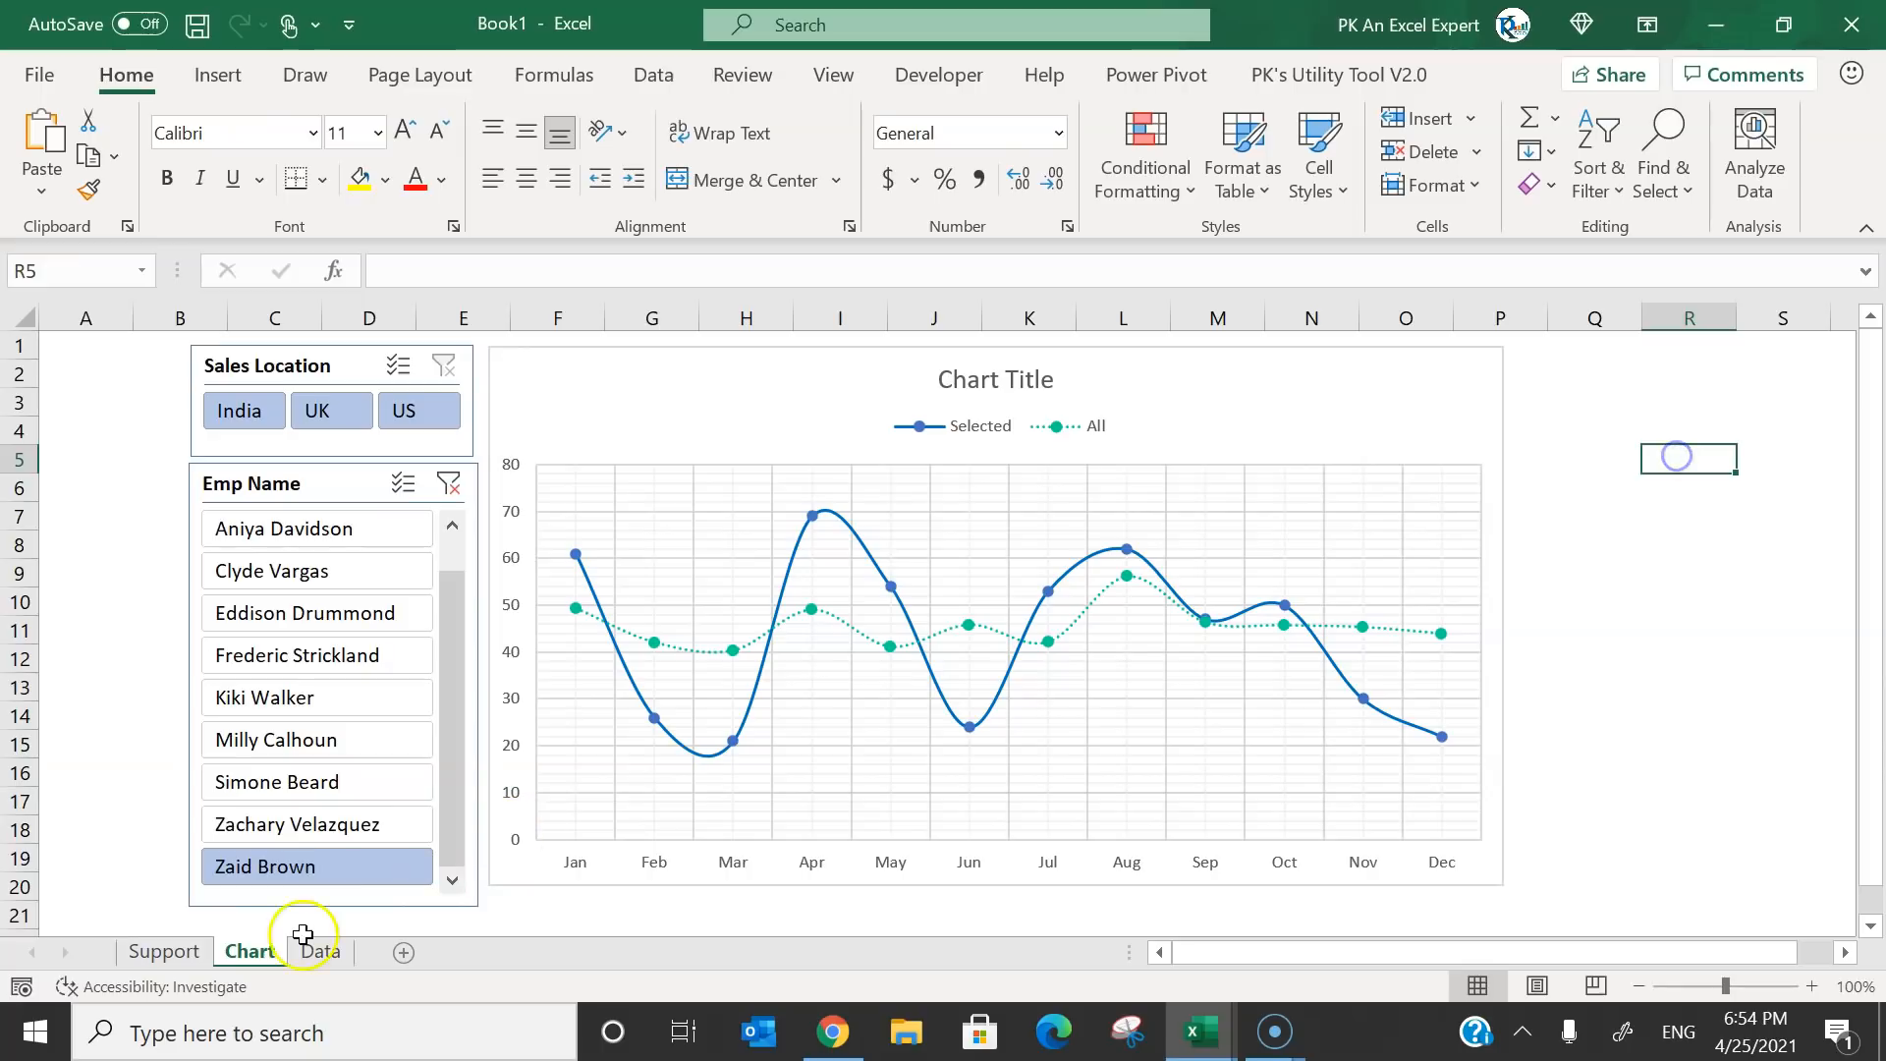
Review the chart title and legend in the finished Selected Vs All Sales Comparison workbook, and return to Book1.
{"action": "left_click", "coordinate": [998, 384]}
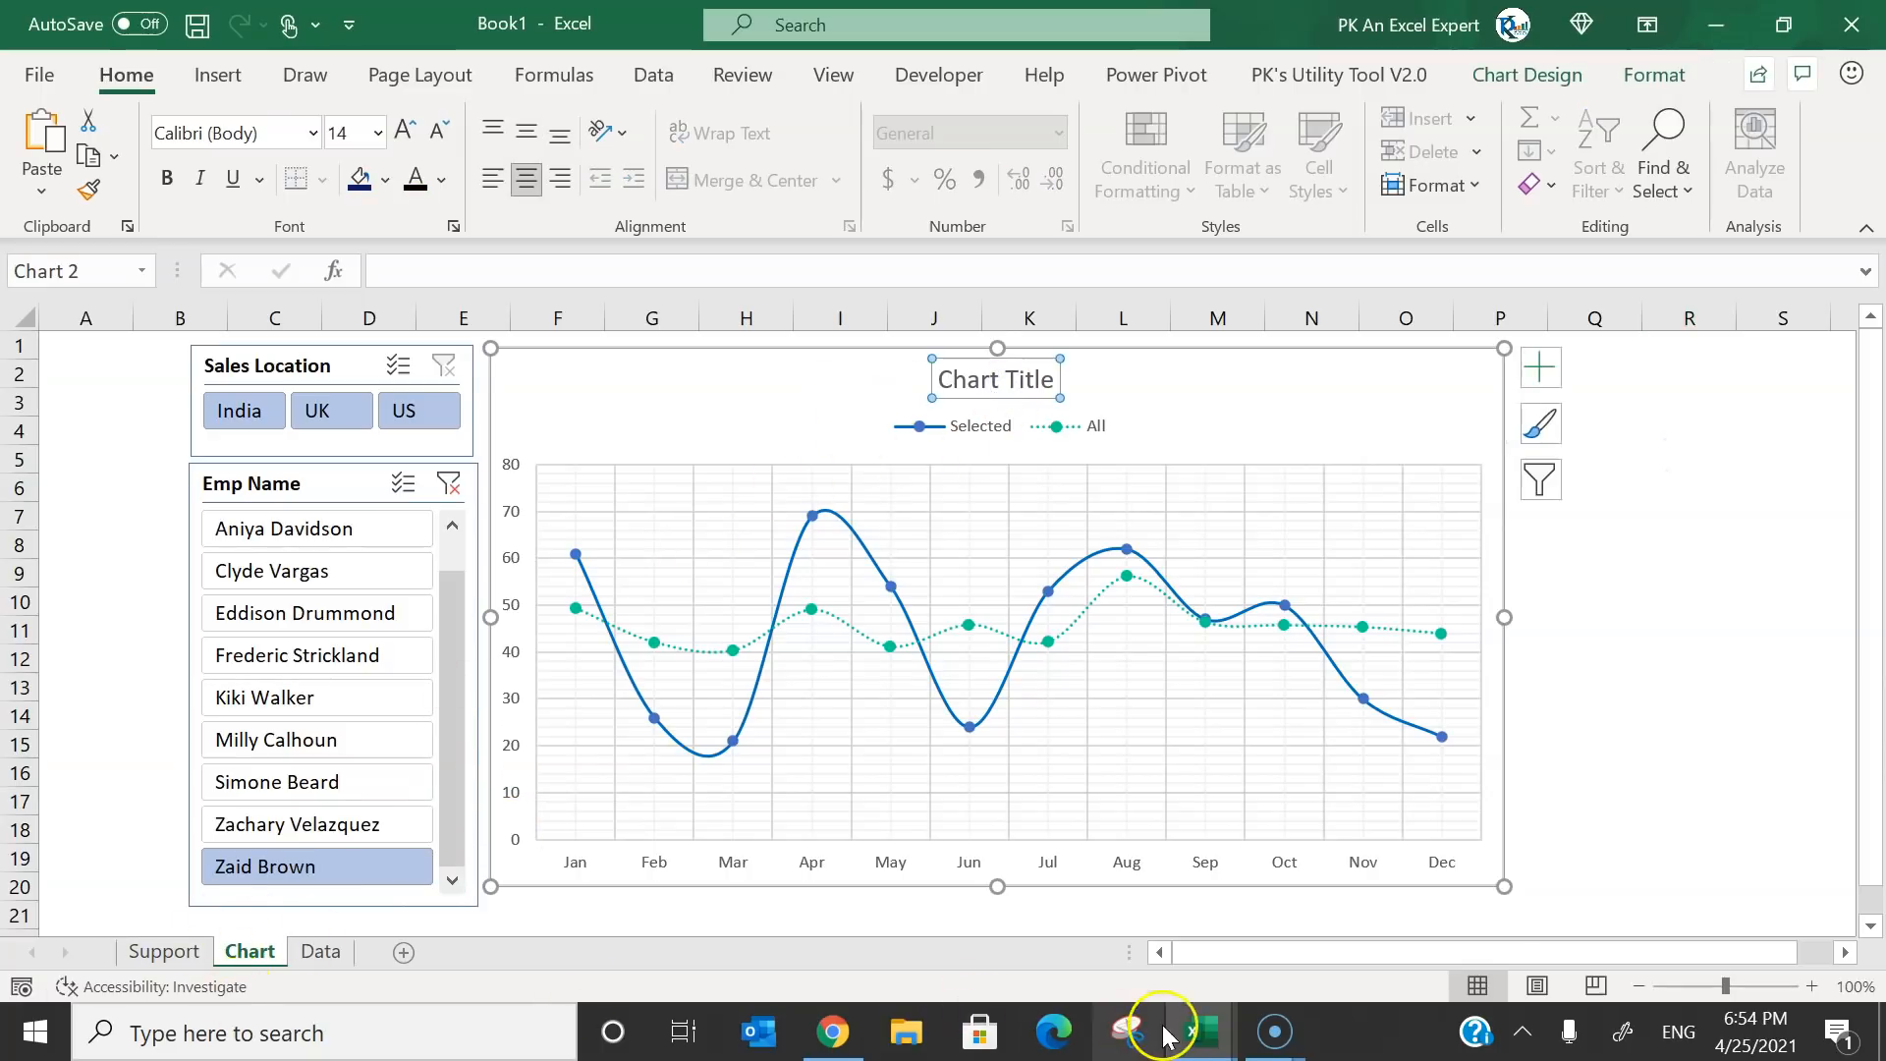
{"action": "mouse_move", "coordinate": [1194, 1029]}
{"action": "left_click", "coordinate": [1289, 894]}
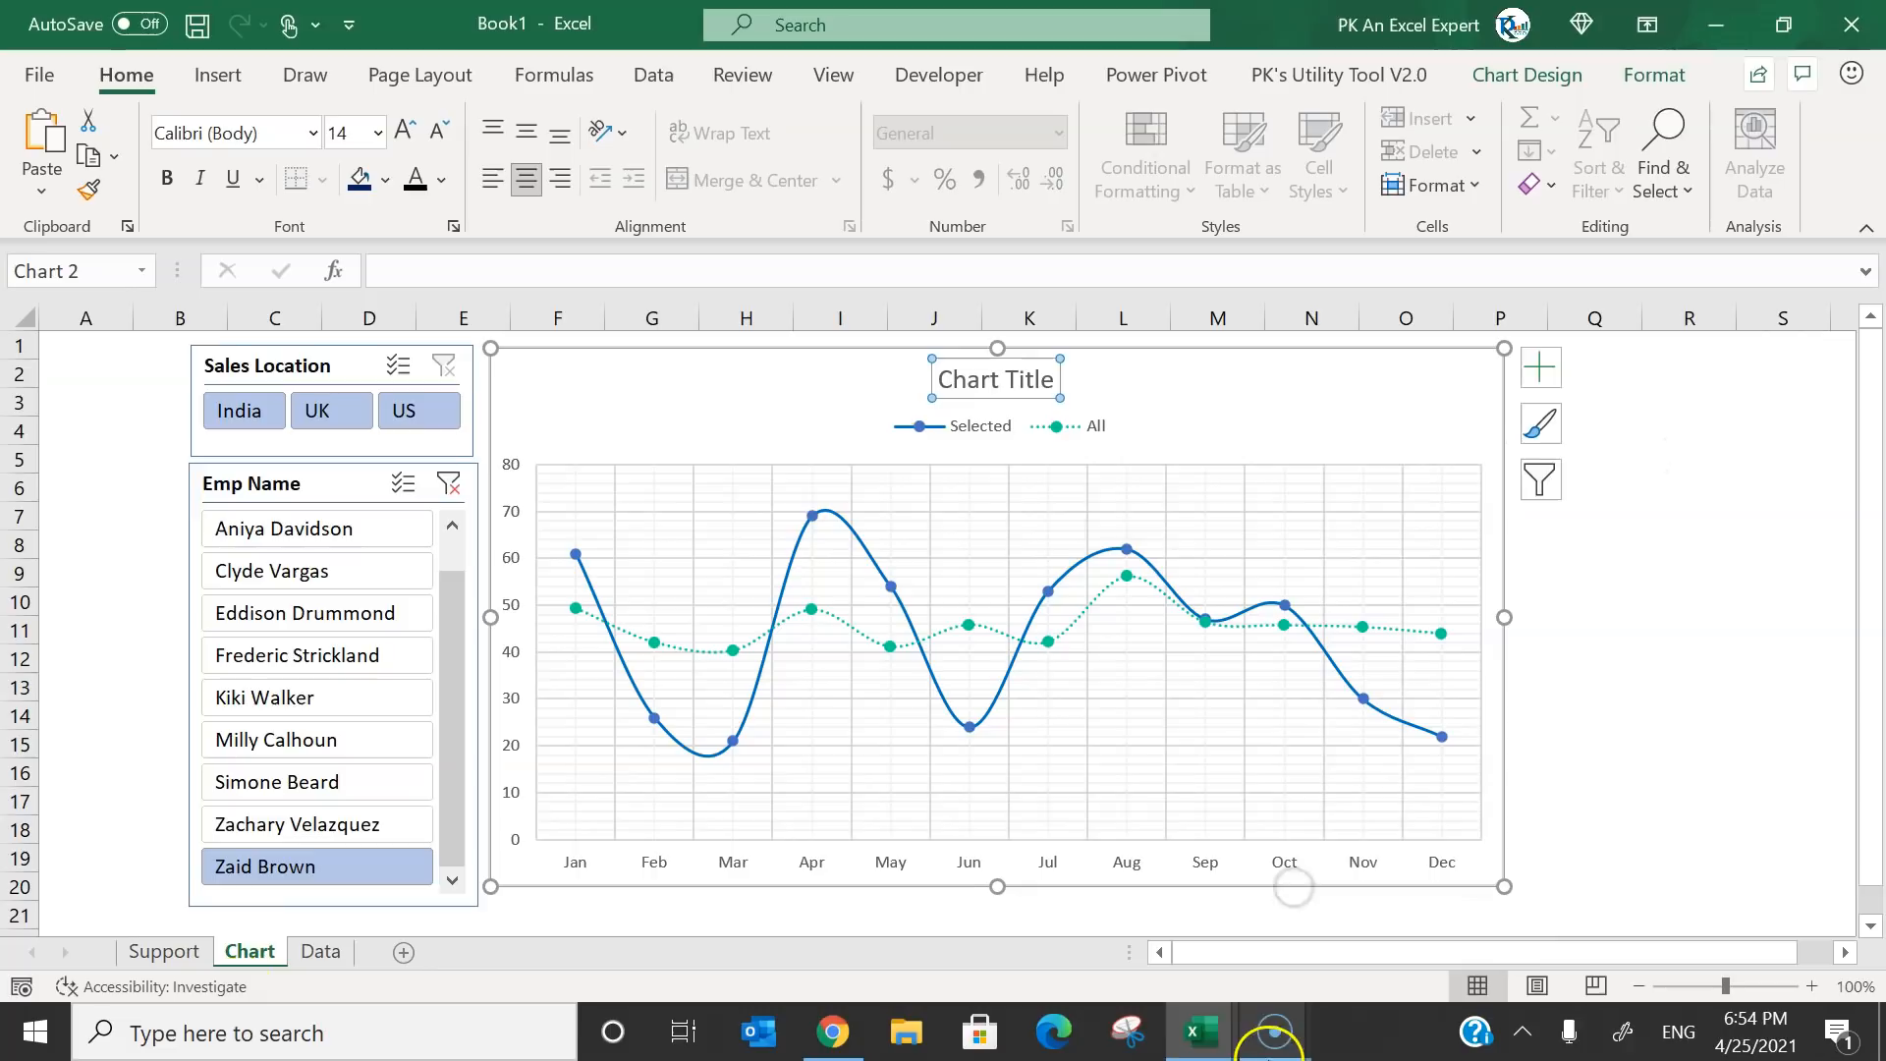
{"action": "left_click", "coordinate": [1048, 914]}
{"action": "left_click", "coordinate": [155, 951]}
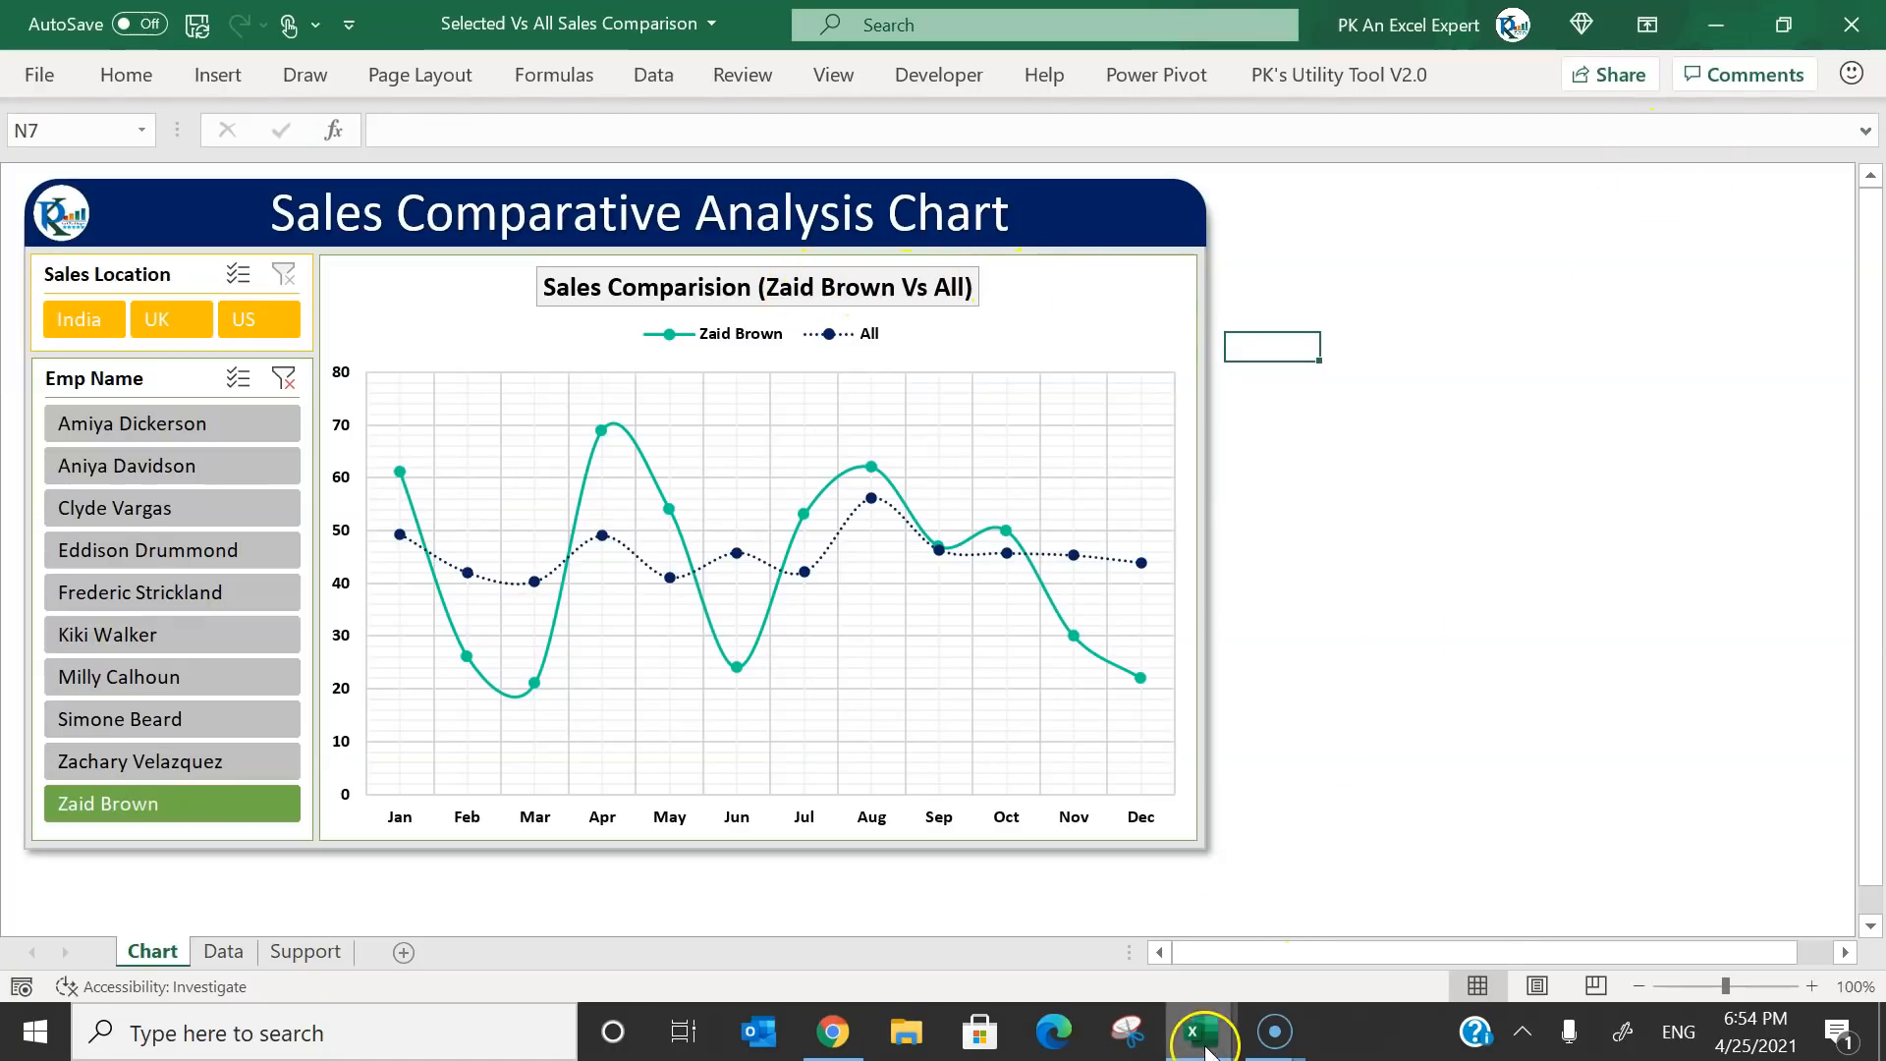
{"action": "mouse_move", "coordinate": [1200, 1028]}
{"action": "left_click", "coordinate": [1323, 894]}
{"action": "left_click", "coordinate": [1579, 534]}
On the Support sheet, set the first PivotTable's Emp Name filter to (All).
{"action": "left_click", "coordinate": [160, 952]}
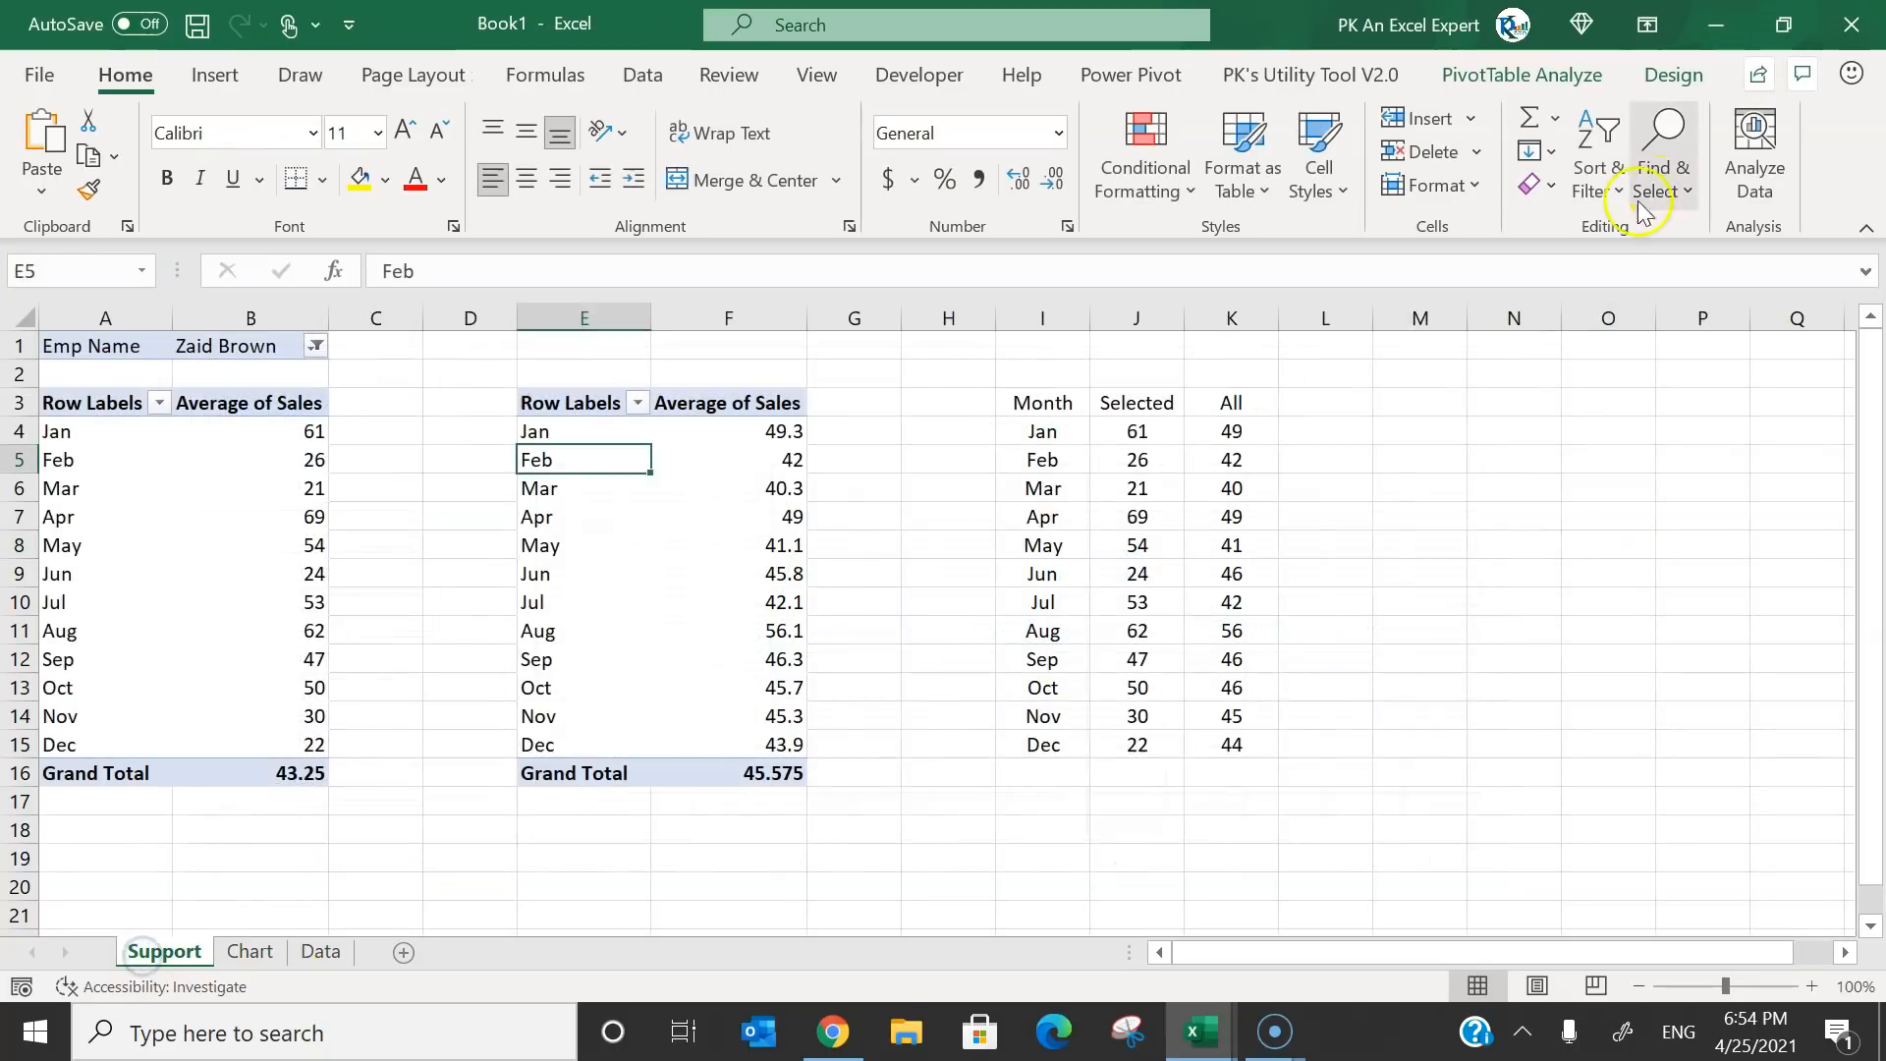
{"action": "left_click", "coordinate": [1432, 348]}
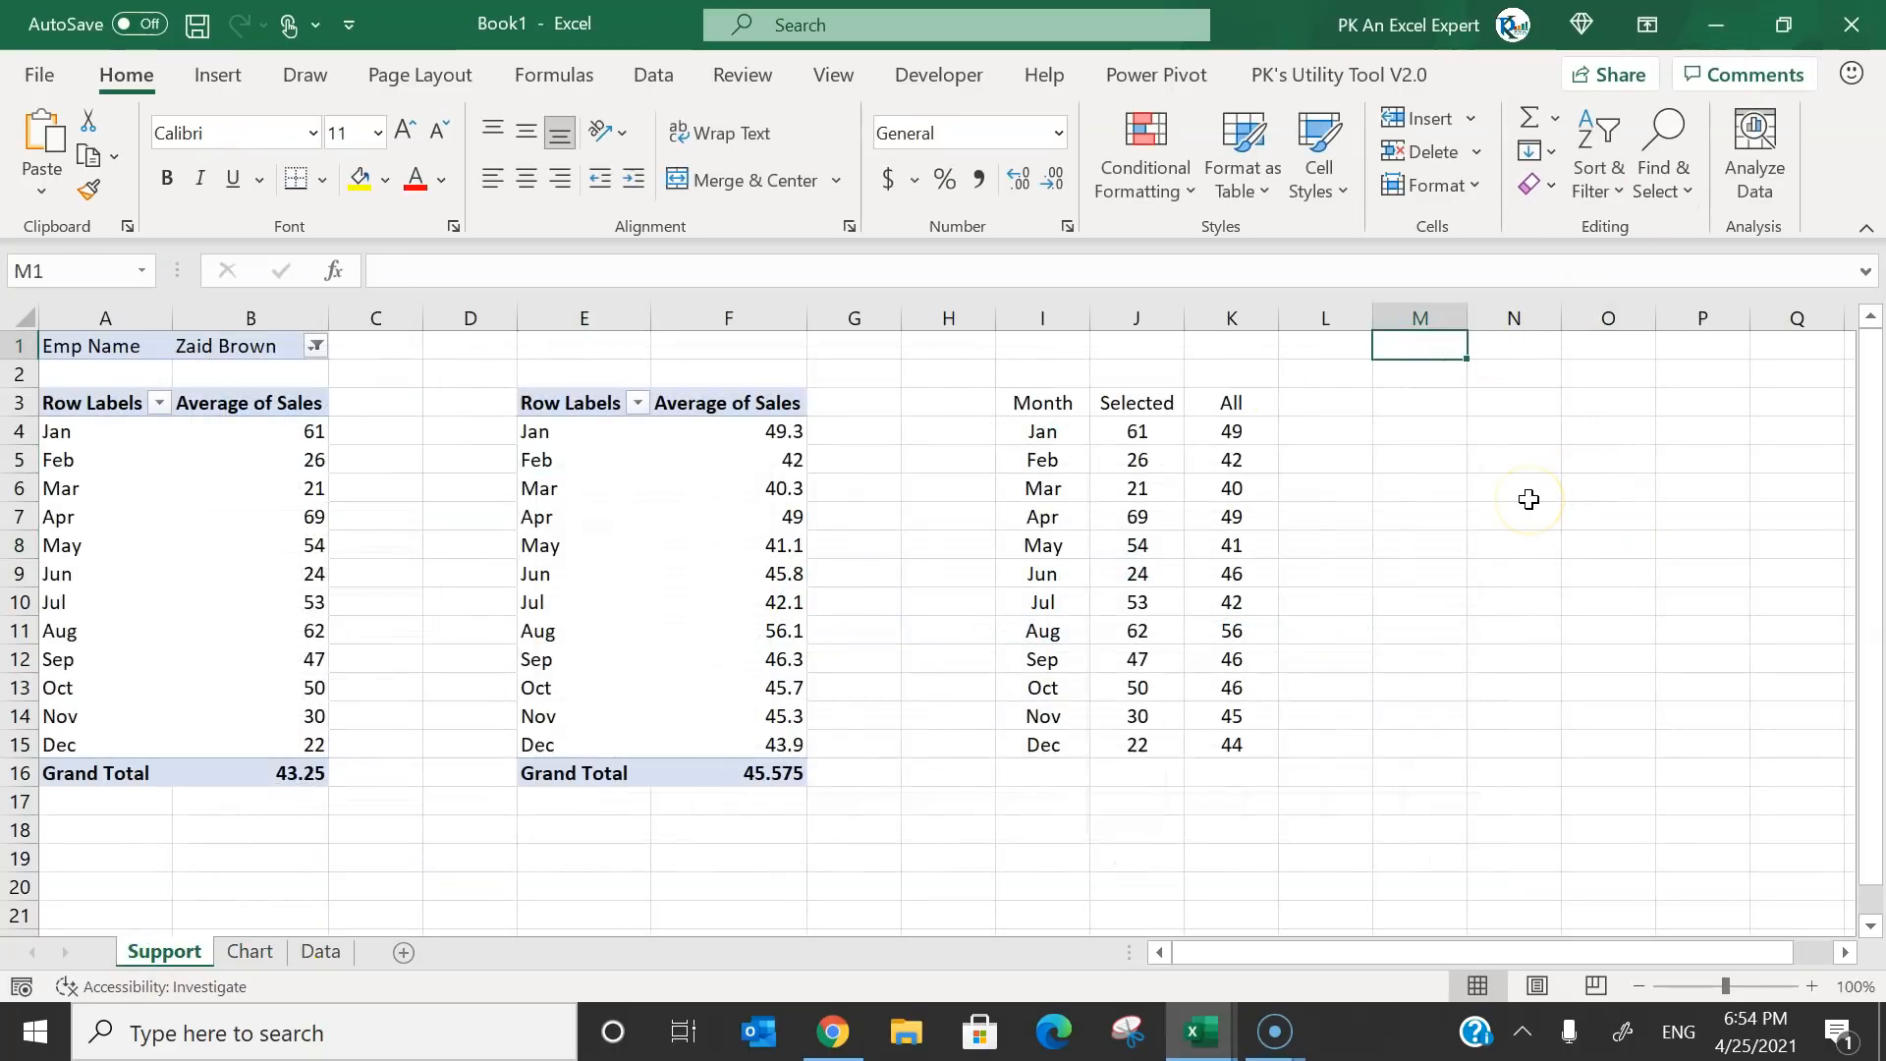
{"action": "left_click", "coordinate": [315, 346]}
{"action": "left_click", "coordinate": [49, 414]}
{"action": "left_click", "coordinate": [167, 724]}
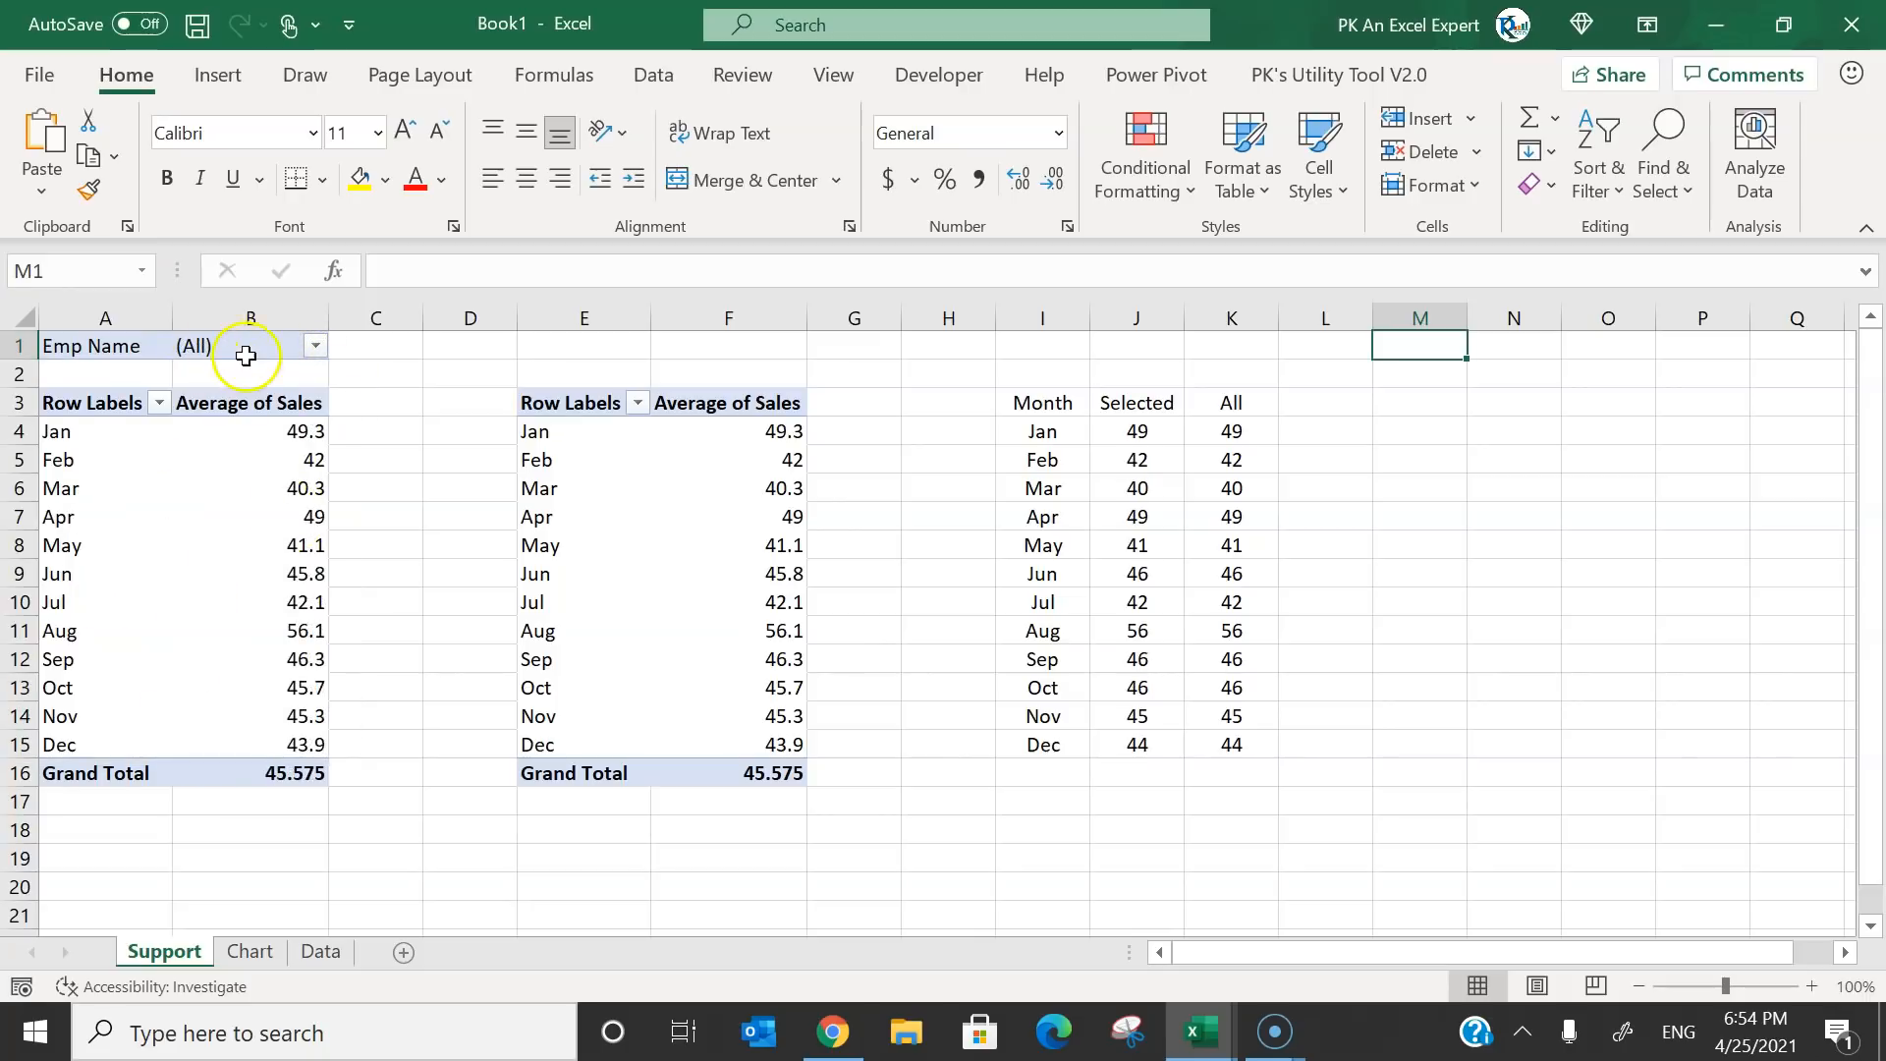
Allow multiple items in the Emp Name filter and keep only the first two employees selected.
{"action": "left_click", "coordinate": [312, 347]}
{"action": "left_click", "coordinate": [74, 677]}
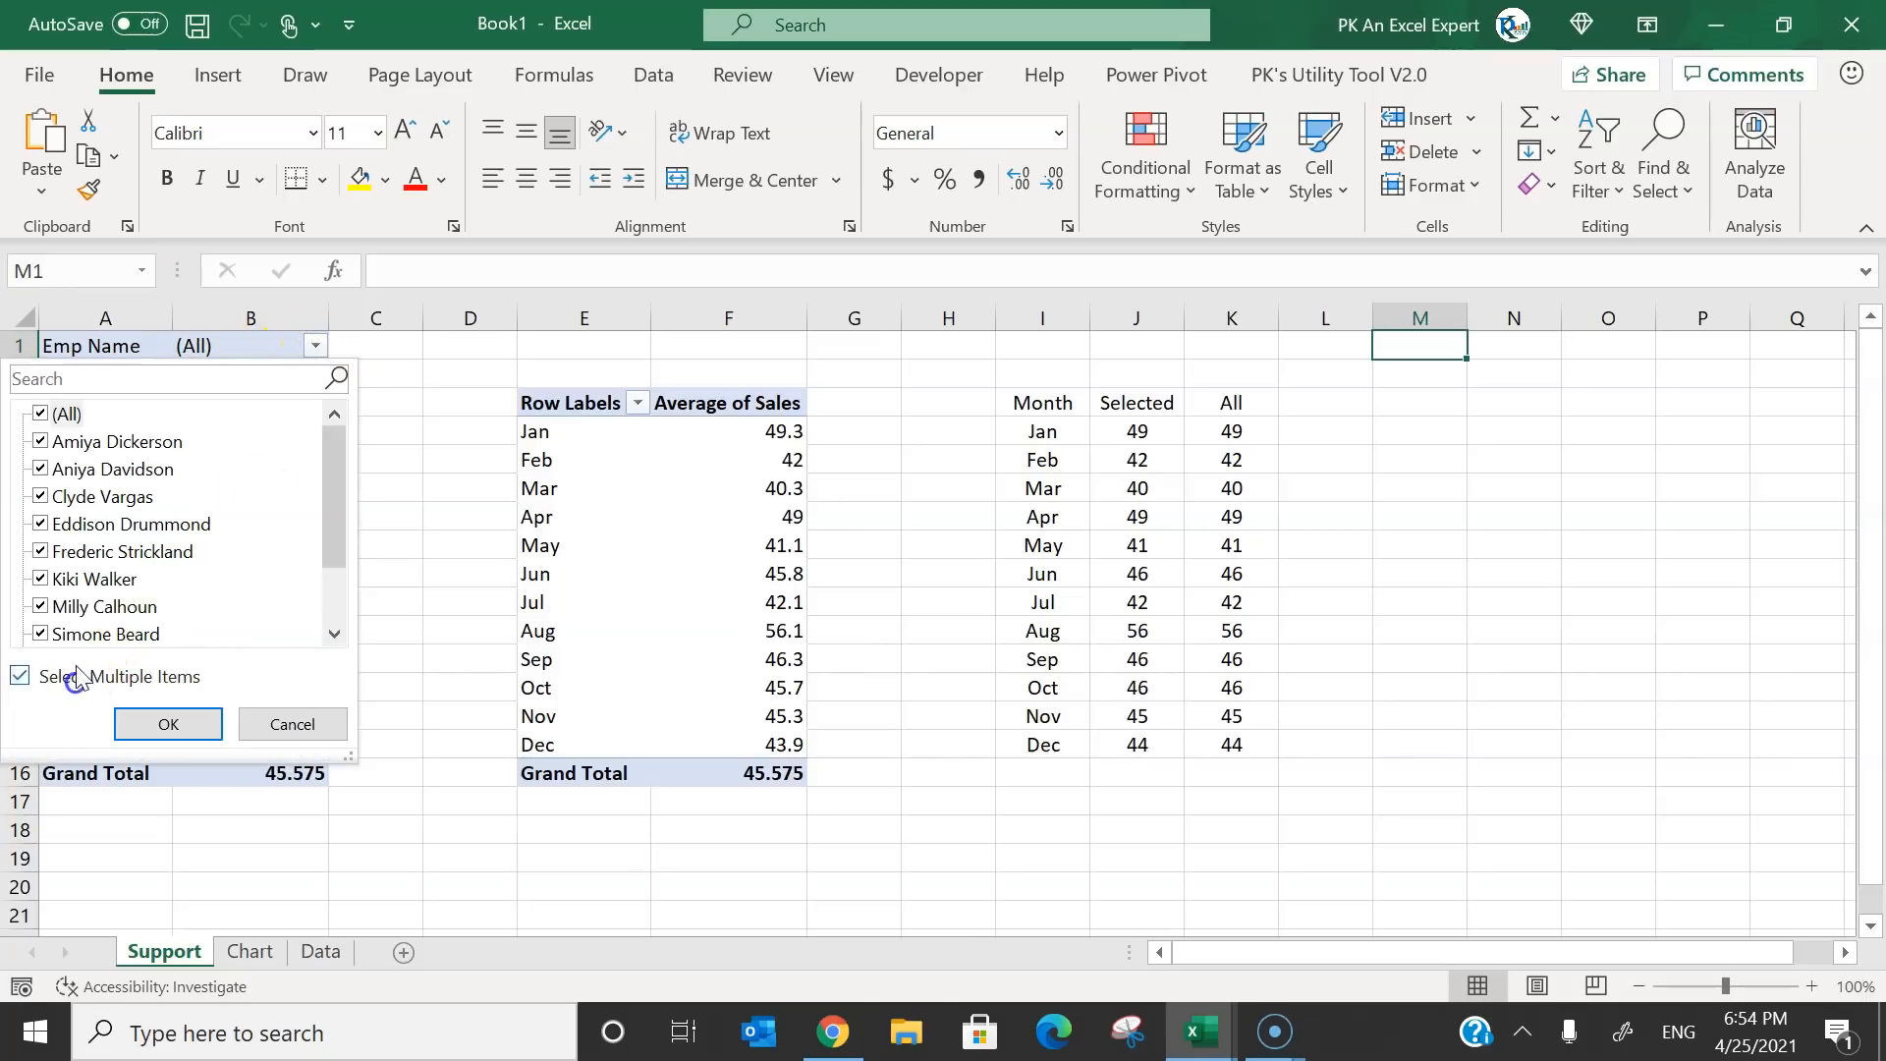
{"action": "left_click", "coordinate": [69, 414]}
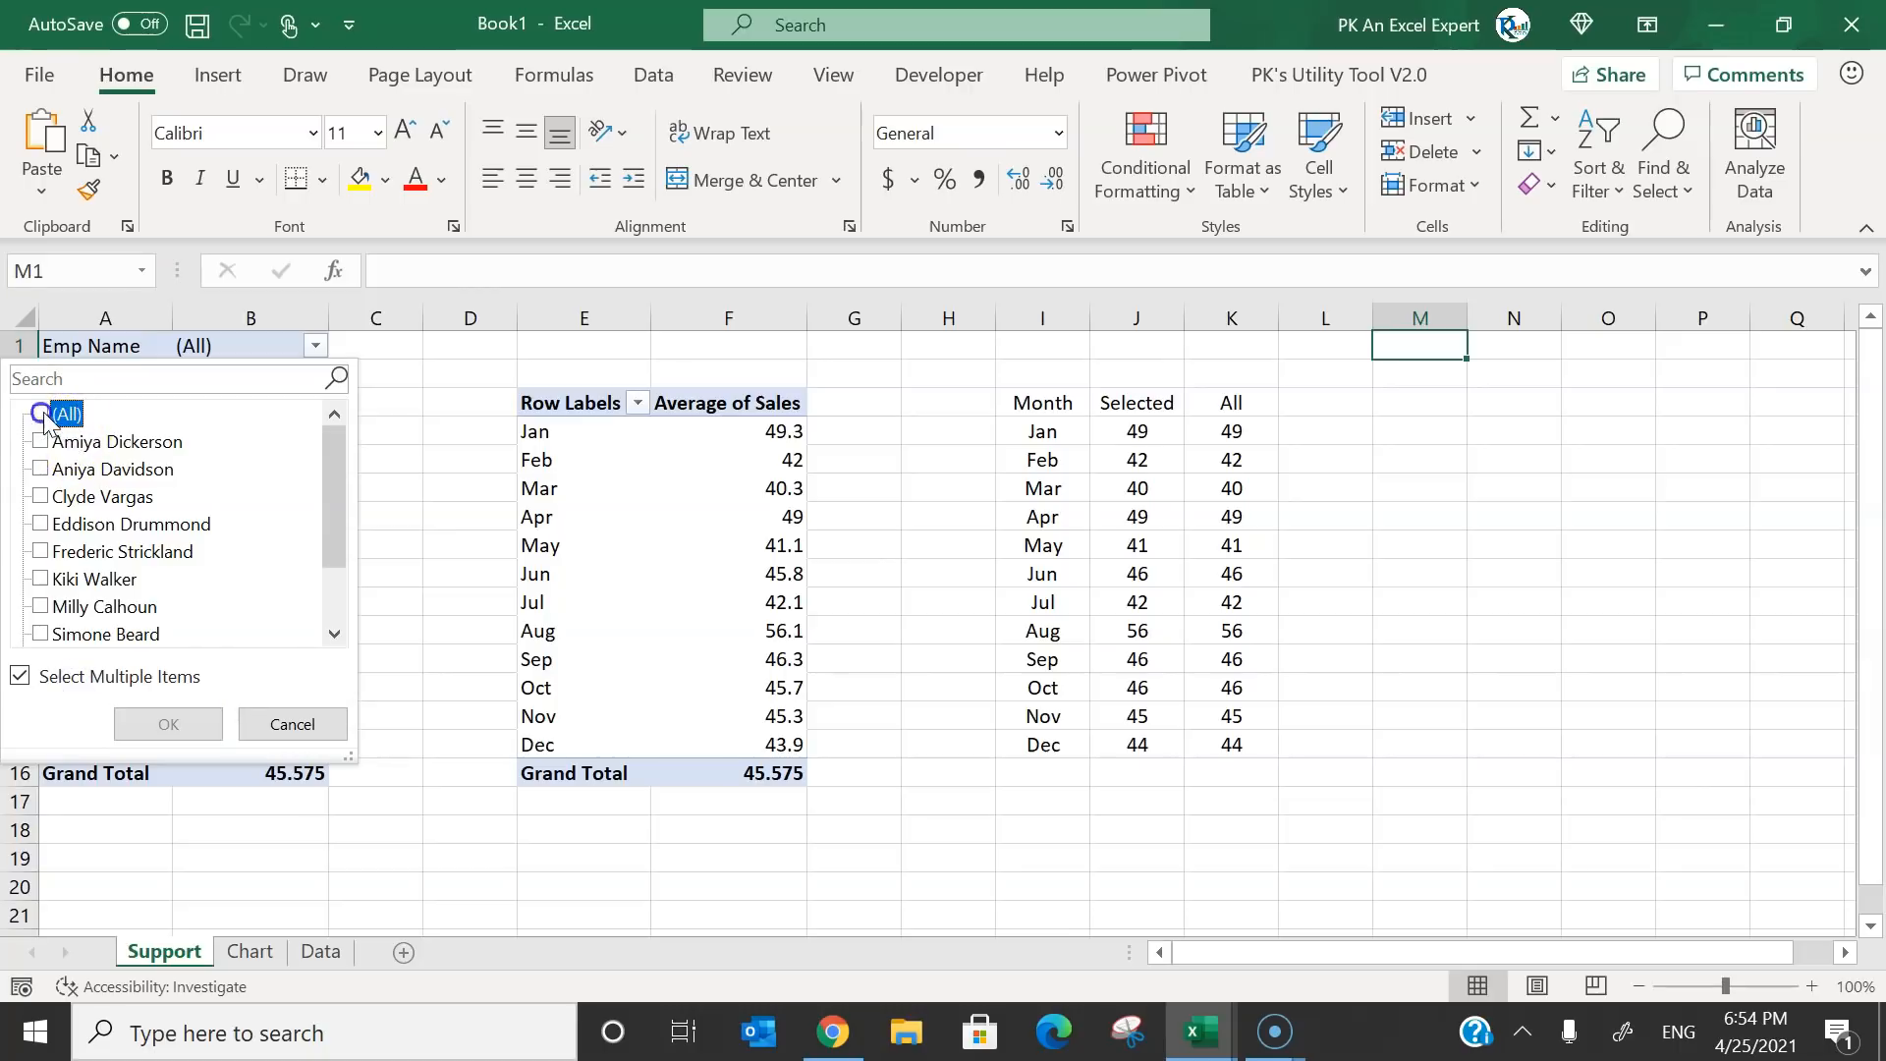
{"action": "left_click", "coordinate": [64, 452]}
{"action": "left_click", "coordinate": [51, 470]}
{"action": "left_click", "coordinate": [150, 719]}
{"action": "left_click", "coordinate": [260, 344]}
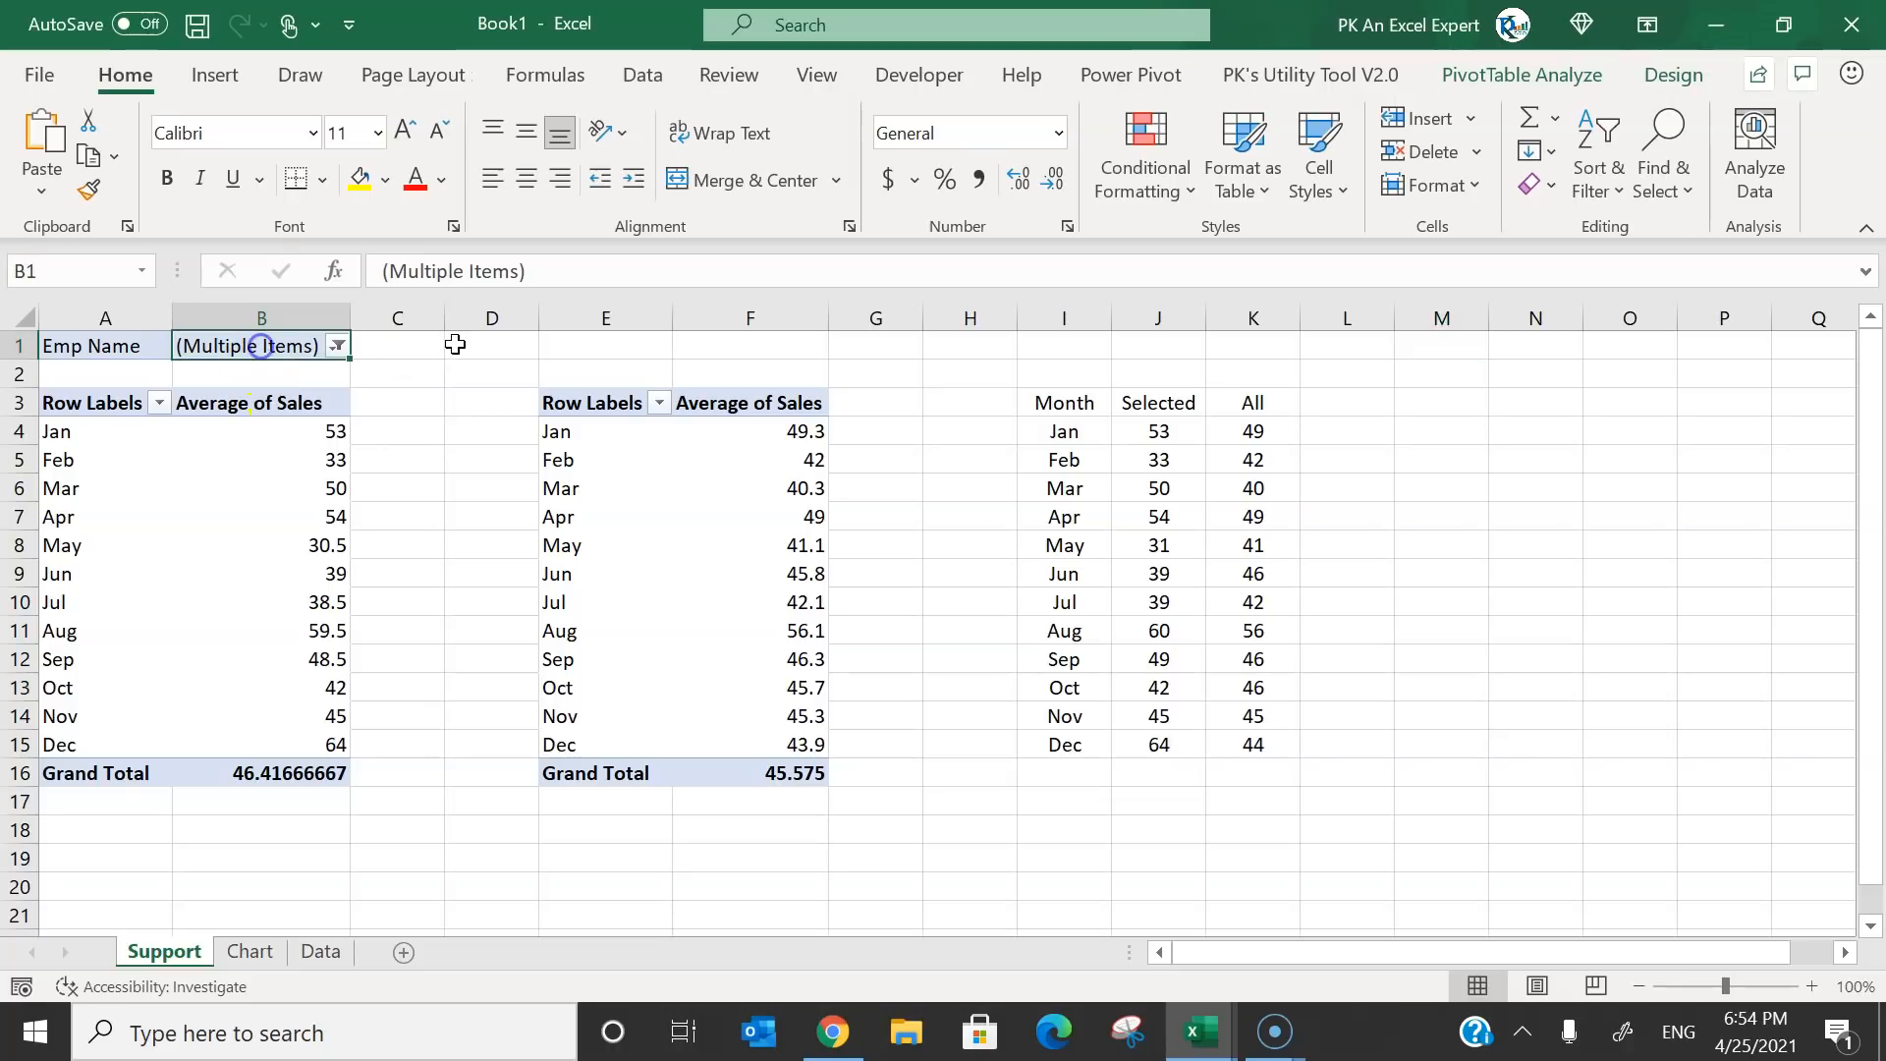
In M1 of the Support sheet, enter =IF(OR(B1="(Multiple Items)",B1="(All)"),"Selected",B1).
{"action": "left_click", "coordinate": [1459, 345]}
{"action": "type", "text": "=IF("}
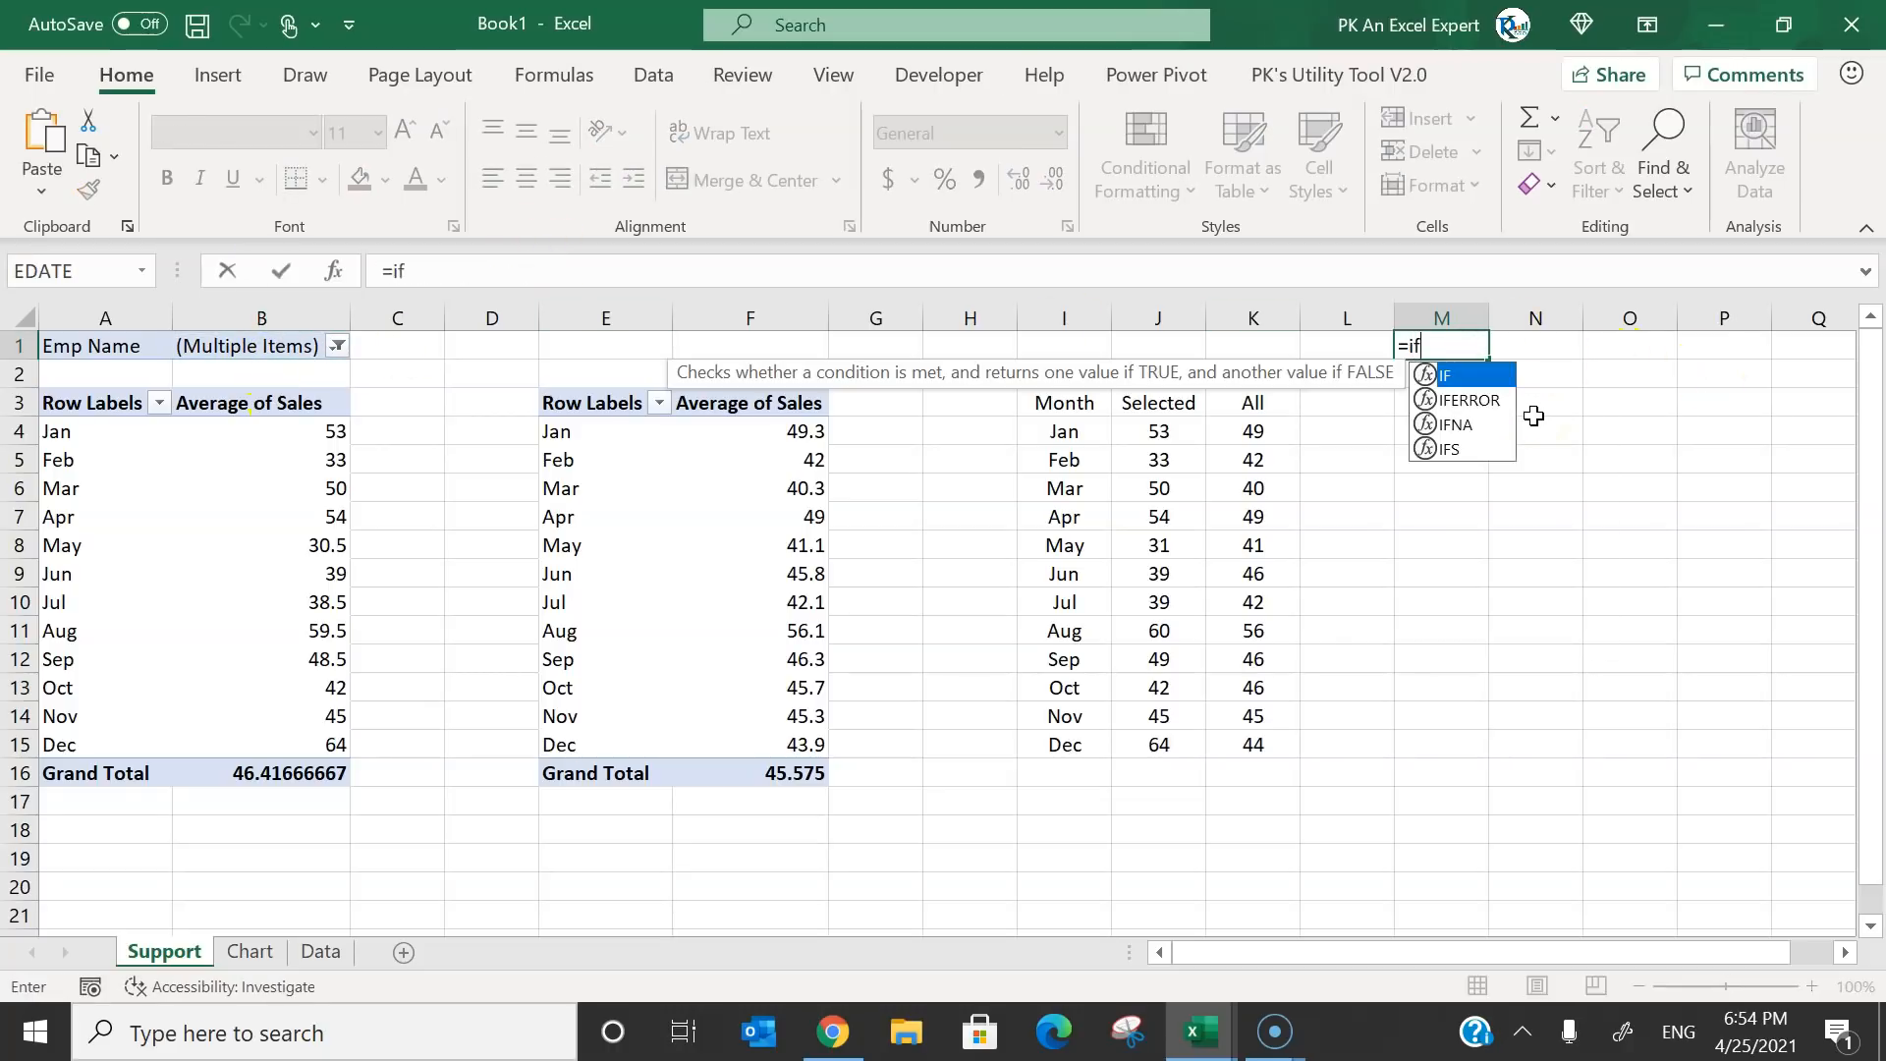
{"action": "type", "text": "OR("}
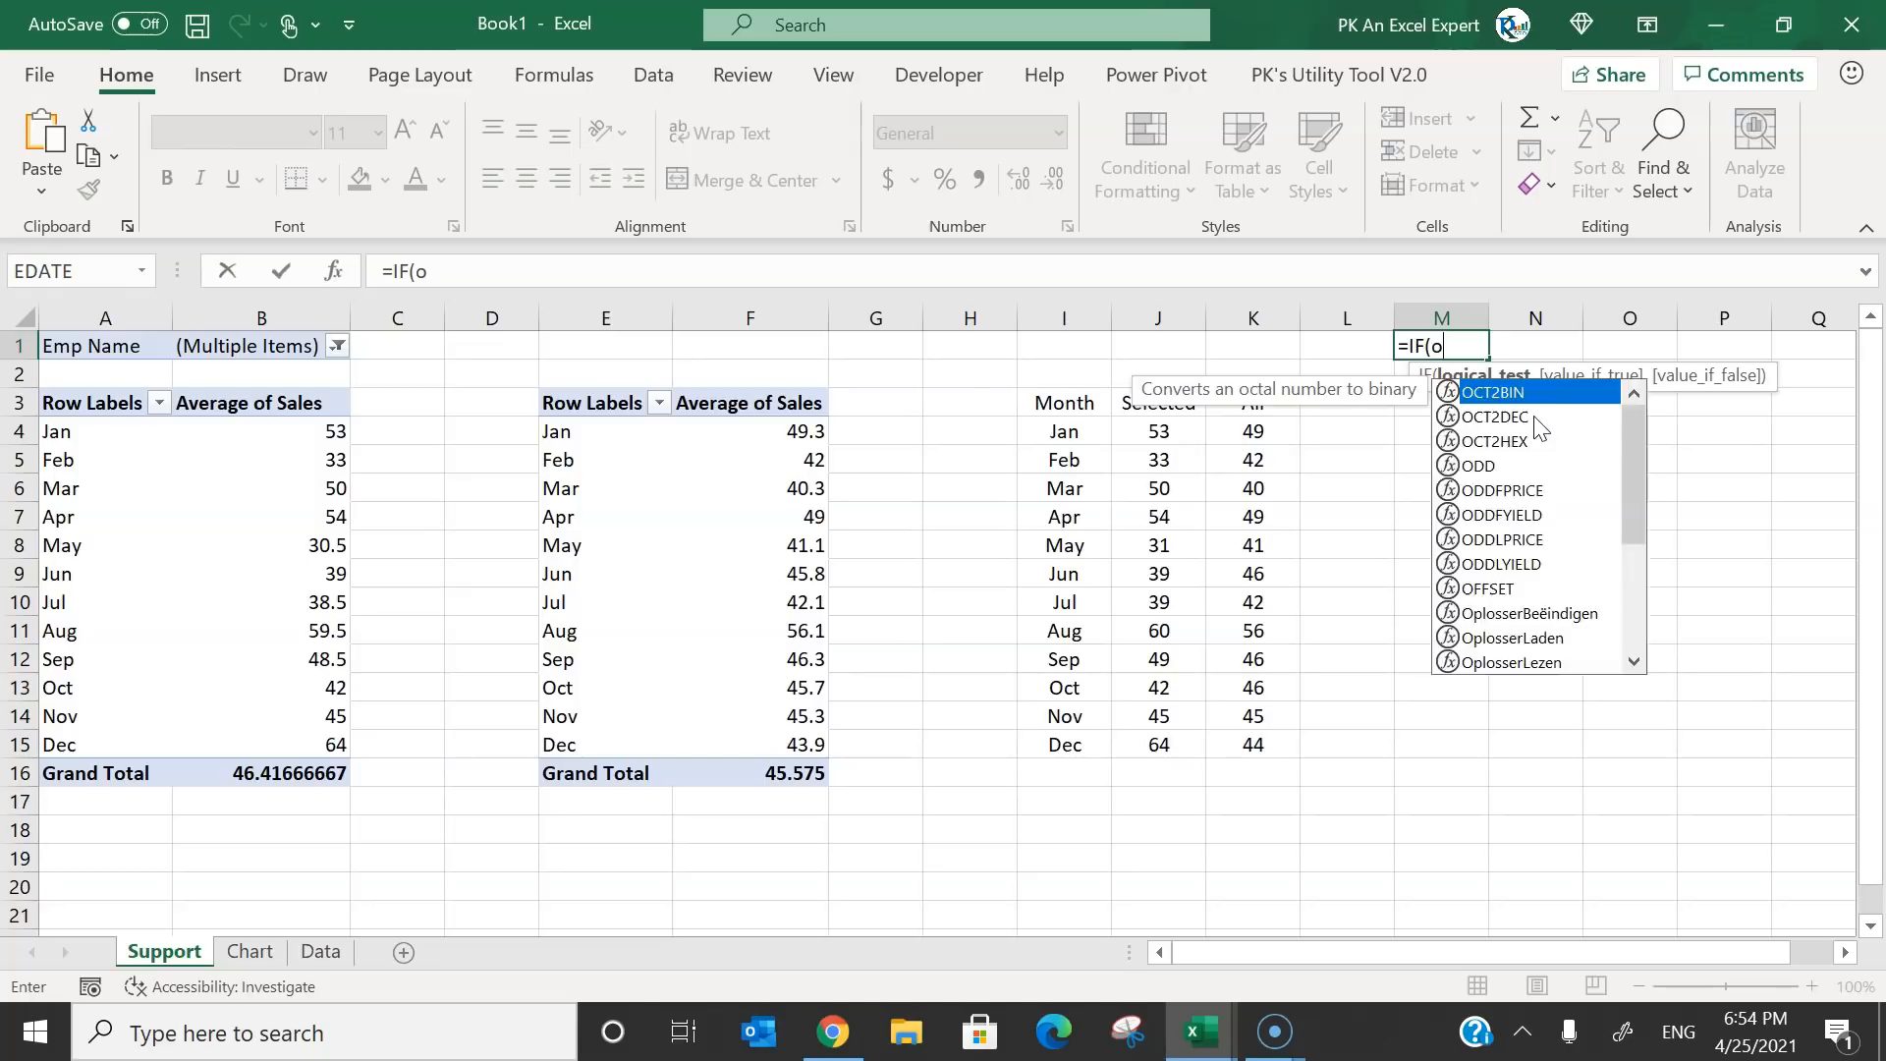
{"action": "key", "text": "ctrl+Left"}
{"action": "key", "text": "ctrl+Left"}
{"action": "key", "text": "Right"}
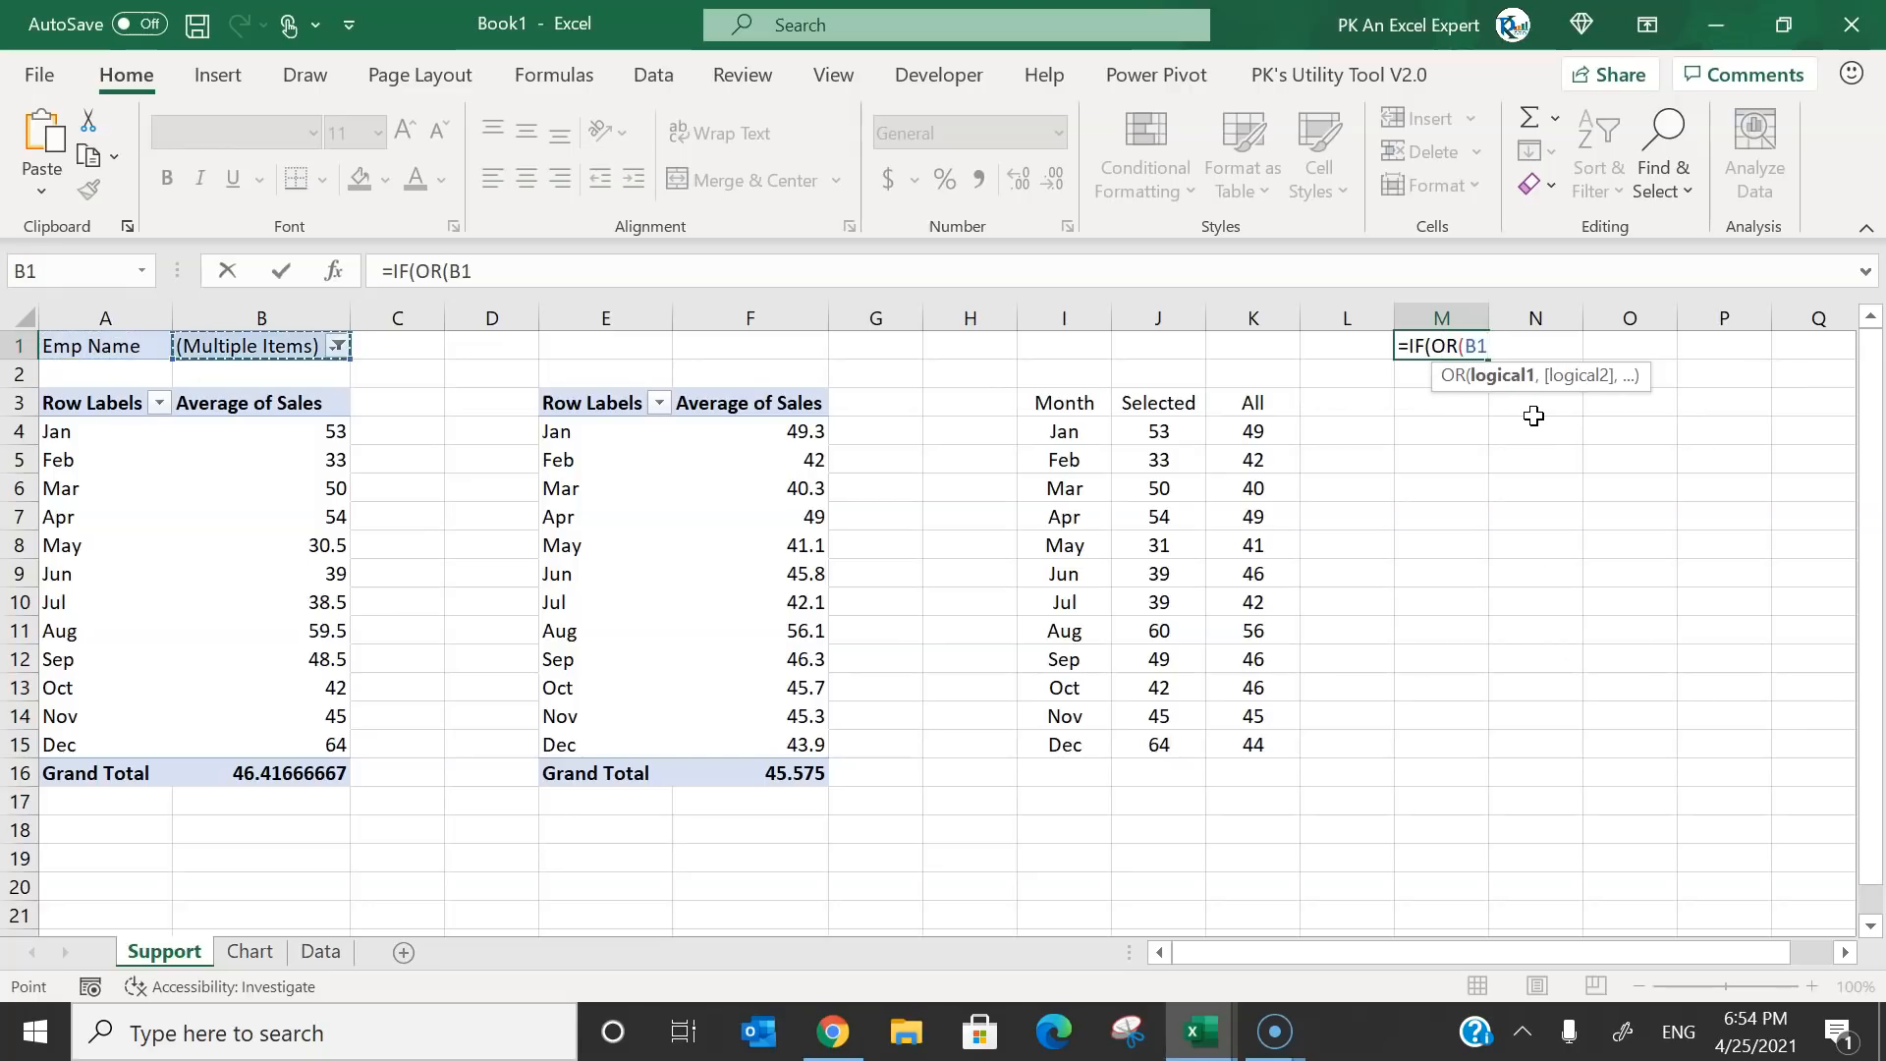
{"action": "type", "text": "="}
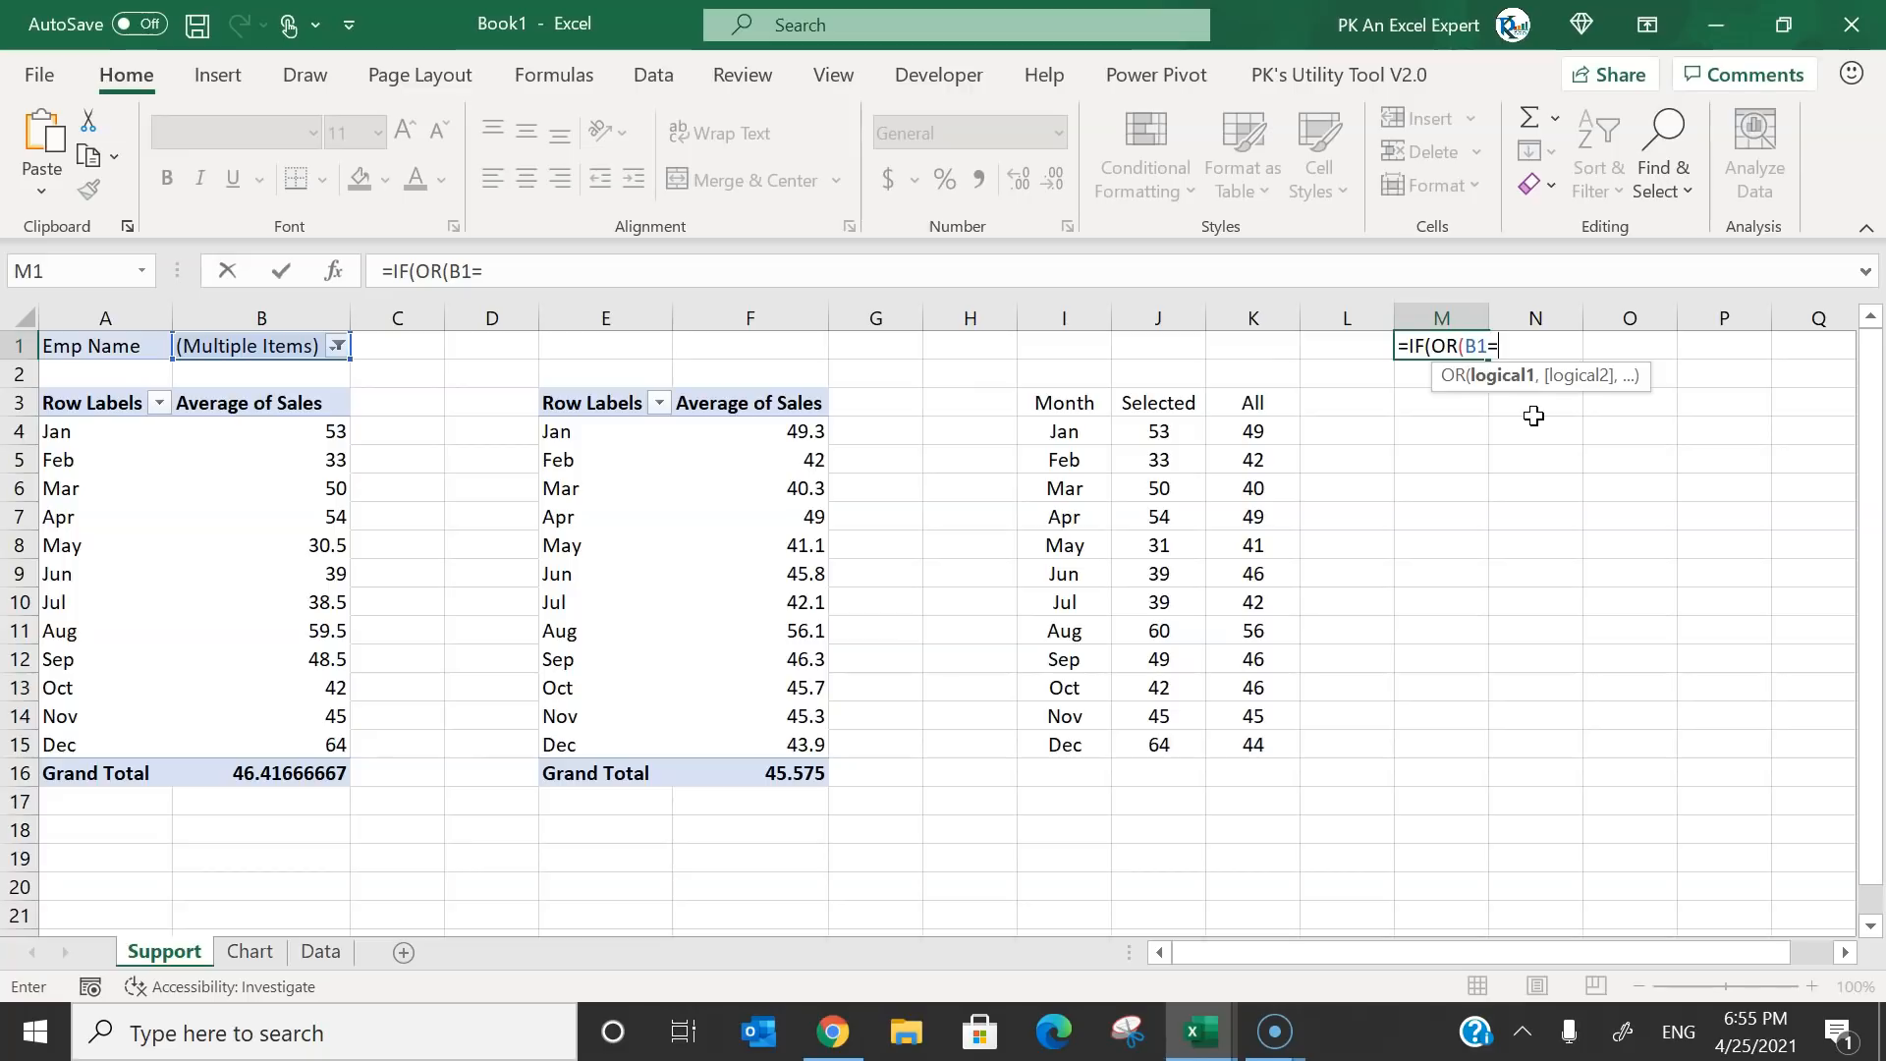
{"action": "type", "text": "\"(Multiple Items)"}
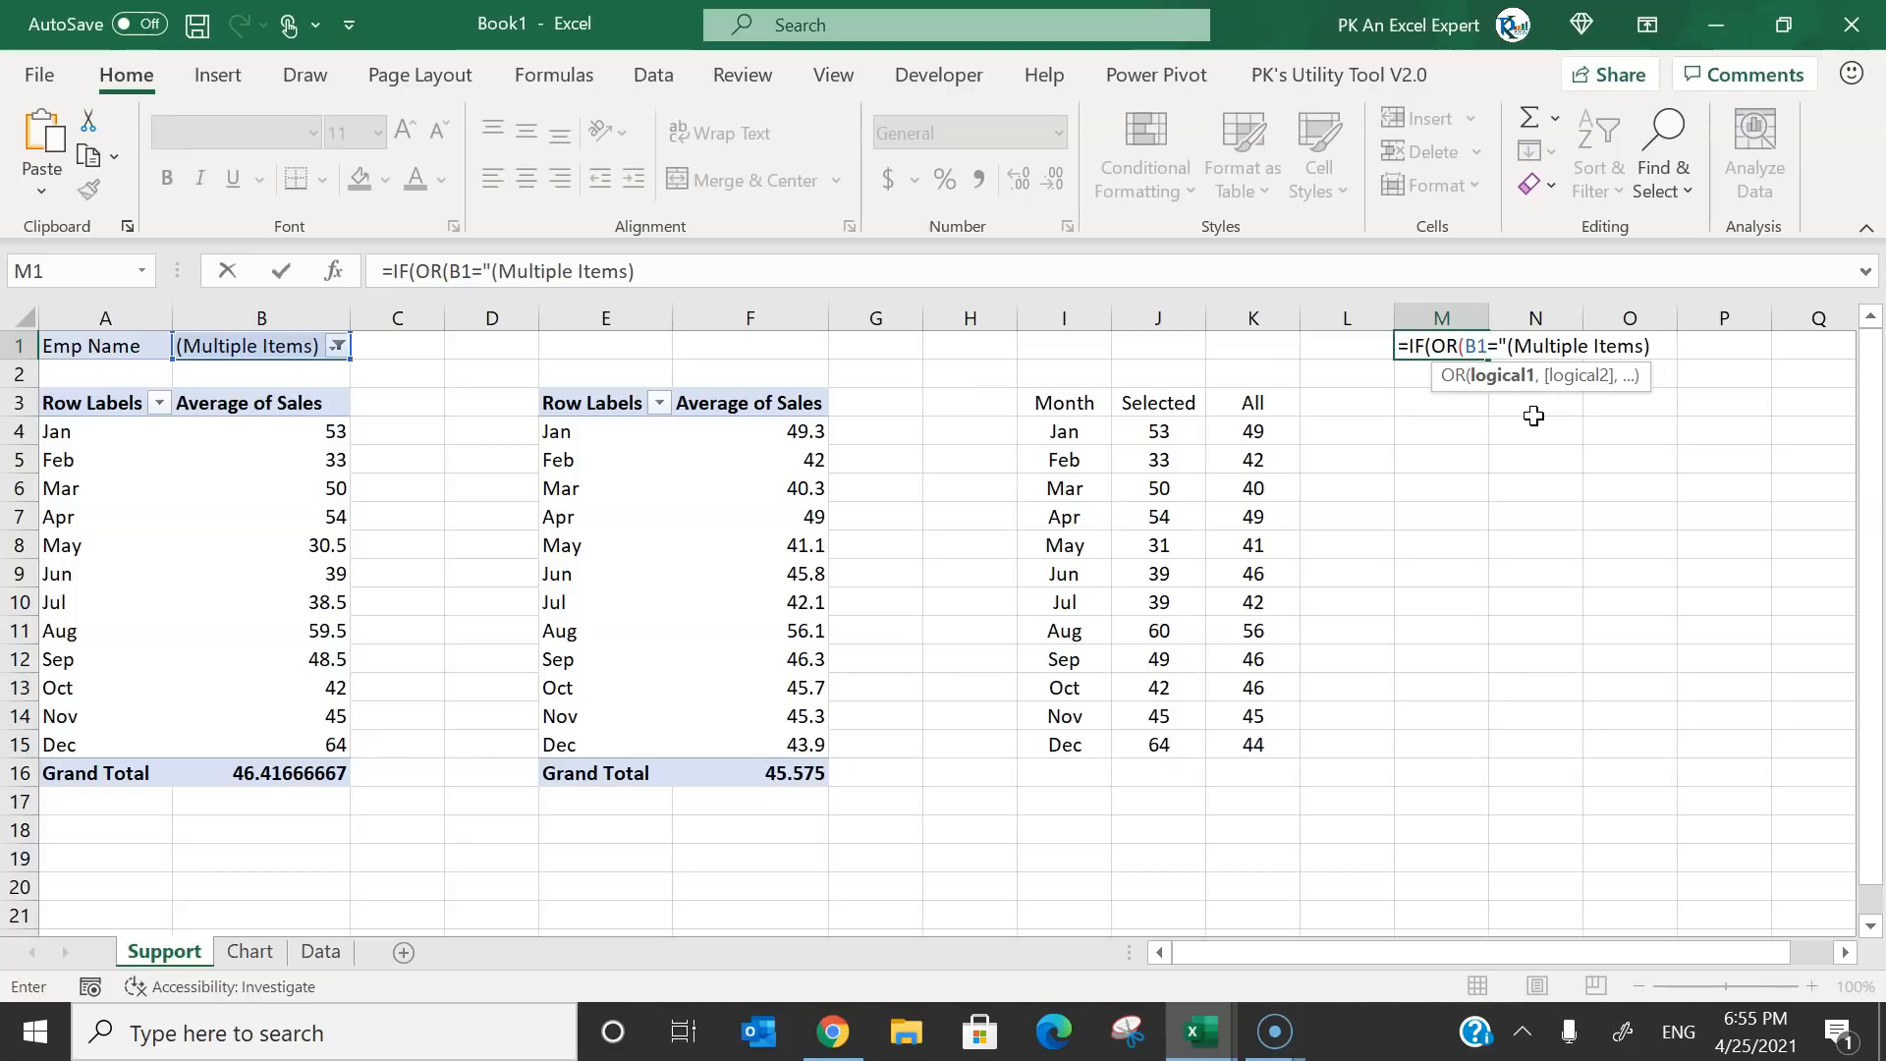
{"action": "type", "text": "\","}
{"action": "left_click", "coordinate": [272, 348]}
{"action": "type", "text": "=\"(All"}
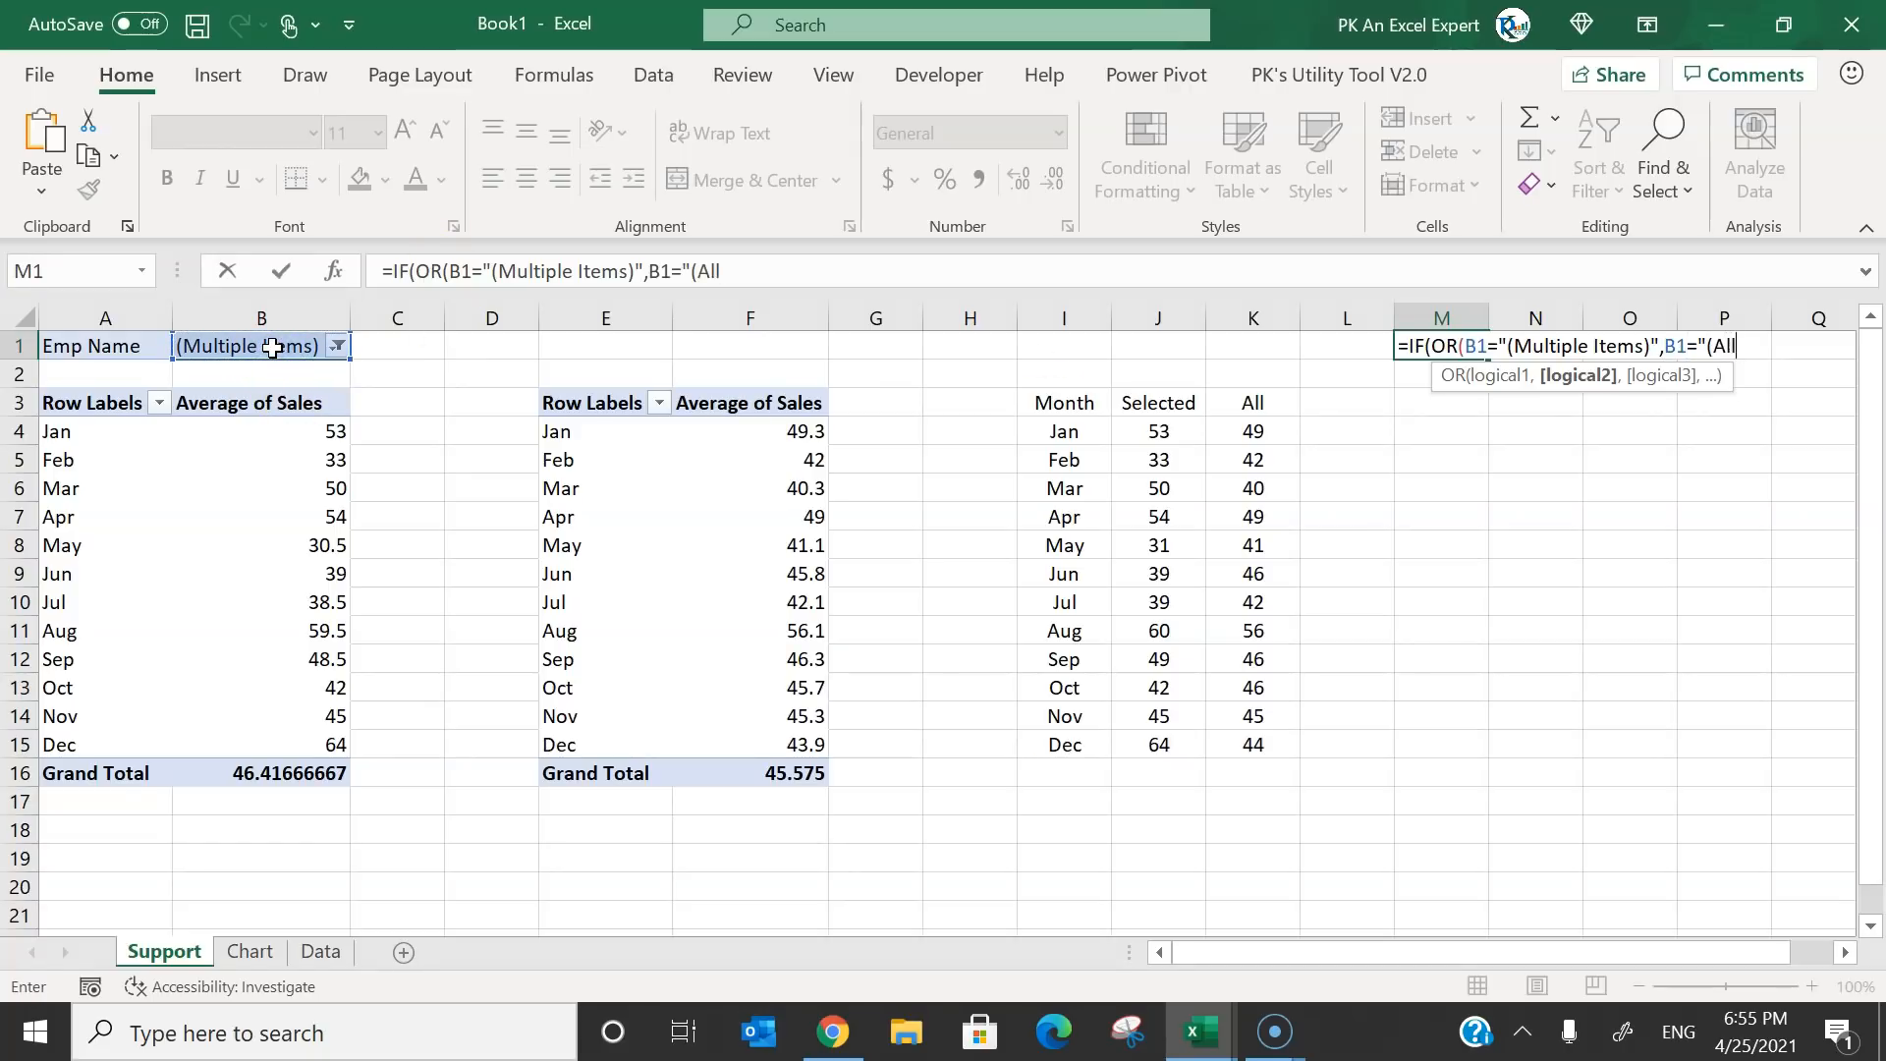
{"action": "type", "text": ")\"),"}
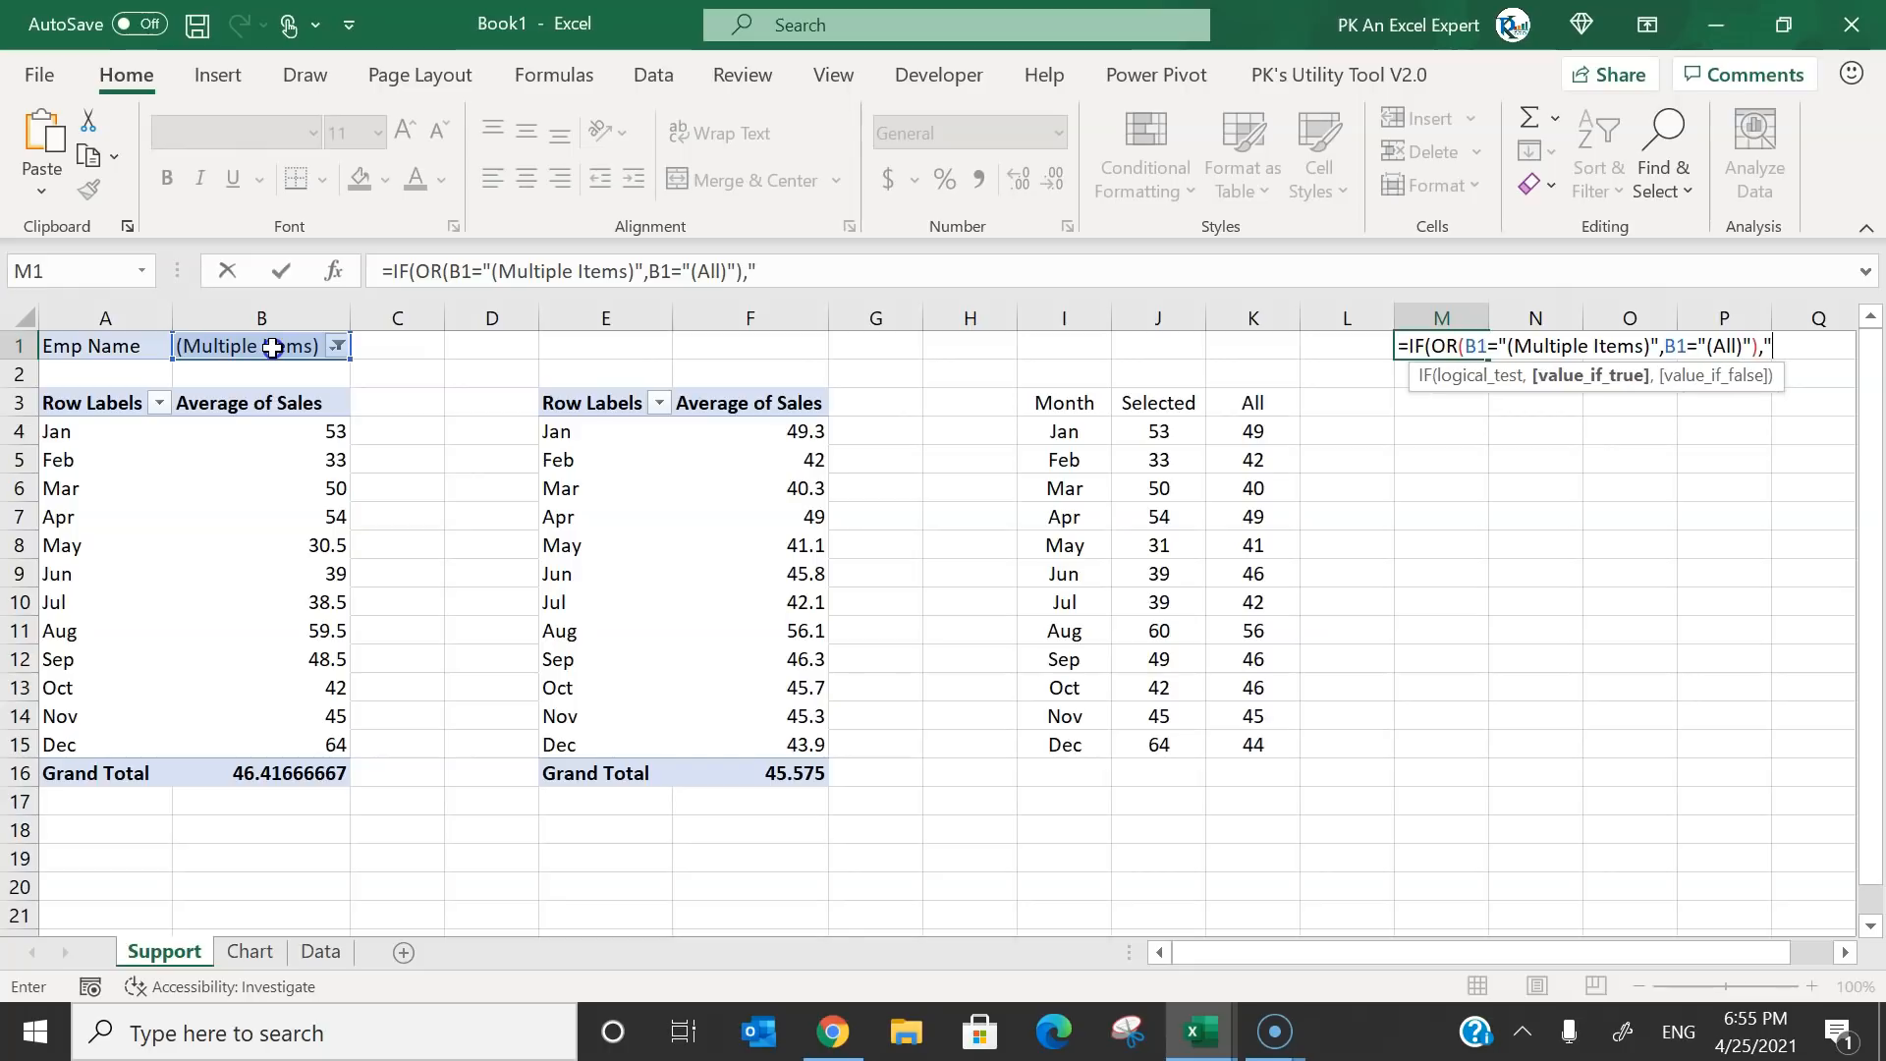
{"action": "type", "text": "\"Selected\","}
{"action": "left_click", "coordinate": [272, 347]}
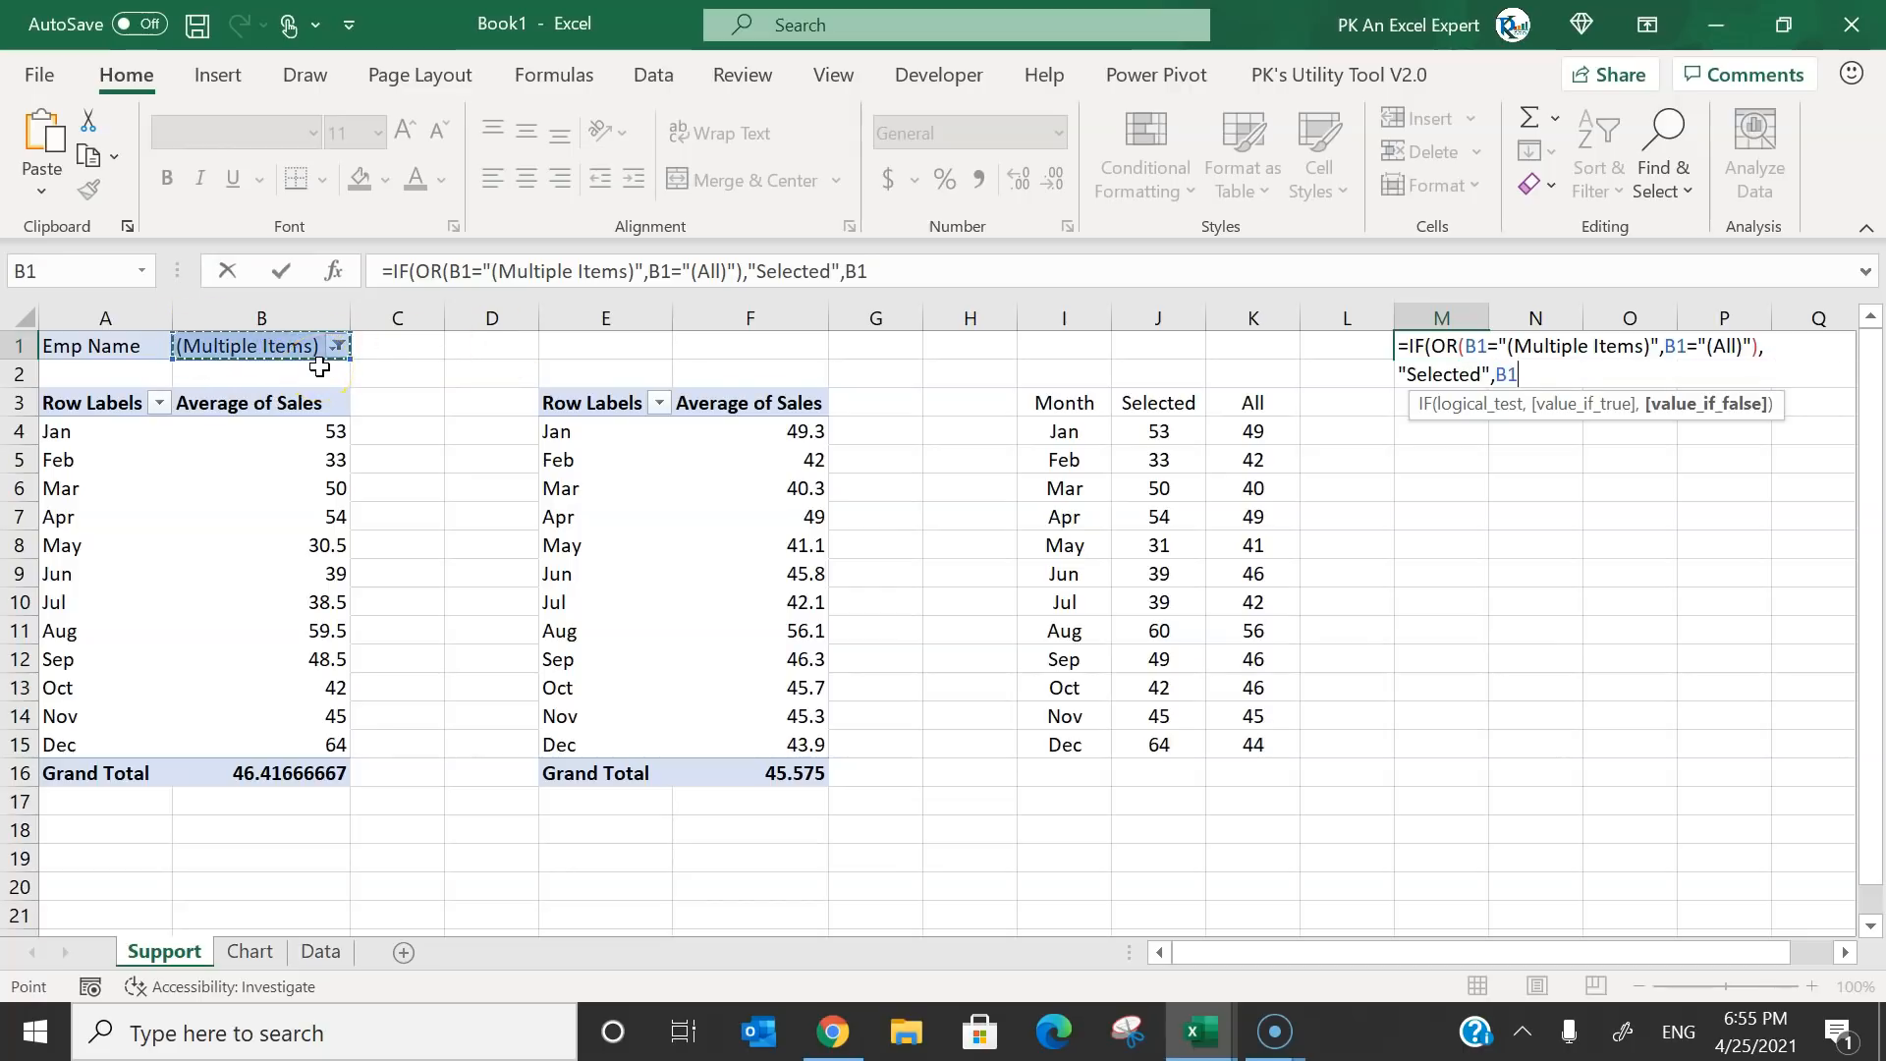
{"action": "type", "text": ")"}
{"action": "key", "text": "Return"}
{"action": "key", "text": "Up"}
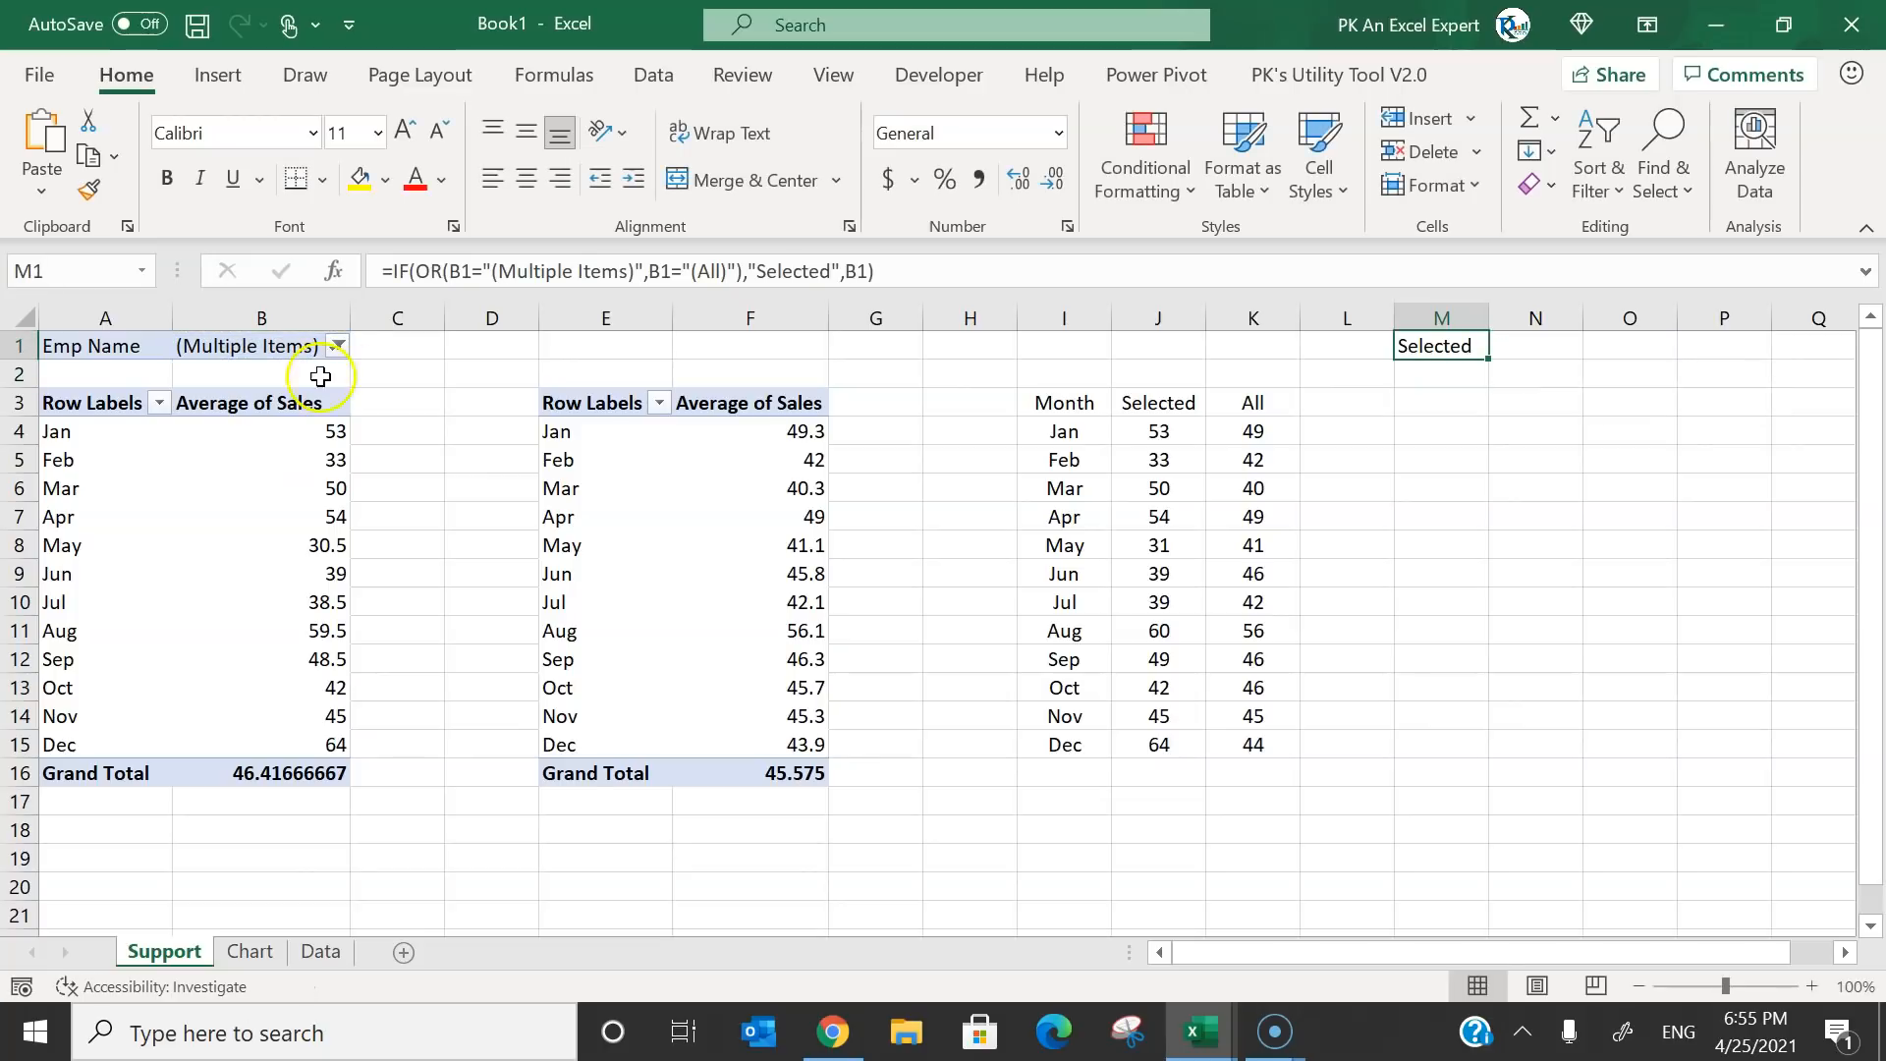
Try different employee selections in the Emp Name slicer, ending on the last employee, and check M1 on the Support sheet.
{"action": "left_click", "coordinate": [255, 953]}
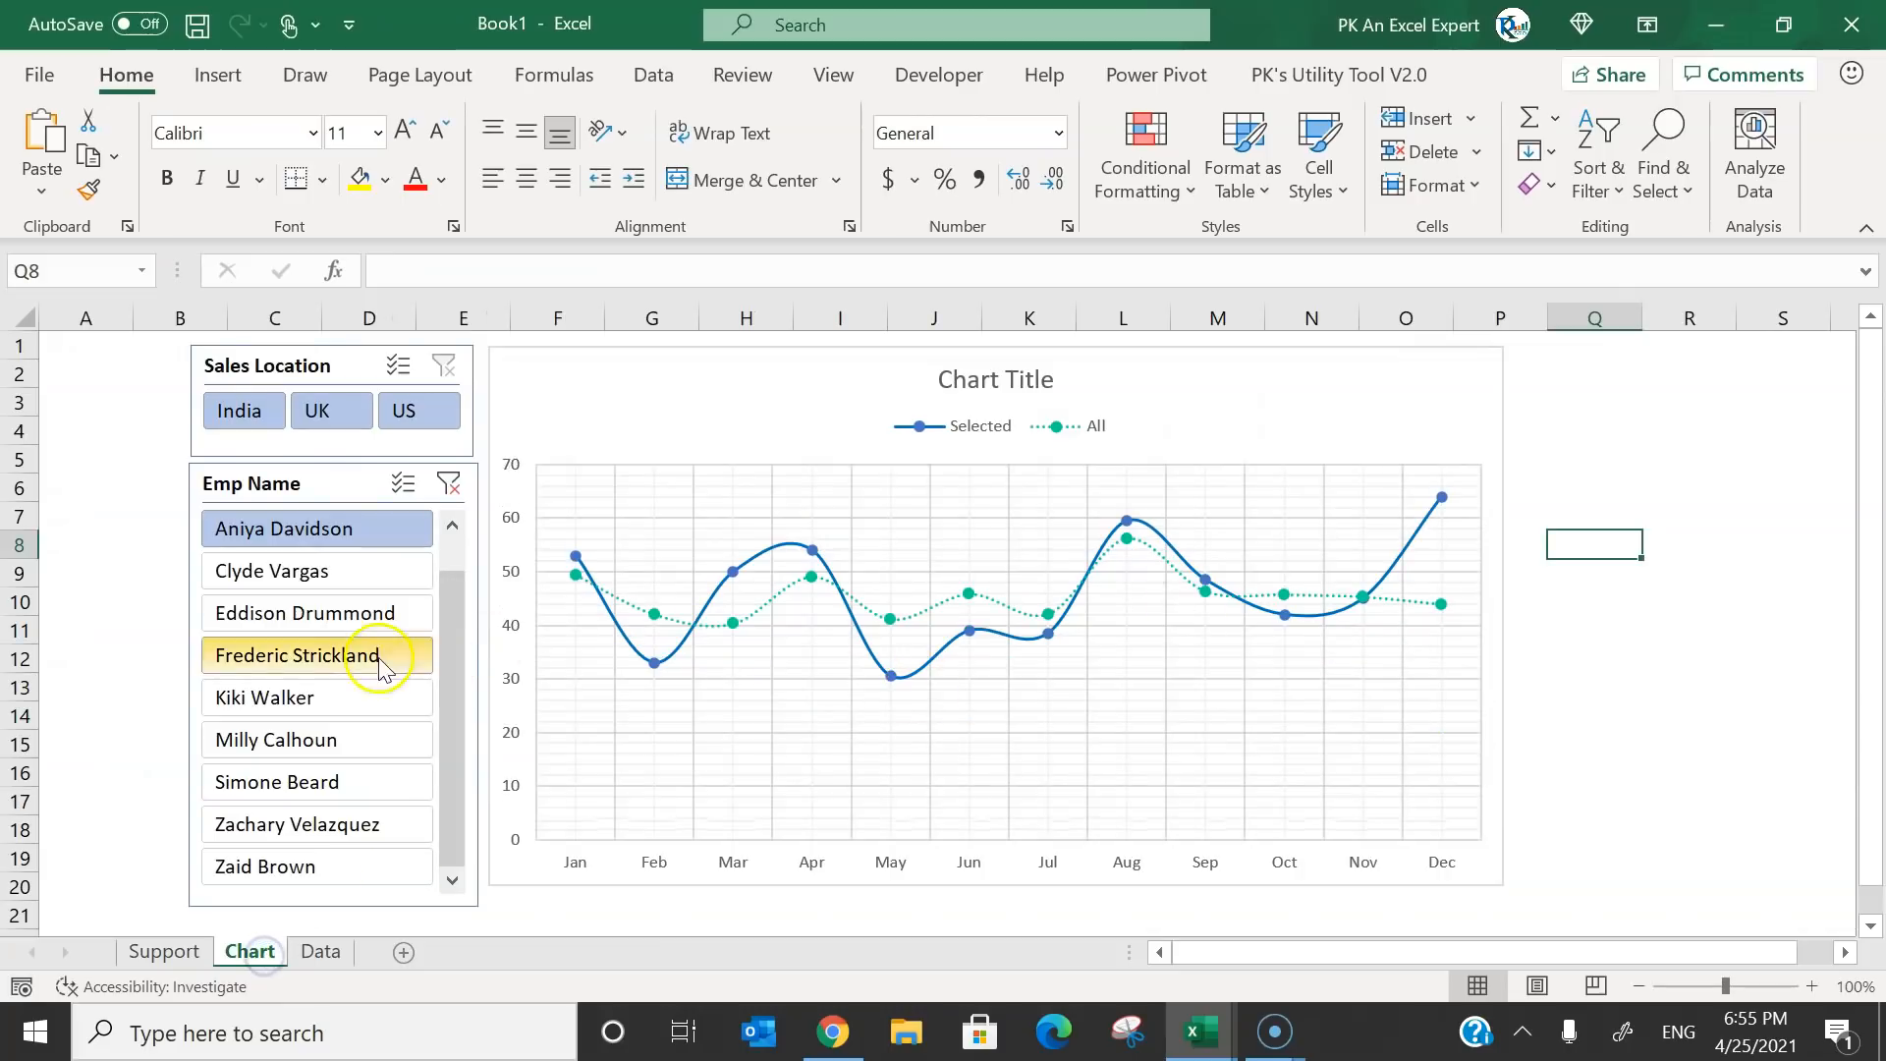
{"action": "left_click", "coordinate": [316, 575]}
{"action": "left_click", "coordinate": [449, 483]}
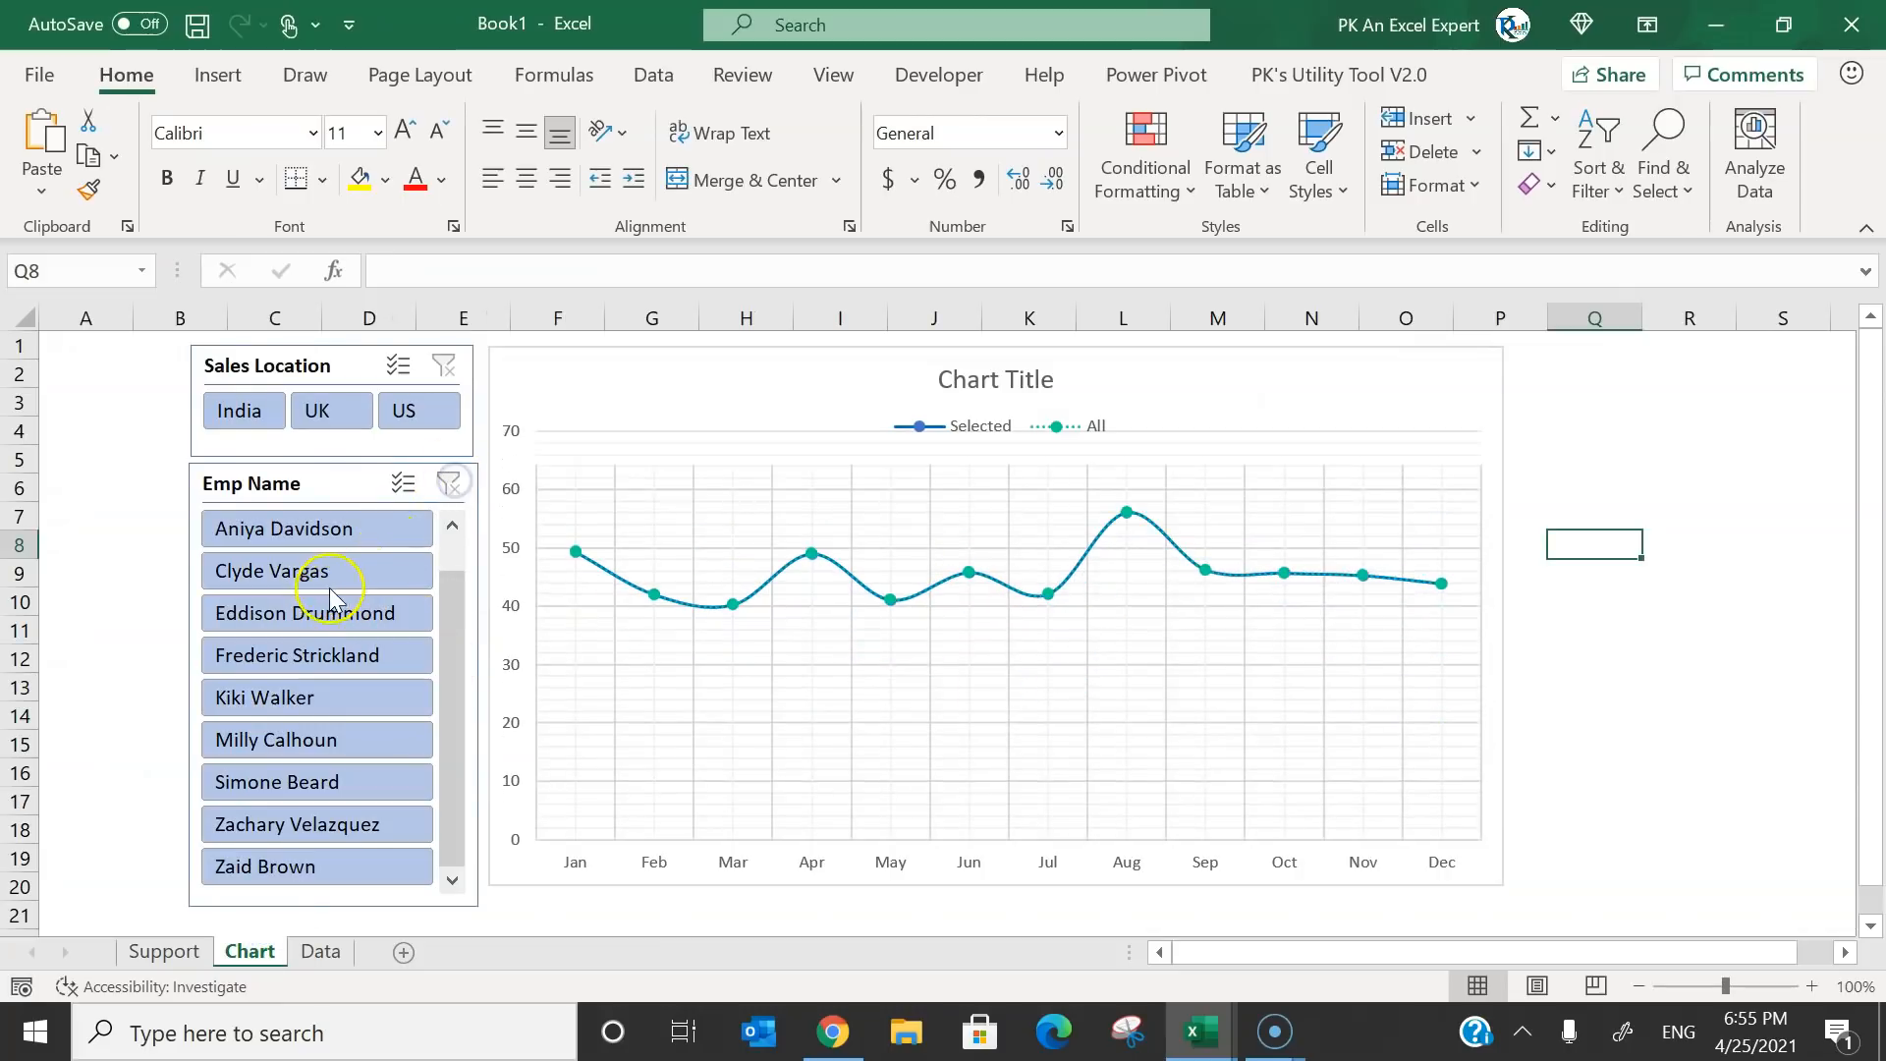
{"action": "left_click", "coordinate": [334, 578]}
{"action": "left_click", "coordinate": [285, 865]}
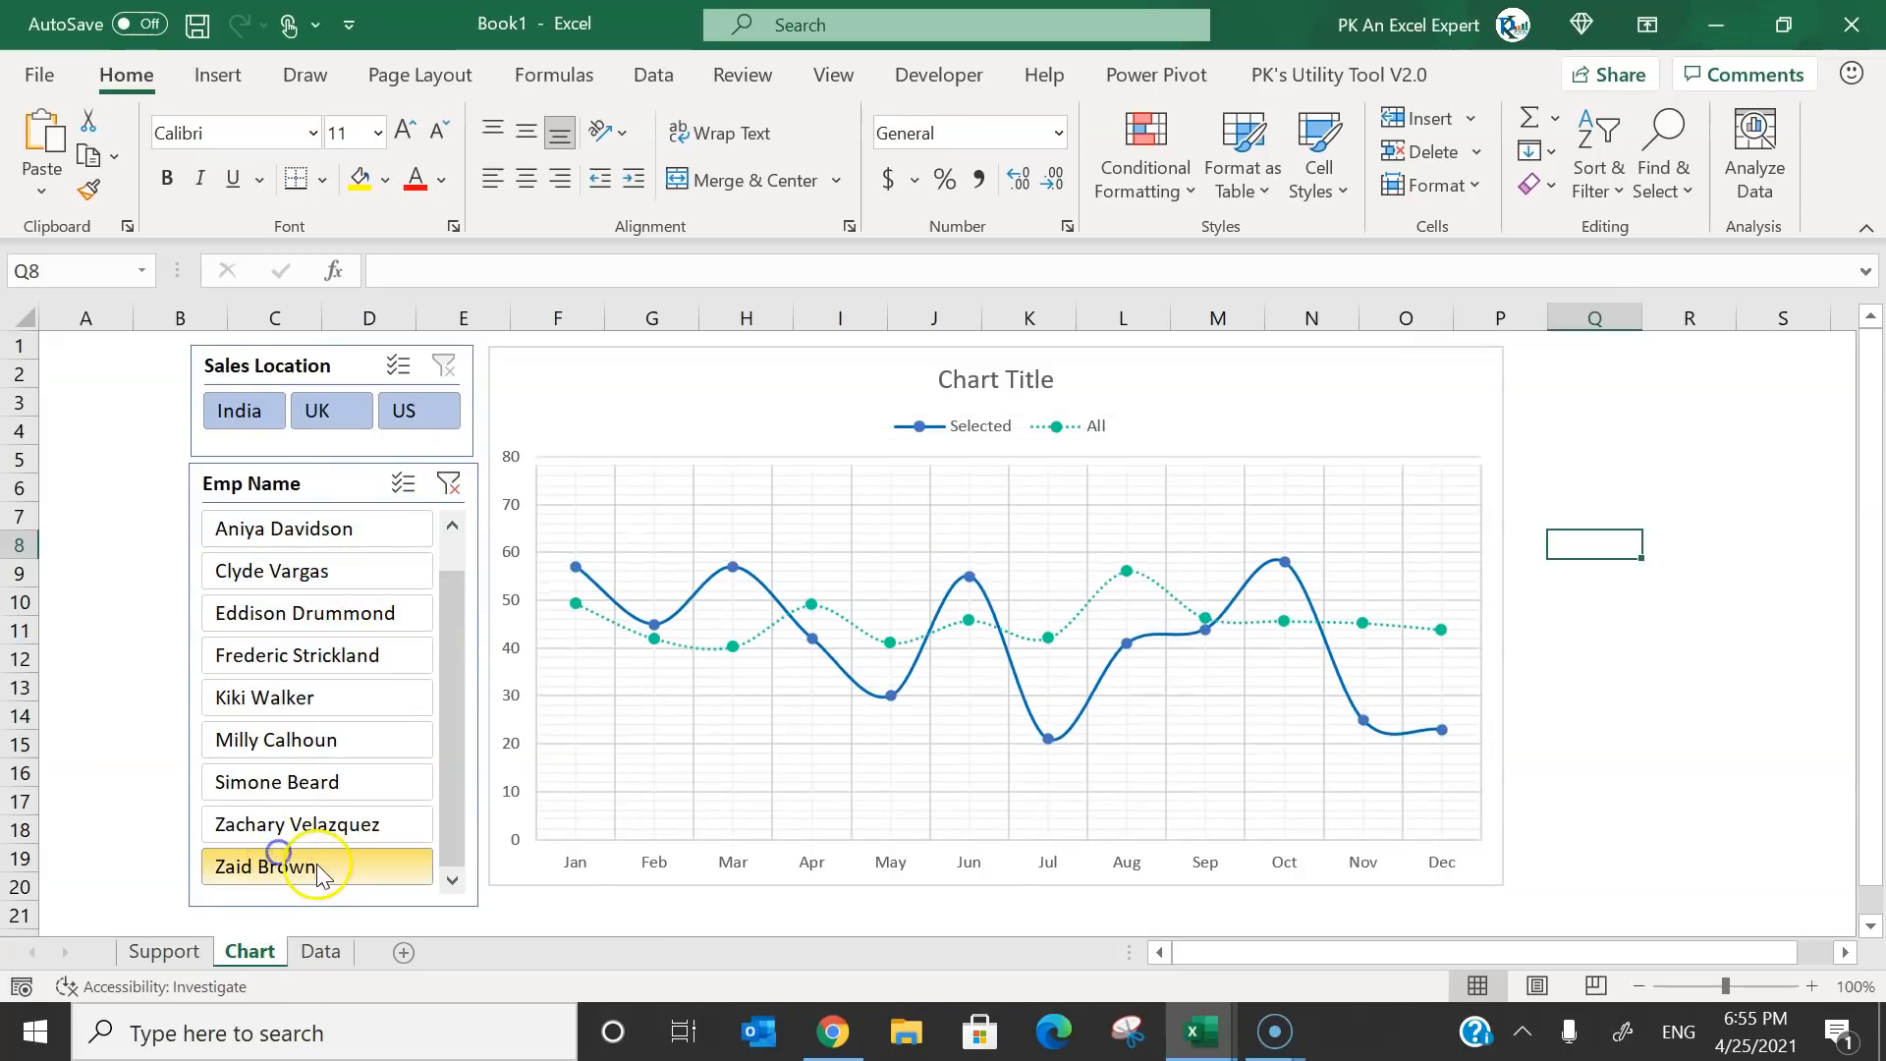
{"action": "left_click", "coordinate": [164, 951]}
{"action": "mouse_move", "coordinate": [1430, 339]}
{"action": "left_mouse_down"}
{"action": "mouse_move", "coordinate": [1444, 392]}
{"action": "mouse_move", "coordinate": [1518, 378]}
{"action": "left_mouse_up"}
{"action": "left_click", "coordinate": [1412, 345]}
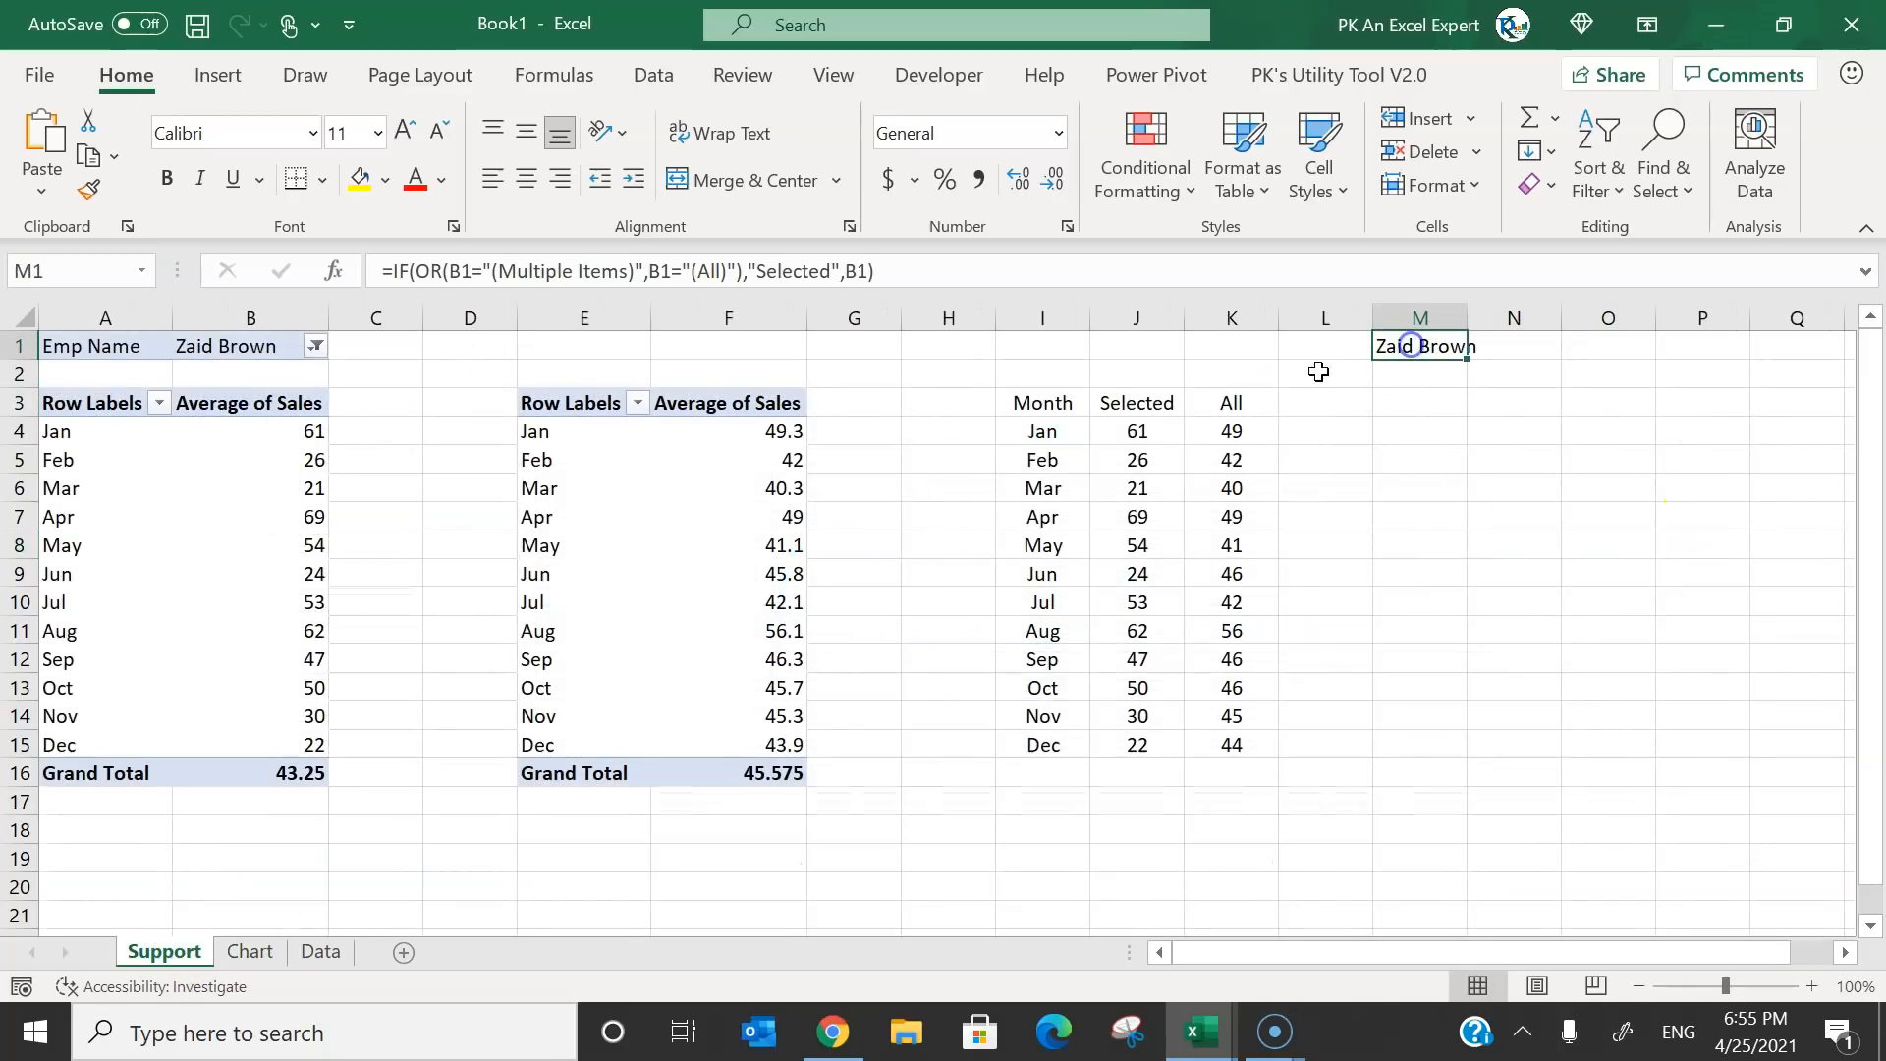
Replace the Selected header in J3 of the chart data table with the formula =M1.
{"action": "left_click", "coordinate": [1139, 401]}
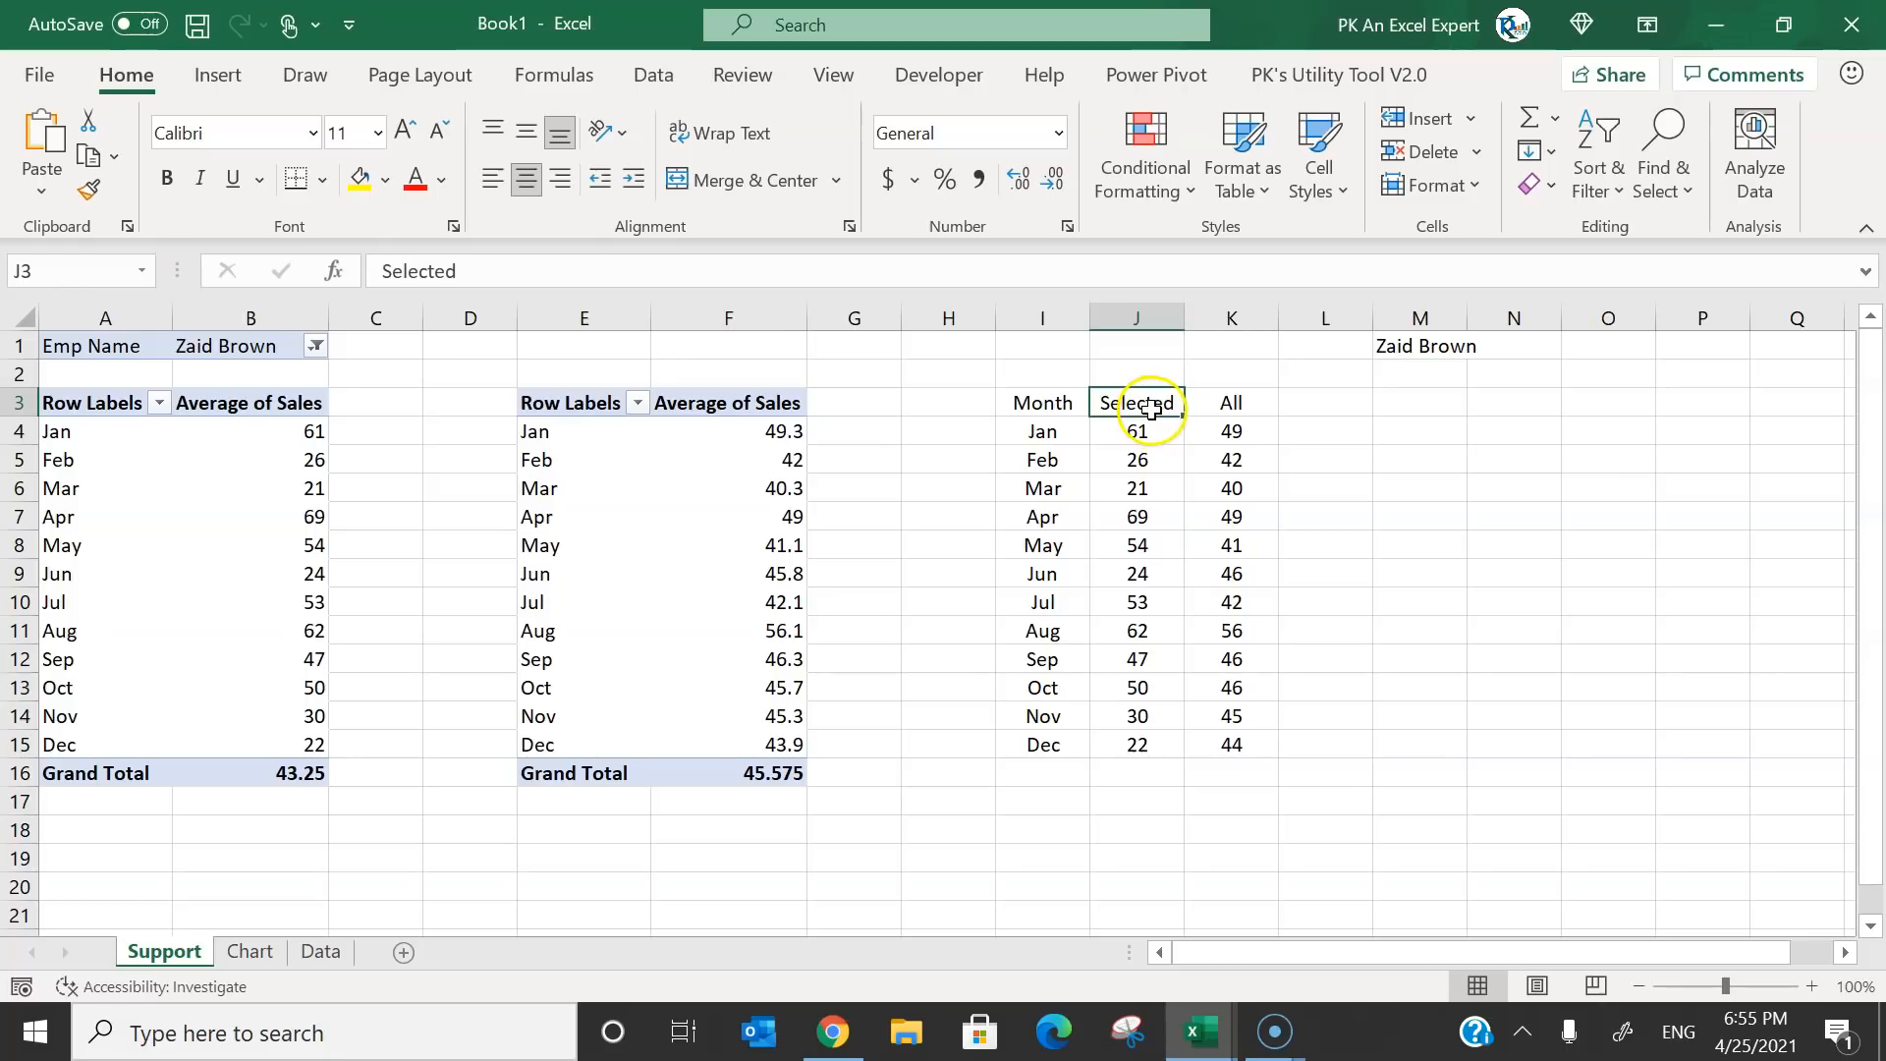
{"action": "type", "text": "="}
{"action": "key", "text": "Up"}
{"action": "key", "text": "Up"}
{"action": "key", "text": "Right"}
{"action": "key", "text": "Right"}
{"action": "key", "text": "Right"}
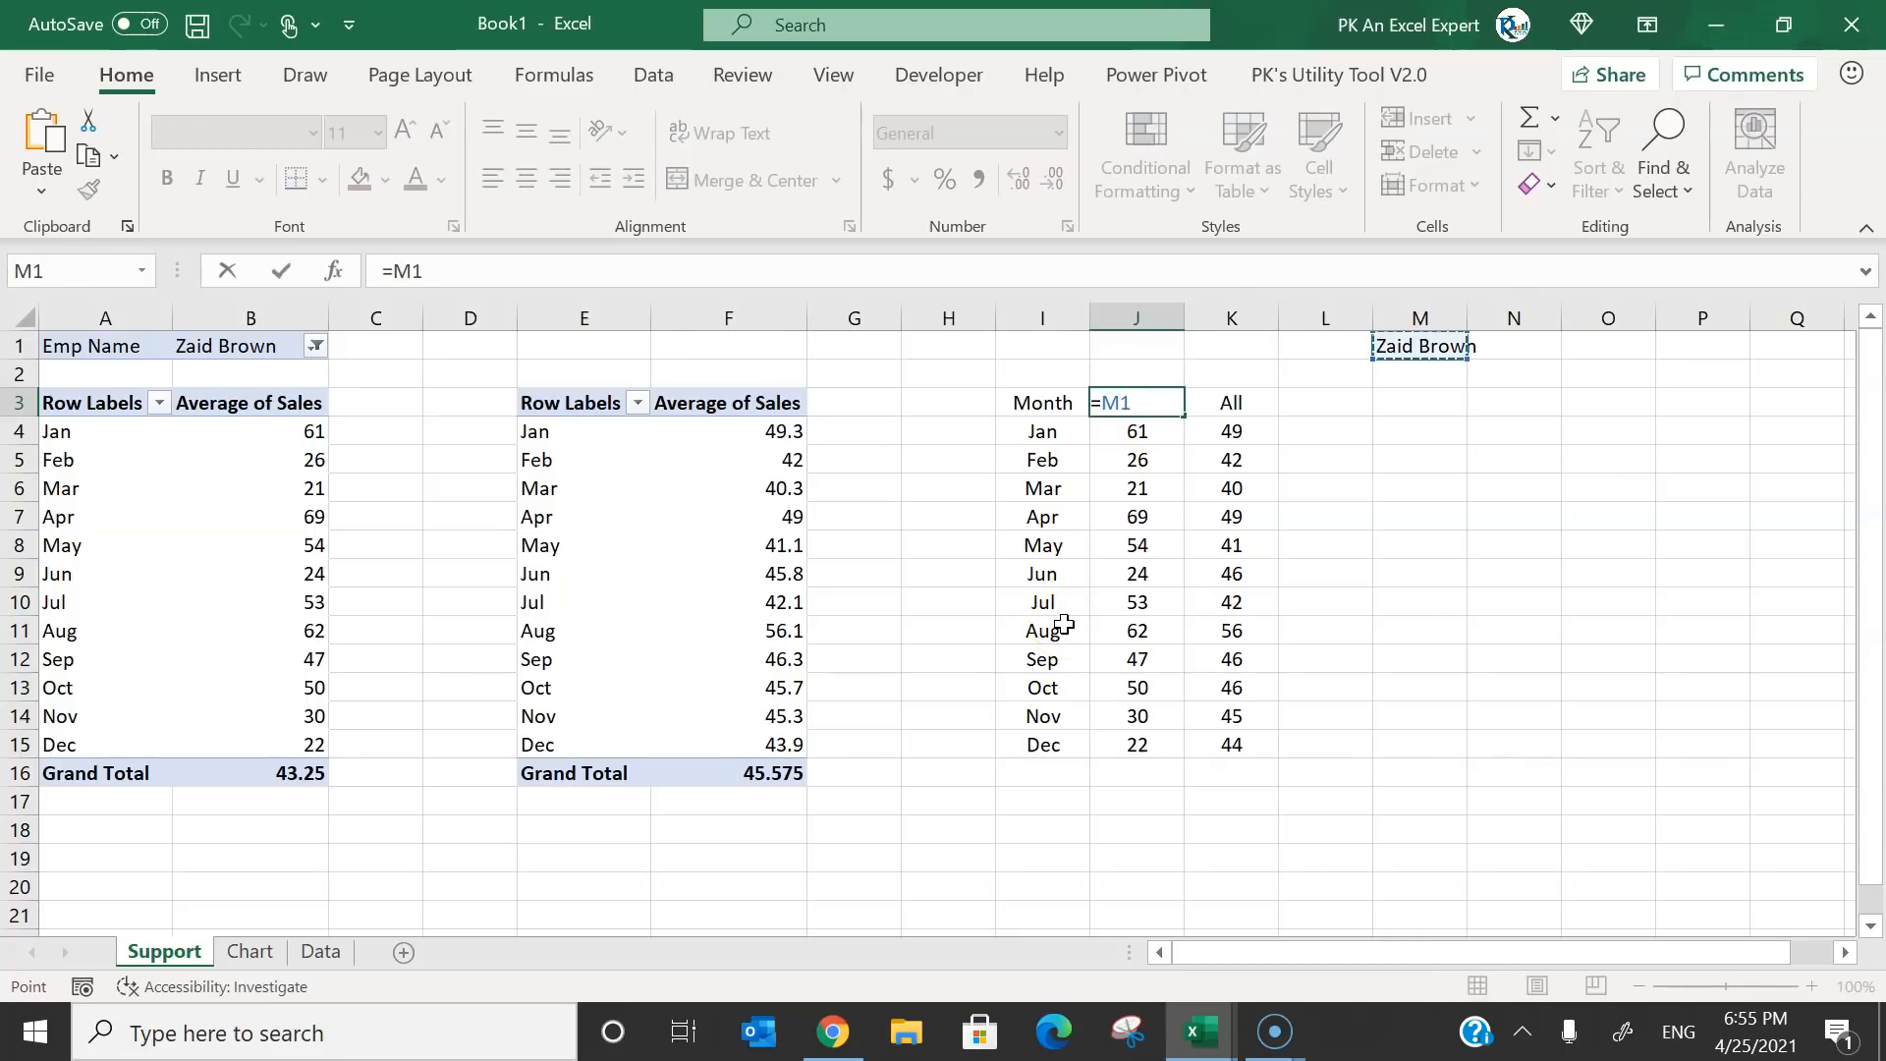
{"action": "key", "text": "Return"}
AutoFit the width of column J to its header in J3.
{"action": "key", "text": "Up"}
{"action": "key", "text": "alt+o"}
{"action": "key", "text": "c"}
{"action": "key", "text": "a"}
{"action": "key", "text": "Right"}
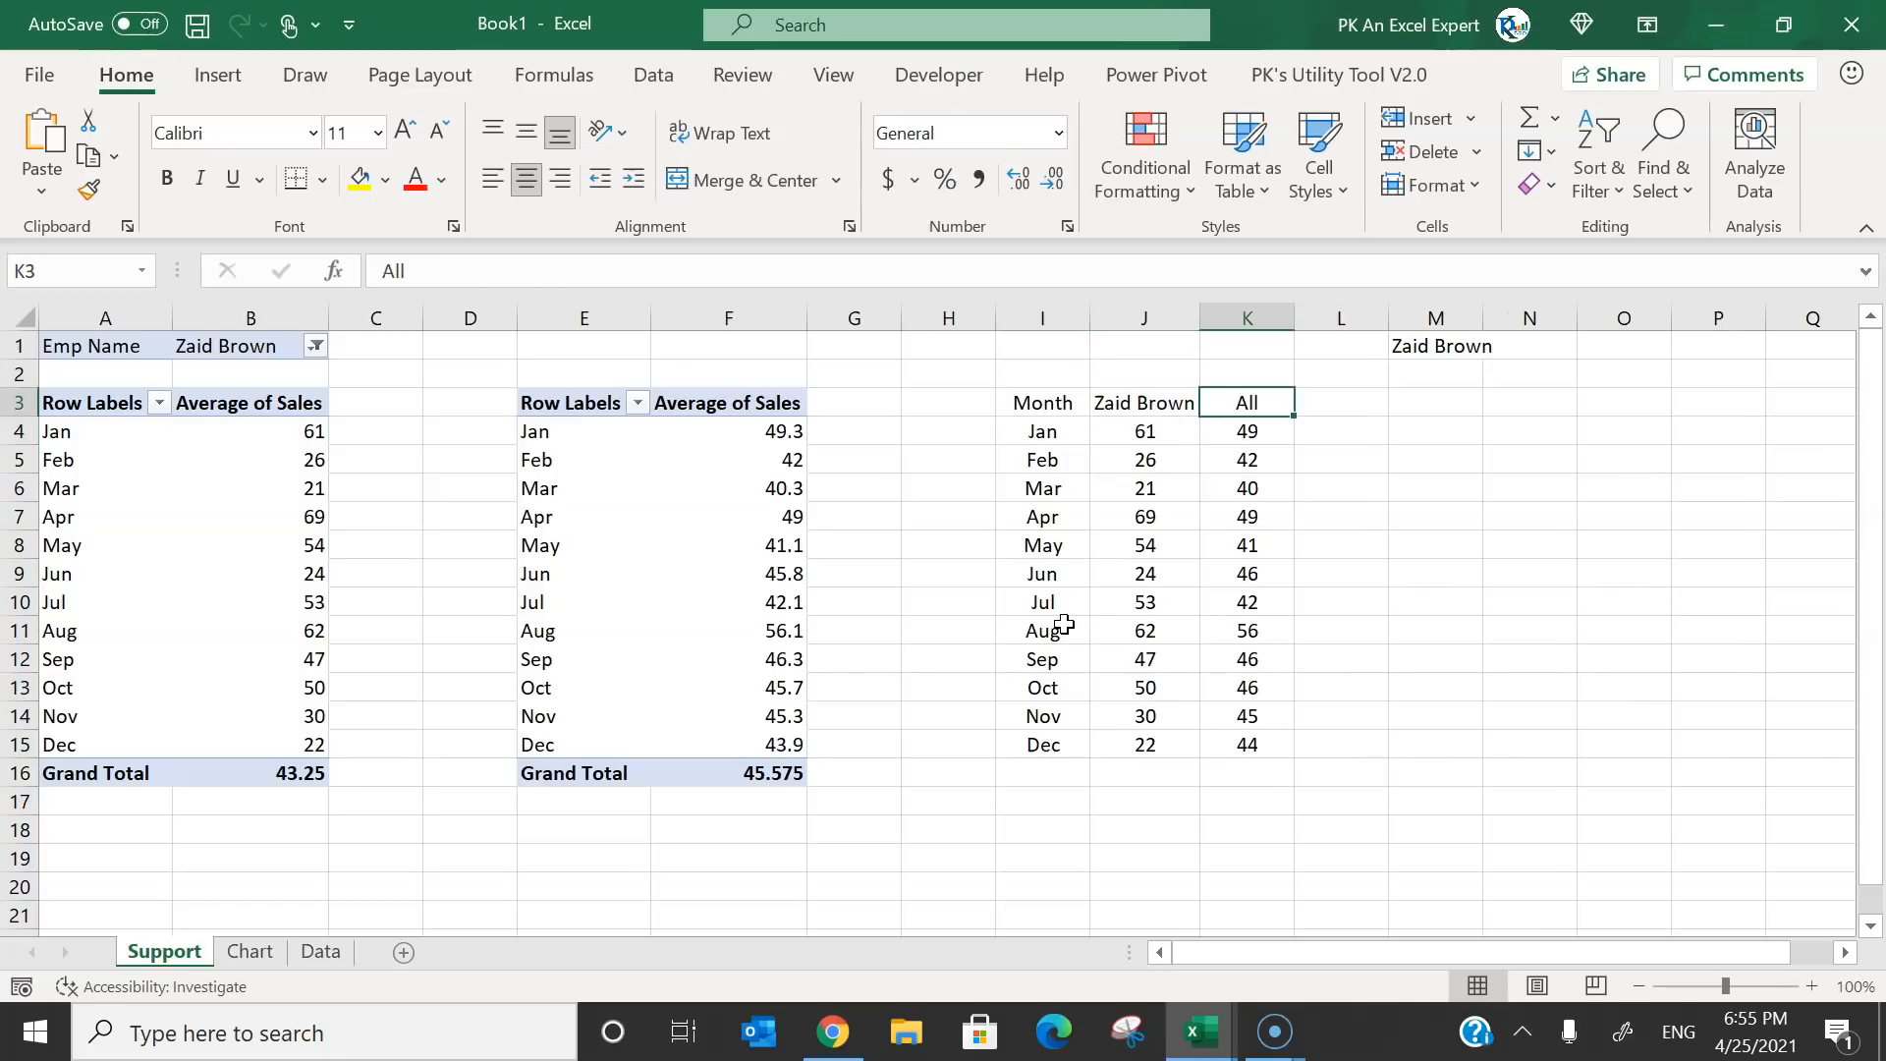
Make the legend text of the line chart on the Chart sheet bold and black.
{"action": "left_click", "coordinate": [249, 951]}
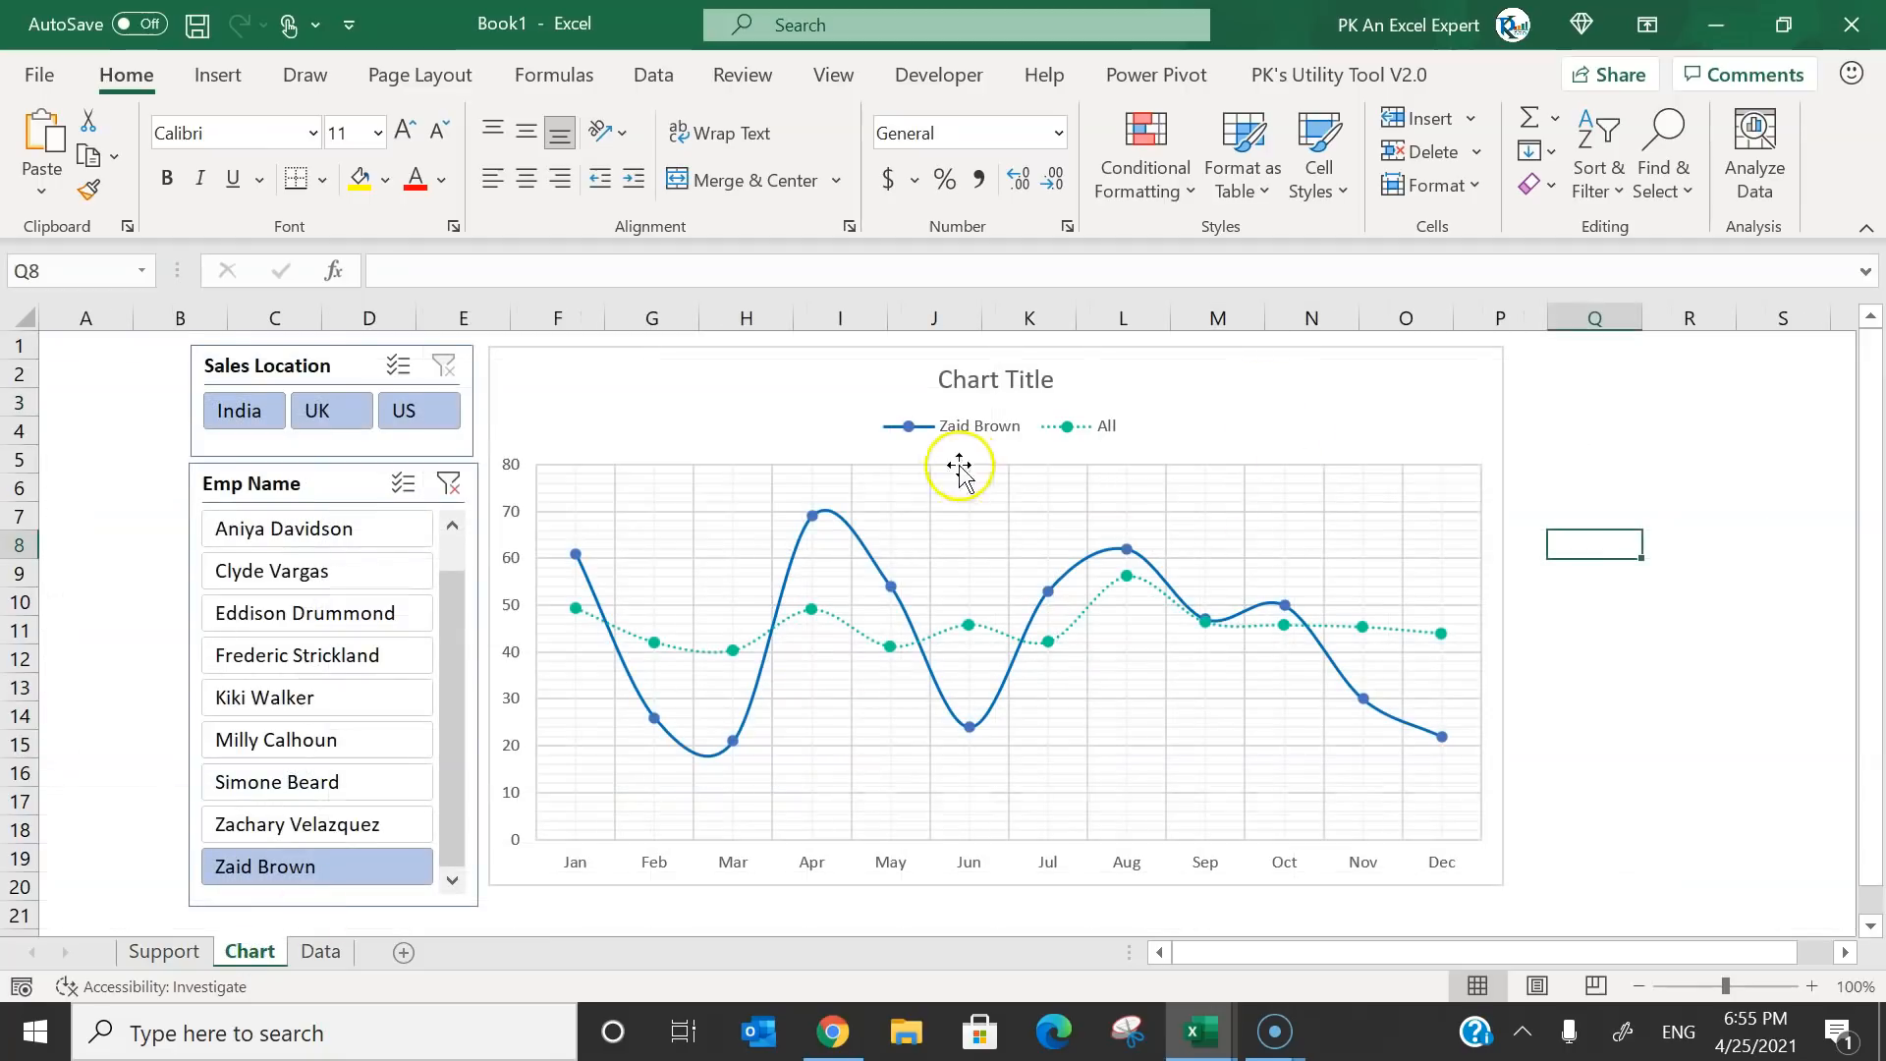
{"action": "left_click", "coordinate": [983, 432]}
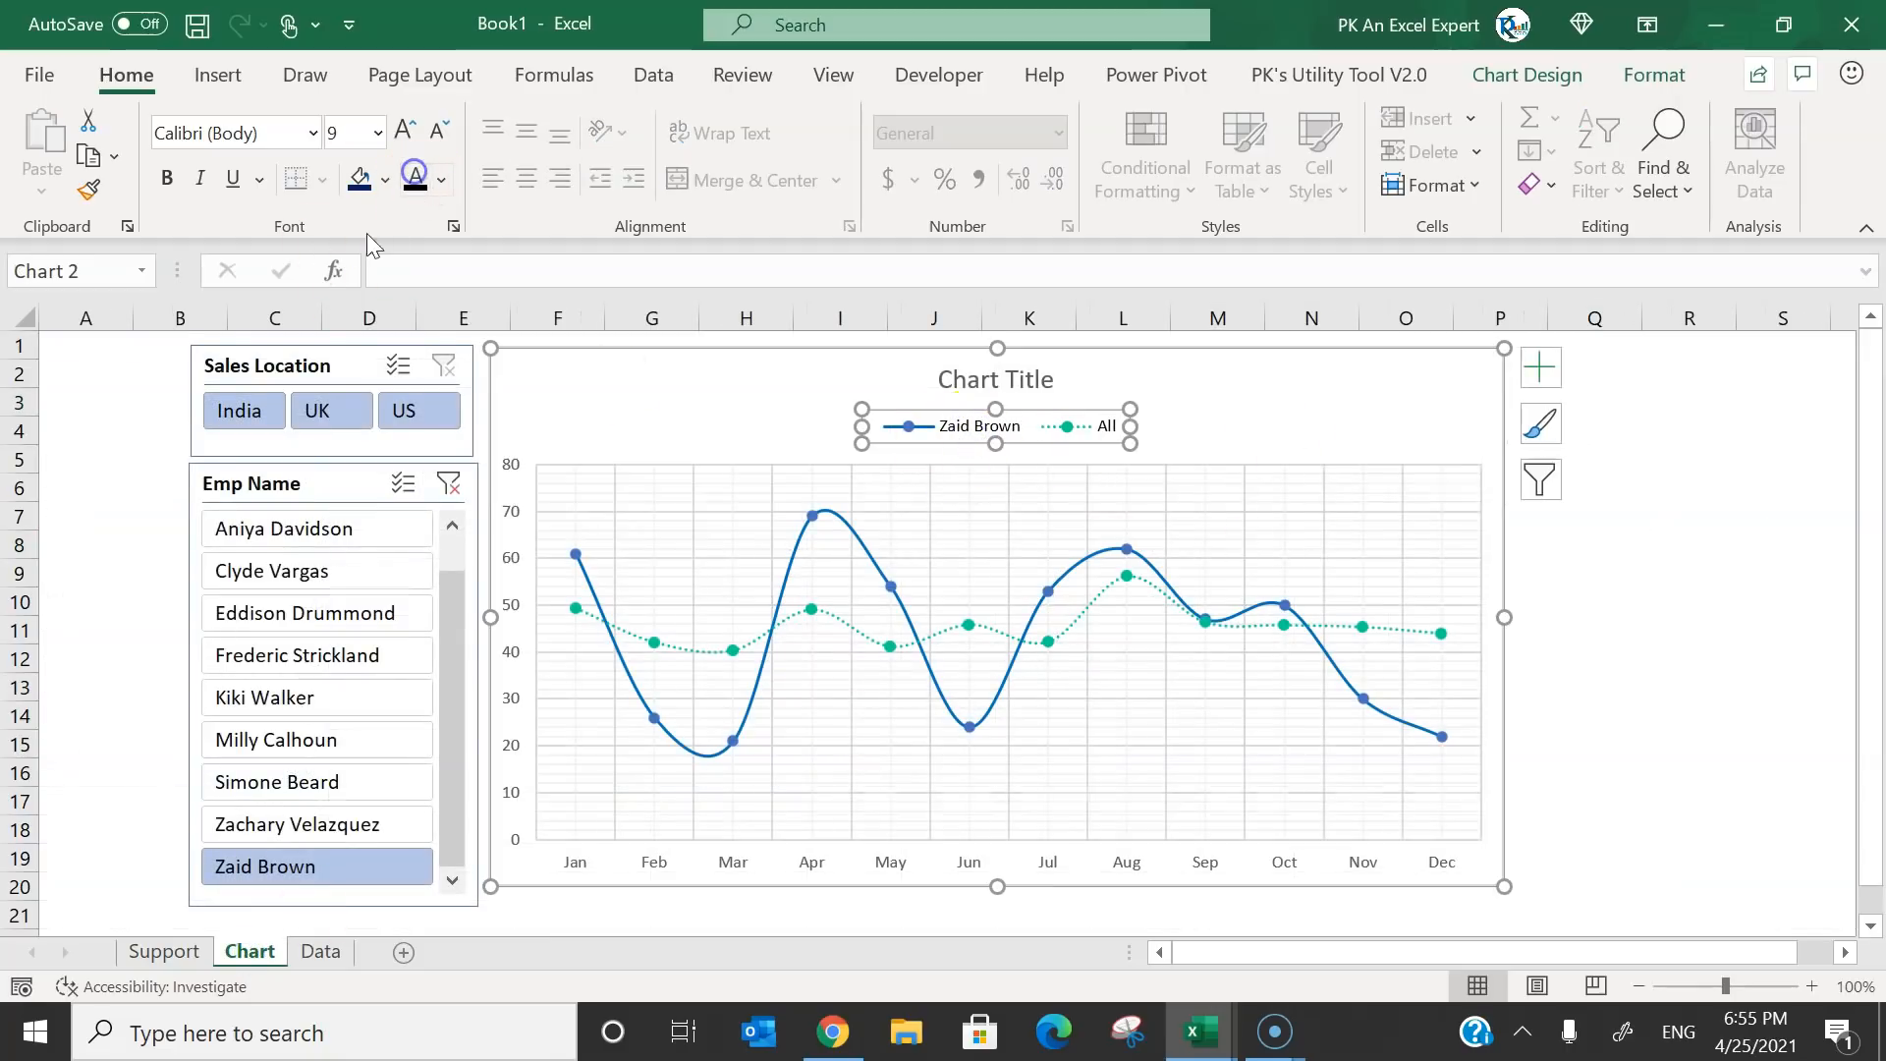
{"action": "left_click", "coordinate": [167, 178]}
Check the chart legend for different employees in the Emp Name slicer, ending on the last employee listed.
{"action": "left_click", "coordinate": [275, 775]}
{"action": "left_click", "coordinate": [311, 664]}
{"action": "left_click", "coordinate": [332, 784]}
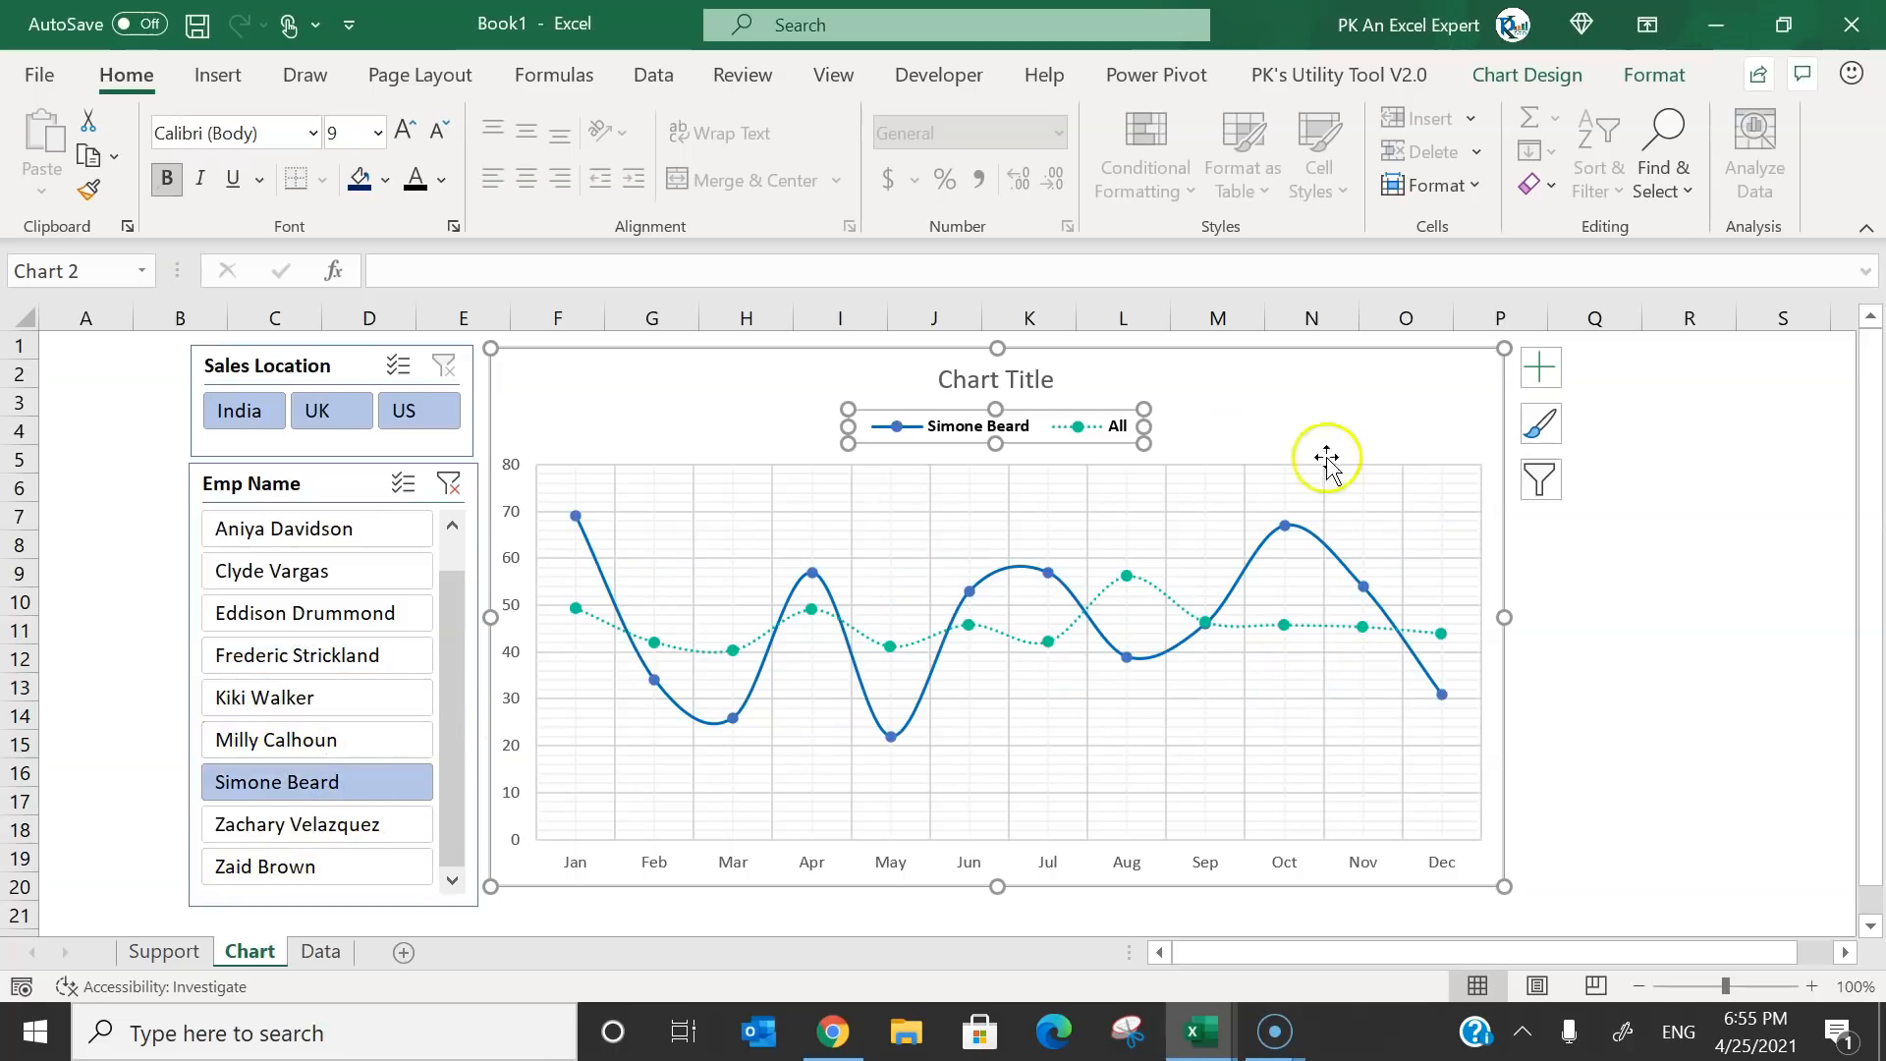
{"action": "left_click", "coordinate": [1697, 511]}
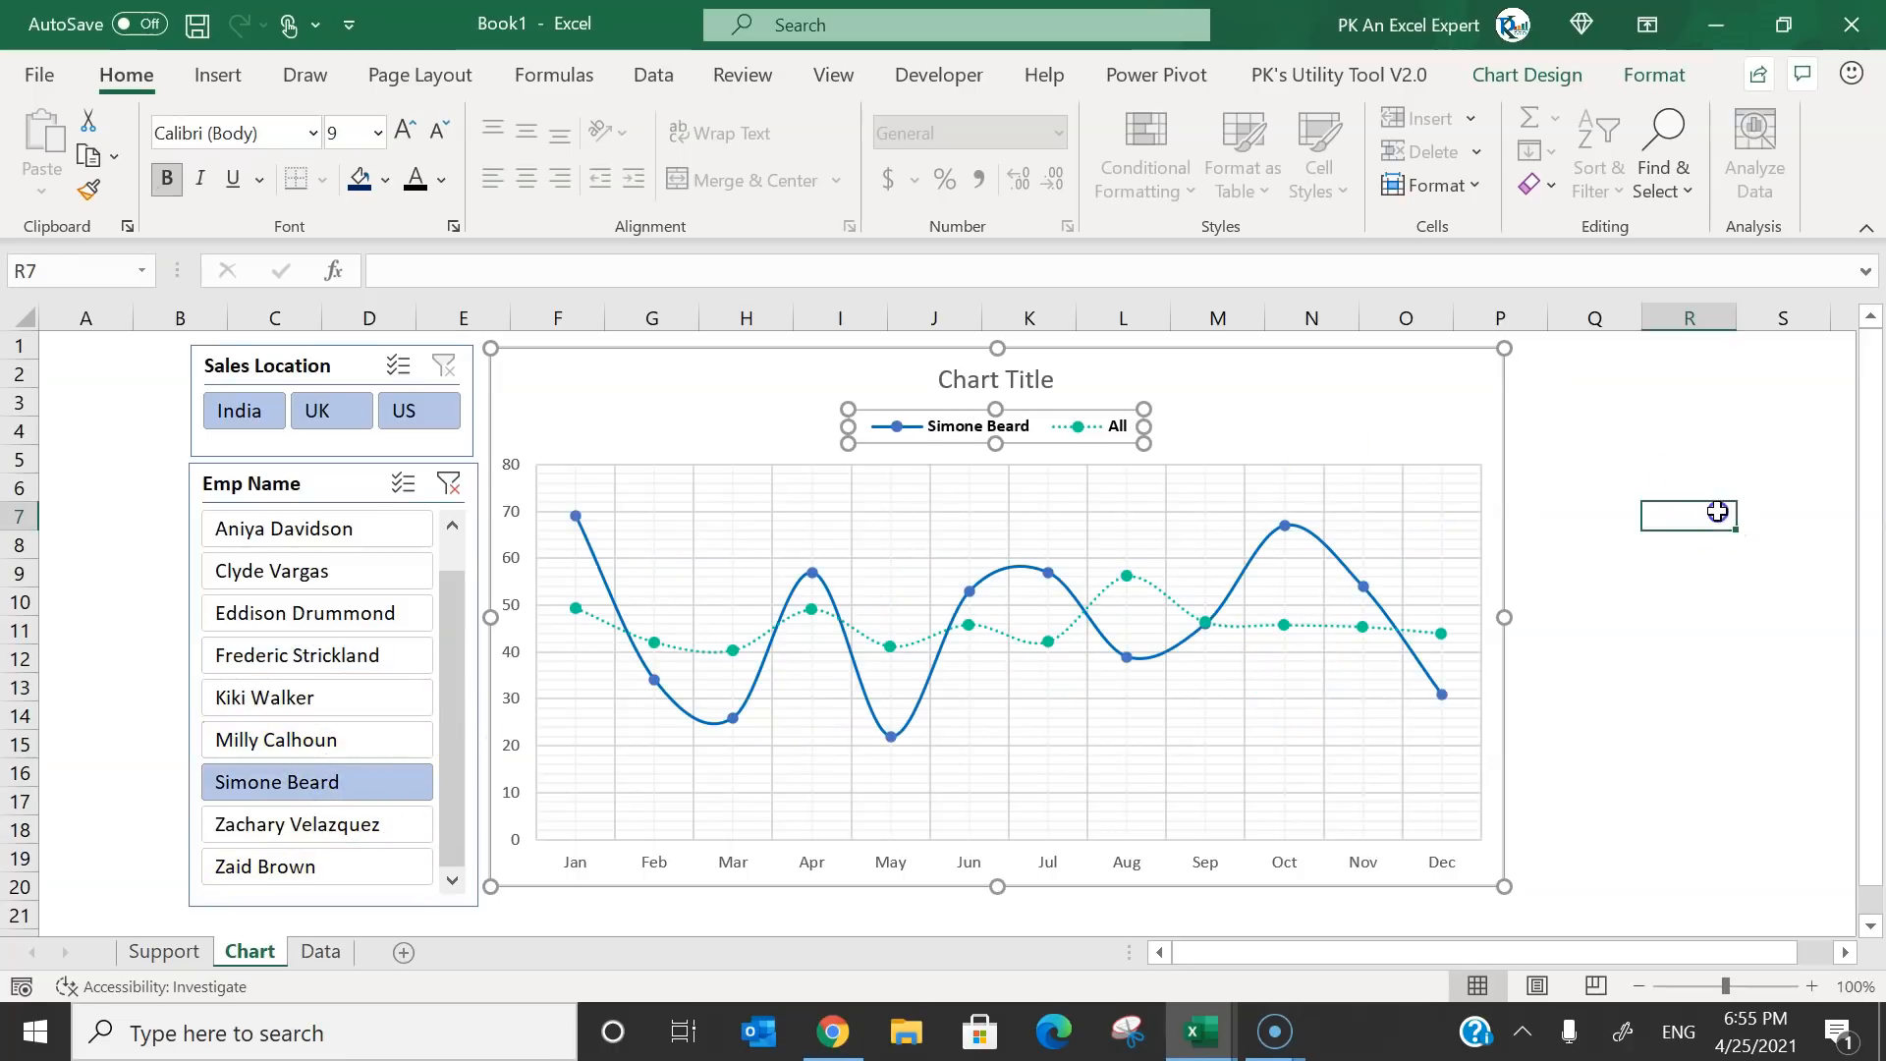
{"action": "left_click", "coordinate": [343, 864]}
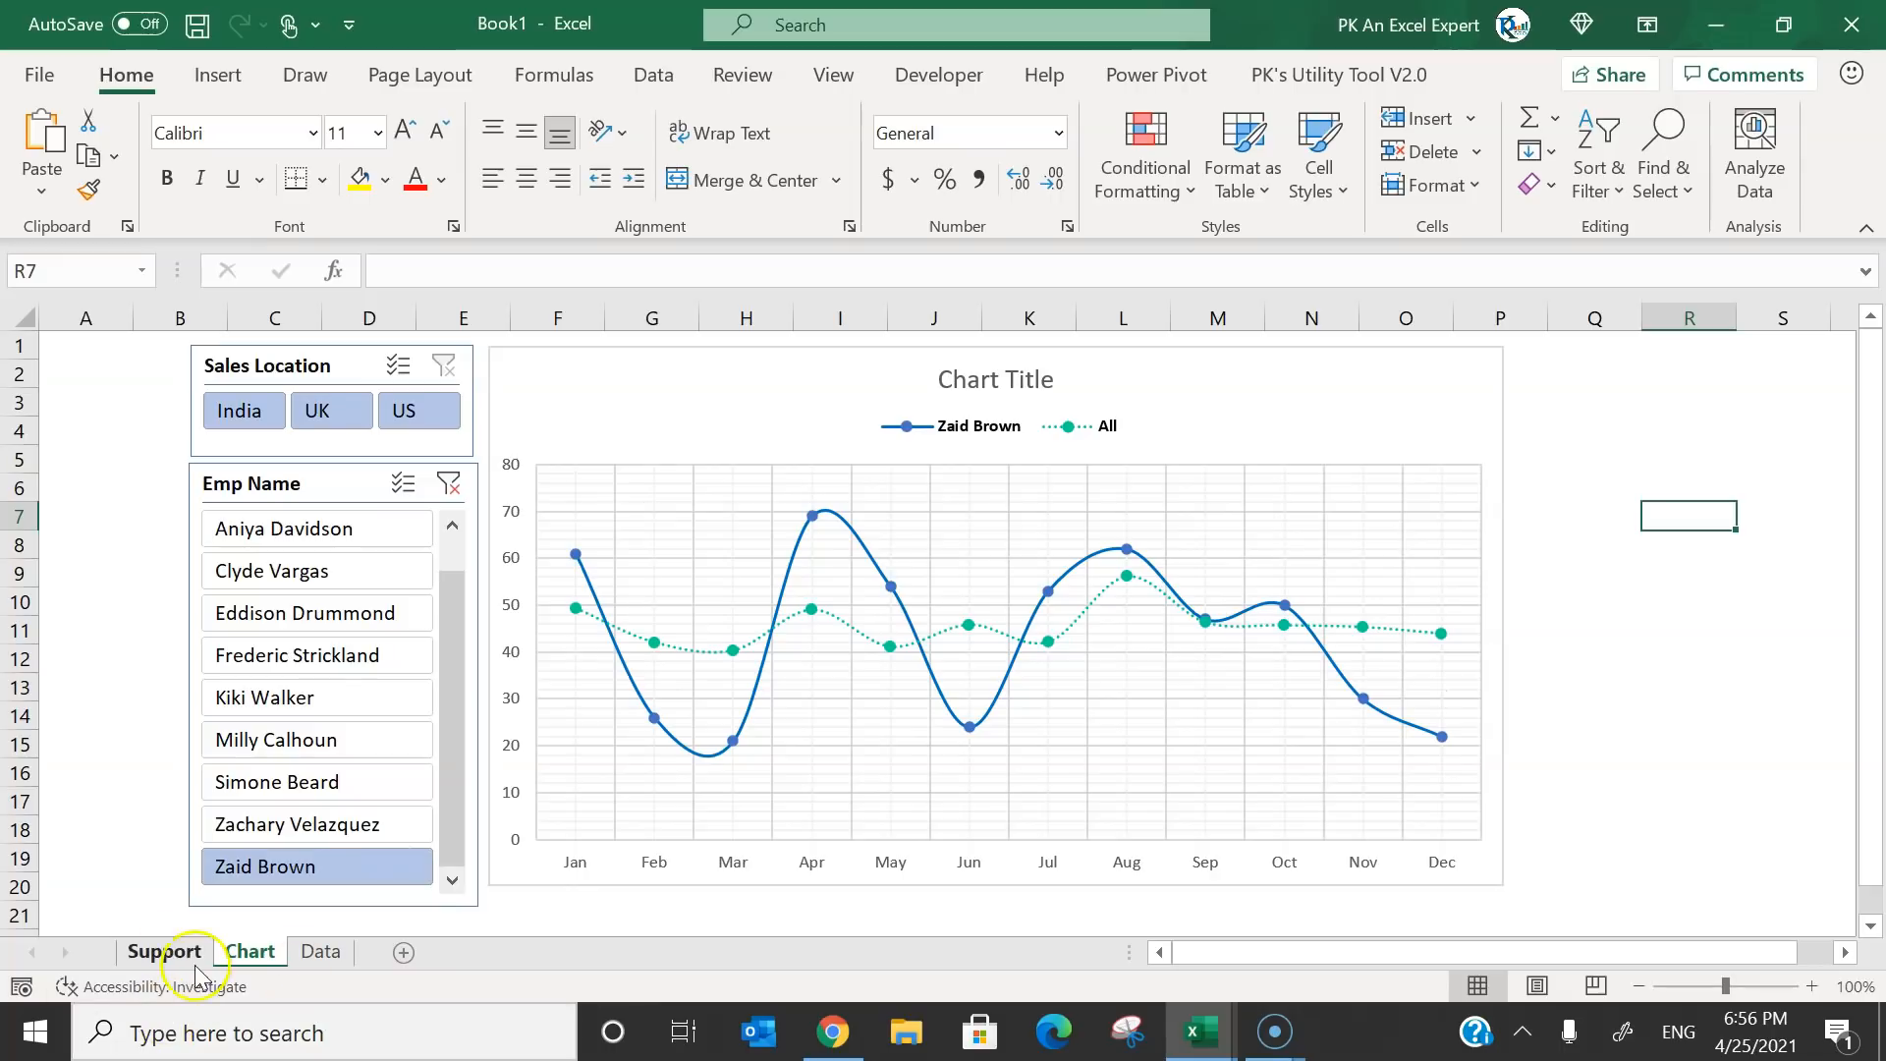
In M2 of the Support sheet, build the chart title text with ="Sales Comparison (" & M1& " Vs All)".
{"action": "left_click", "coordinate": [194, 961]}
{"action": "left_click", "coordinate": [1440, 348]}
{"action": "left_click", "coordinate": [1424, 379]}
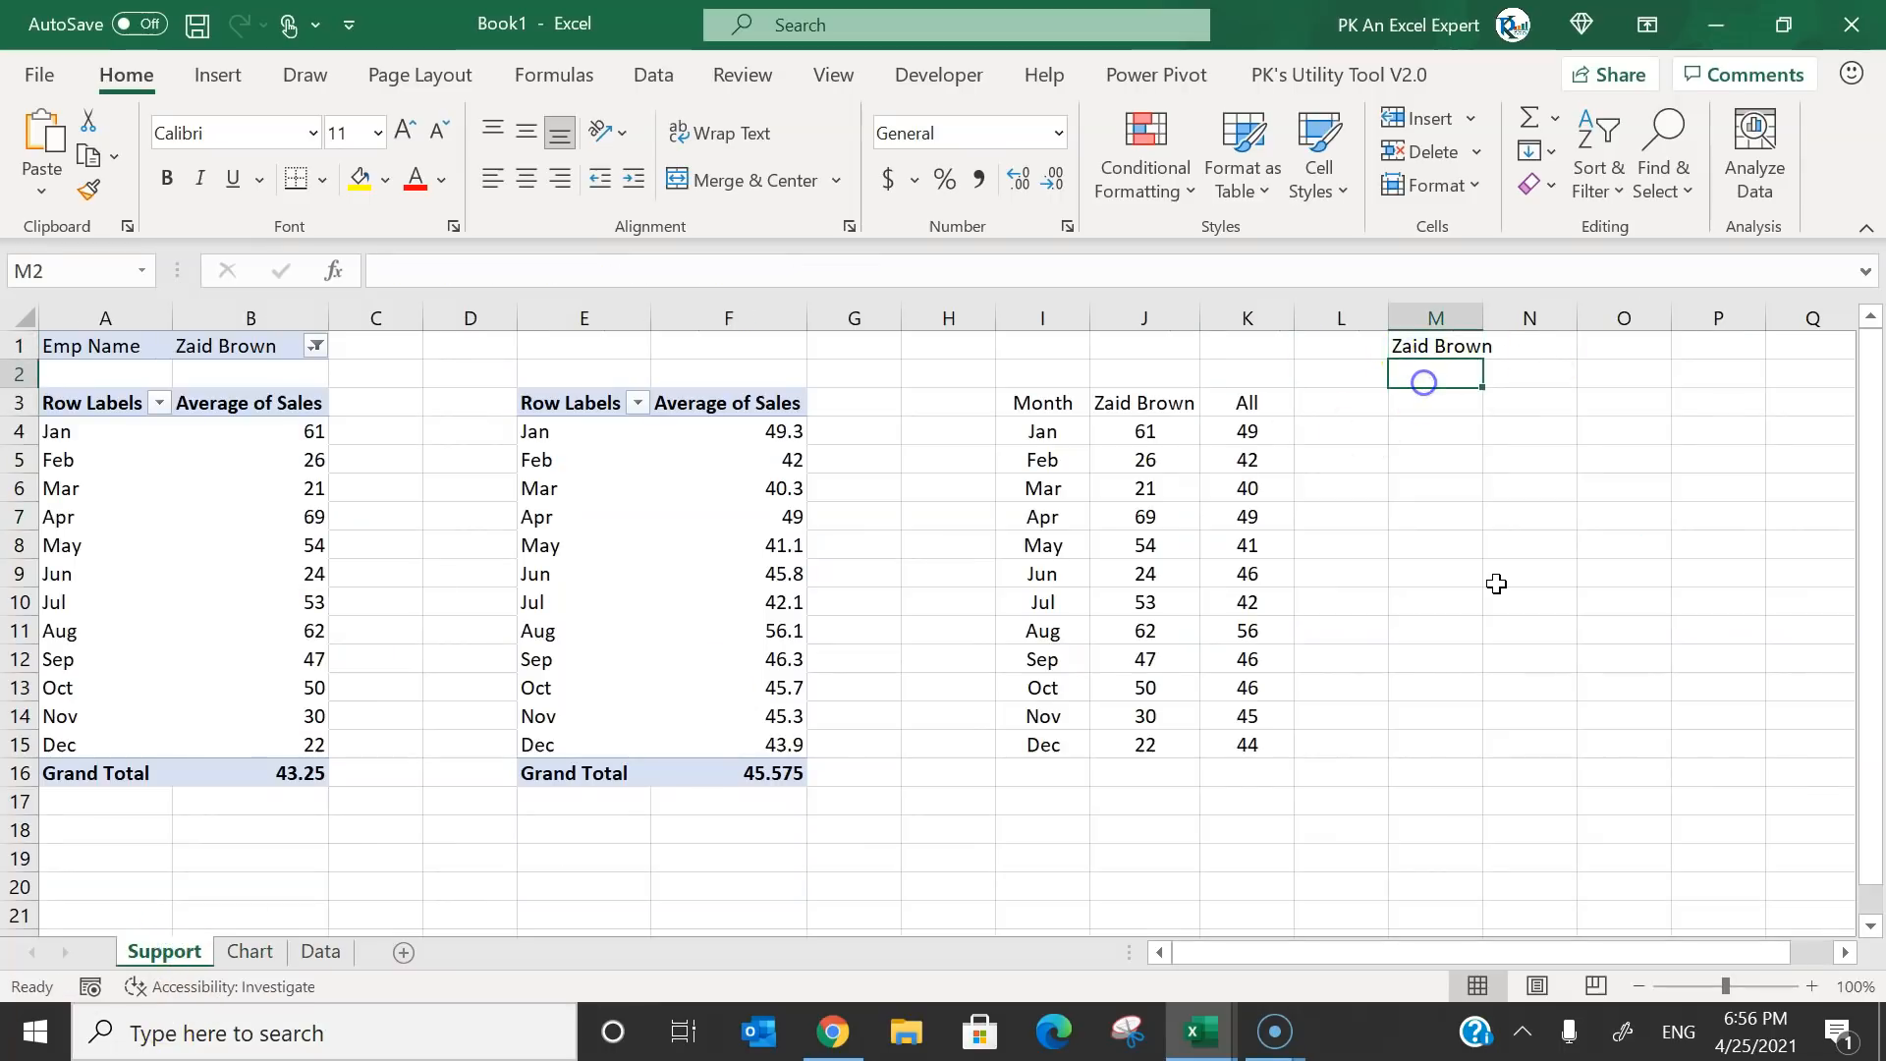
{"action": "type", "text": "=\"S"}
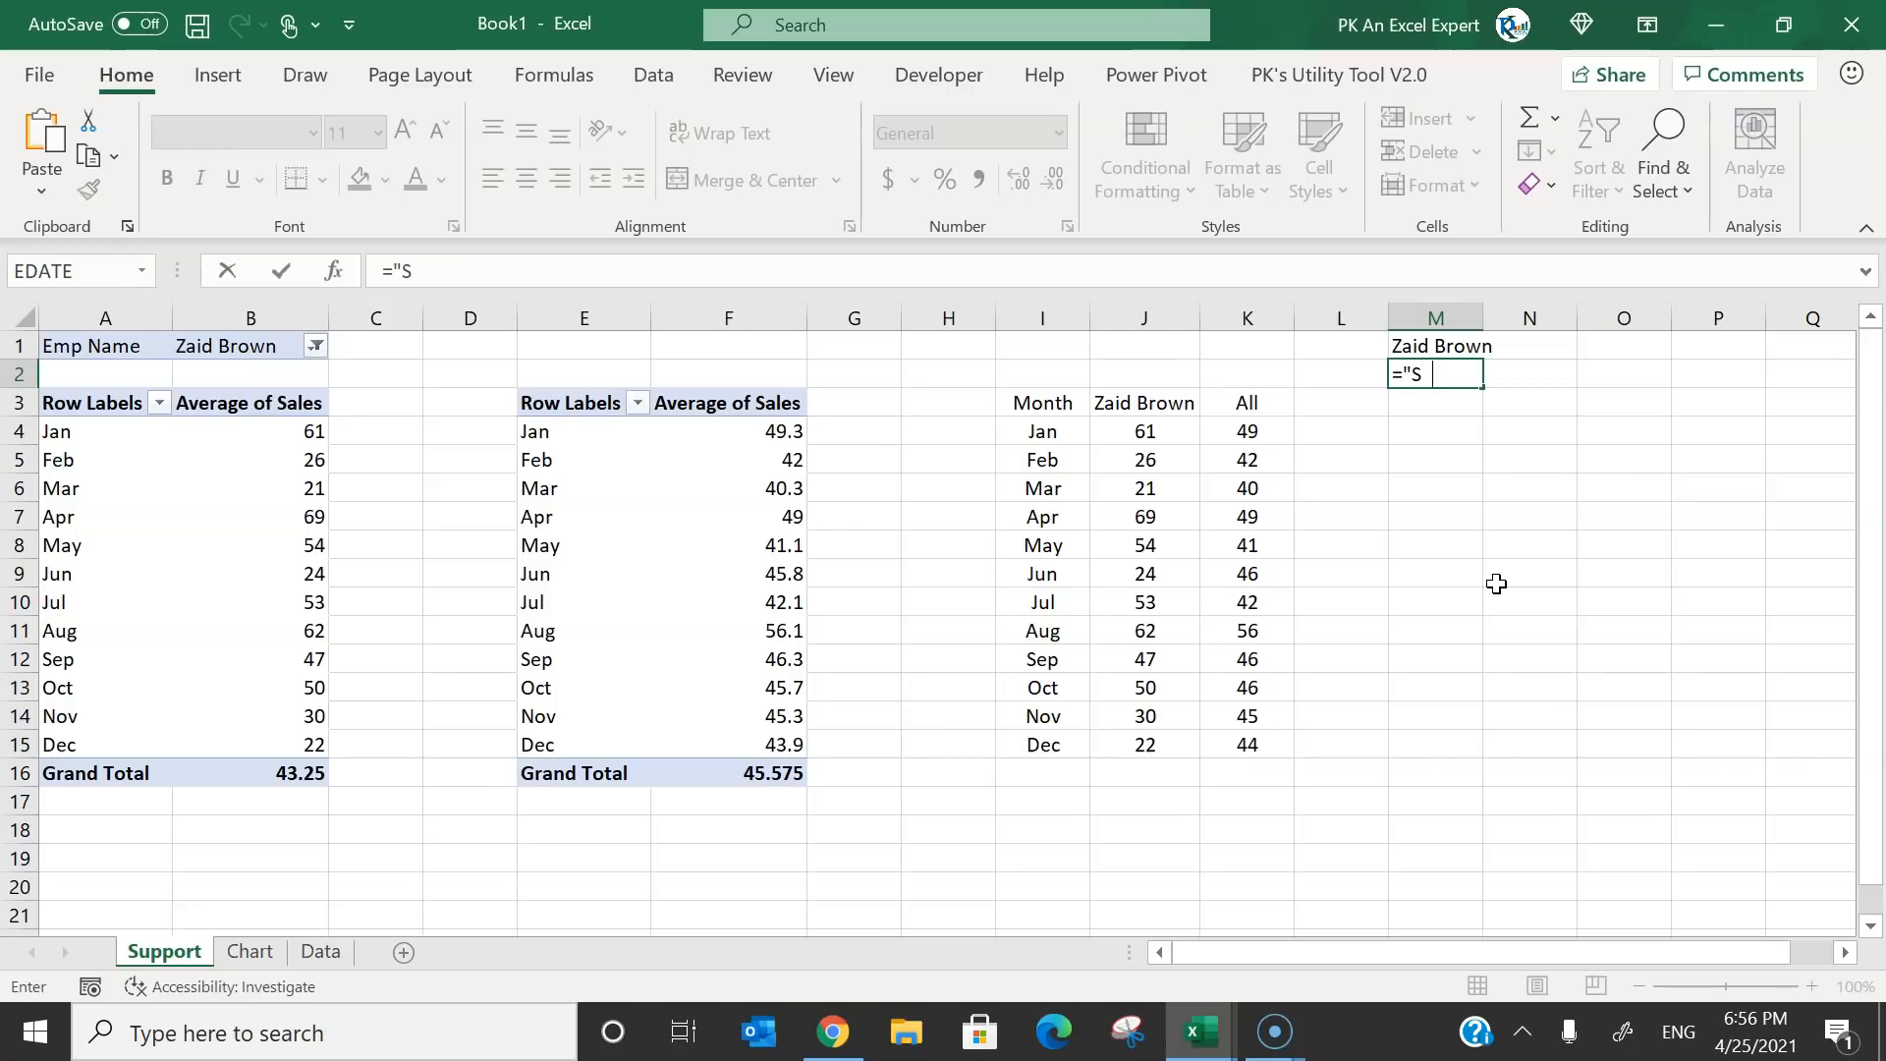
{"action": "type", "text": "ales Compa"}
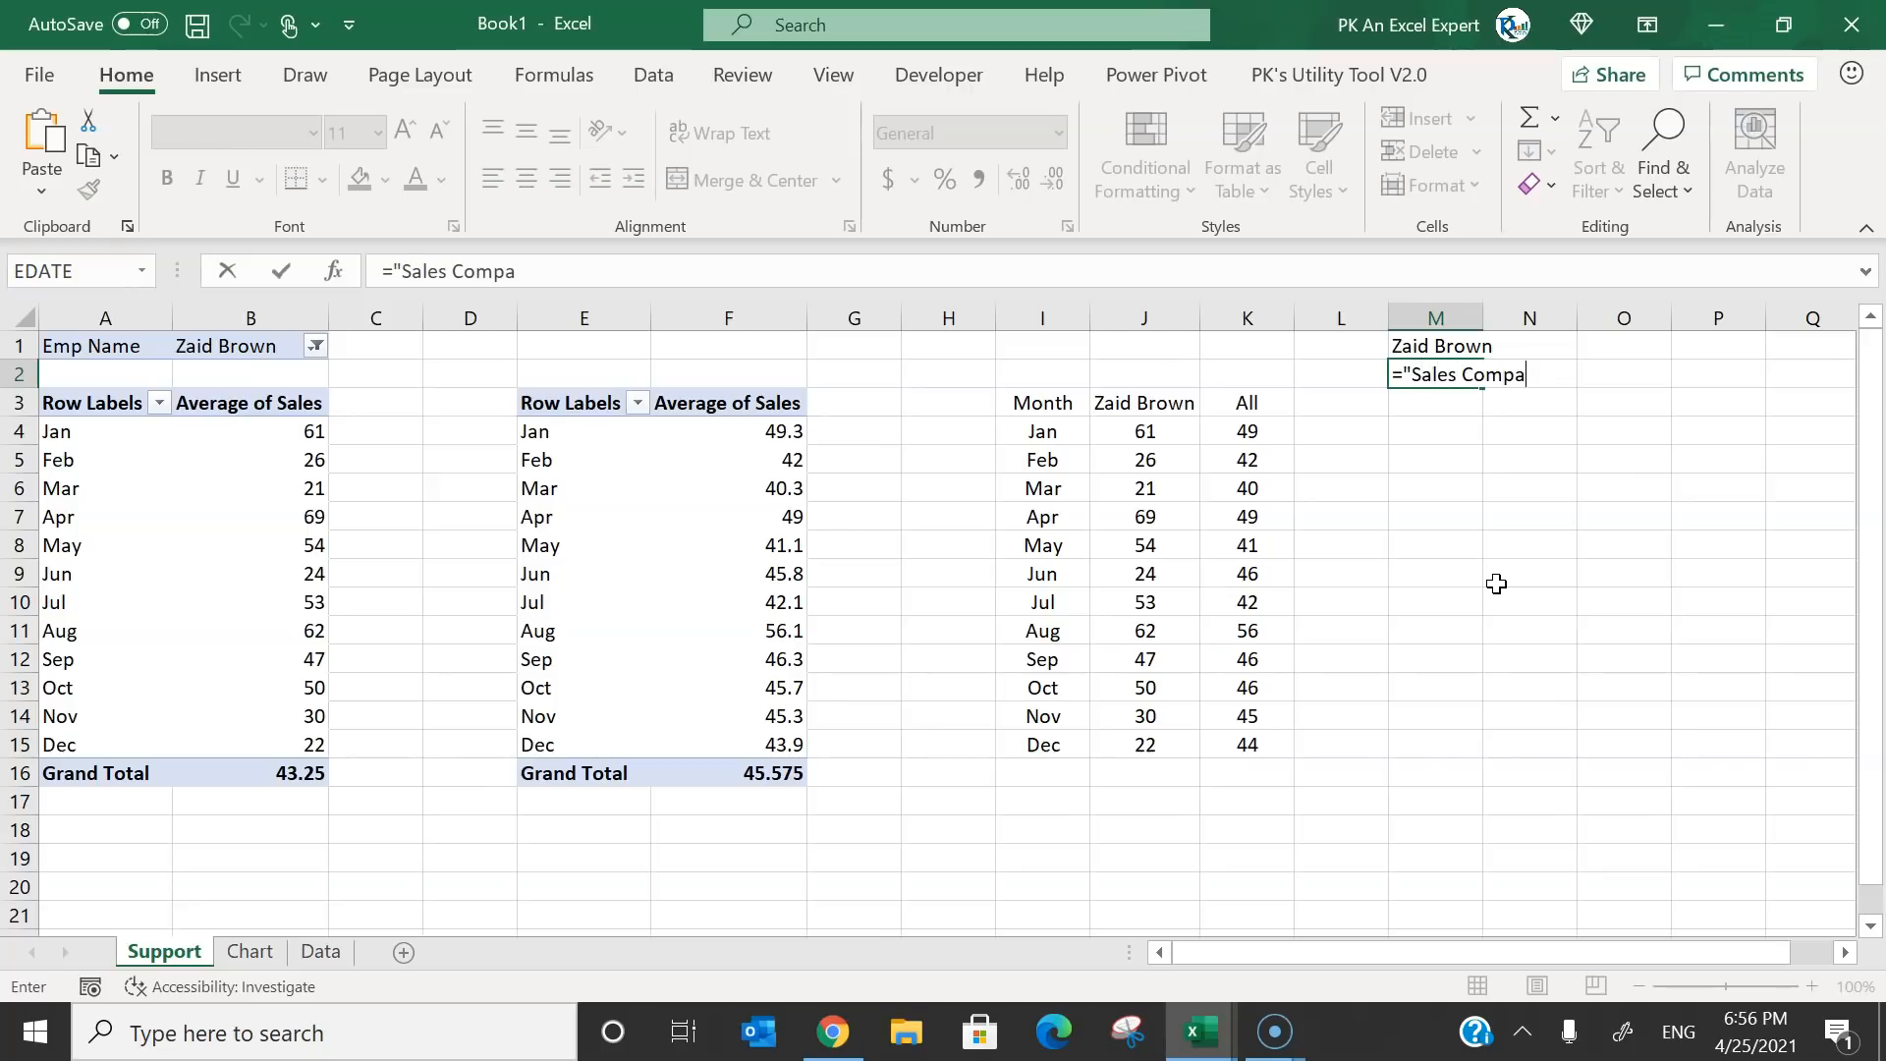
{"action": "type", "text": "rison (\" &"}
{"action": "key", "text": "Up"}
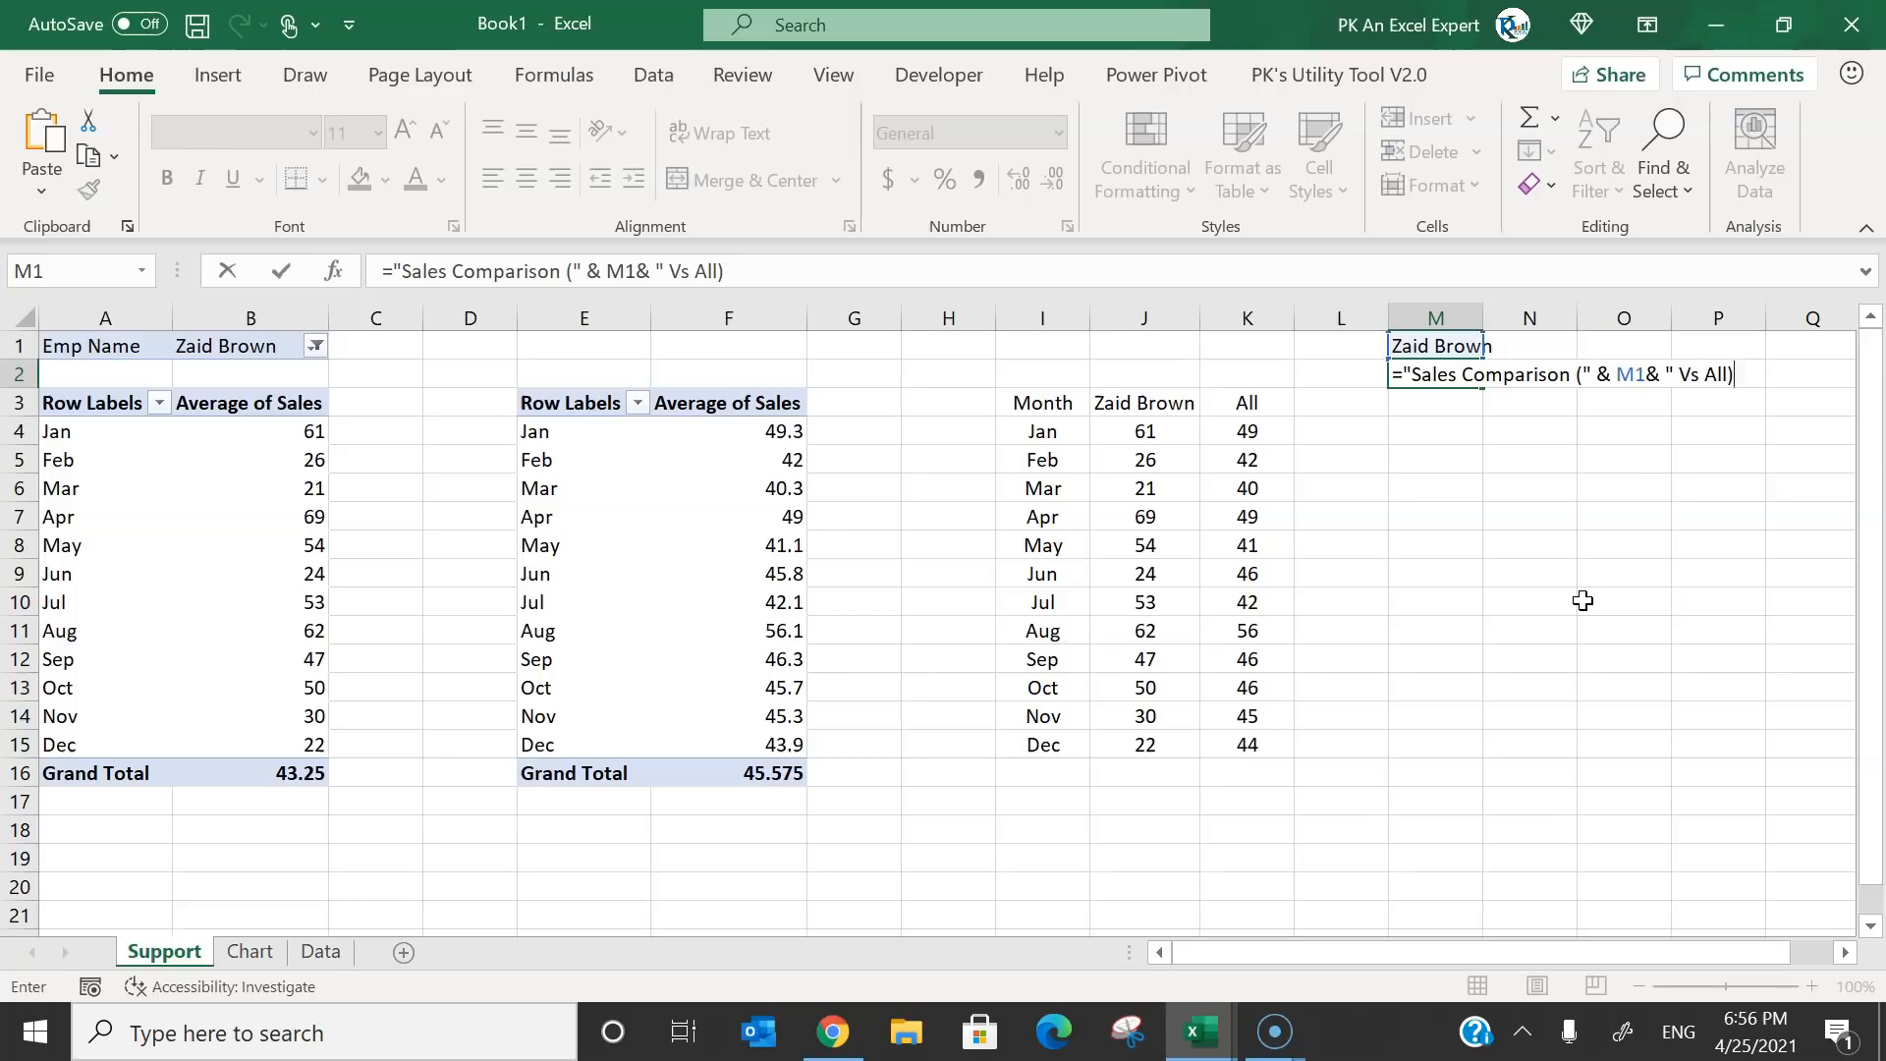
{"action": "key", "text": "Return"}
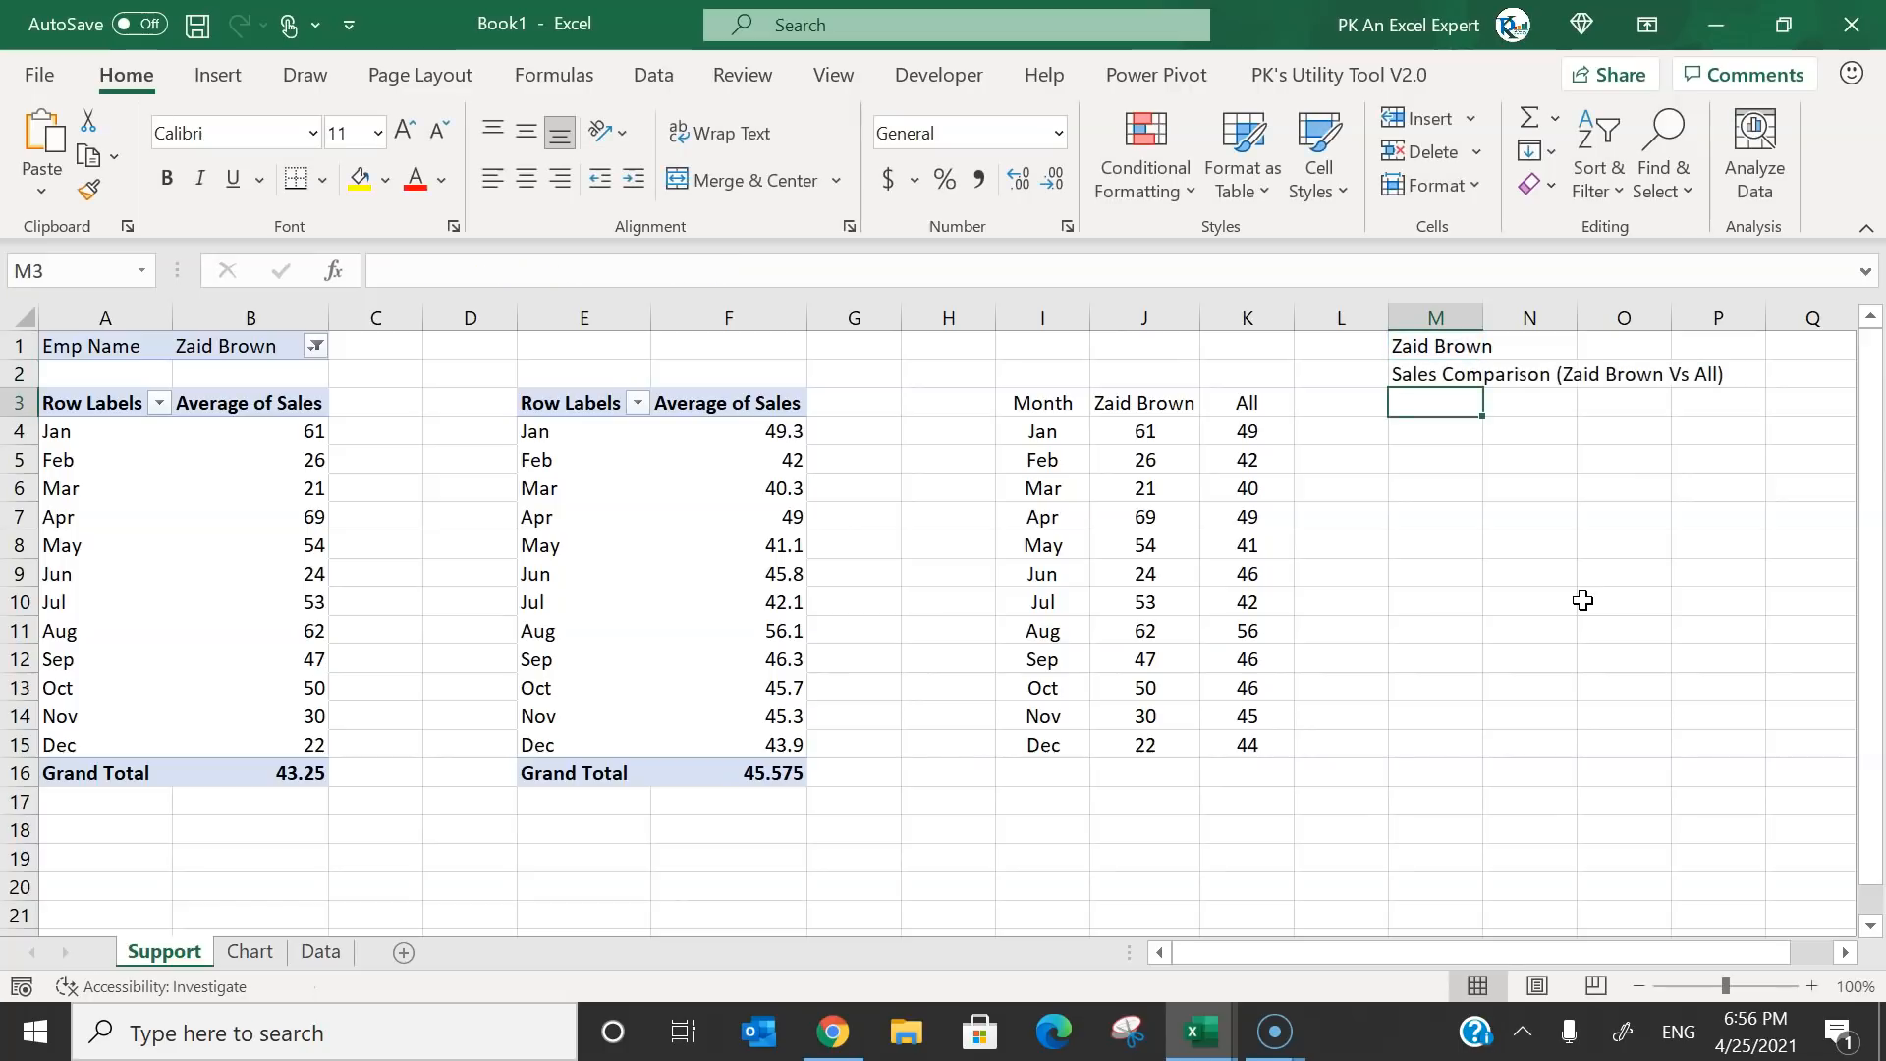
Link the line chart's title on the Chart sheet to cell M2 of the Support sheet and make the title text black.
{"action": "left_click", "coordinate": [1436, 374]}
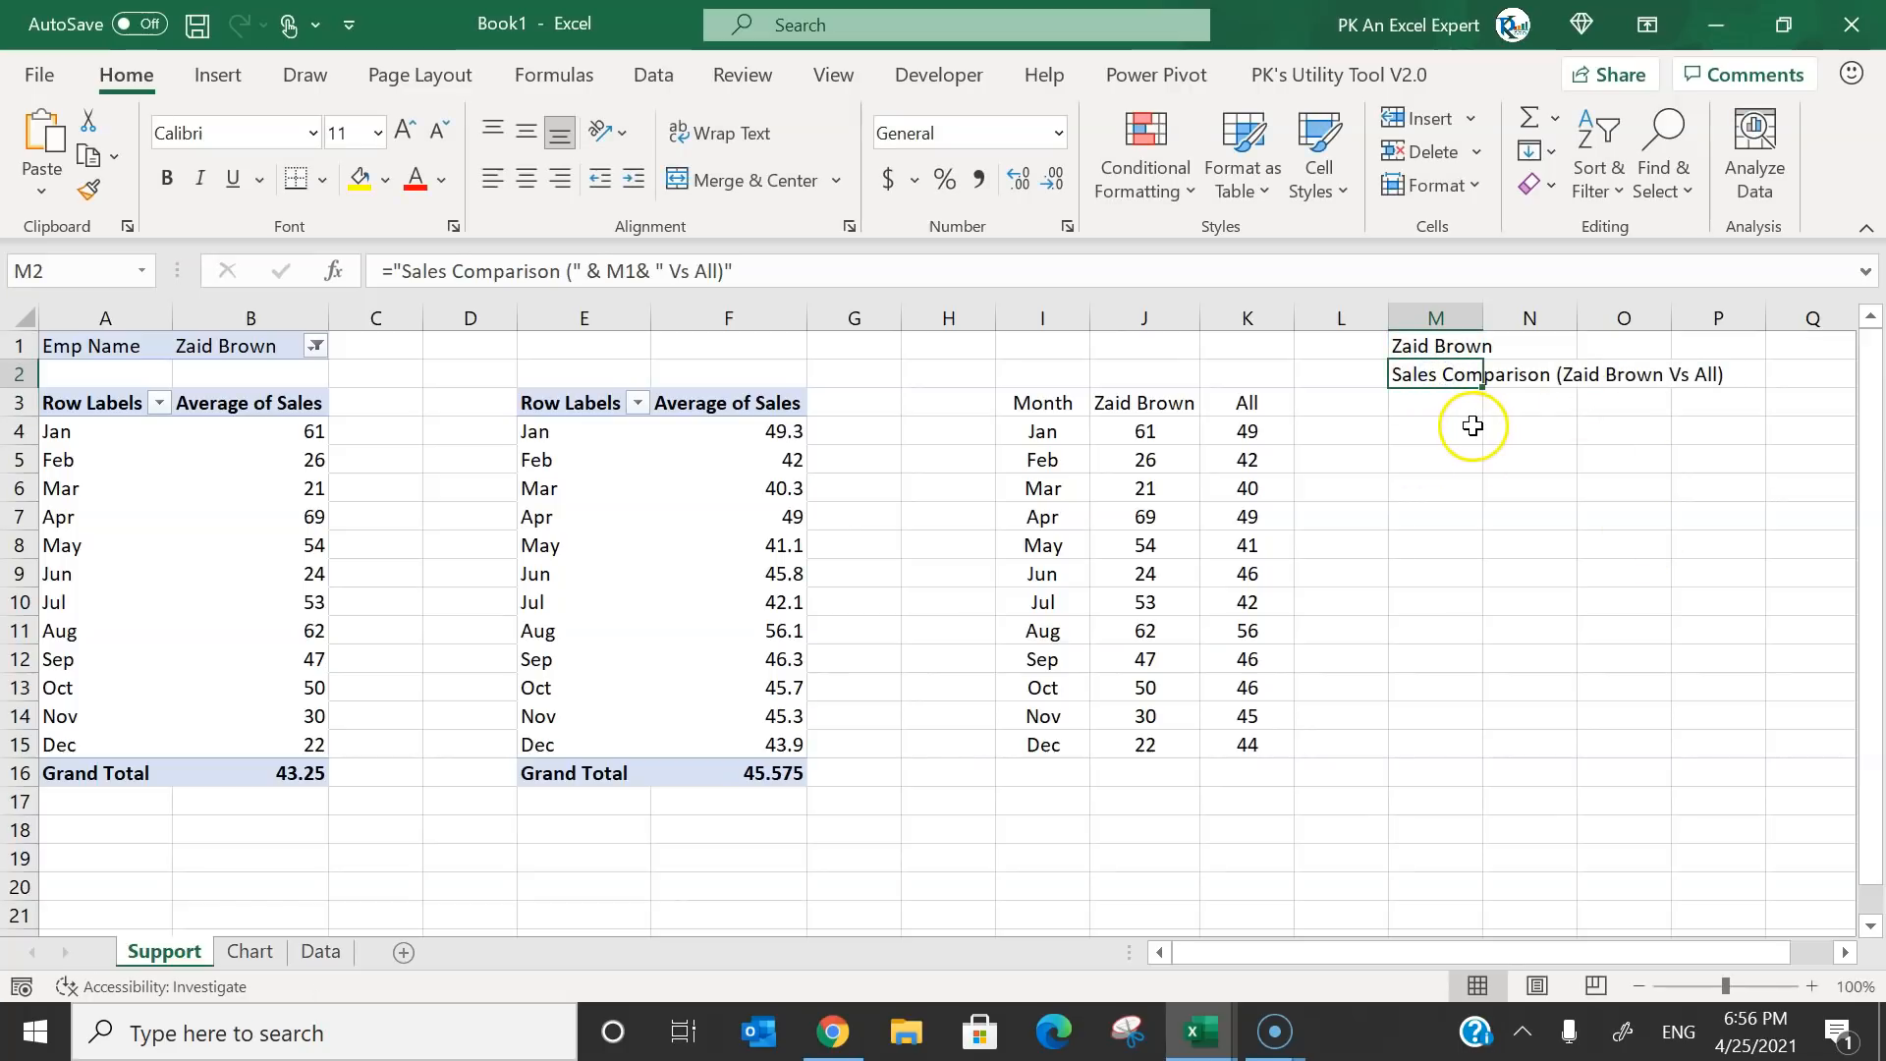
{"action": "left_click", "coordinate": [251, 951]}
{"action": "left_click", "coordinate": [1001, 393]}
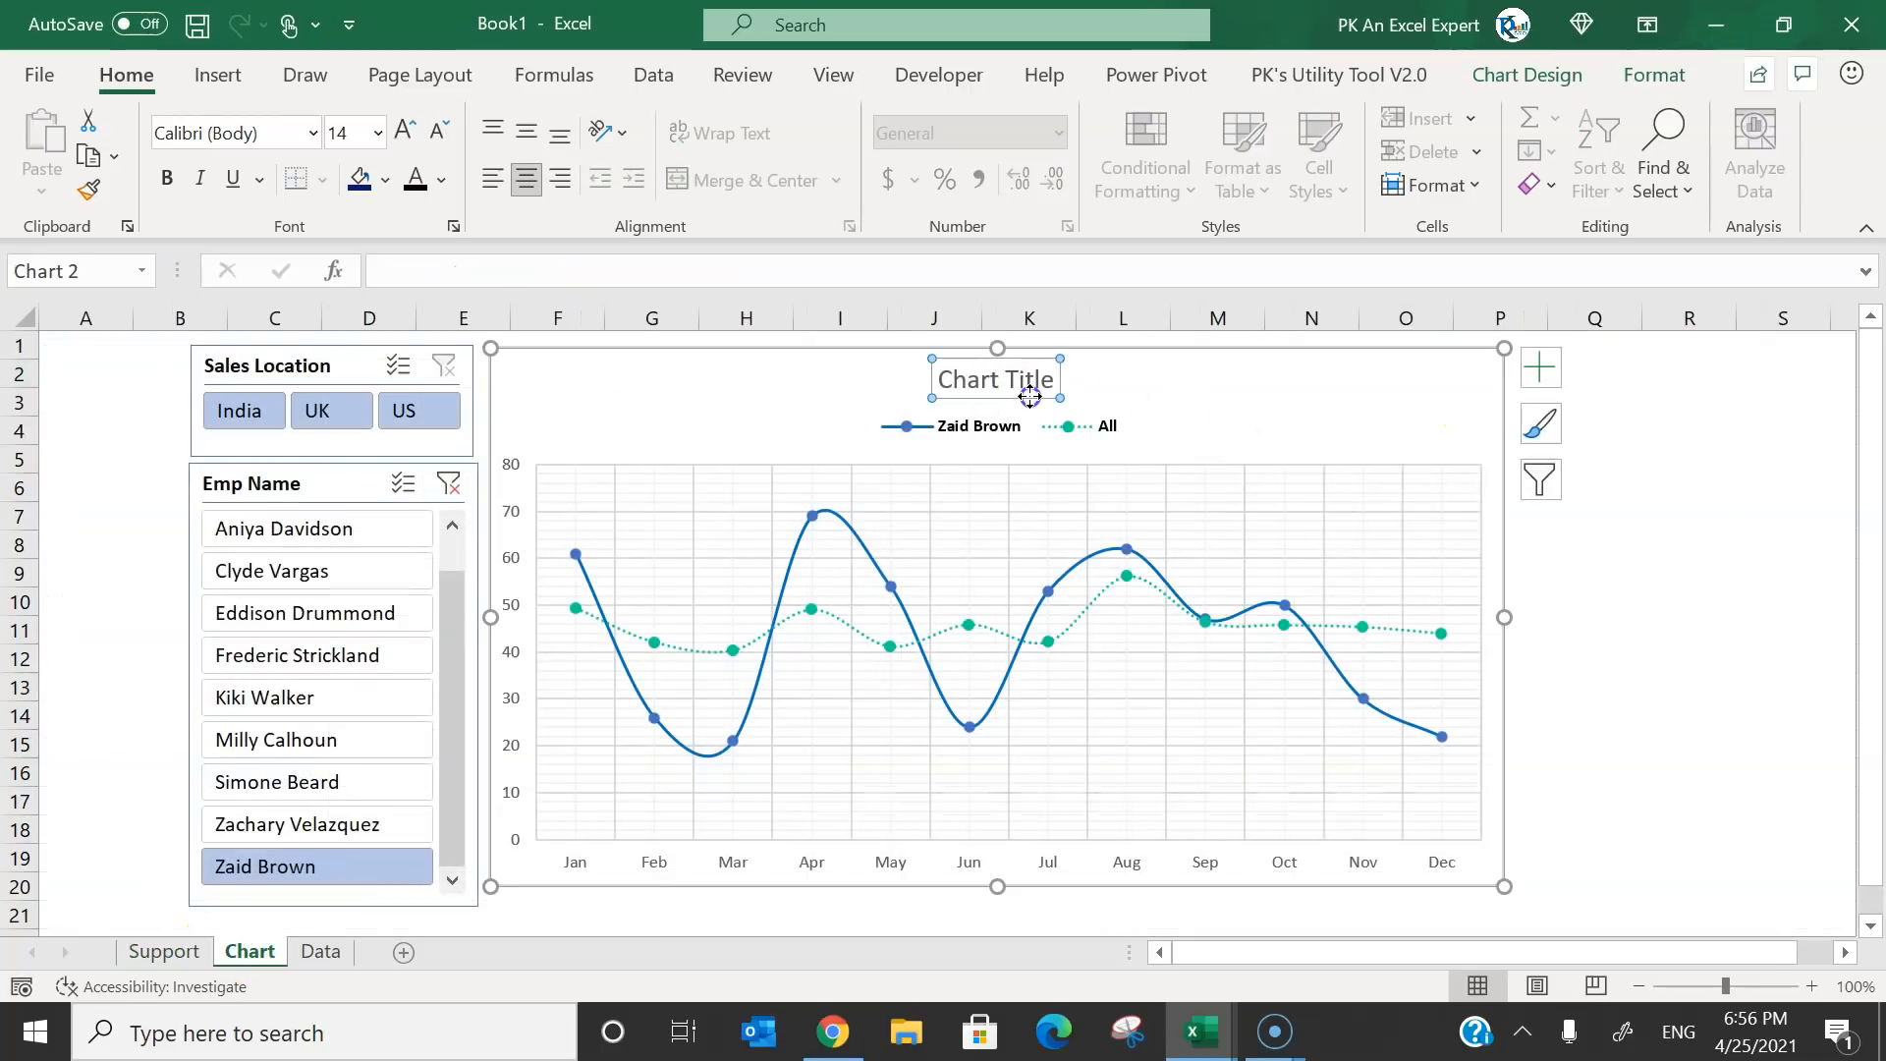
{"action": "left_click", "coordinate": [424, 282]}
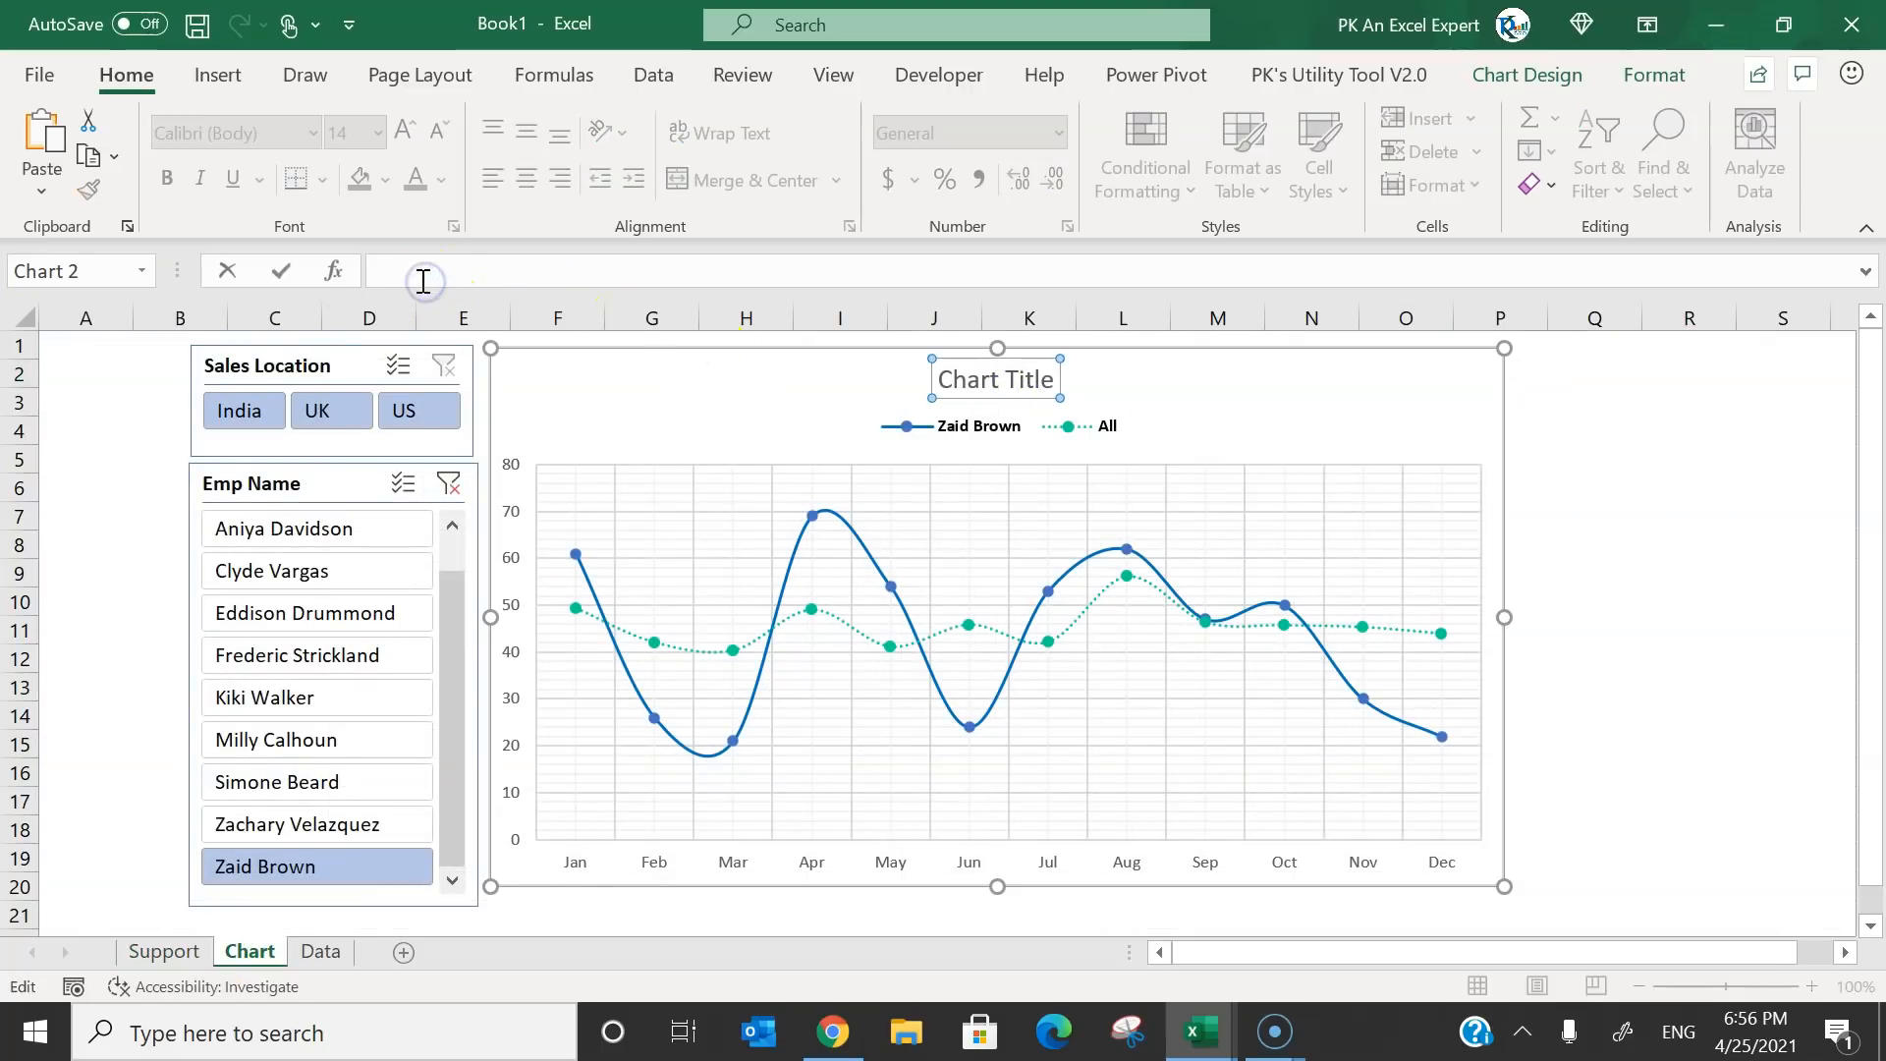
{"action": "type", "text": "="}
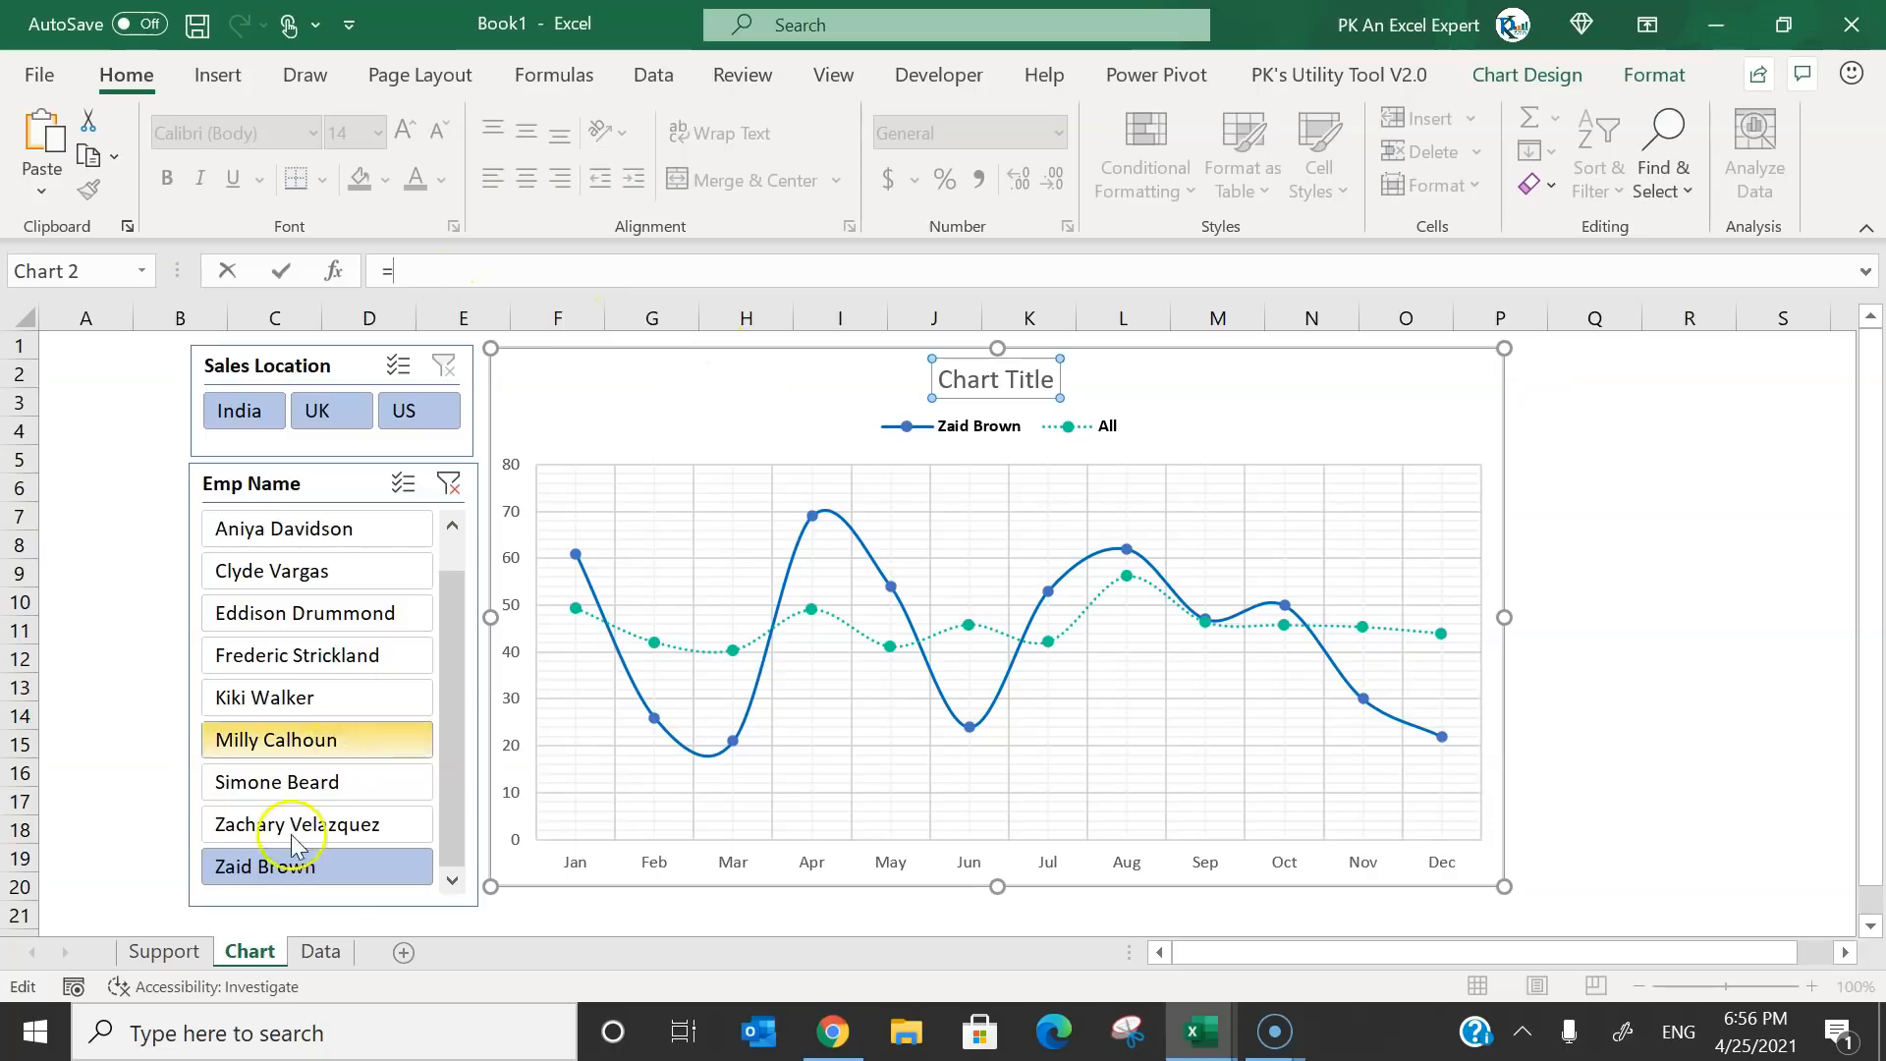
{"action": "left_click", "coordinate": [155, 951]}
{"action": "left_click", "coordinate": [1437, 374]}
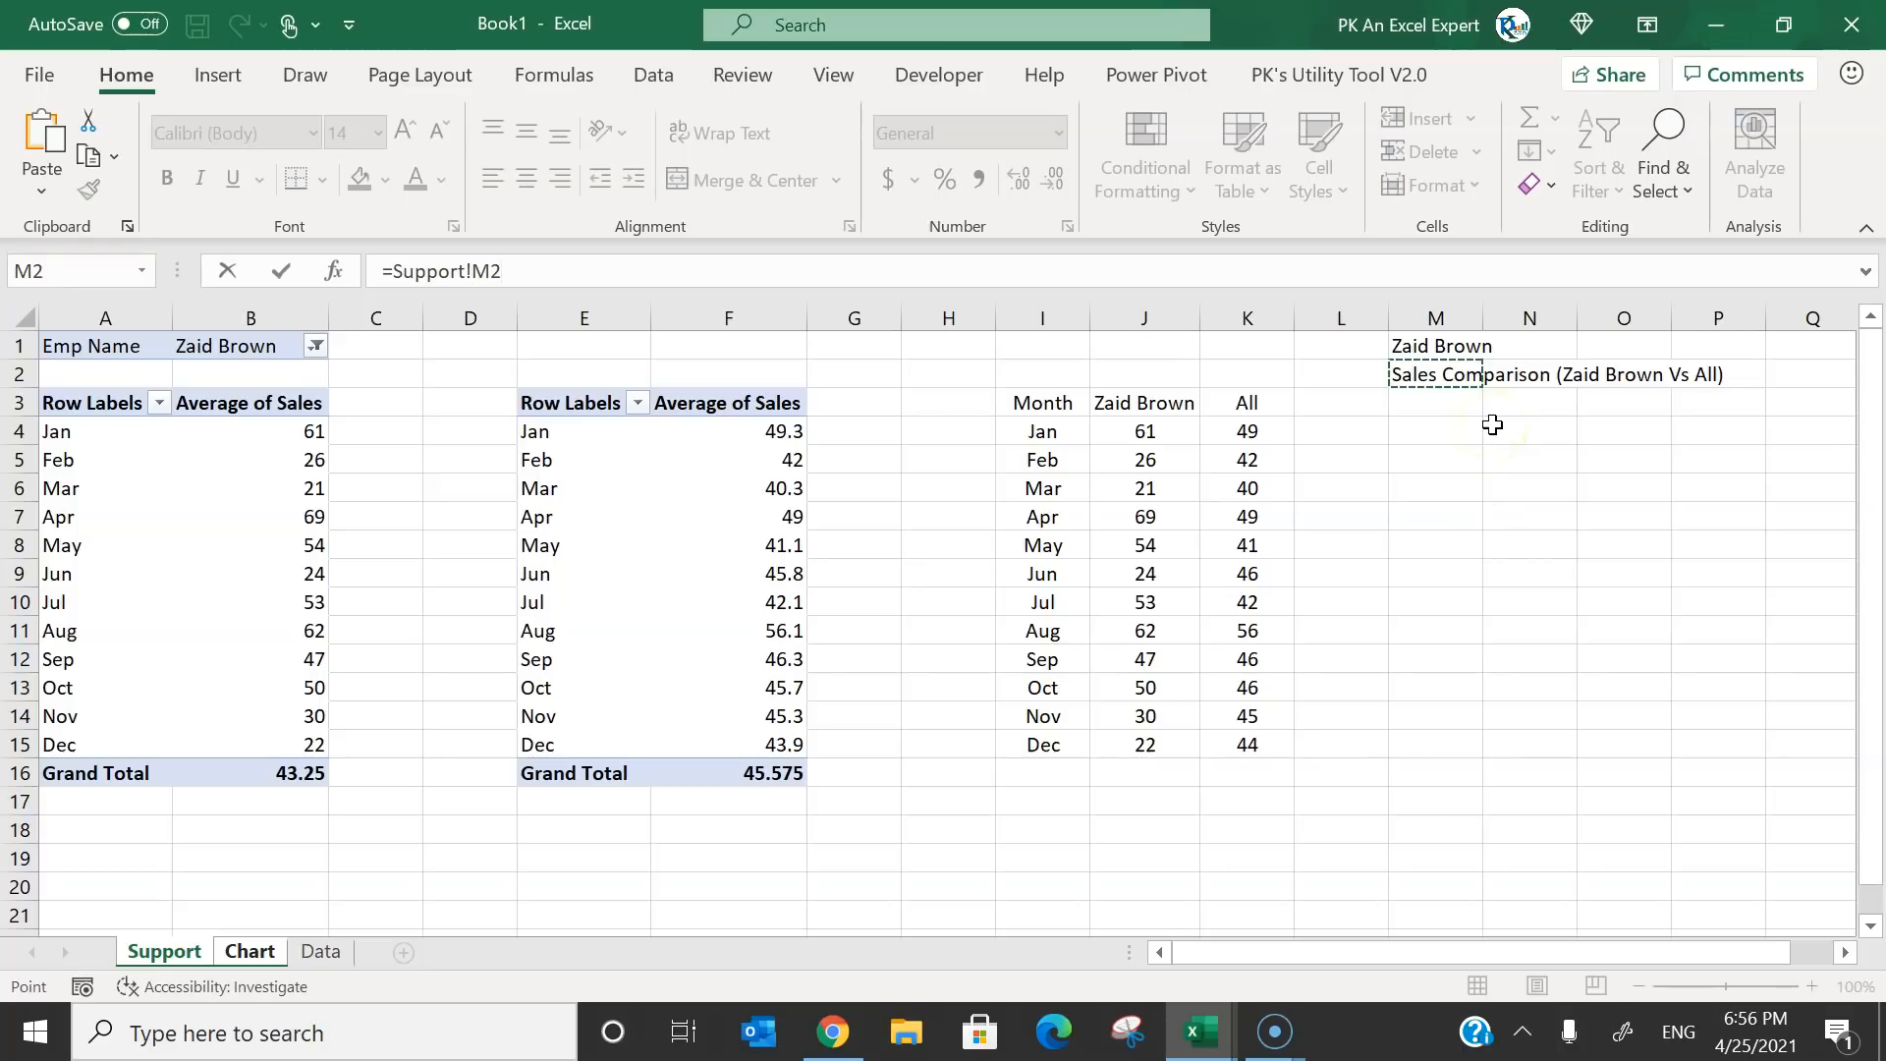
{"action": "key", "text": "Return"}
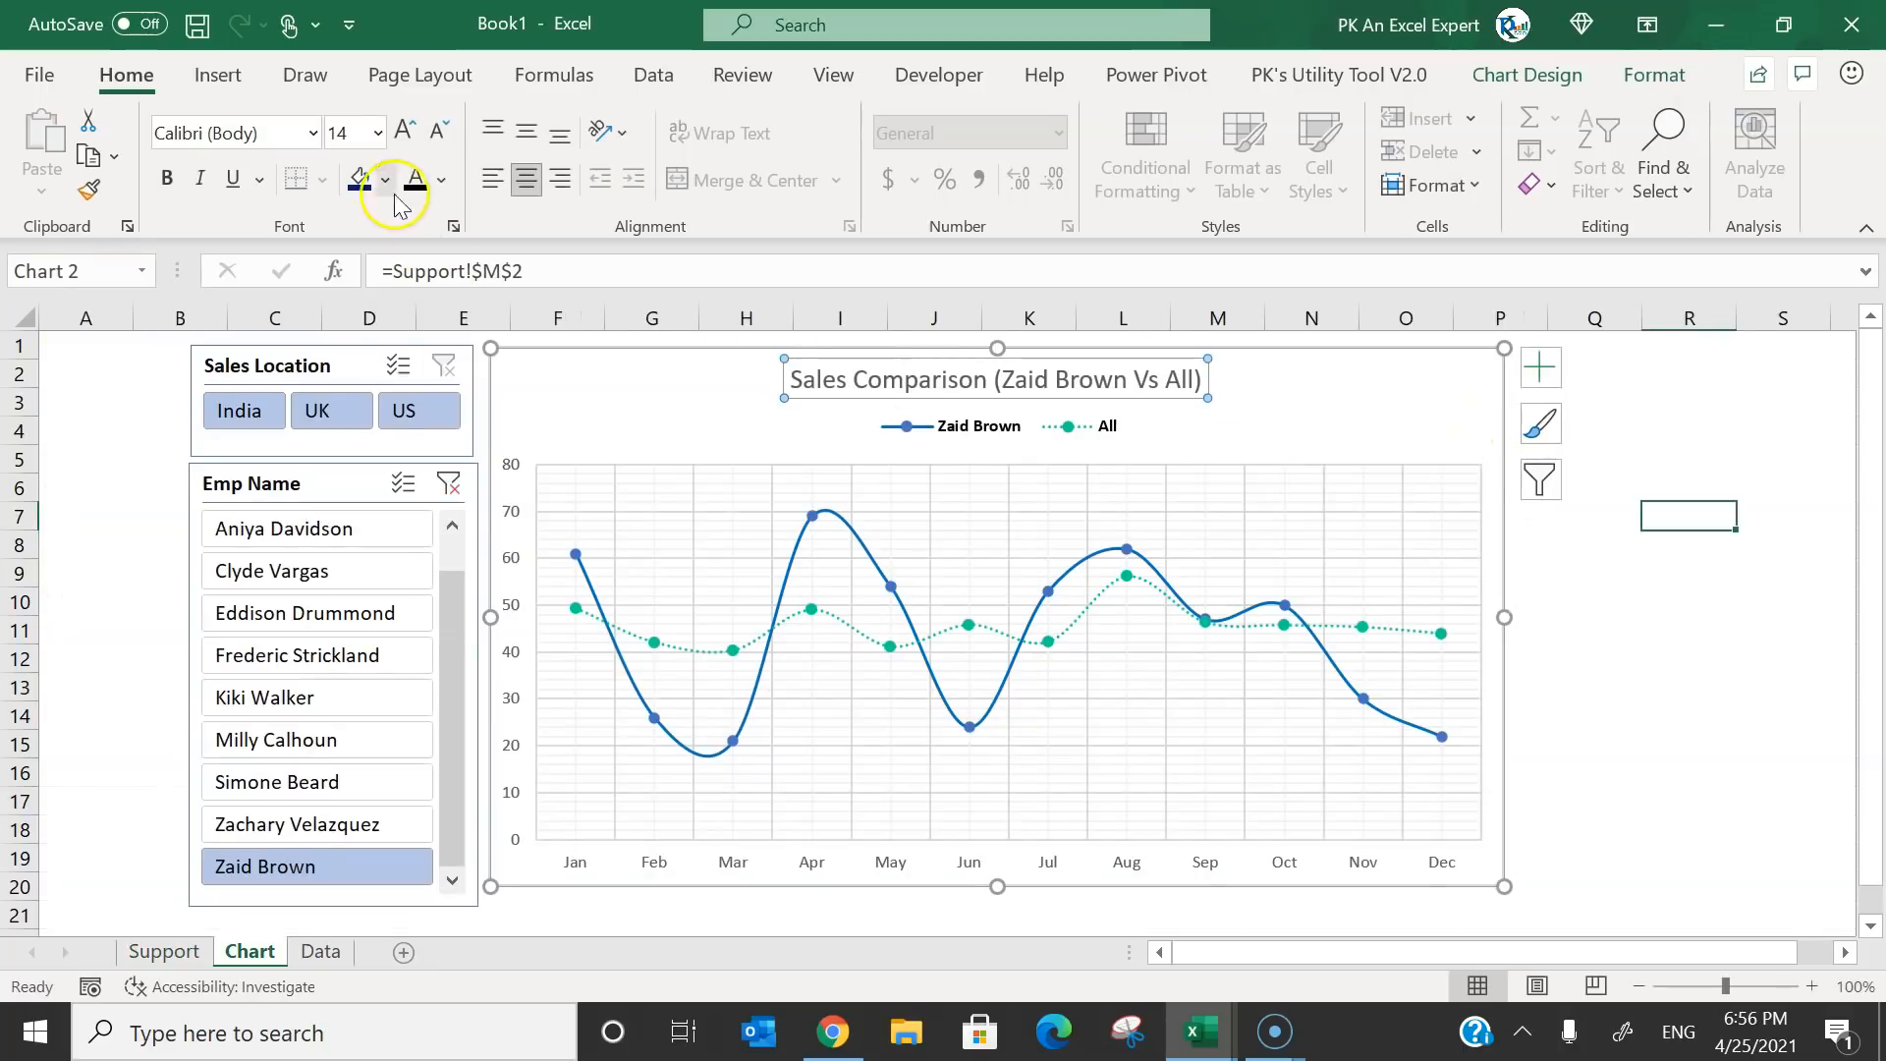
{"action": "left_click", "coordinate": [1720, 693]}
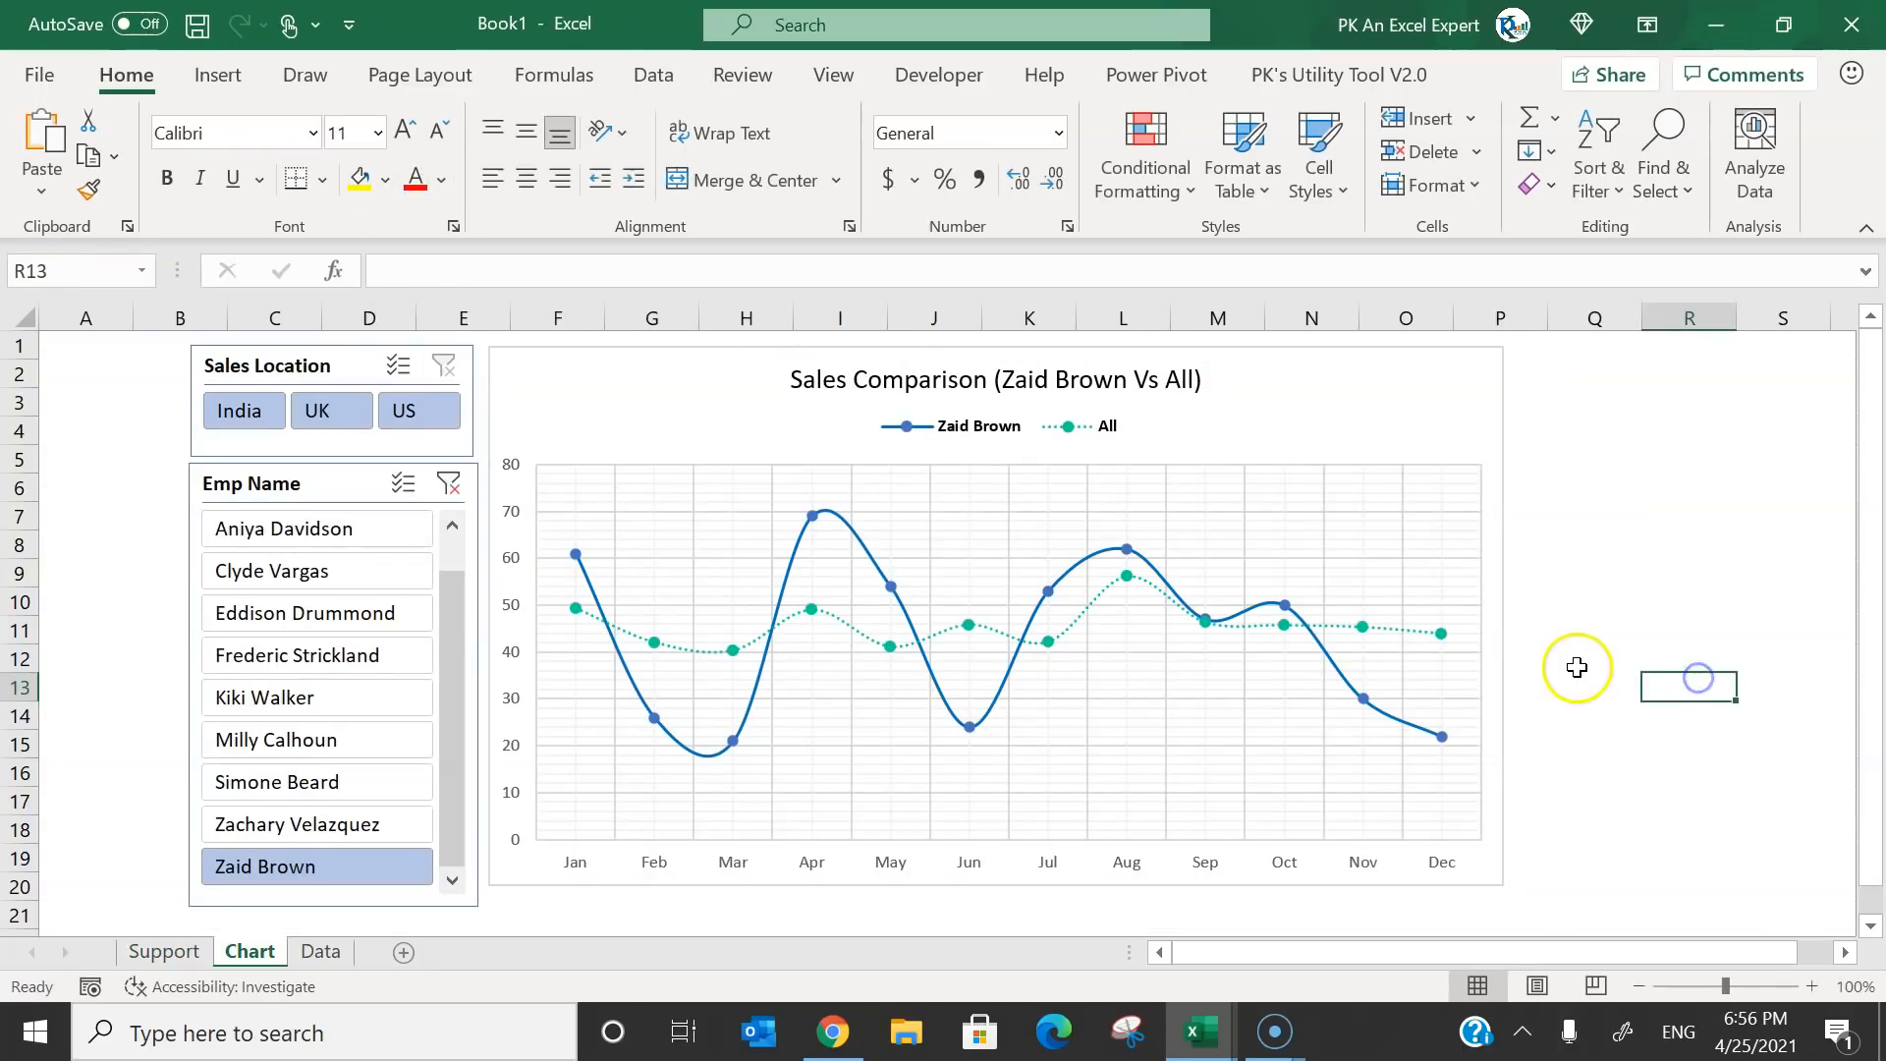
Check the chart title and legend for three different employees in the Emp Name slicer, ending on the first visible one.
{"action": "left_click", "coordinate": [319, 739]}
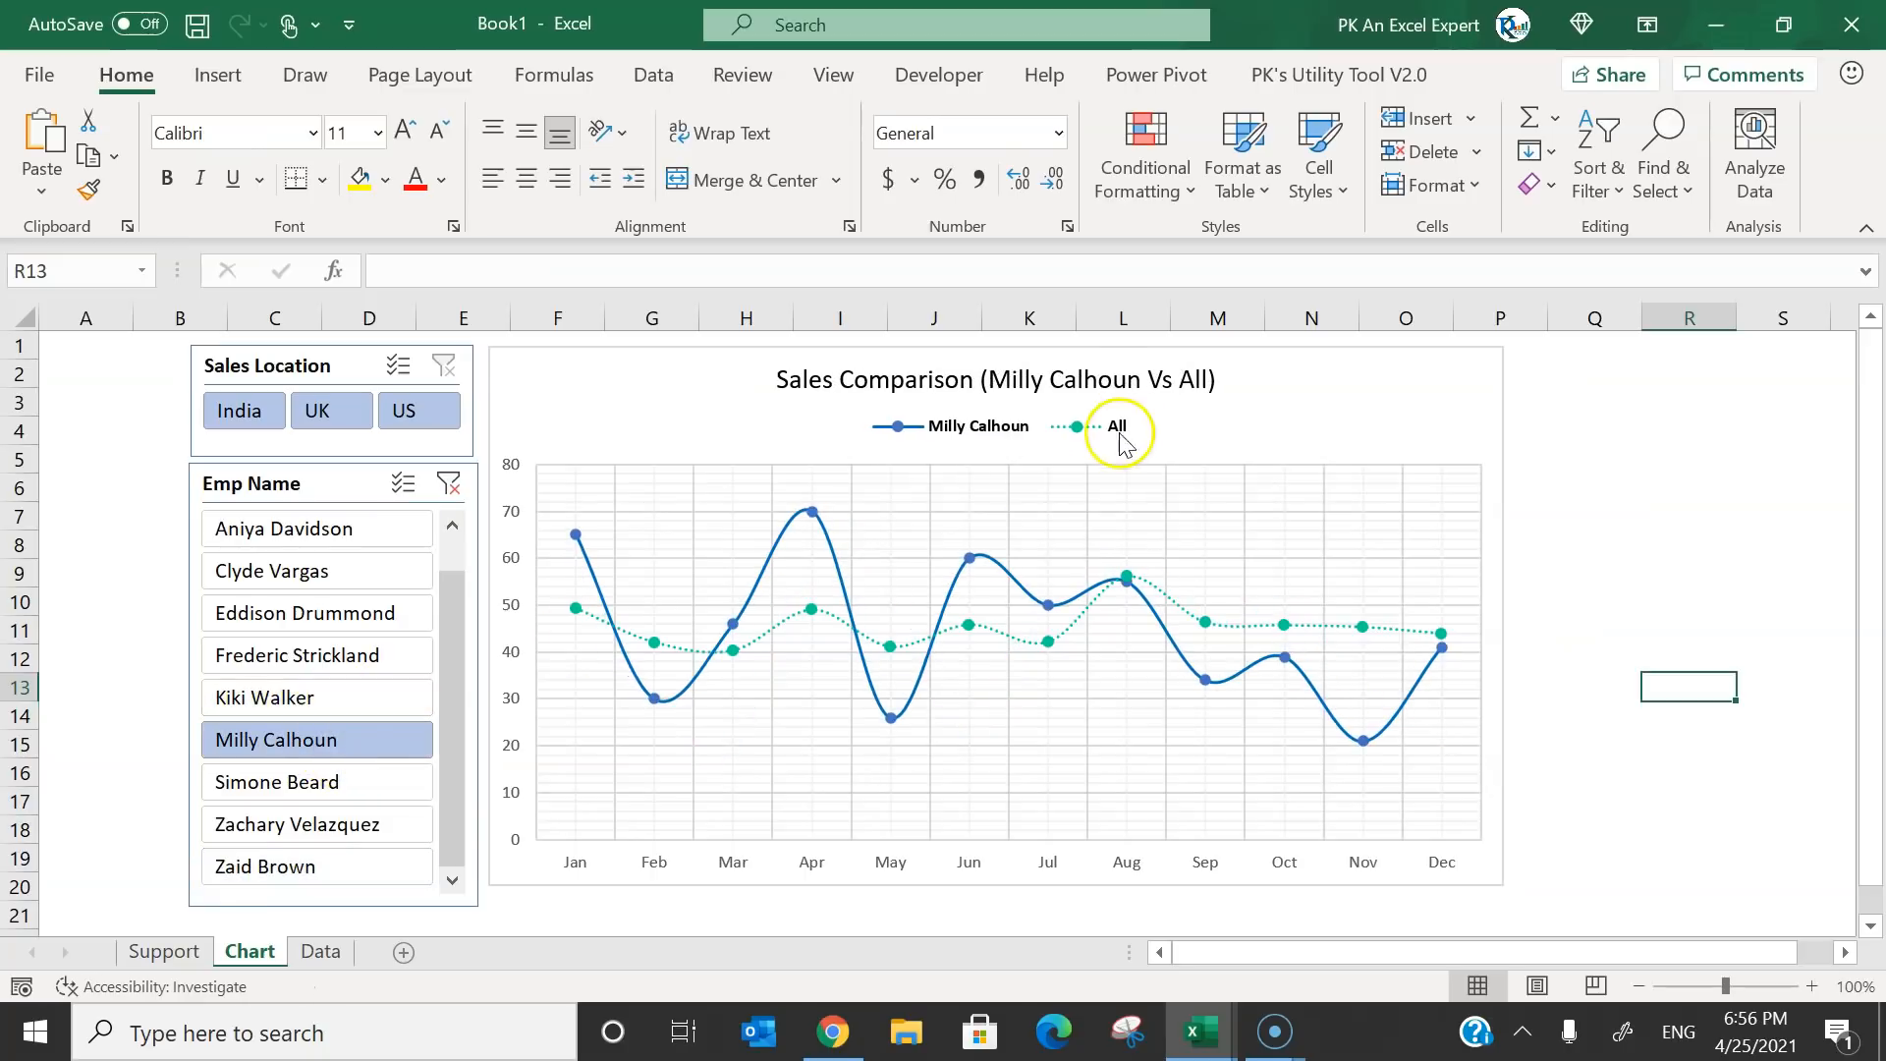
{"action": "left_click", "coordinate": [294, 613]}
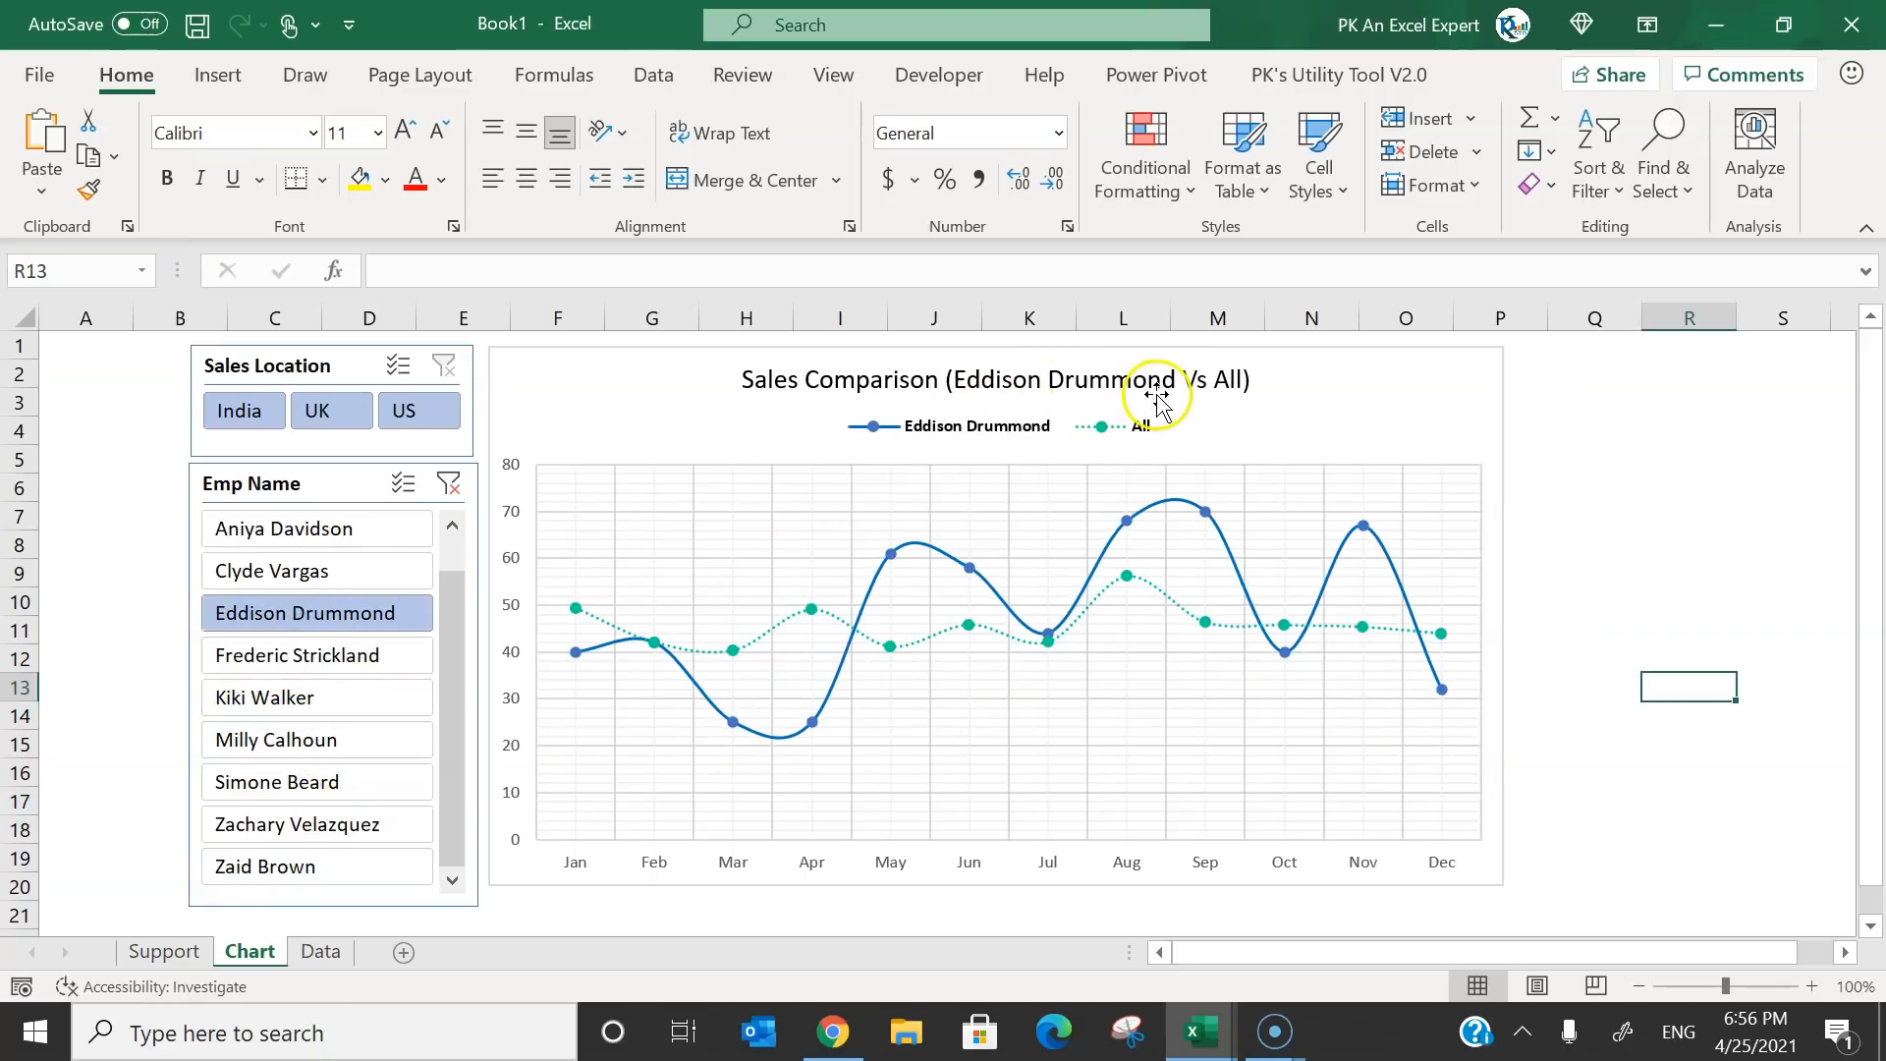
{"action": "left_click", "coordinate": [300, 528]}
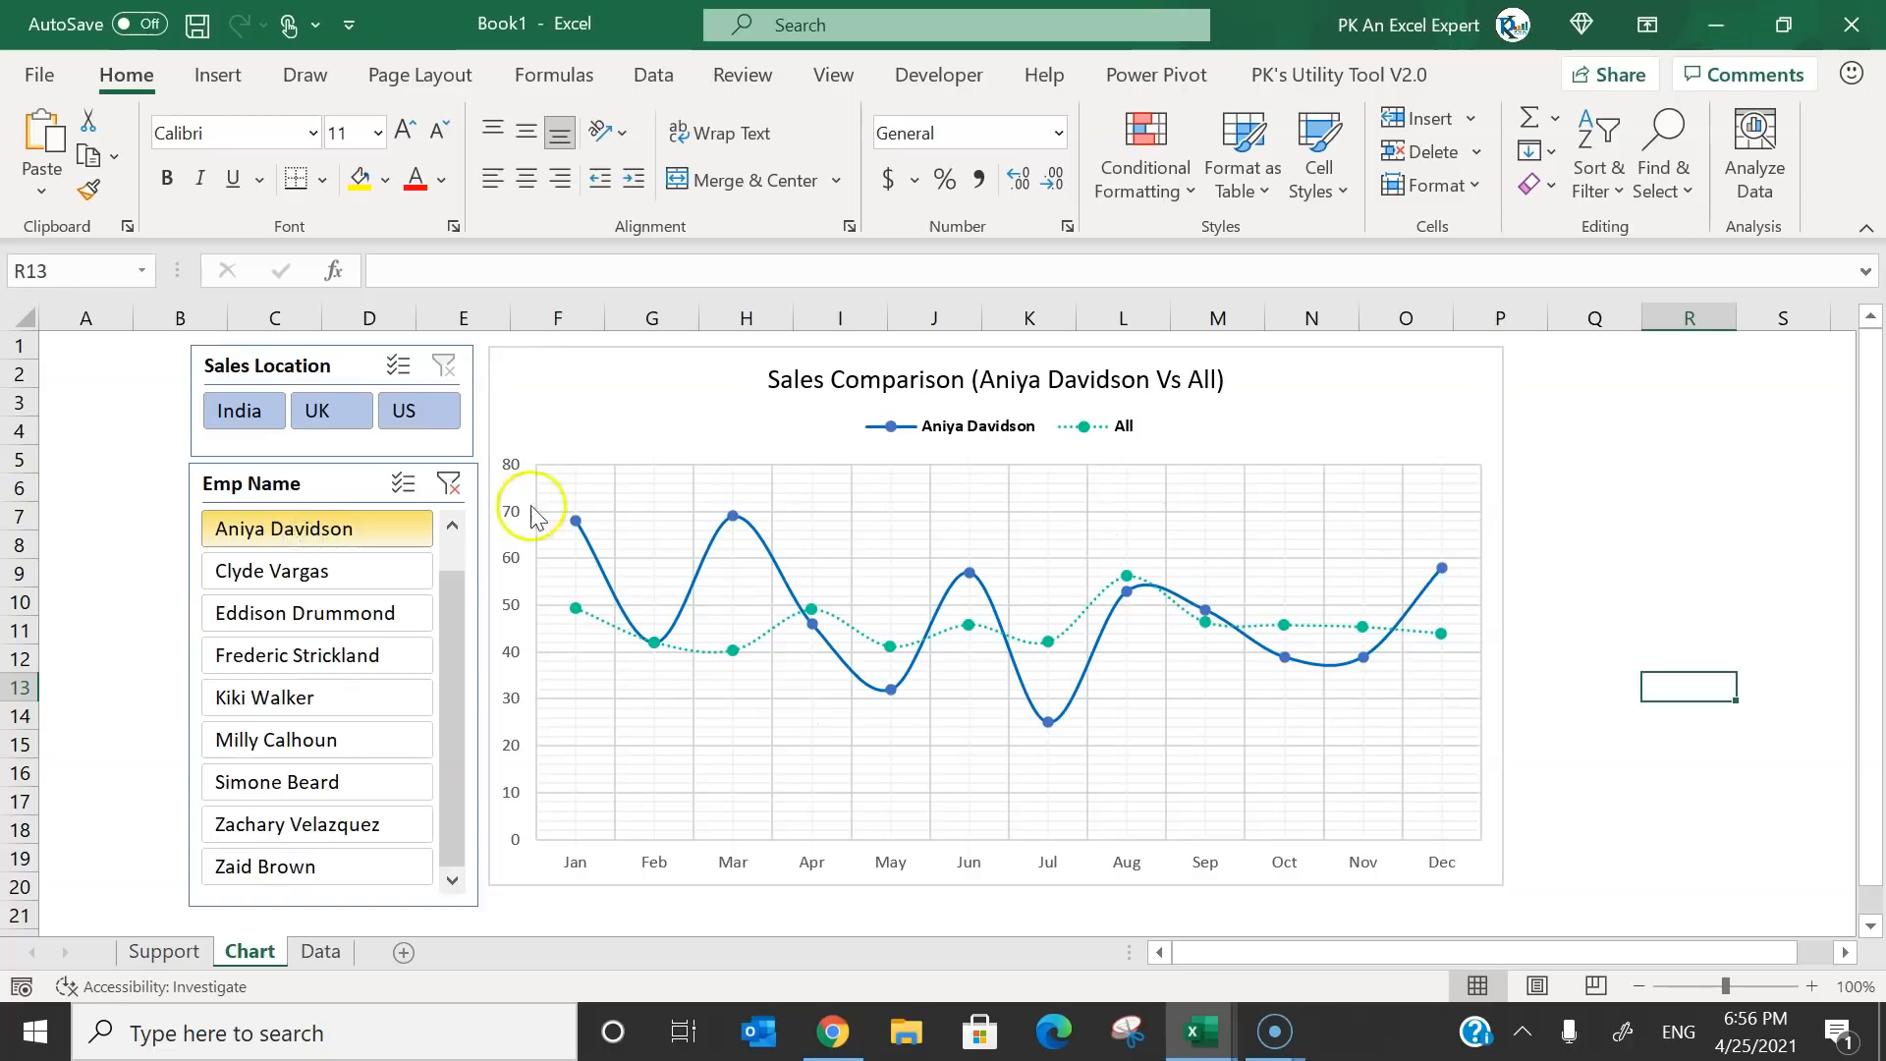
Apply a gray-filled shape style to the chart title.
{"action": "left_click", "coordinate": [1080, 380]}
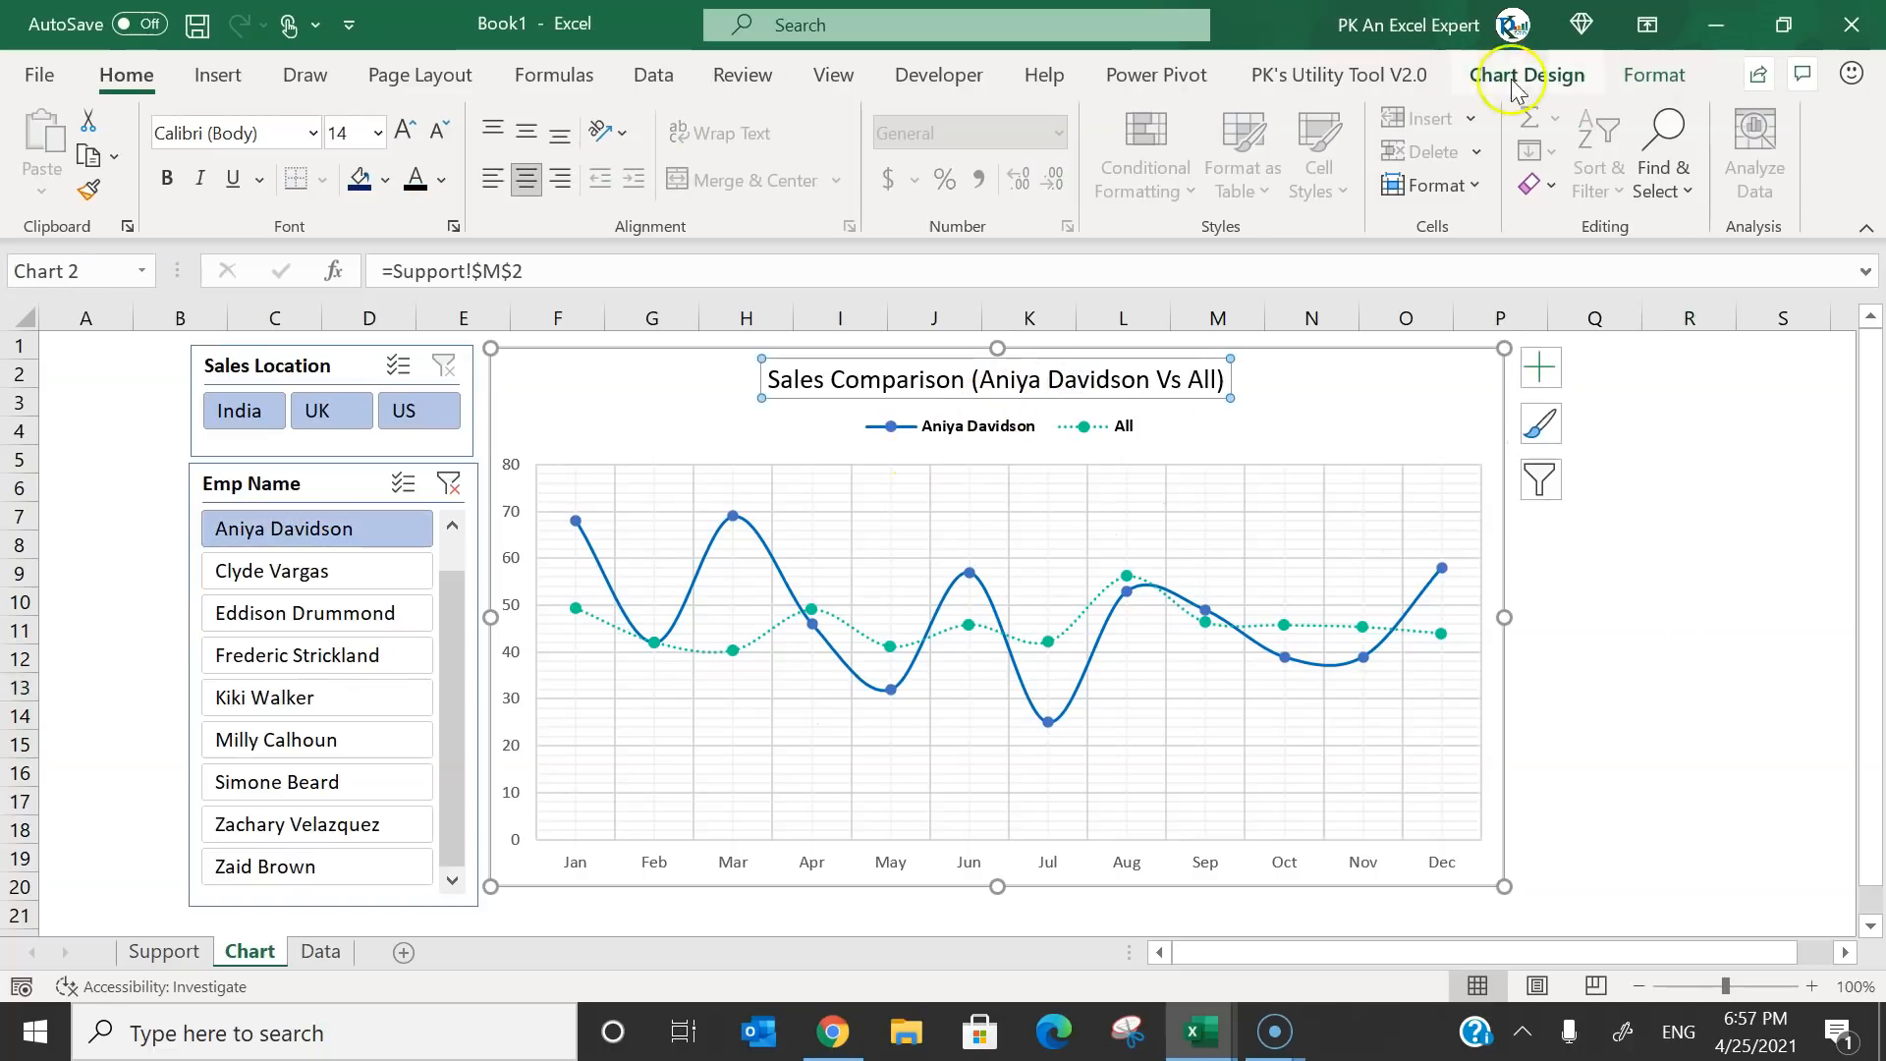
{"action": "left_click", "coordinate": [1655, 77]}
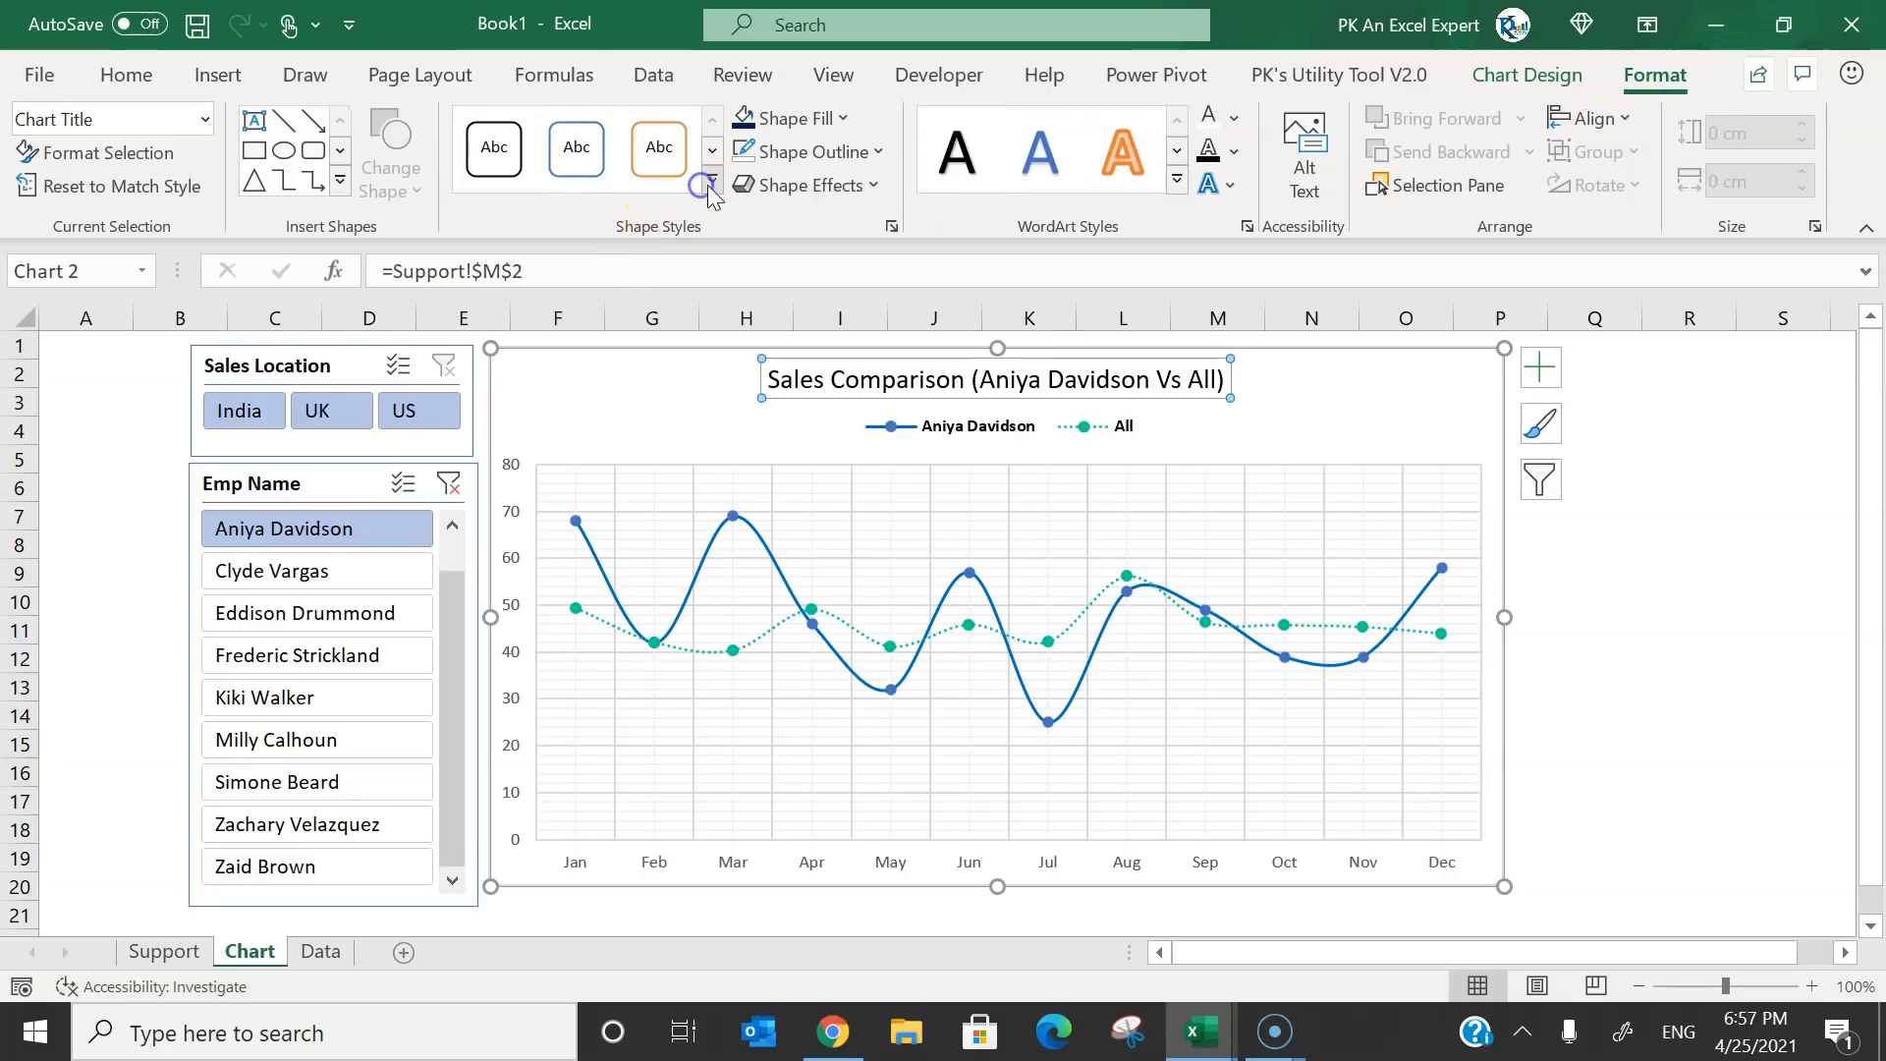
{"action": "left_click", "coordinate": [711, 184]}
{"action": "left_click", "coordinate": [756, 485]}
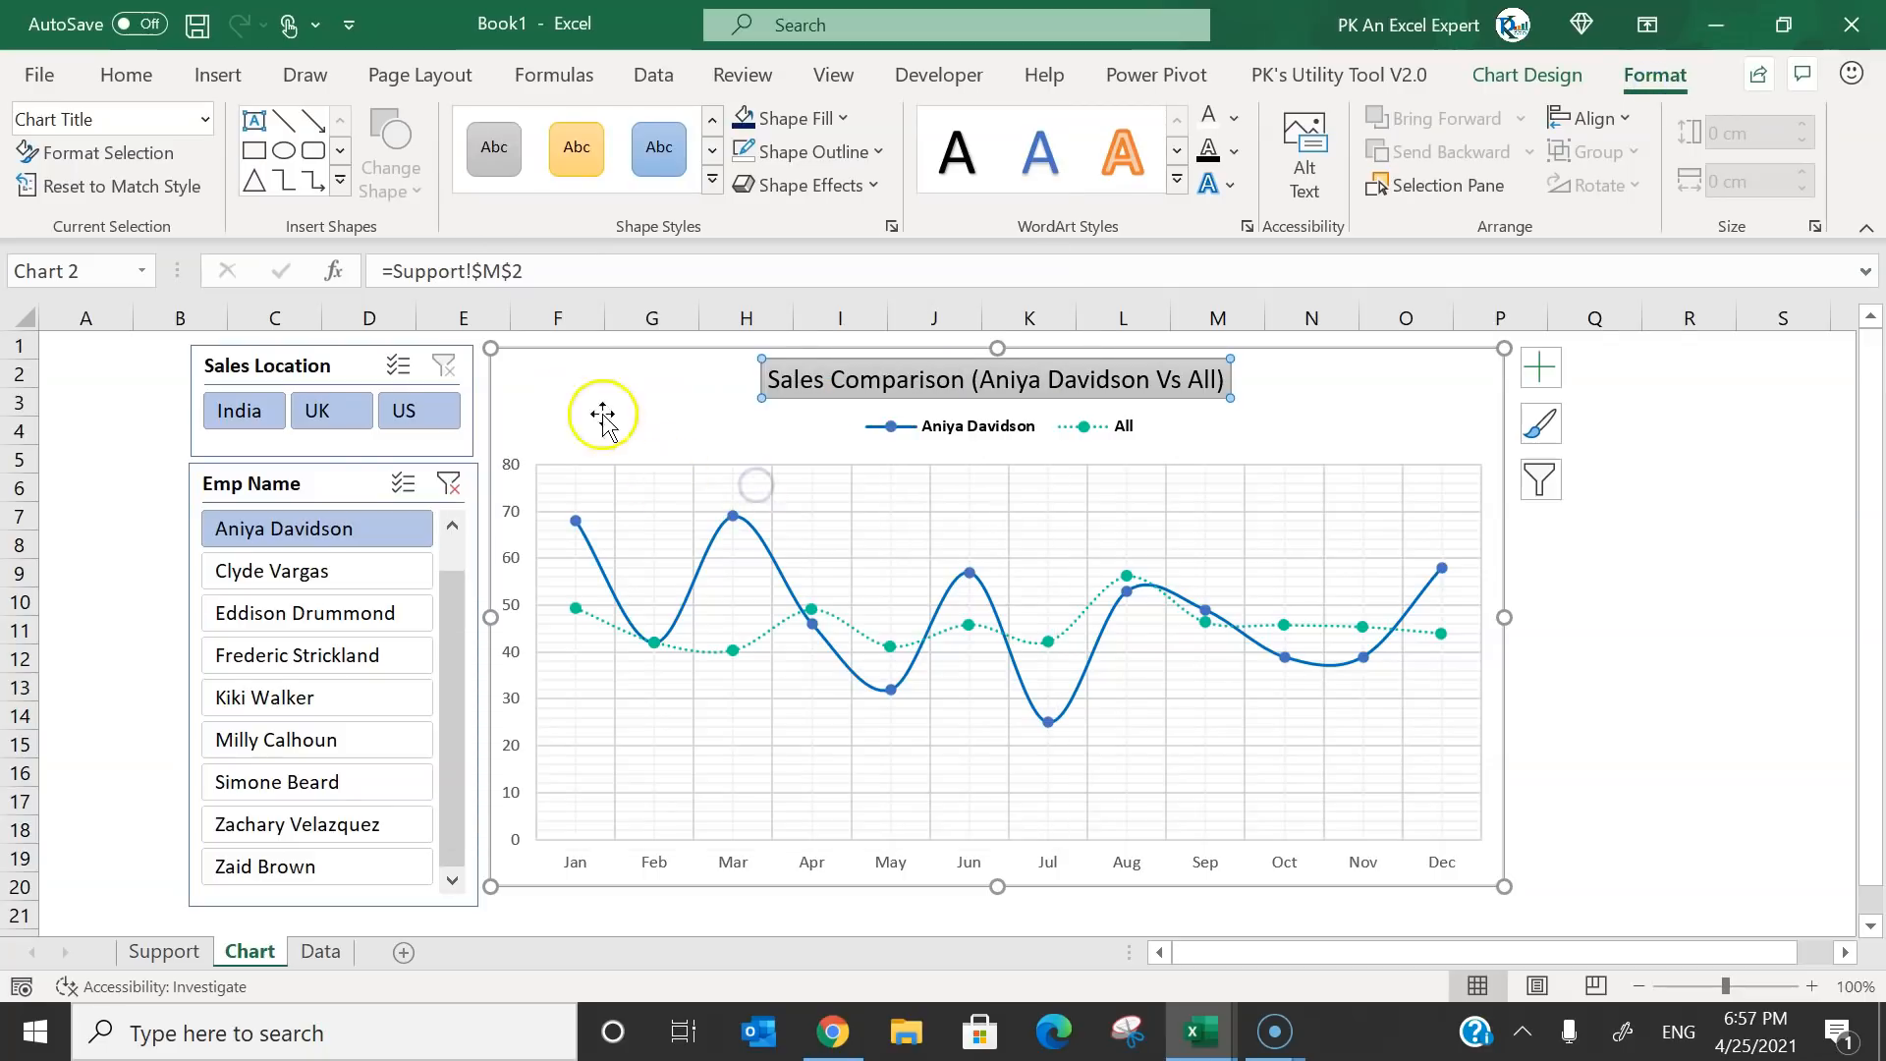
Apply the yellow style from the Dark group to the Sales Location slicer.
{"action": "left_click", "coordinate": [334, 367]}
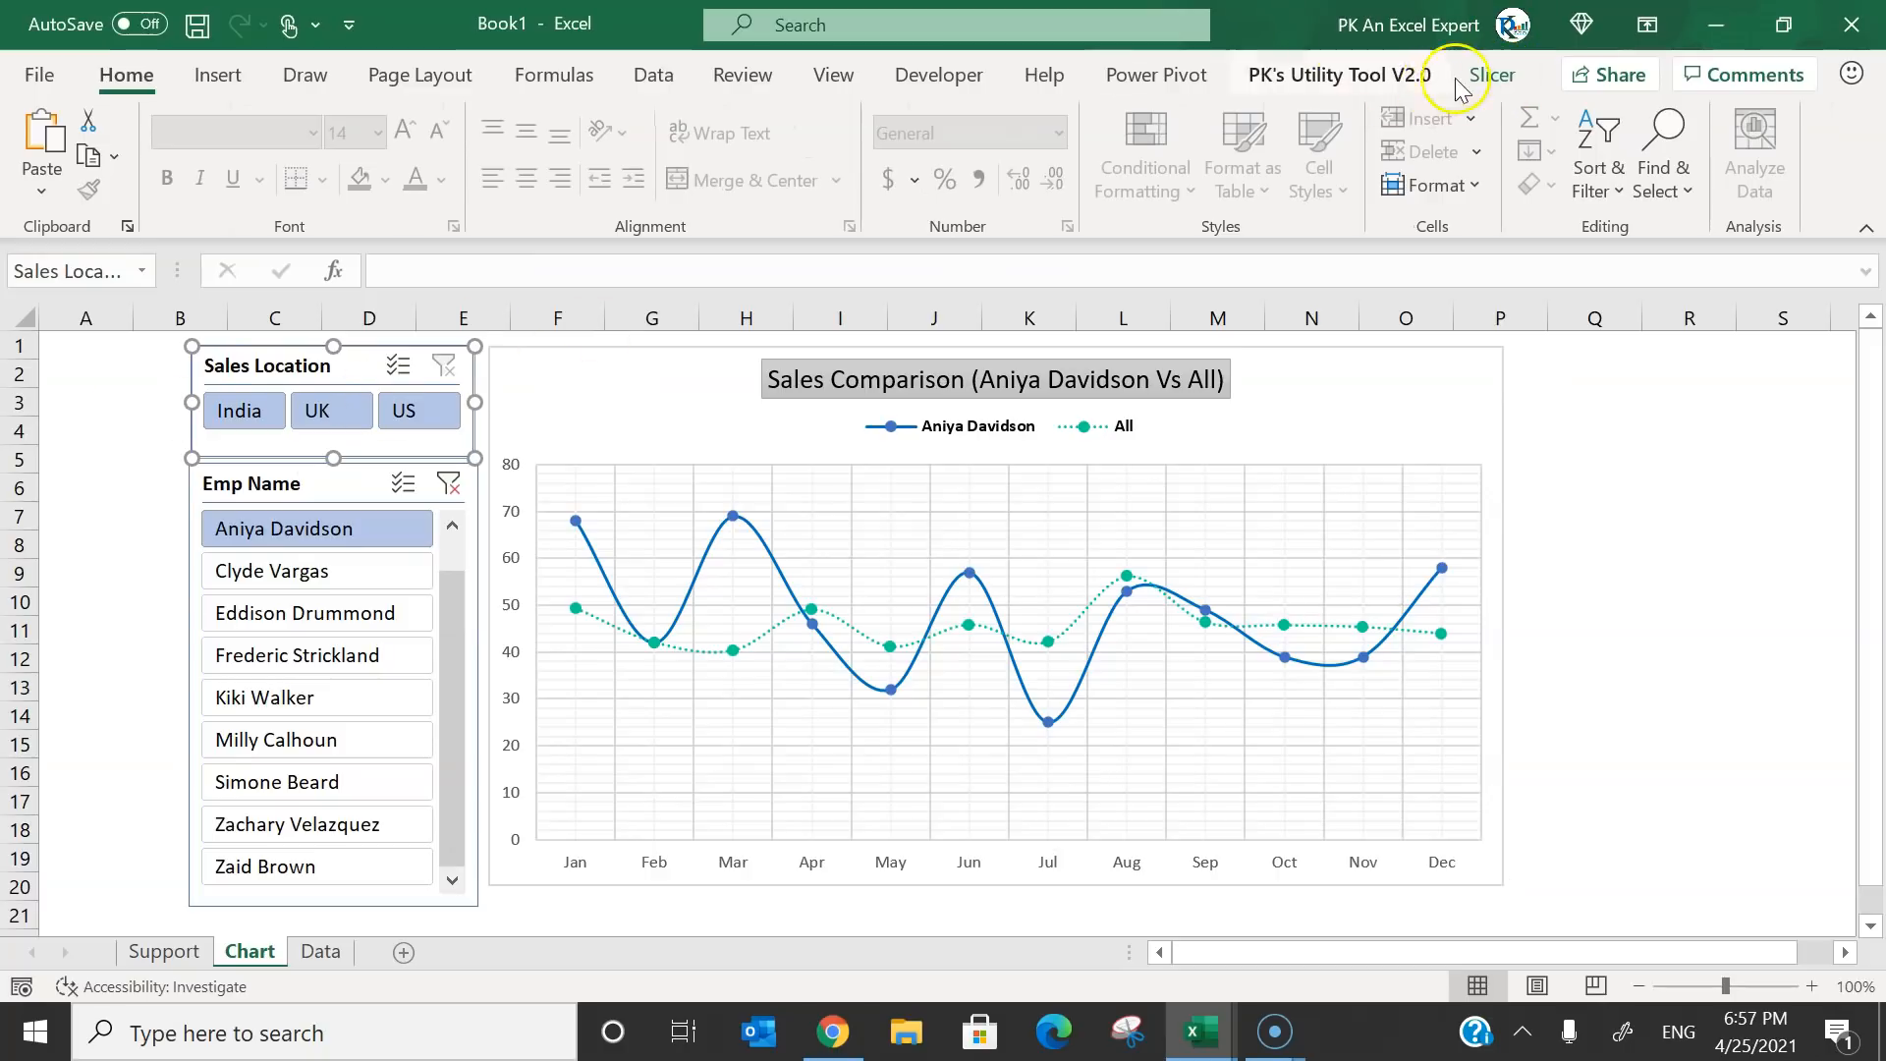
{"action": "left_click", "coordinate": [1479, 78]}
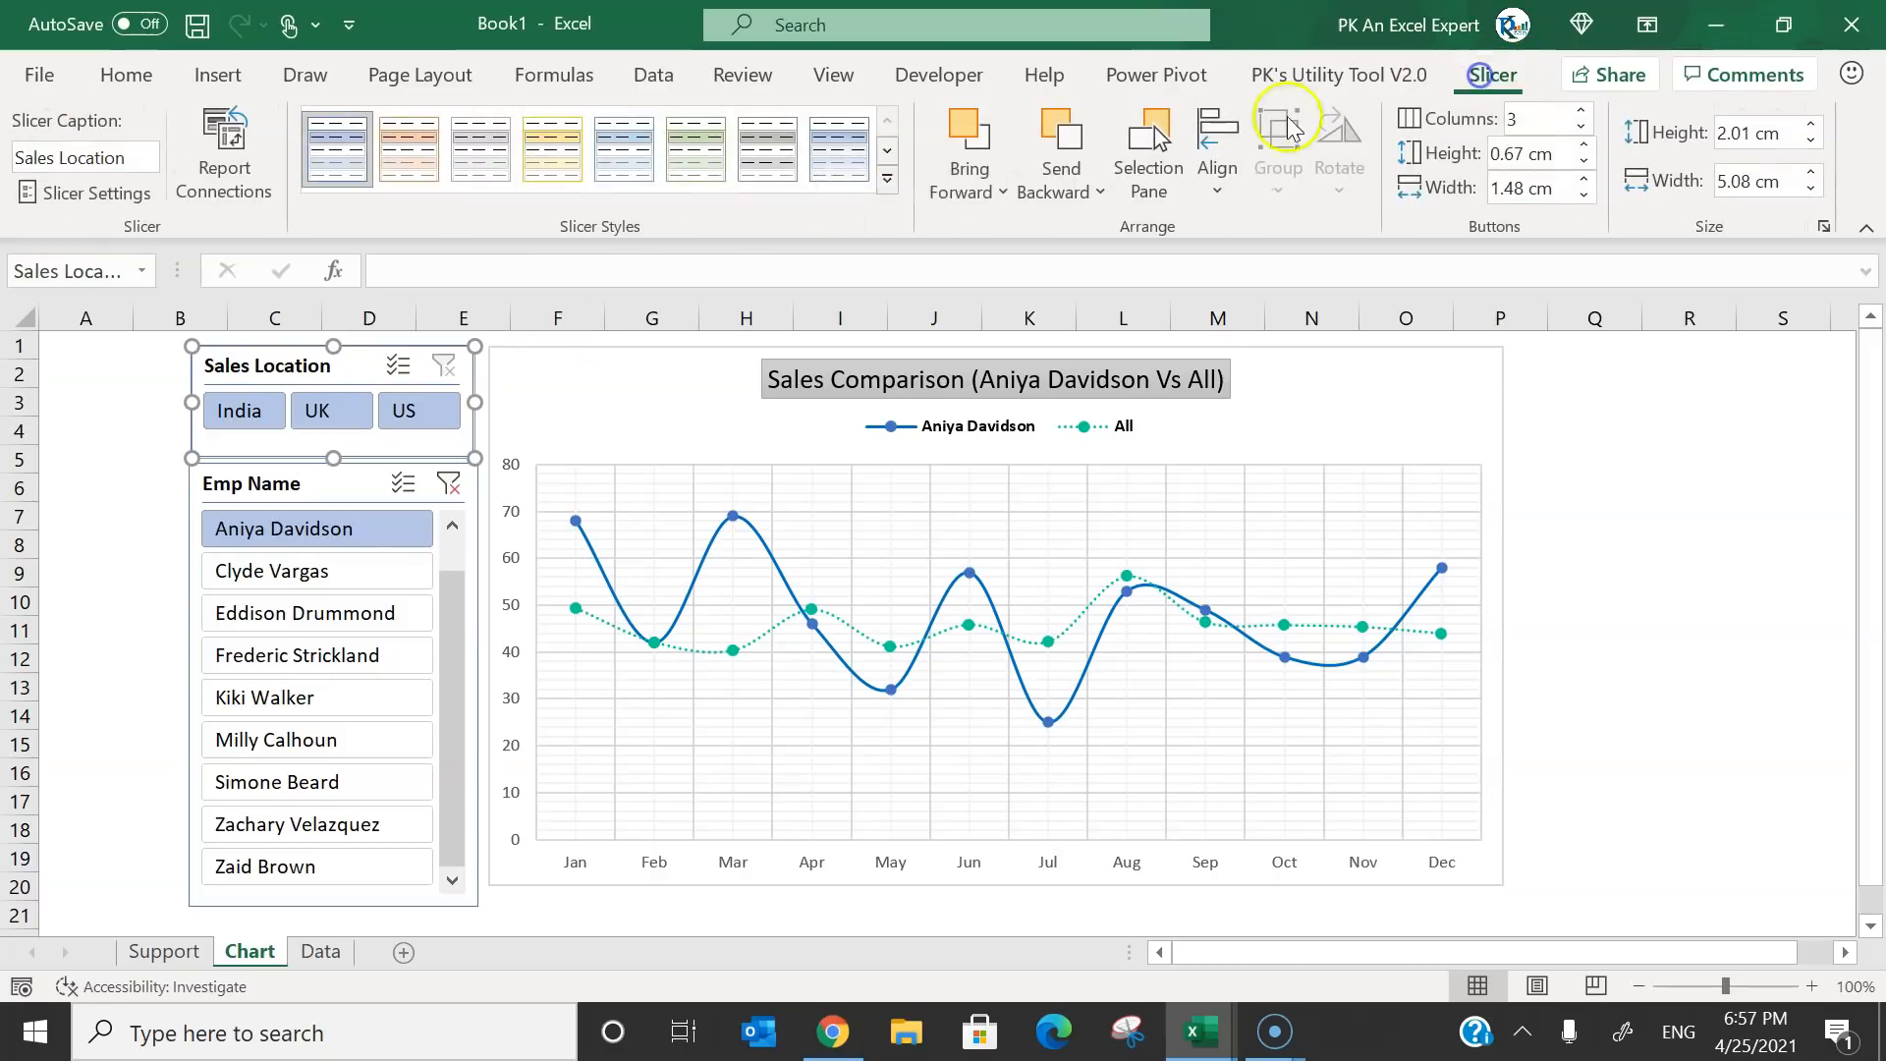
{"action": "left_click", "coordinate": [887, 179]}
{"action": "left_click", "coordinate": [555, 313]}
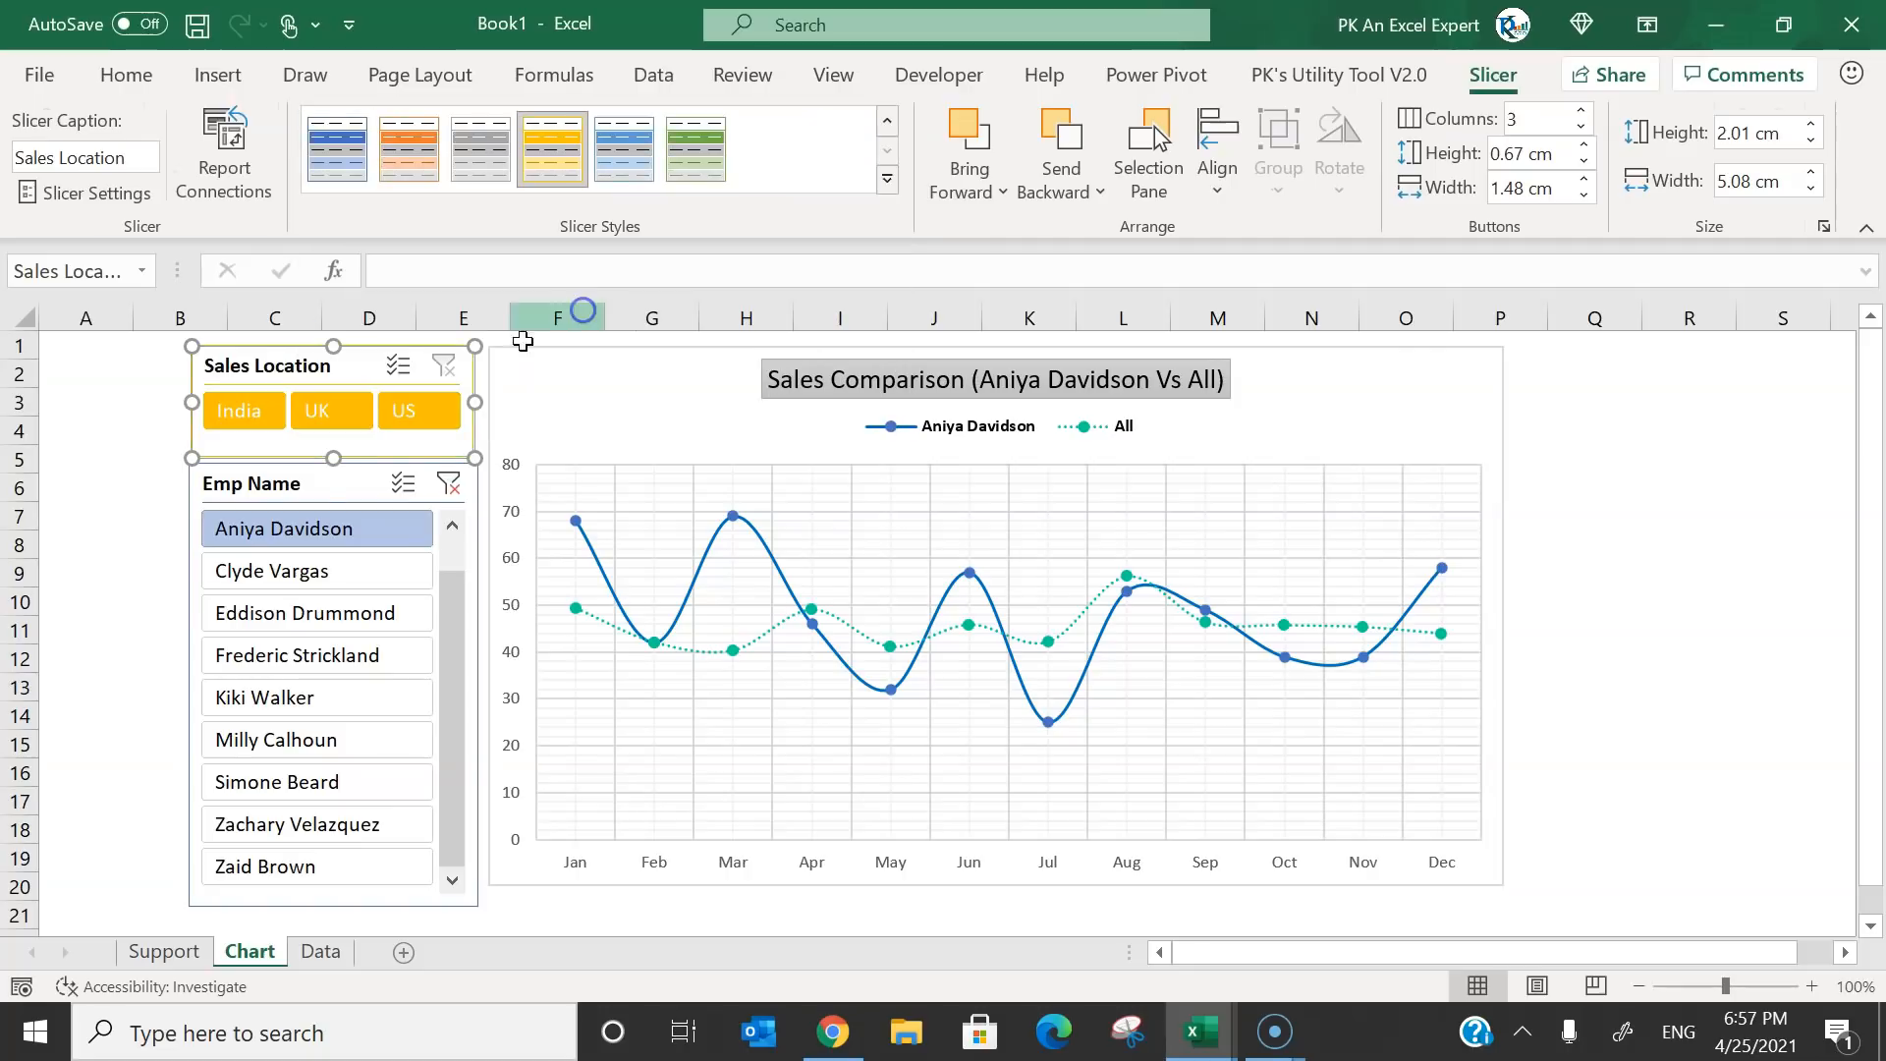
Apply the green style from the Dark group to the Emp Name slicer.
{"action": "left_click", "coordinate": [338, 481]}
{"action": "left_click", "coordinate": [887, 178]}
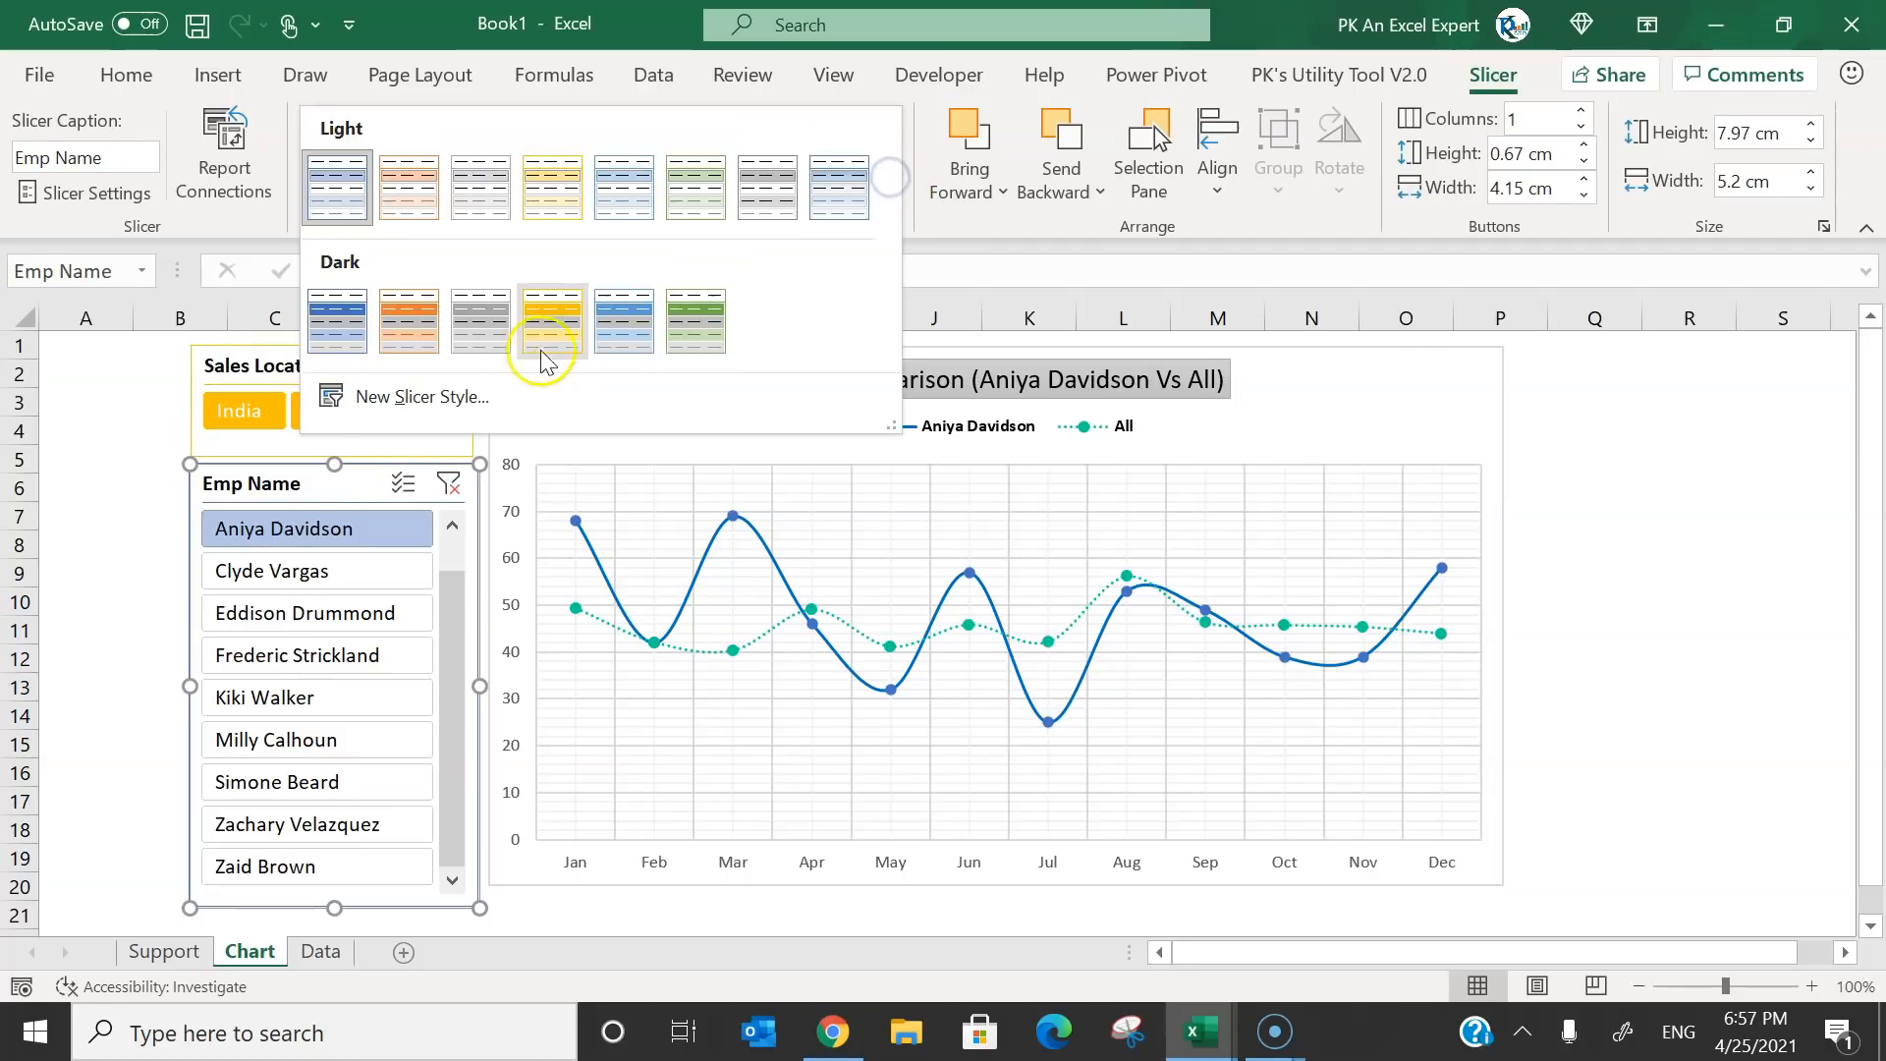
{"action": "left_click", "coordinate": [703, 319]}
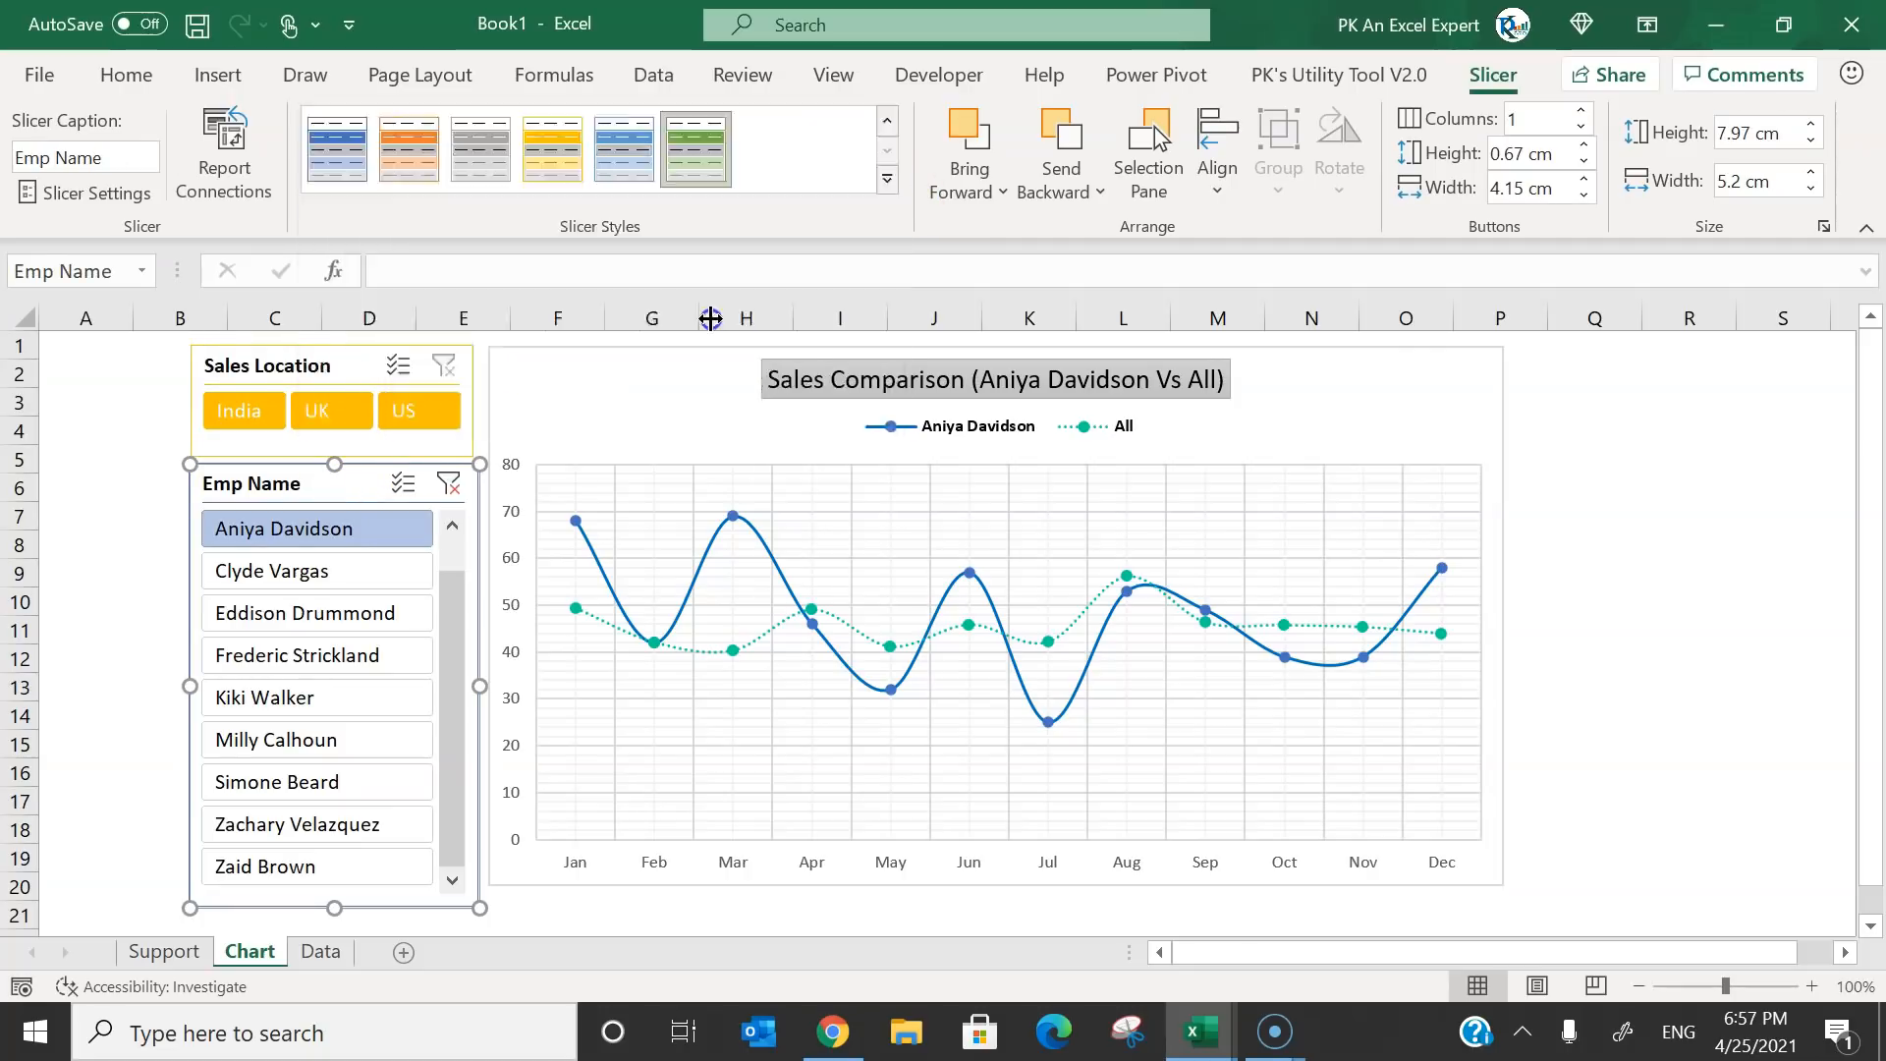
{"action": "left_click", "coordinate": [86, 544]}
Check the formatted chart by selecting several employees one after another in the green Emp Name slicer.
{"action": "left_click", "coordinate": [363, 581]}
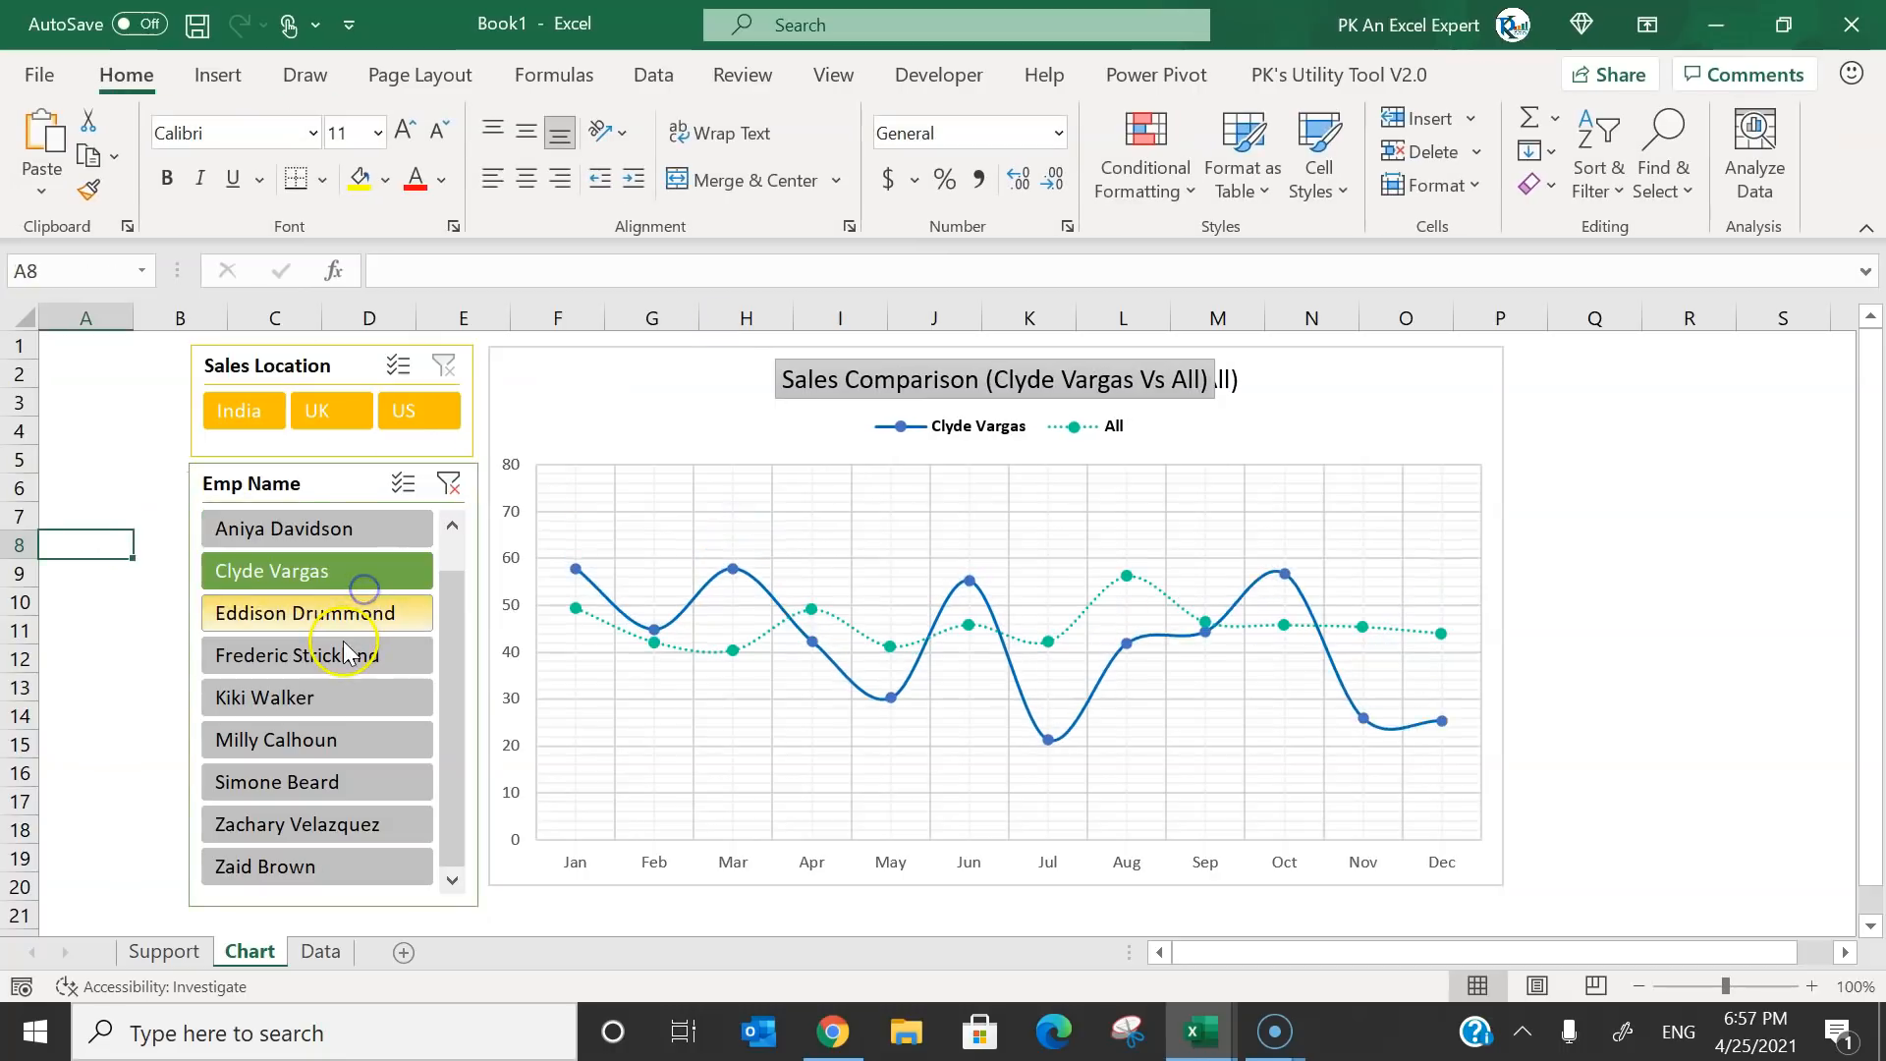
{"action": "left_click", "coordinate": [344, 653]}
{"action": "left_click", "coordinate": [332, 729]}
{"action": "left_click", "coordinate": [1680, 491]}
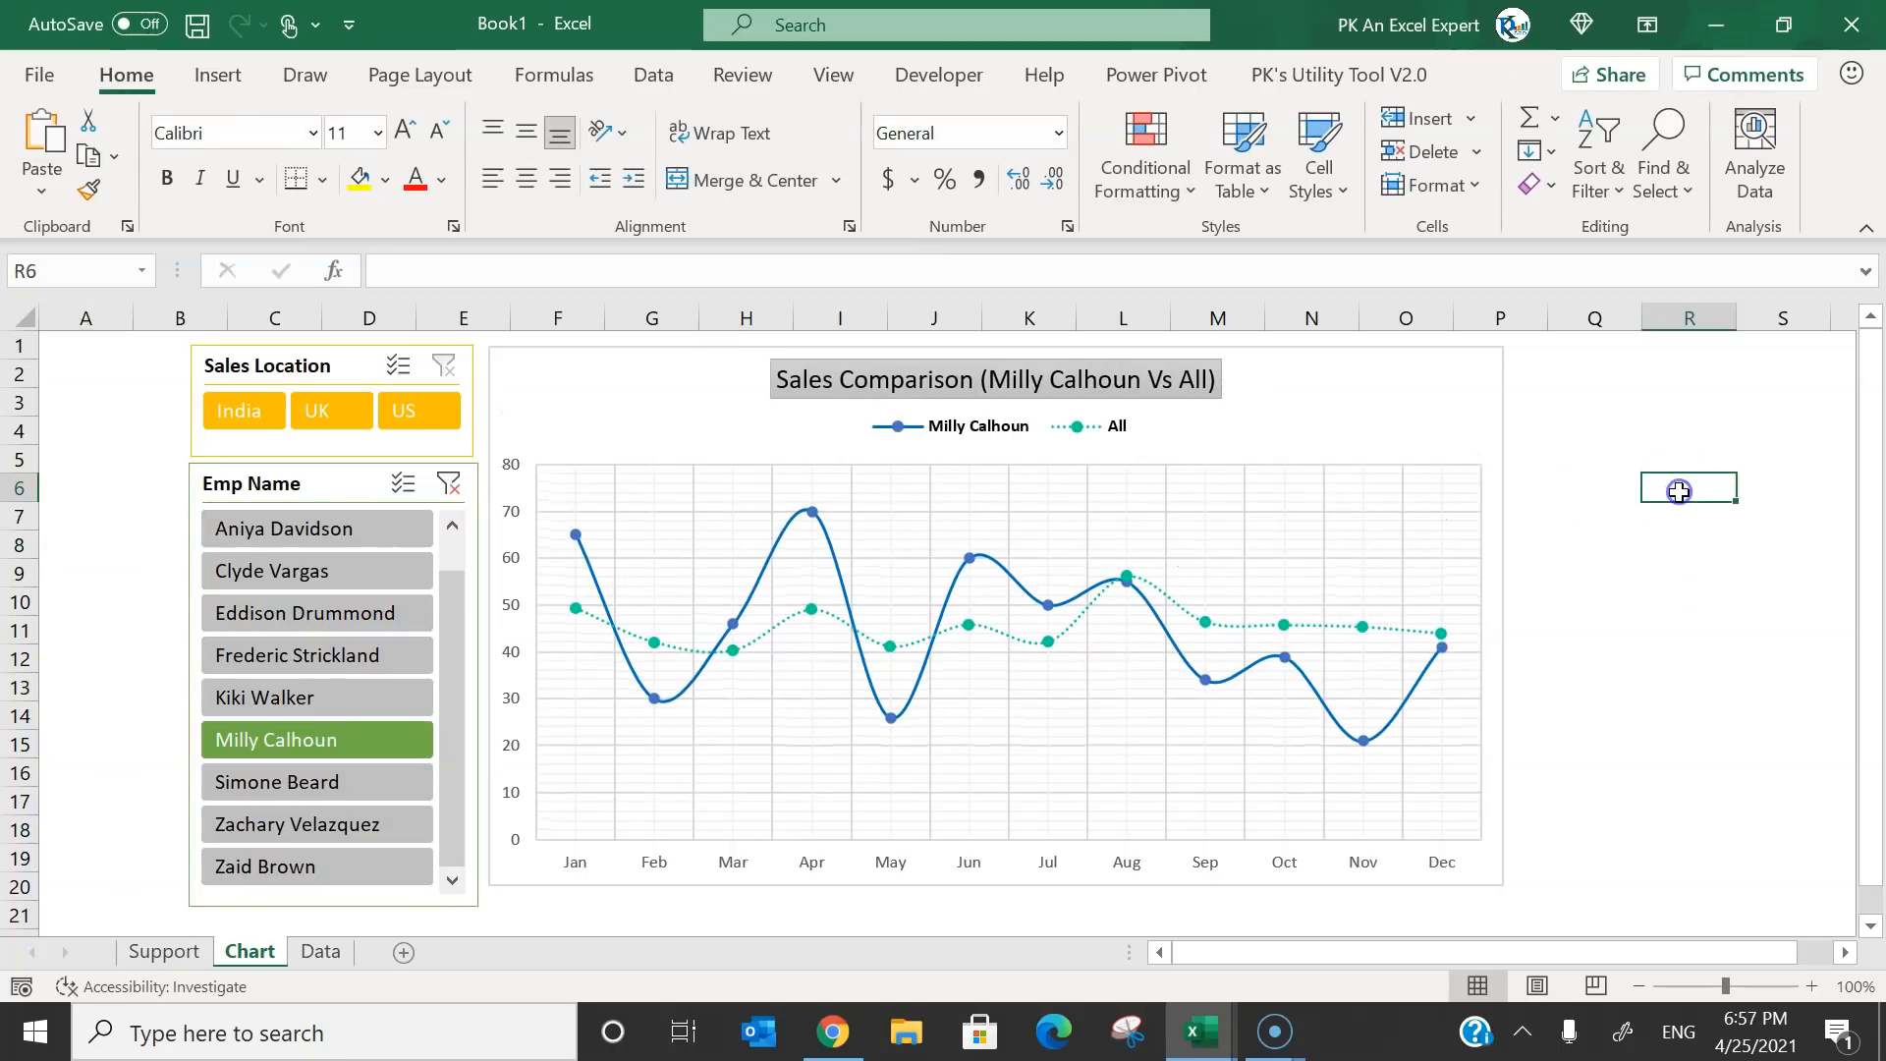